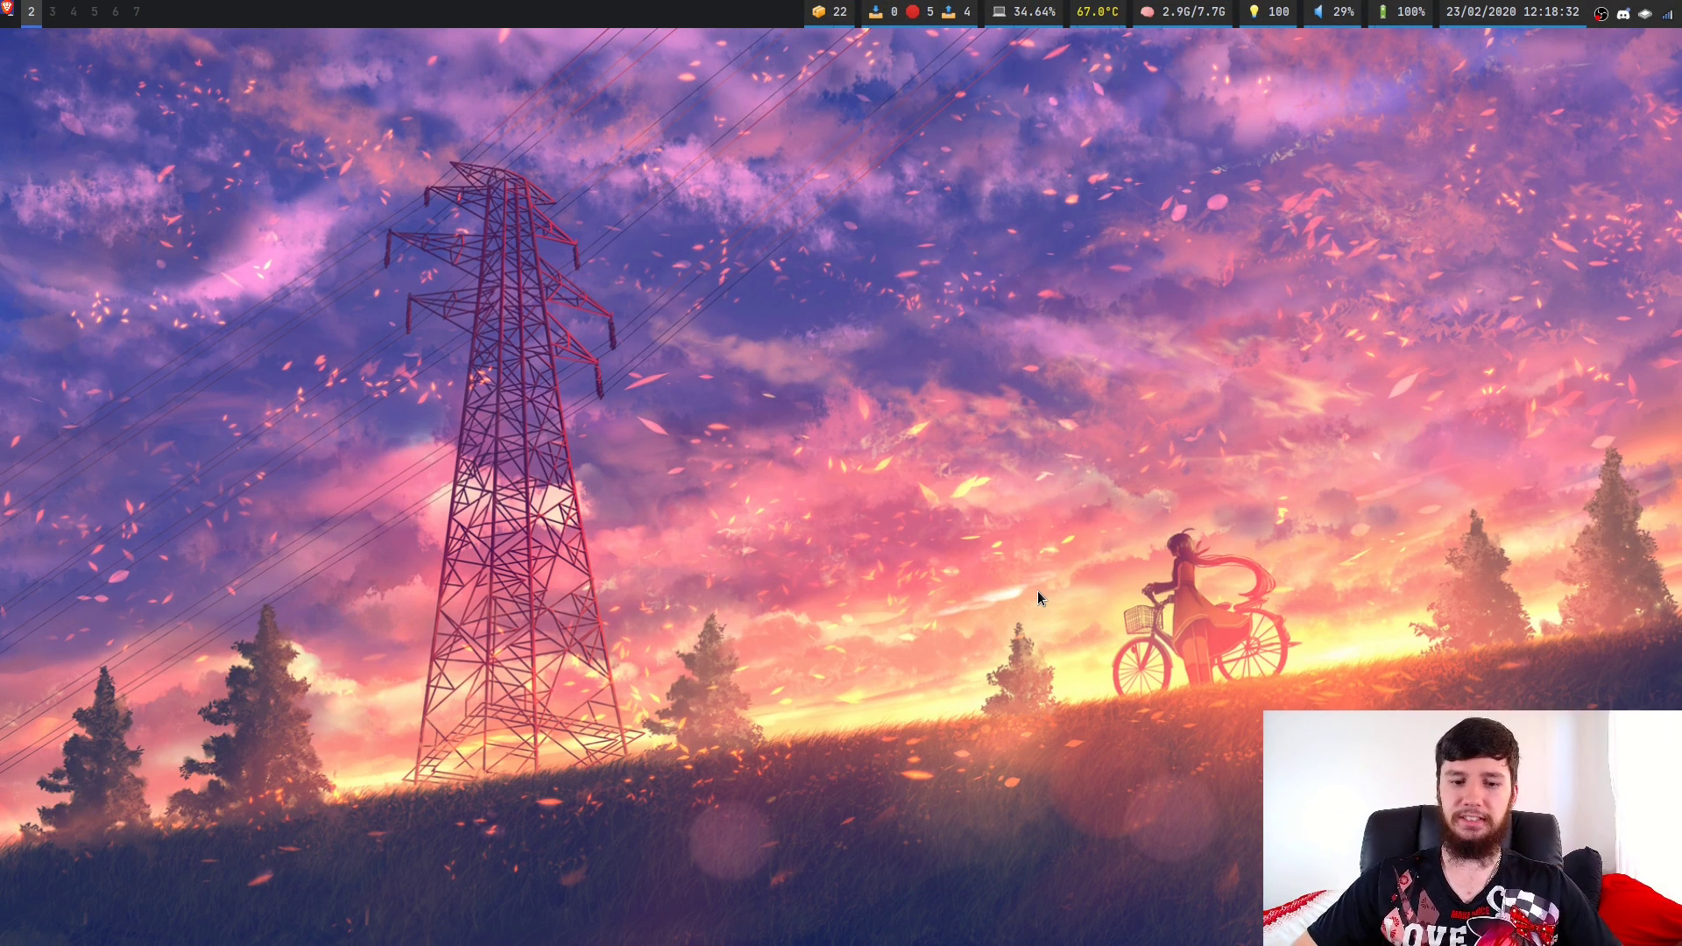
# Open a terminal and start installing the spacefm package with yay -S spacefm
pyautogui.press('super+Return')
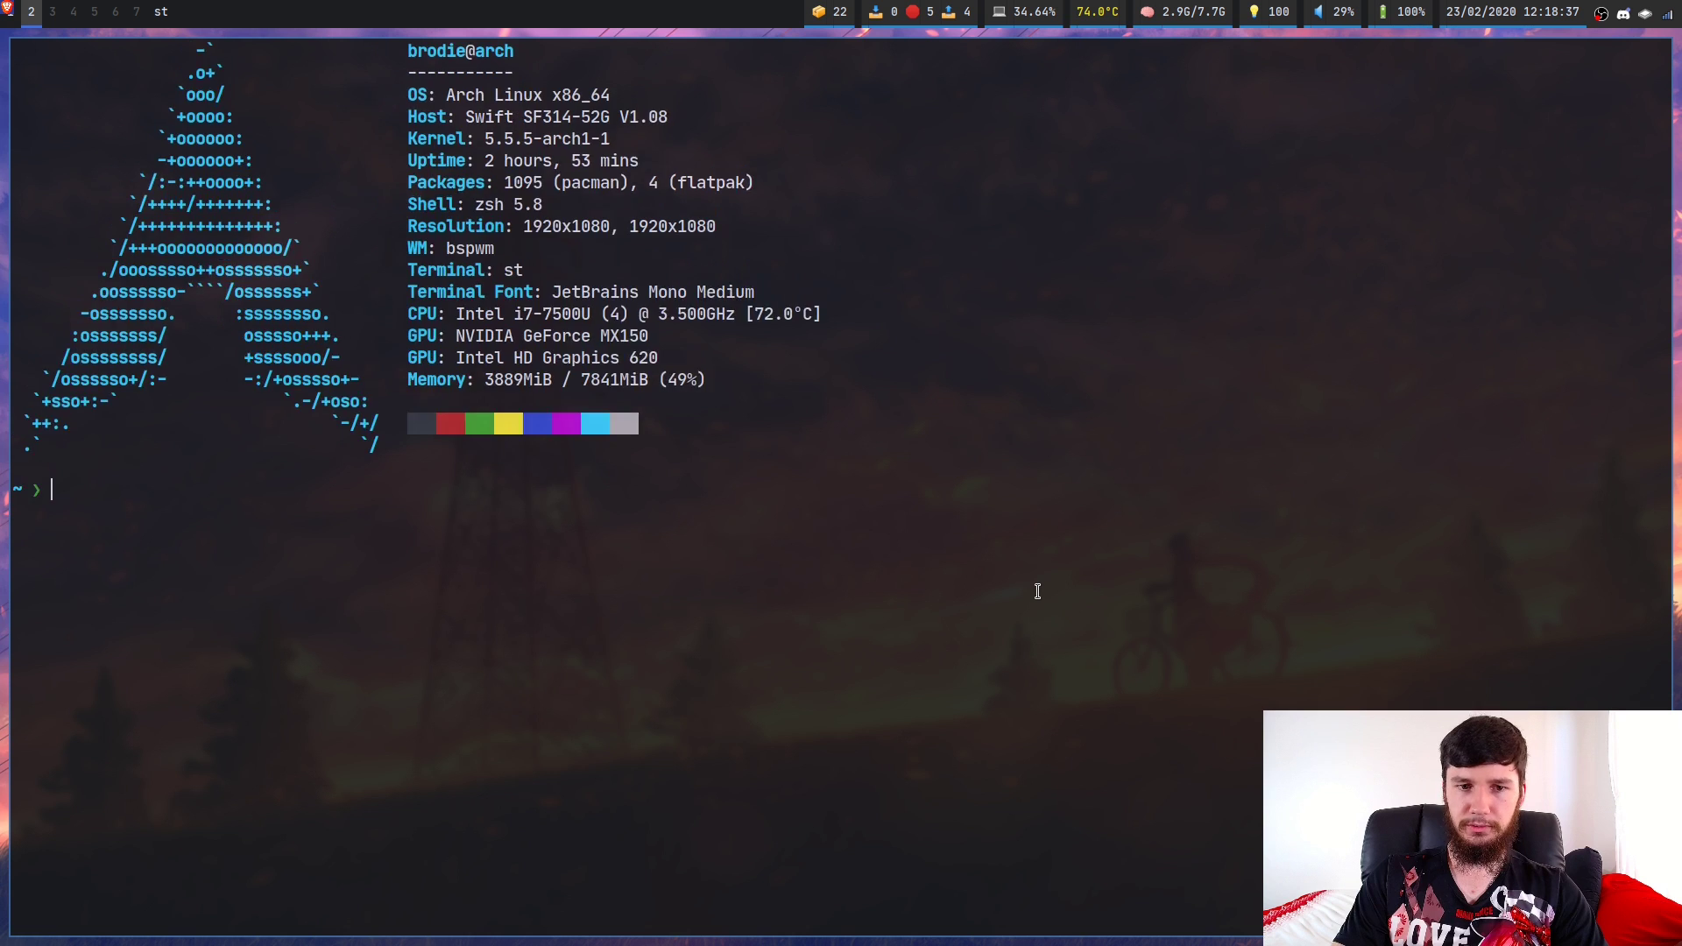
pyautogui.write('yay -S spacefm')
pyautogui.press('Return')
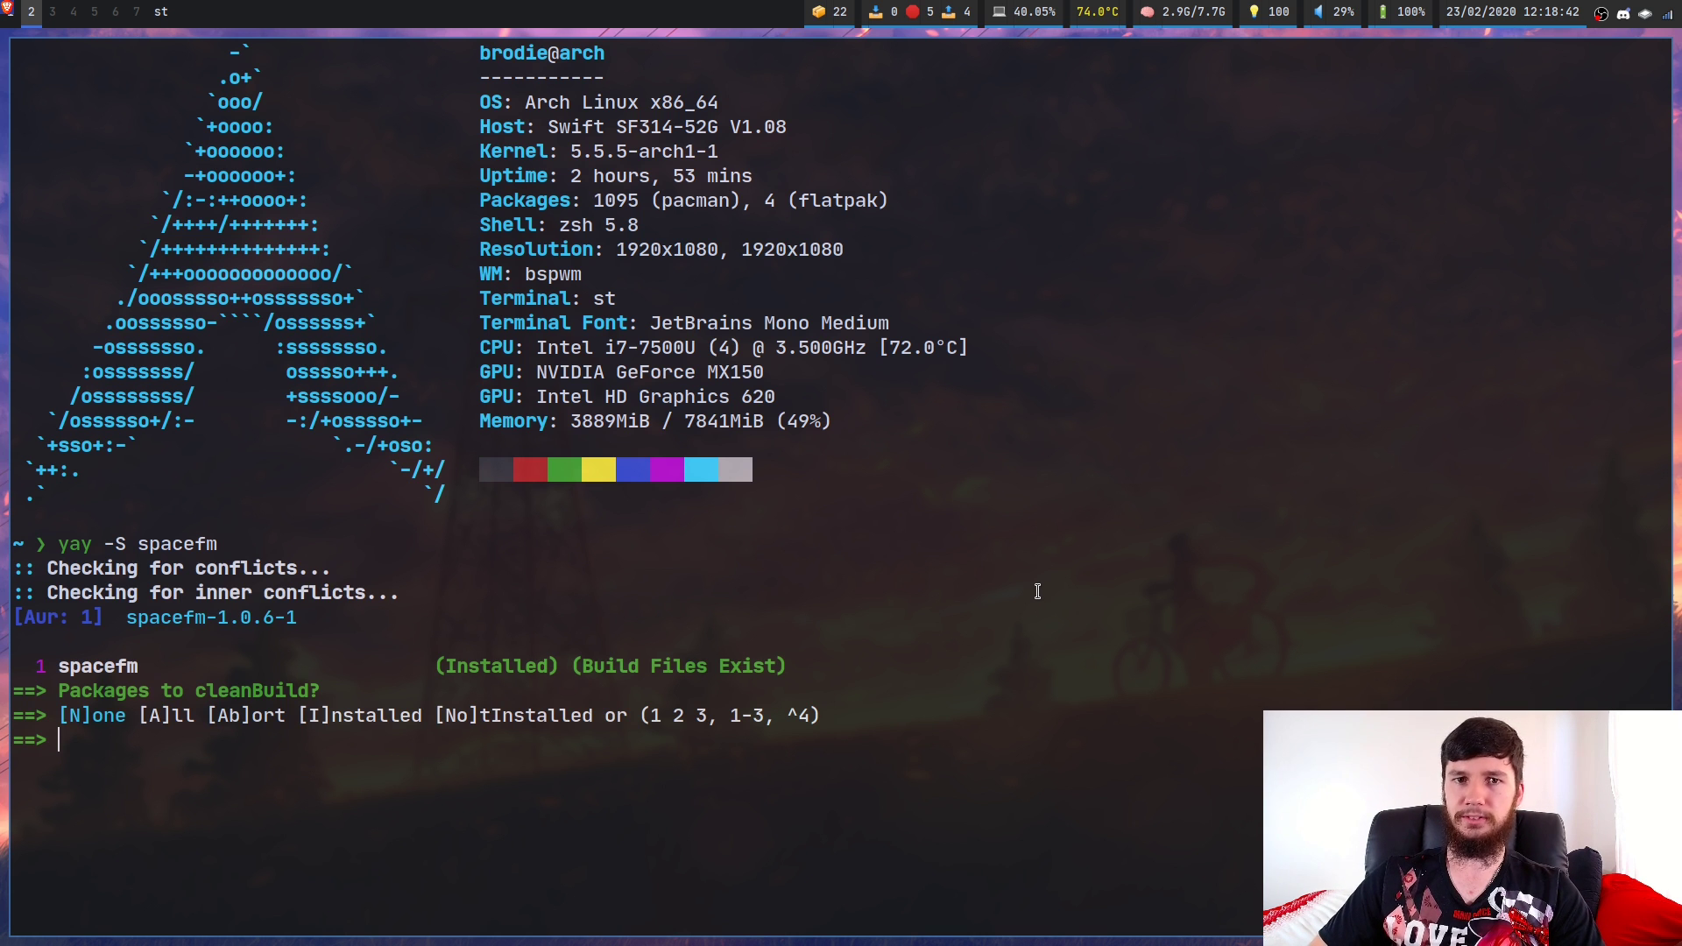
# Switch to the browser to read the installer section of the SpaceFM GitHub README, and return to the terminal
pyautogui.hotkey('alt', 'Tab')
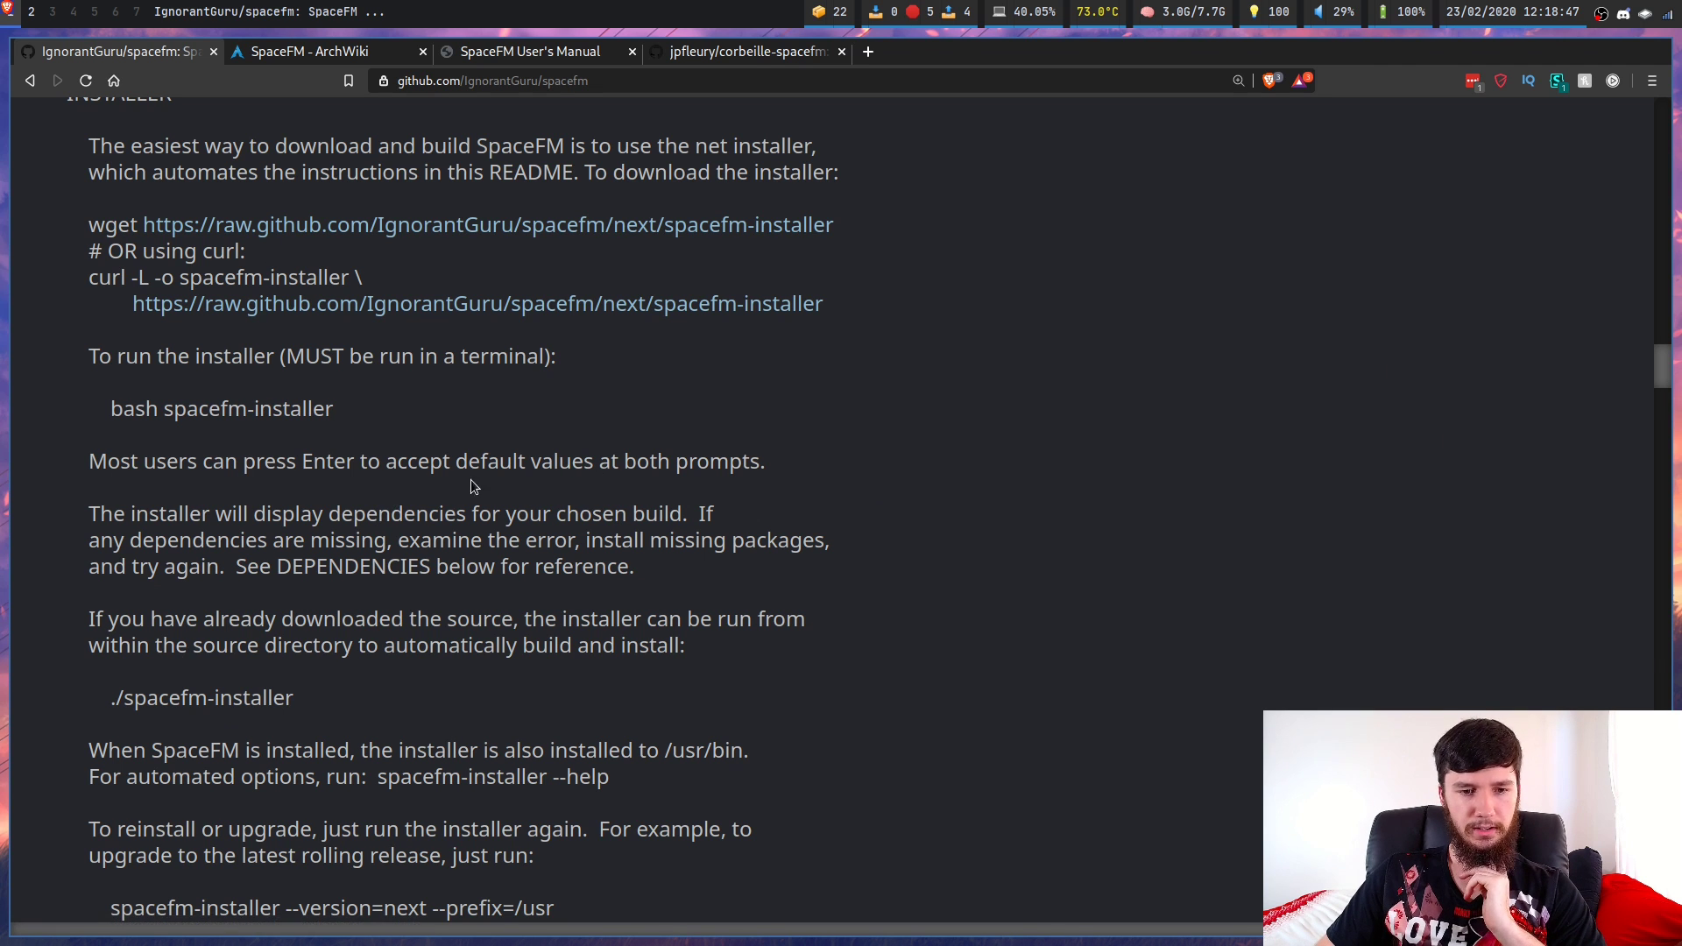
pyautogui.scroll(3, 470, 480)
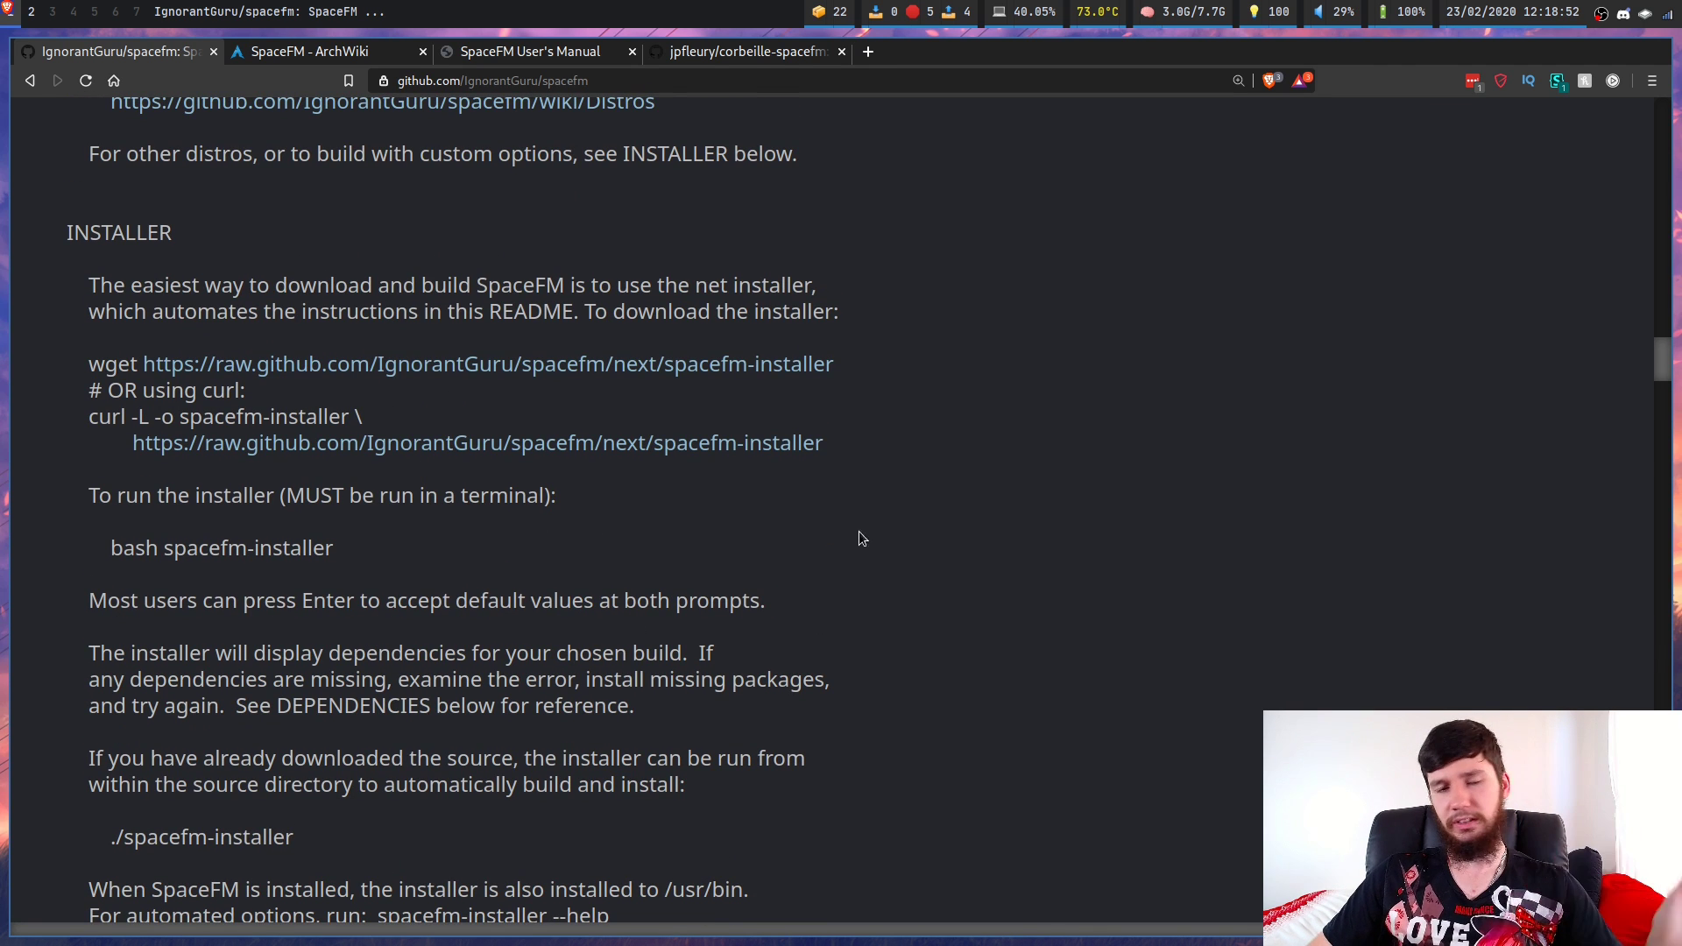
pyautogui.hotkey('alt', 'Tab')
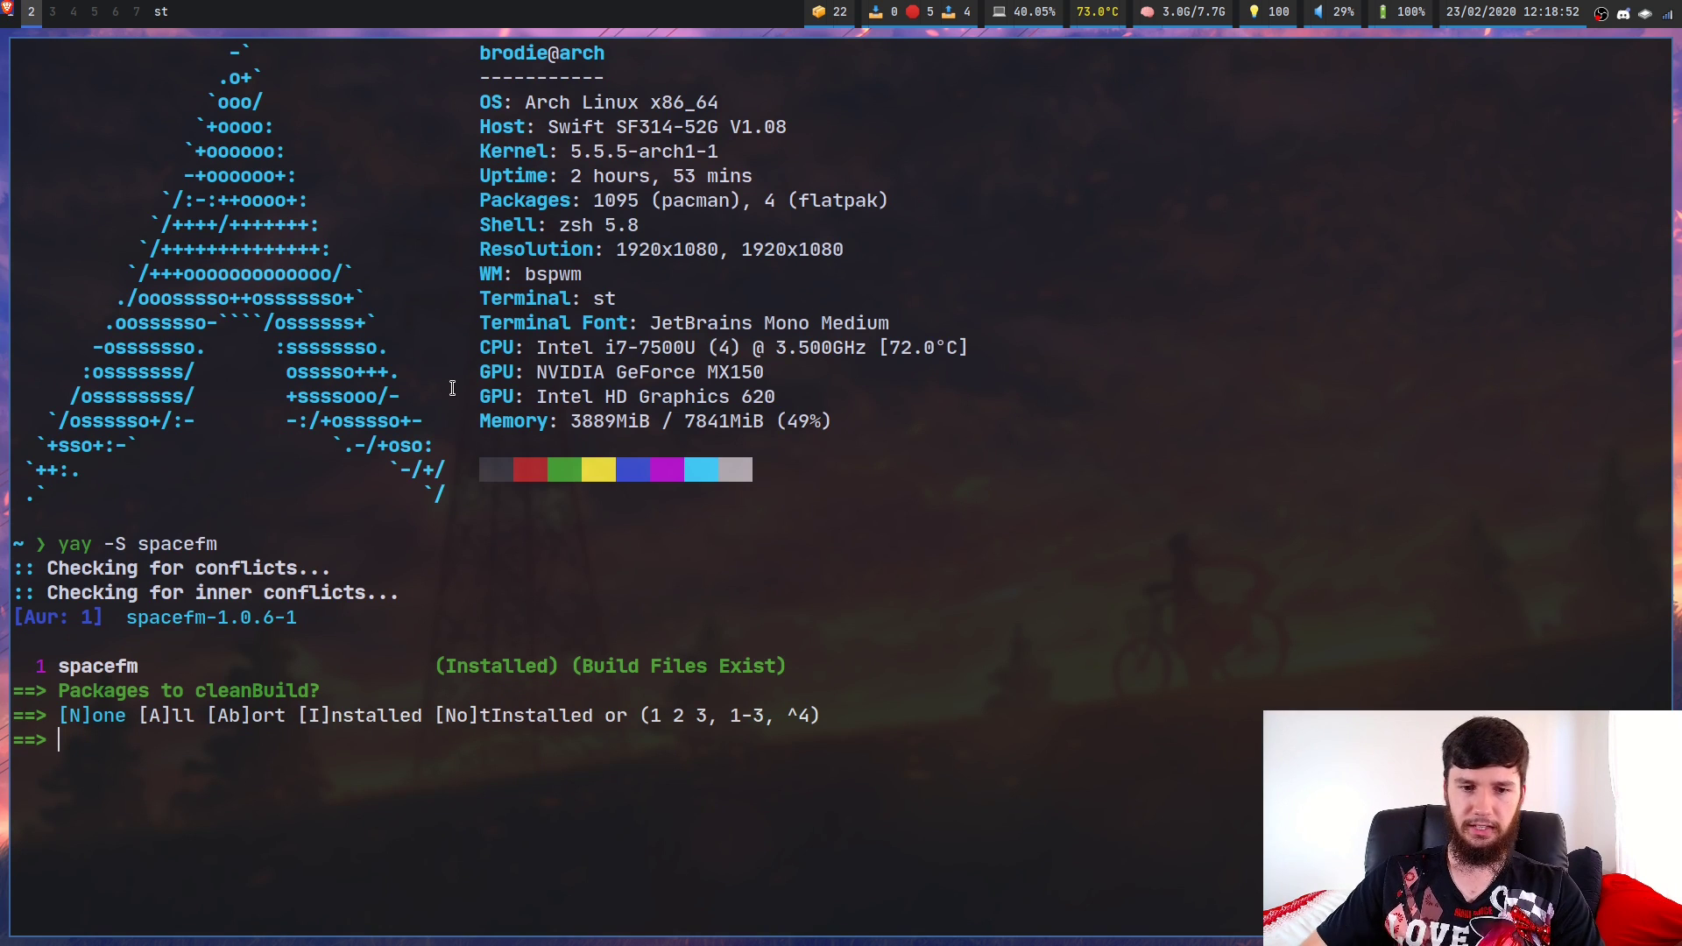
# Abort the yay installation of spacefm and close the terminal
pyautogui.hotkey('ctrl', 'c')
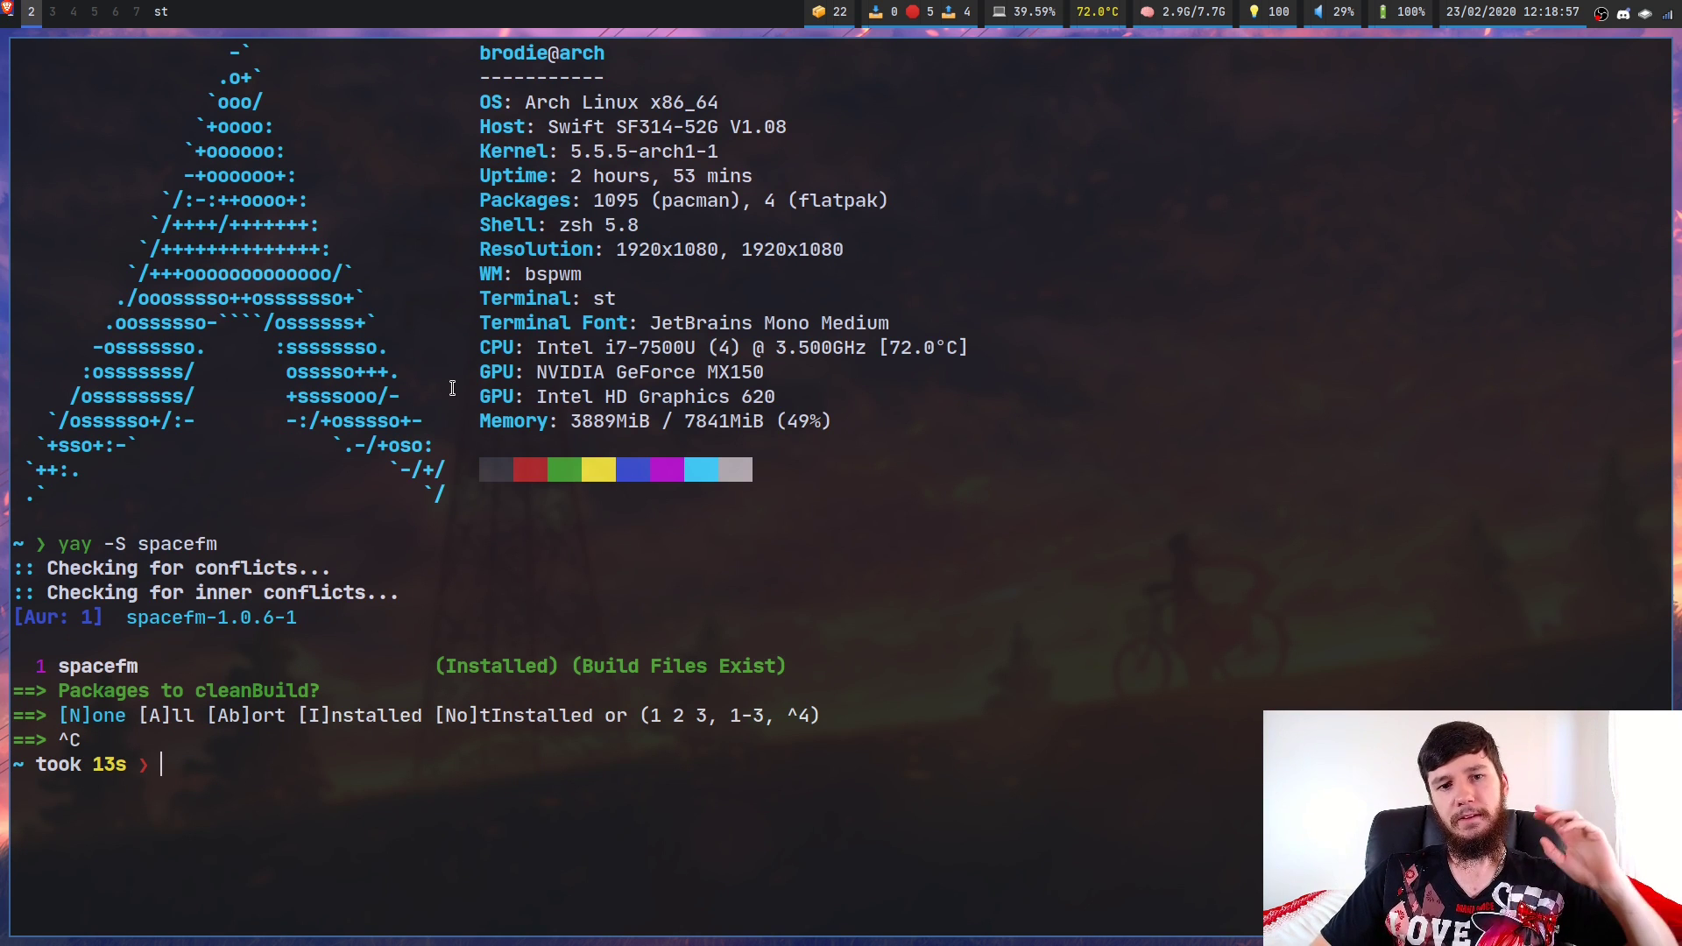
pyautogui.press('super+w')
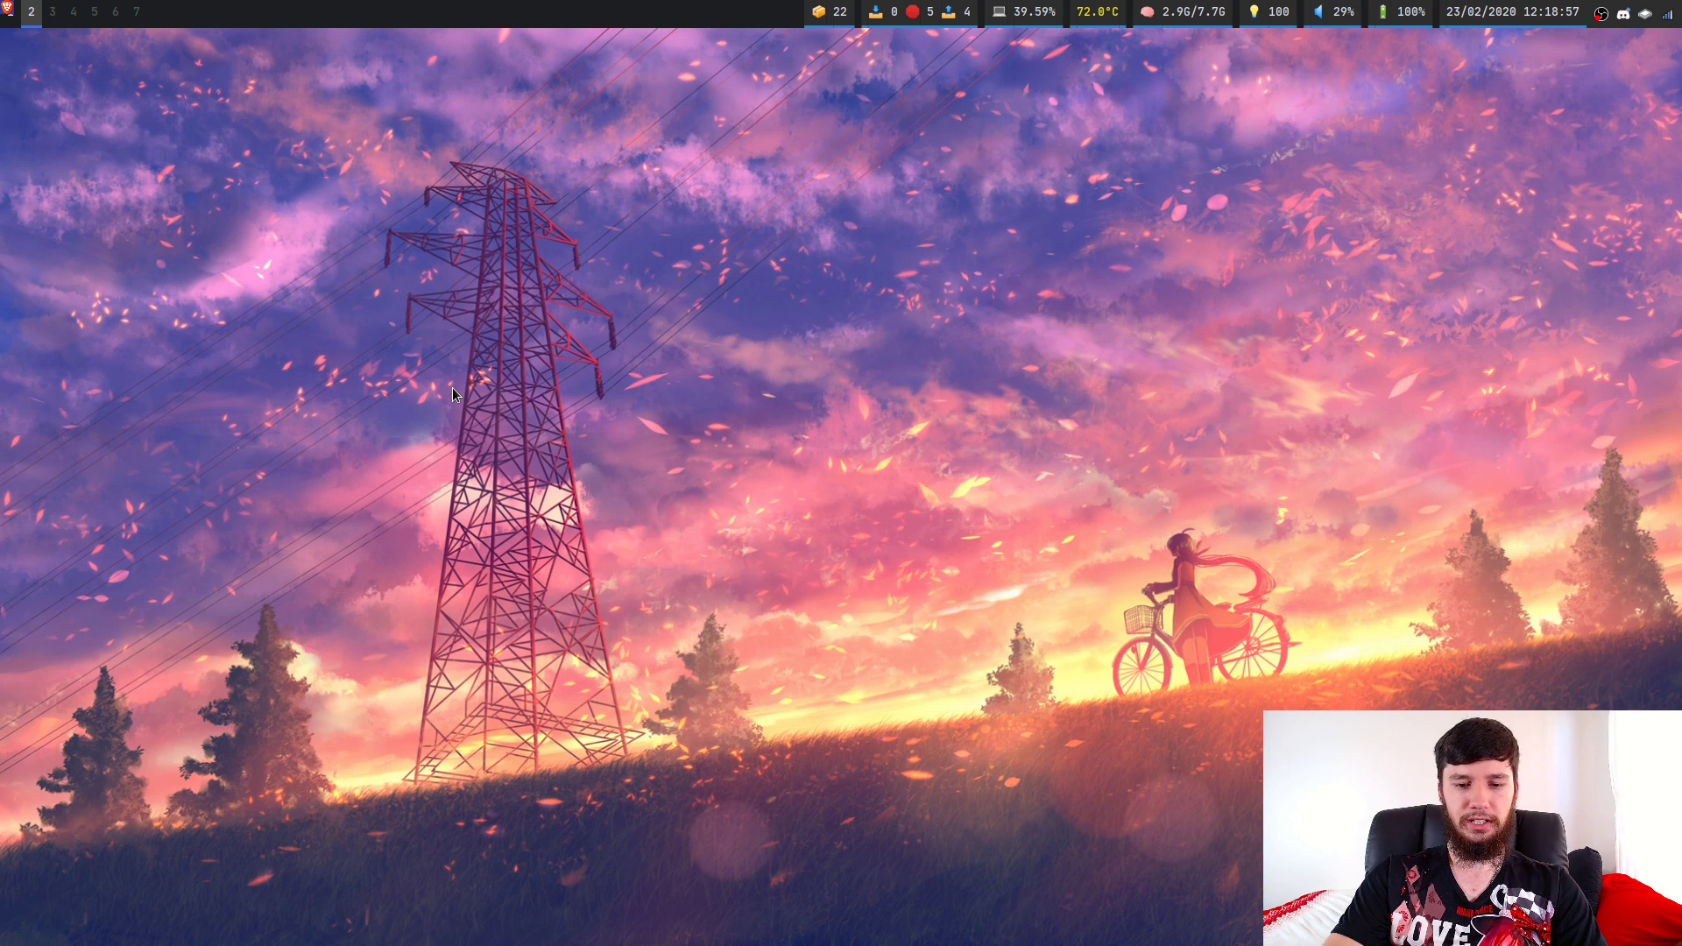
# Open the SpaceFM file manager and briefly show panel 3 before hiding it again
pyautogui.press('super+e')
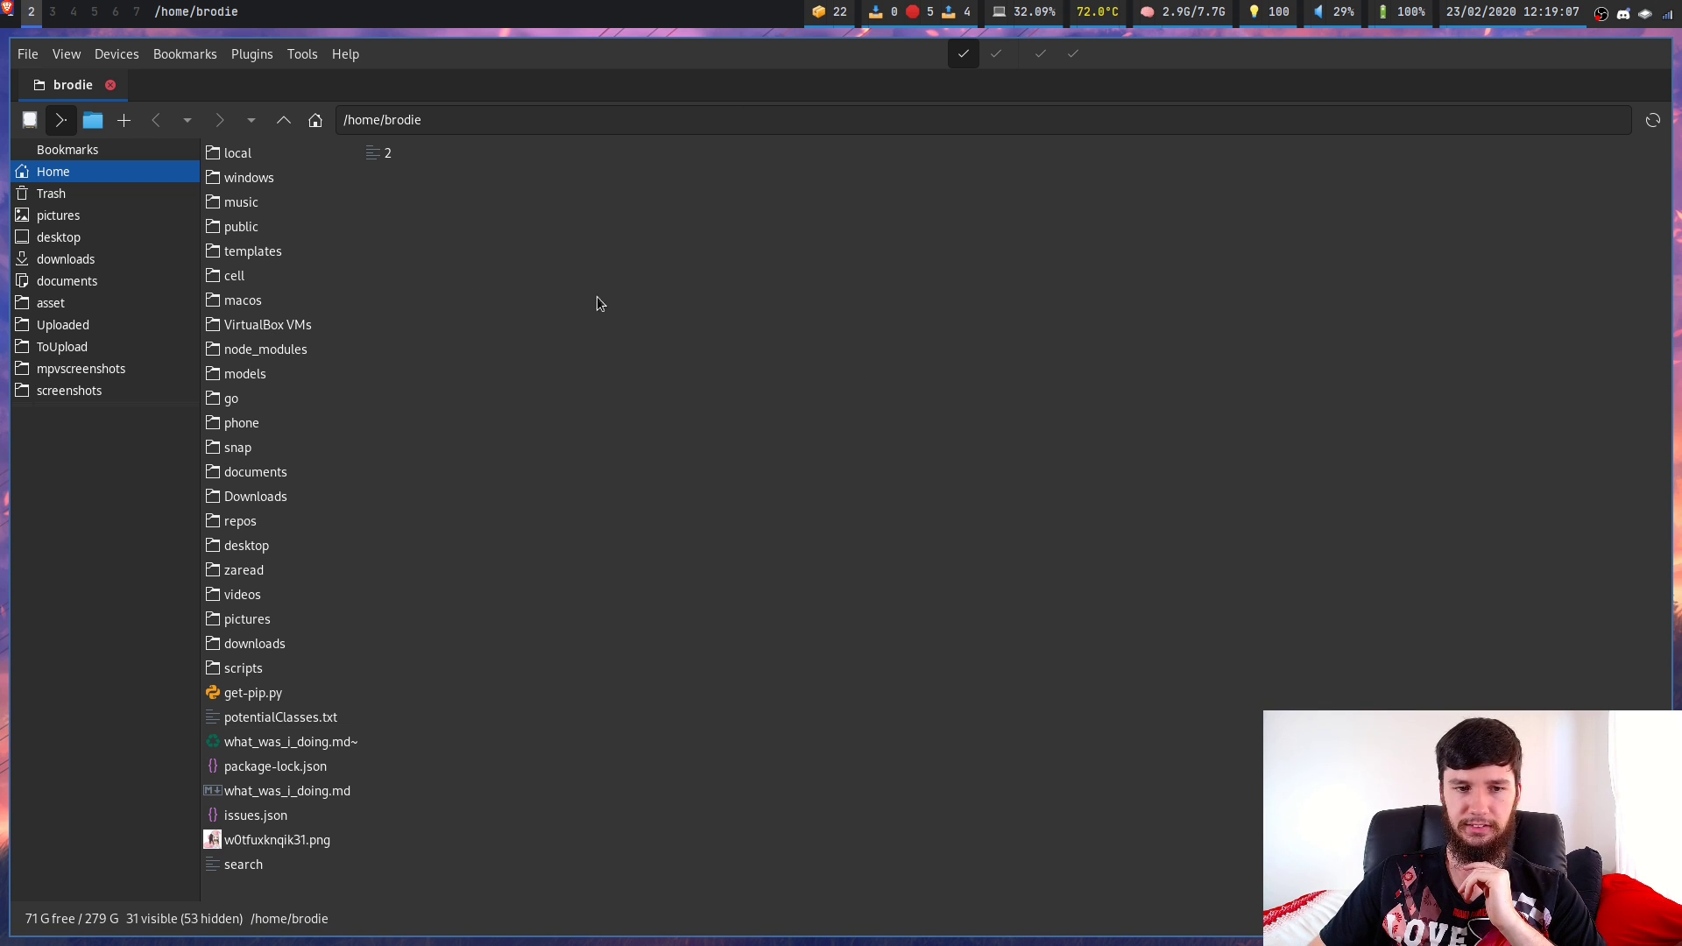
pyautogui.click(1040, 54)
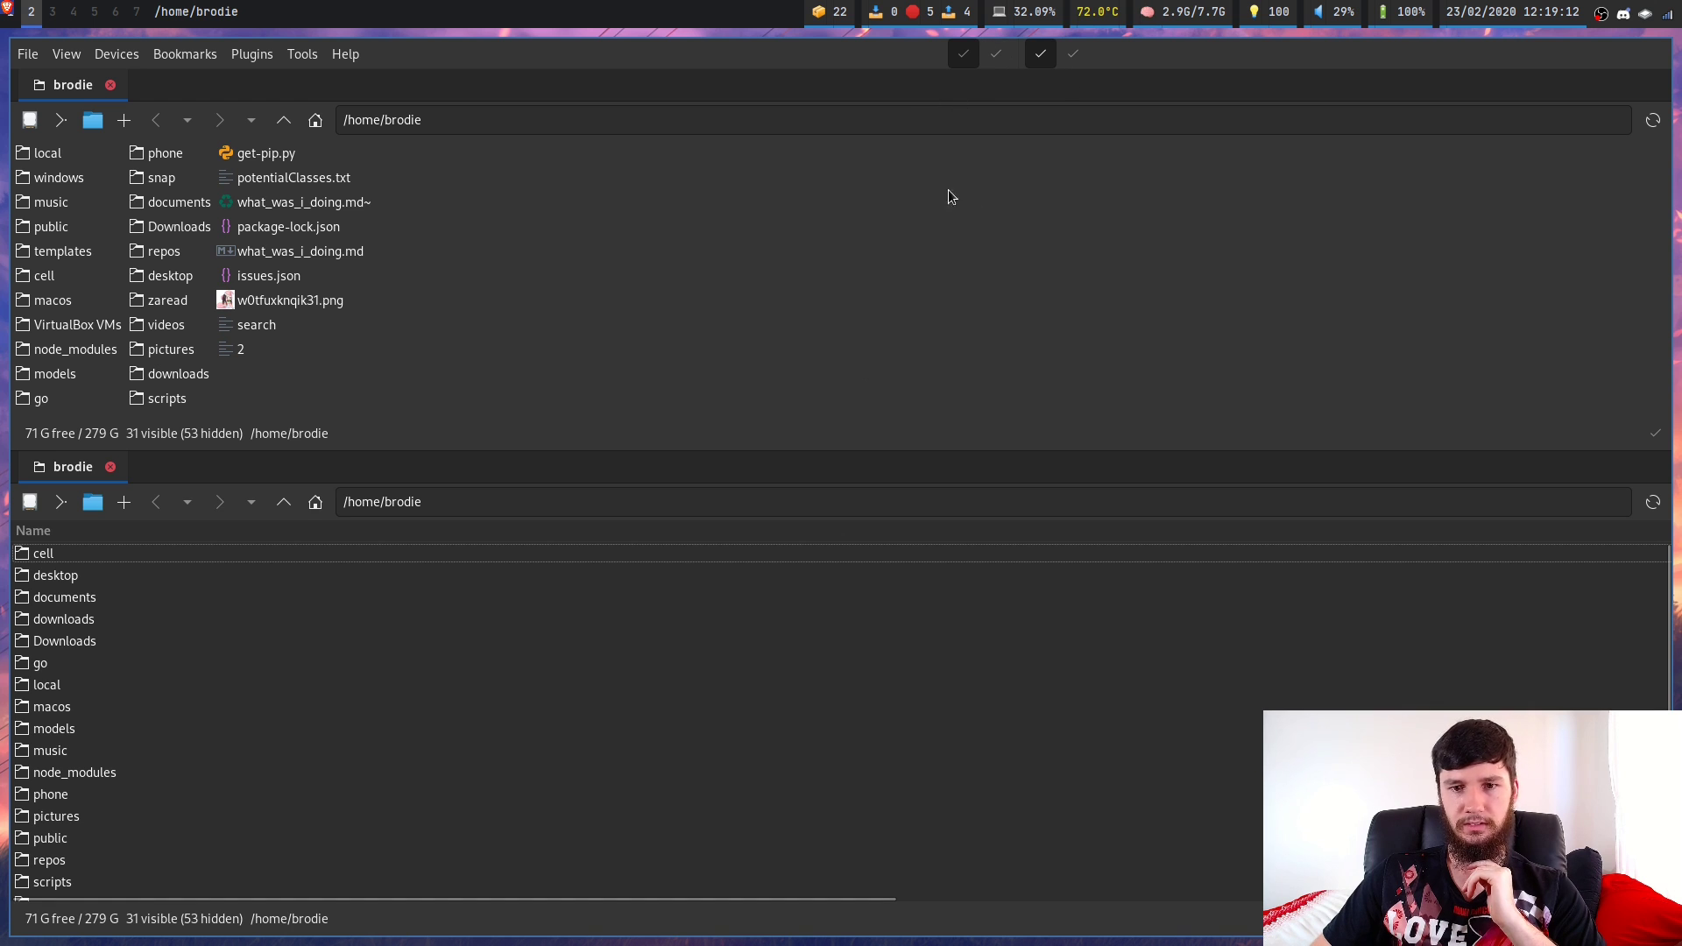
pyautogui.click(1043, 56)
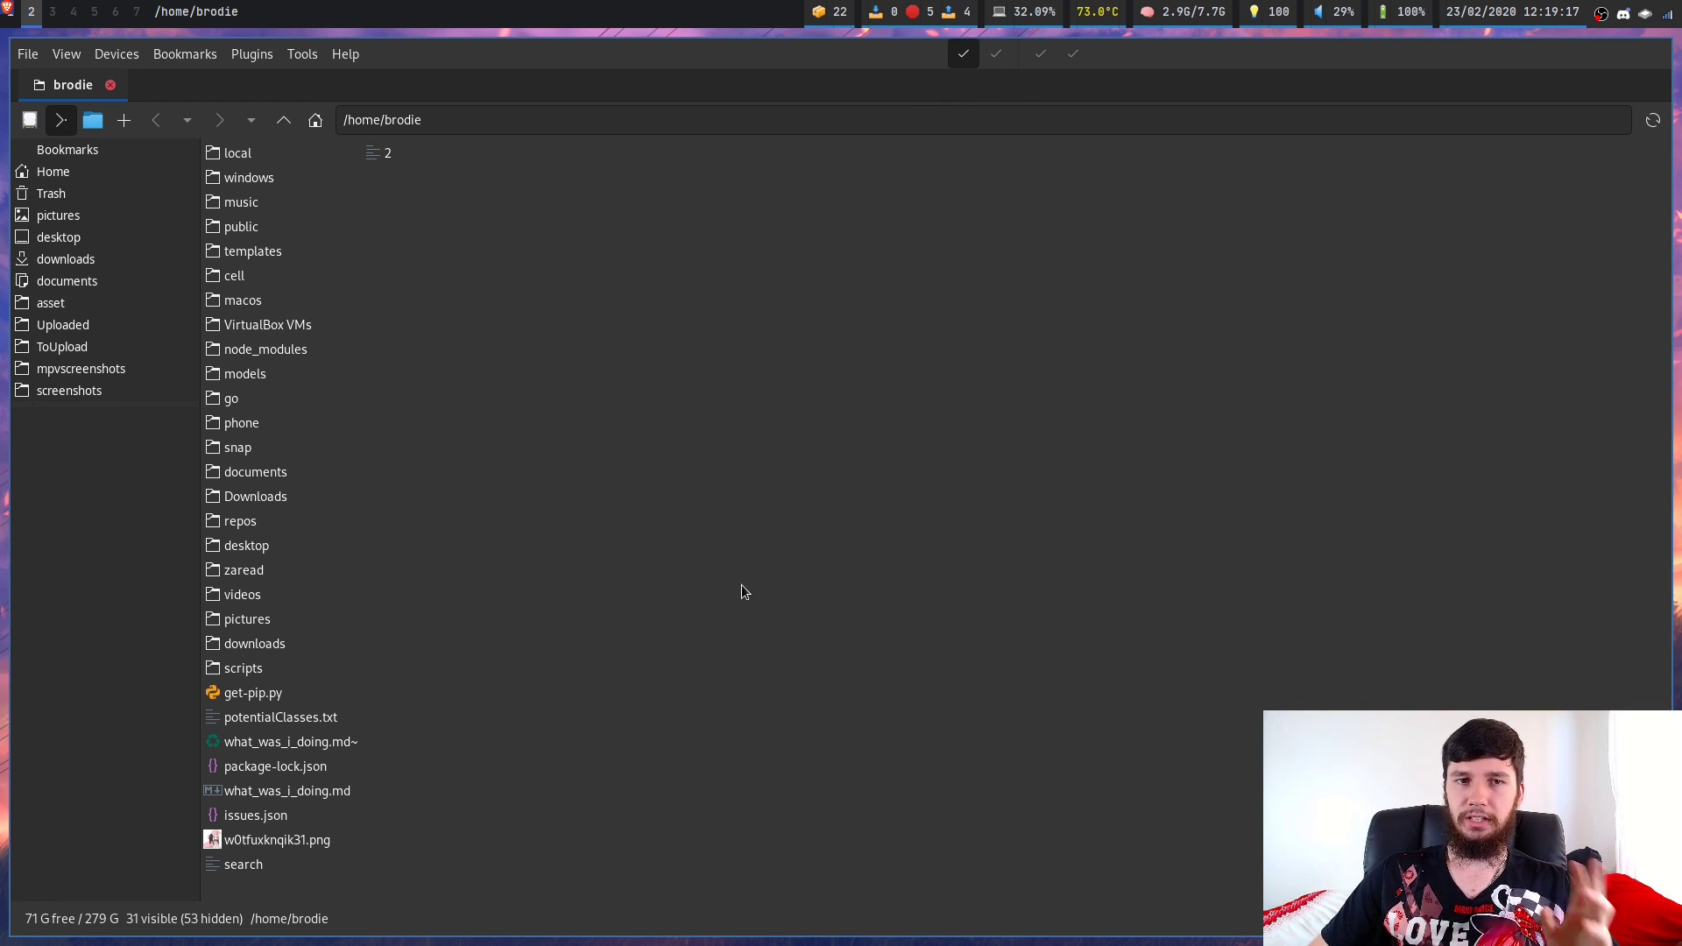
# Set the view style of panel 1 to Icons
pyautogui.click(50, 55)
pyautogui.click(46, 55)
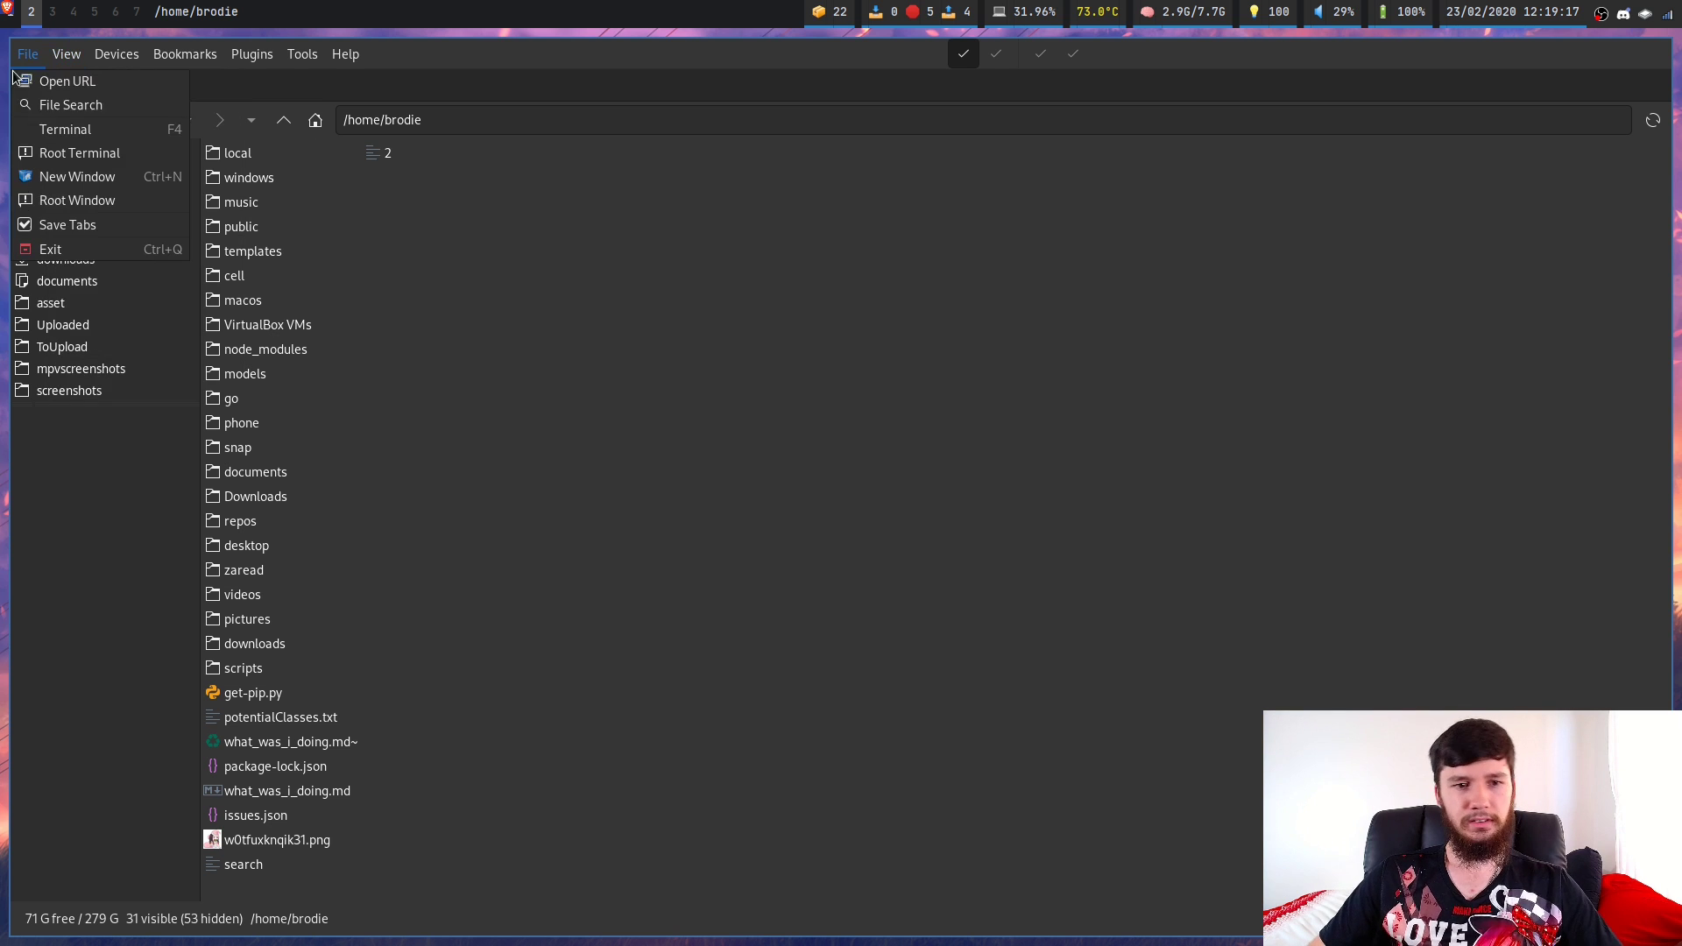
pyautogui.moveTo(65, 54)
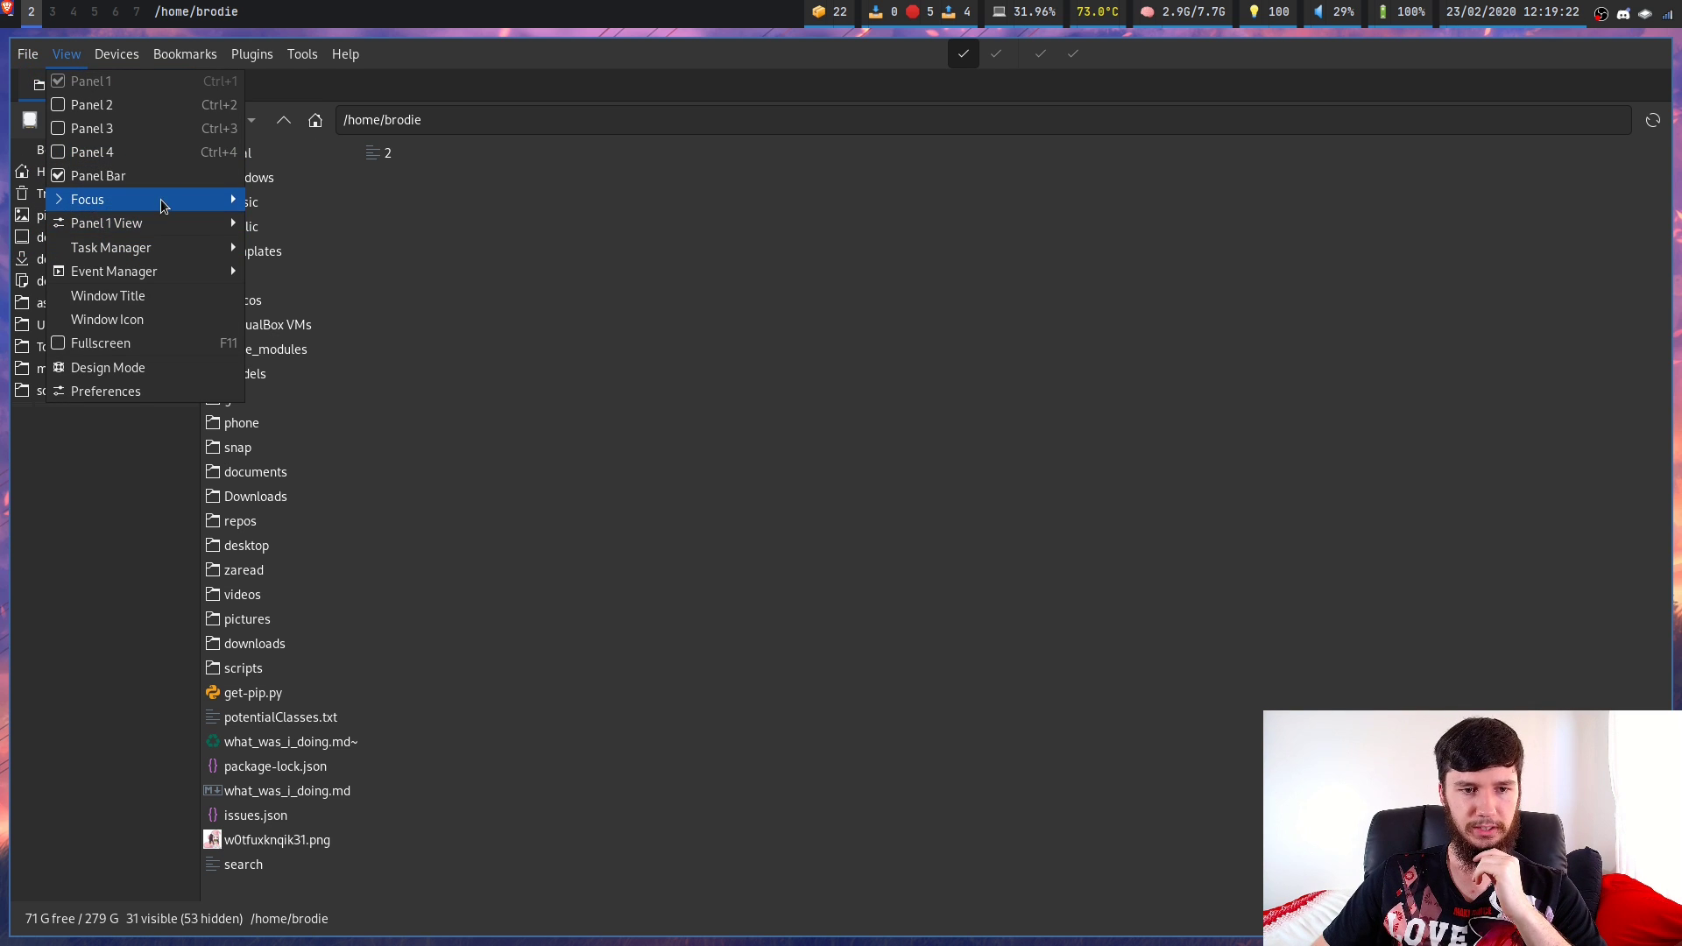
pyautogui.moveTo(177, 250)
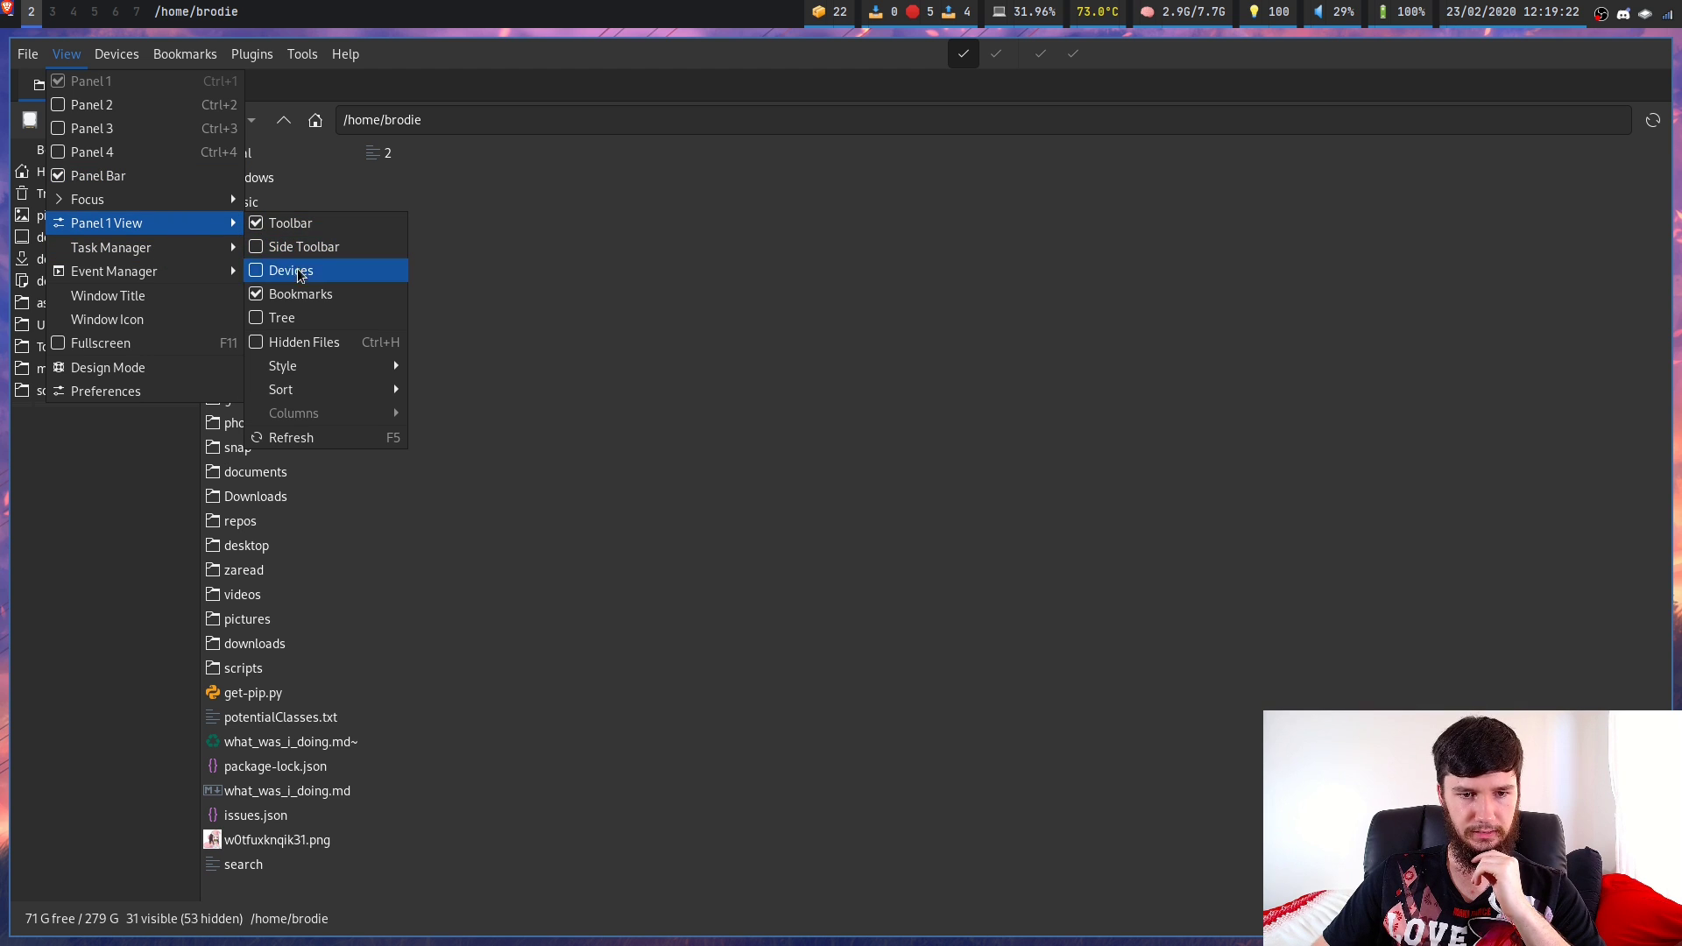
pyautogui.moveTo(319, 365)
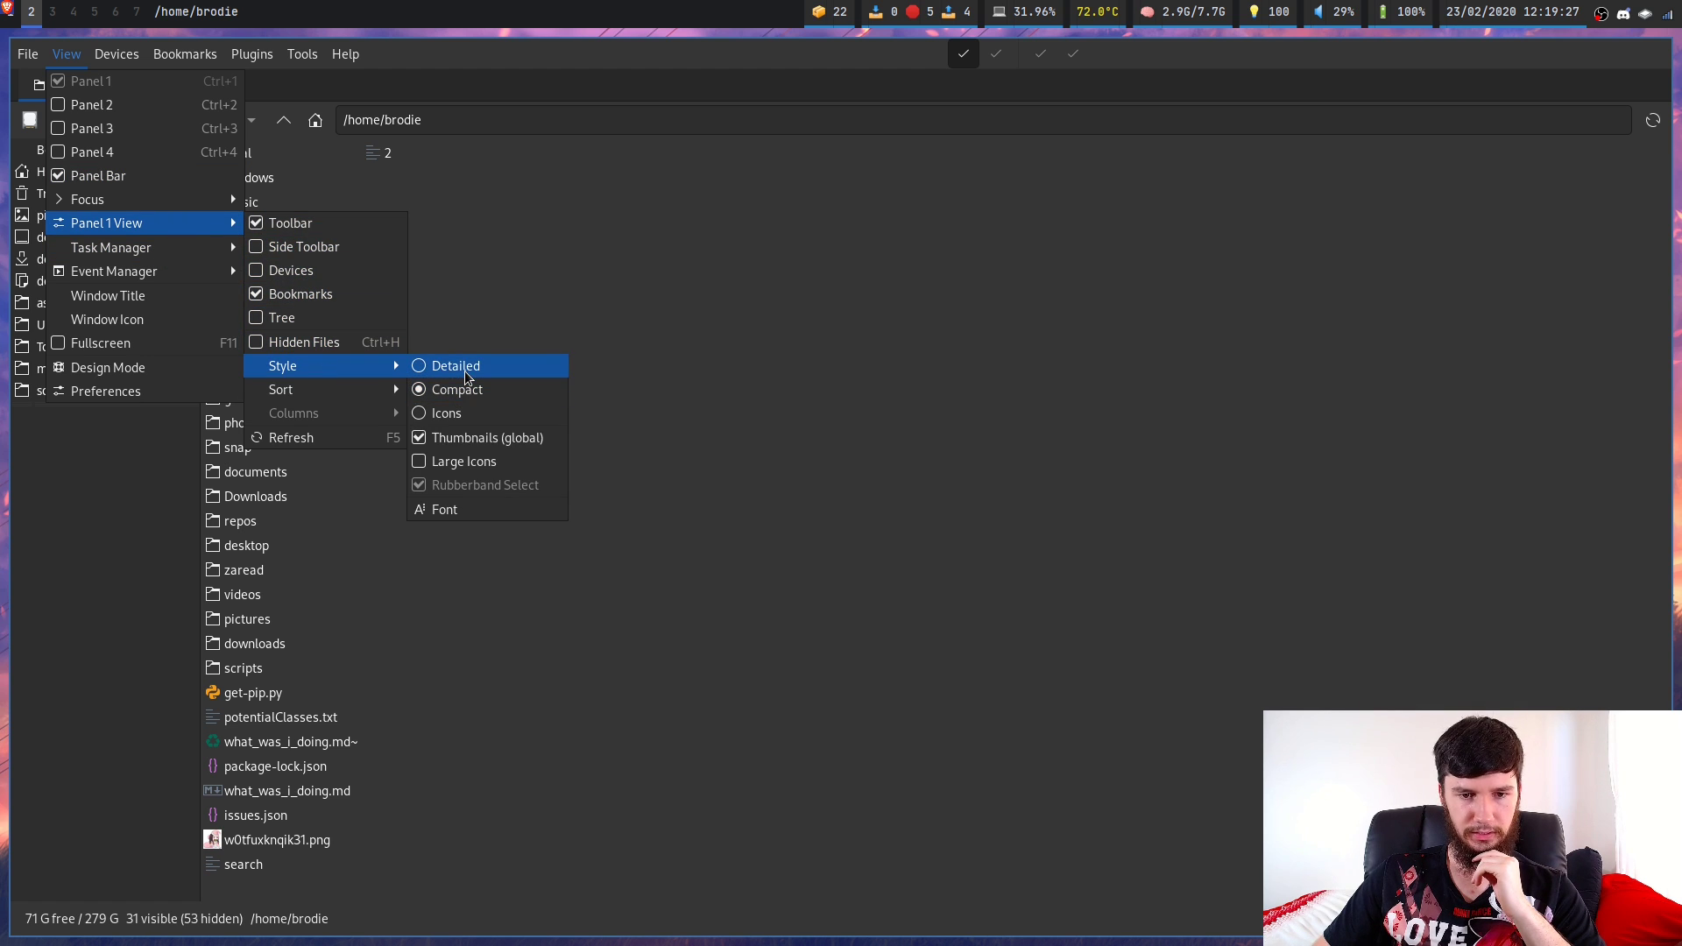
pyautogui.click(471, 412)
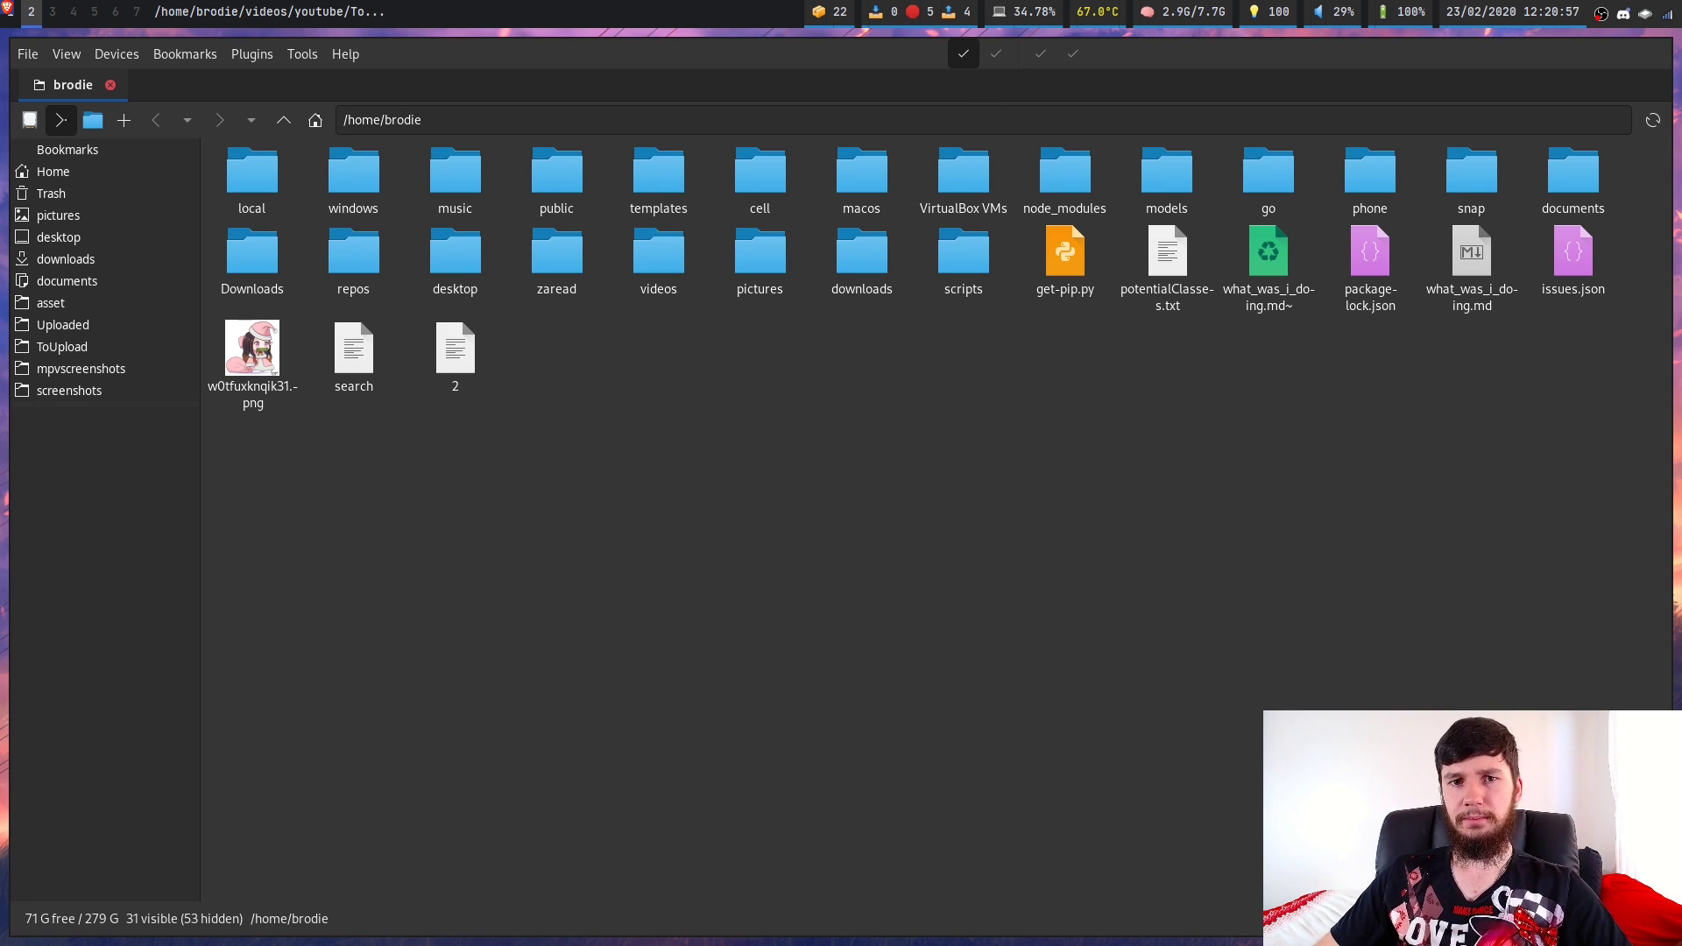
# Show panel 2 with the home directory's documents folder and move the file "2" into it from panel 1
pyautogui.click(1006, 56)
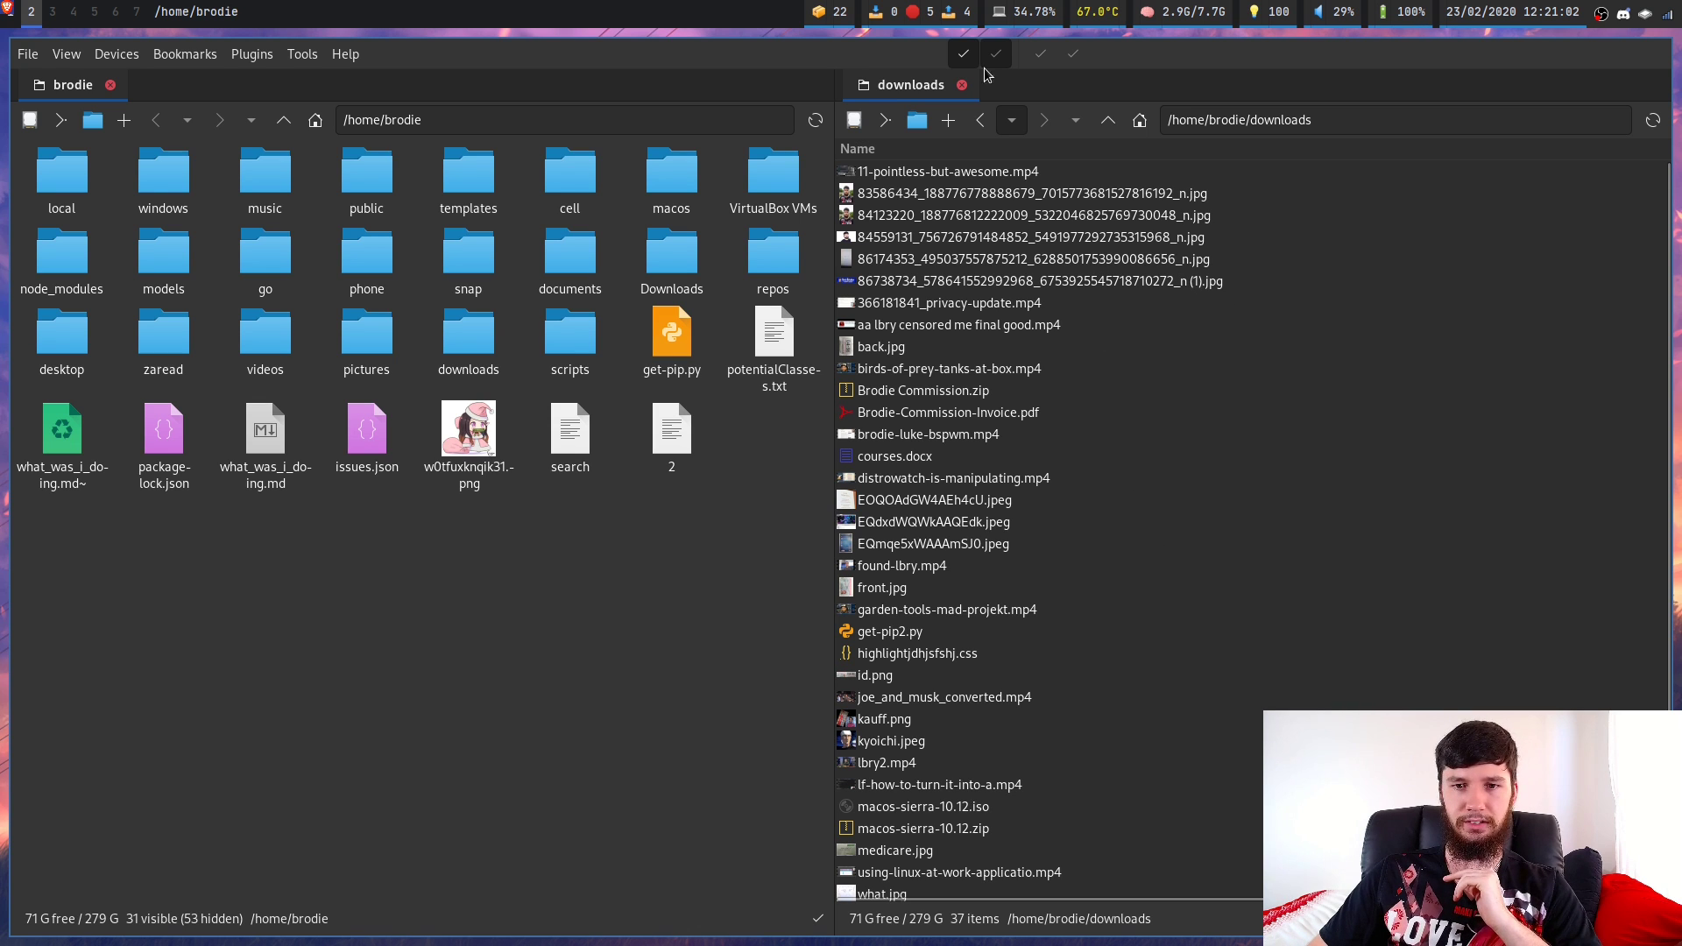
pyautogui.click(980, 120)
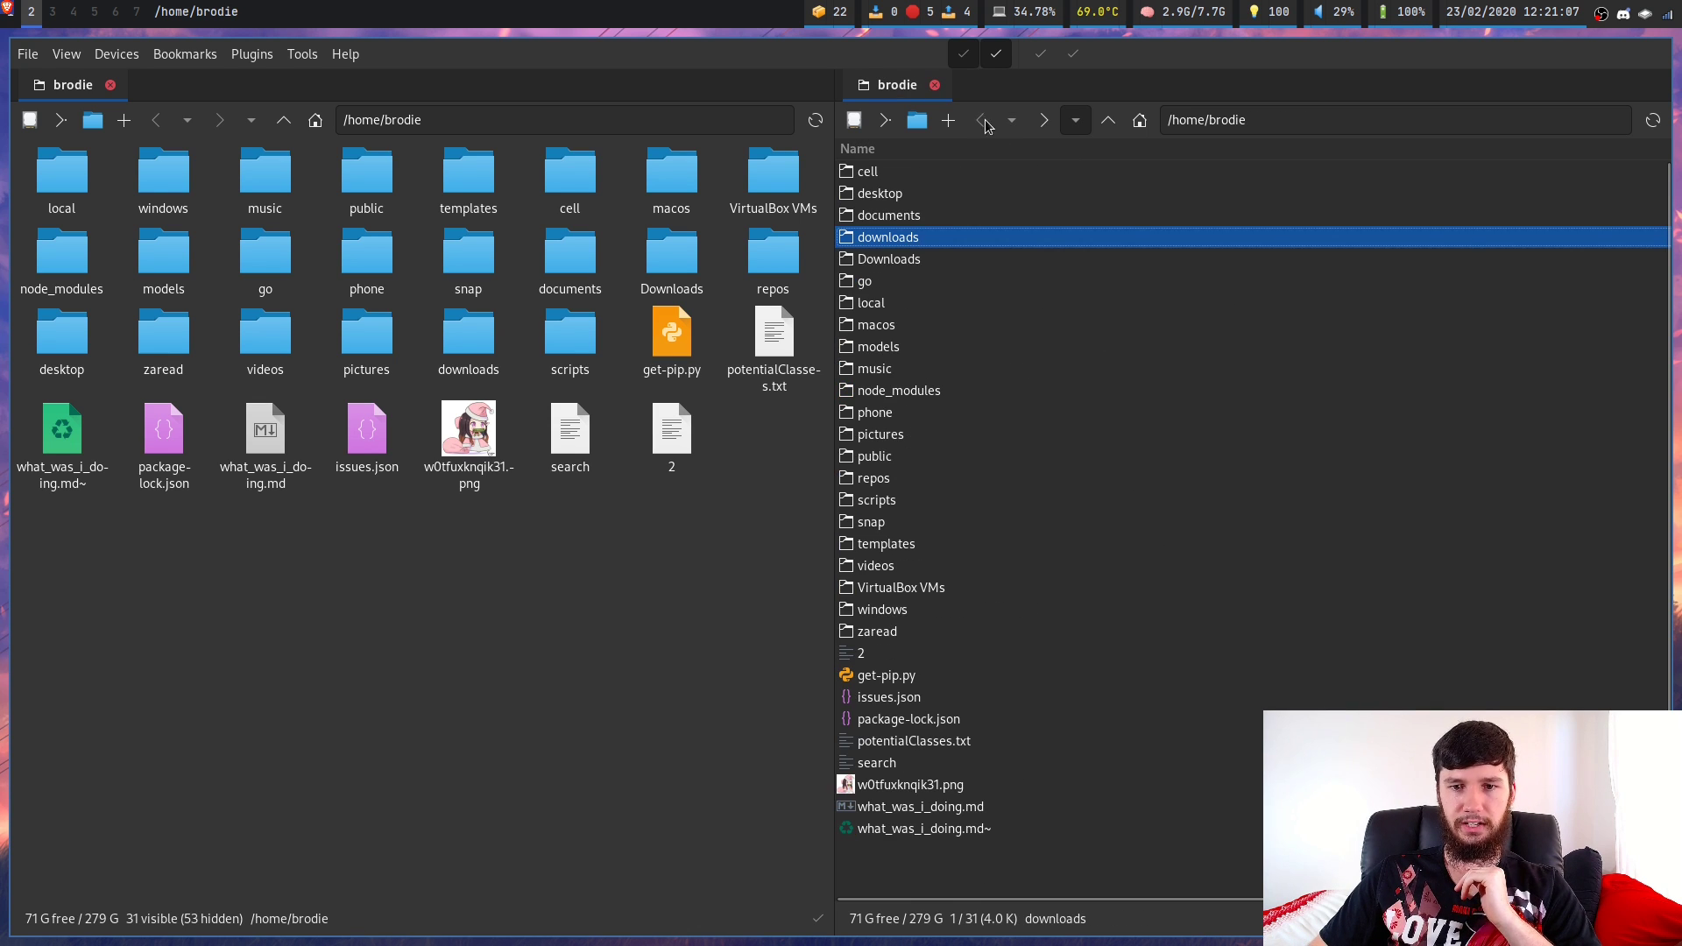
pyautogui.click(893, 219)
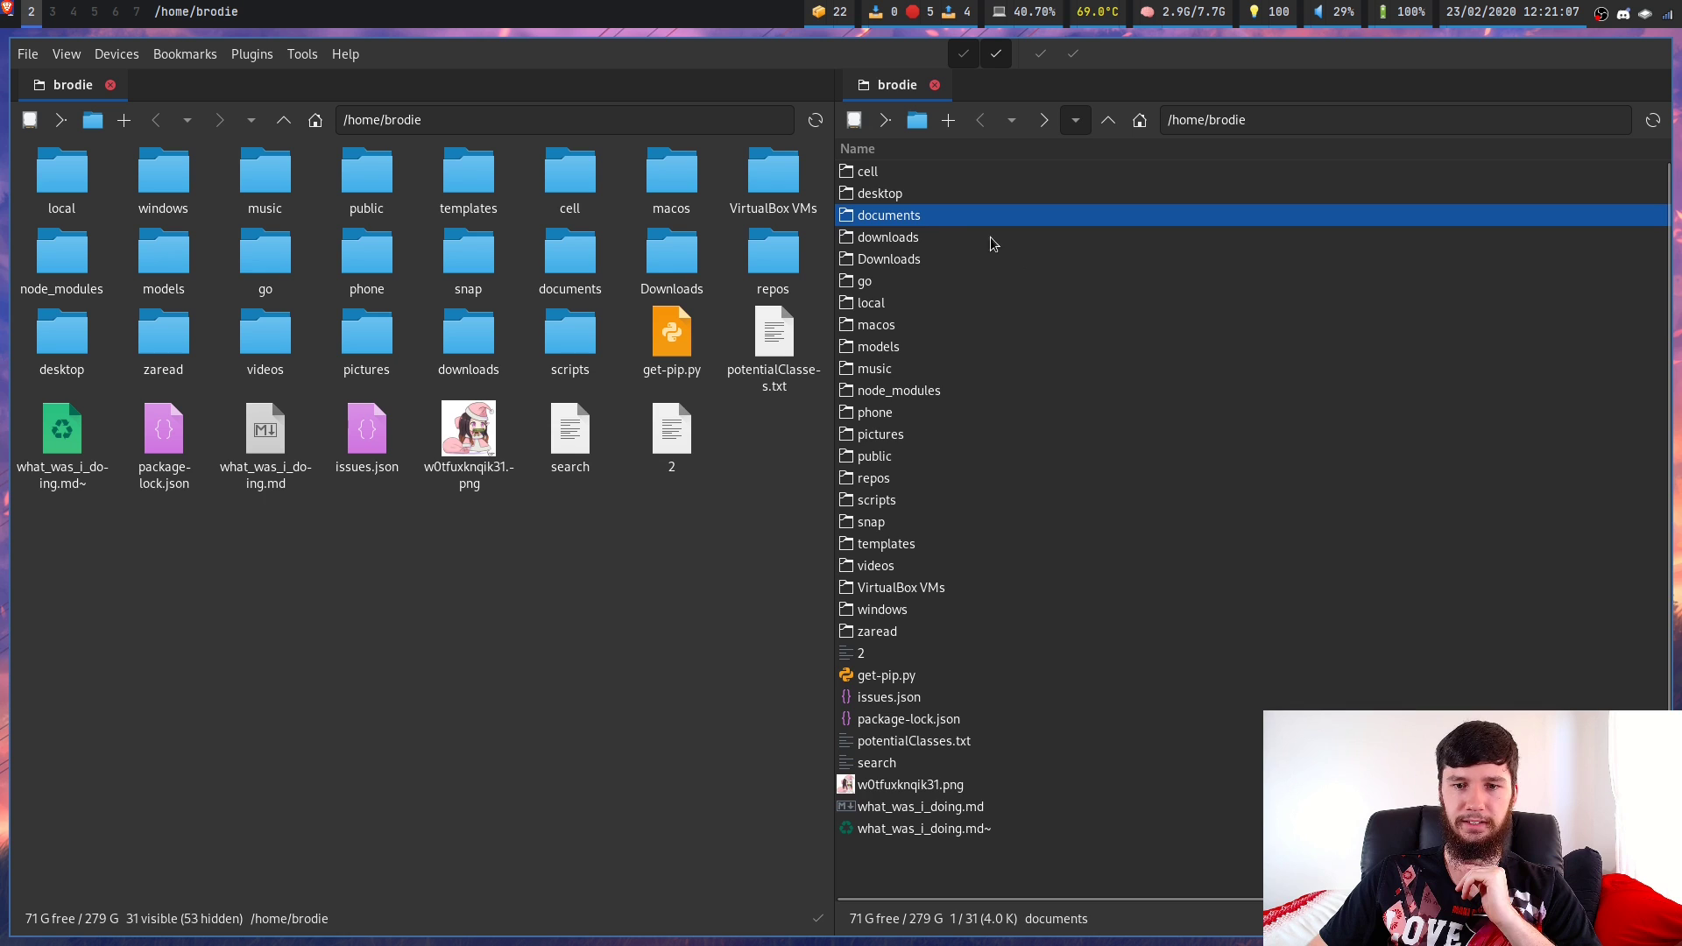
pyautogui.doubleClick(923, 215)
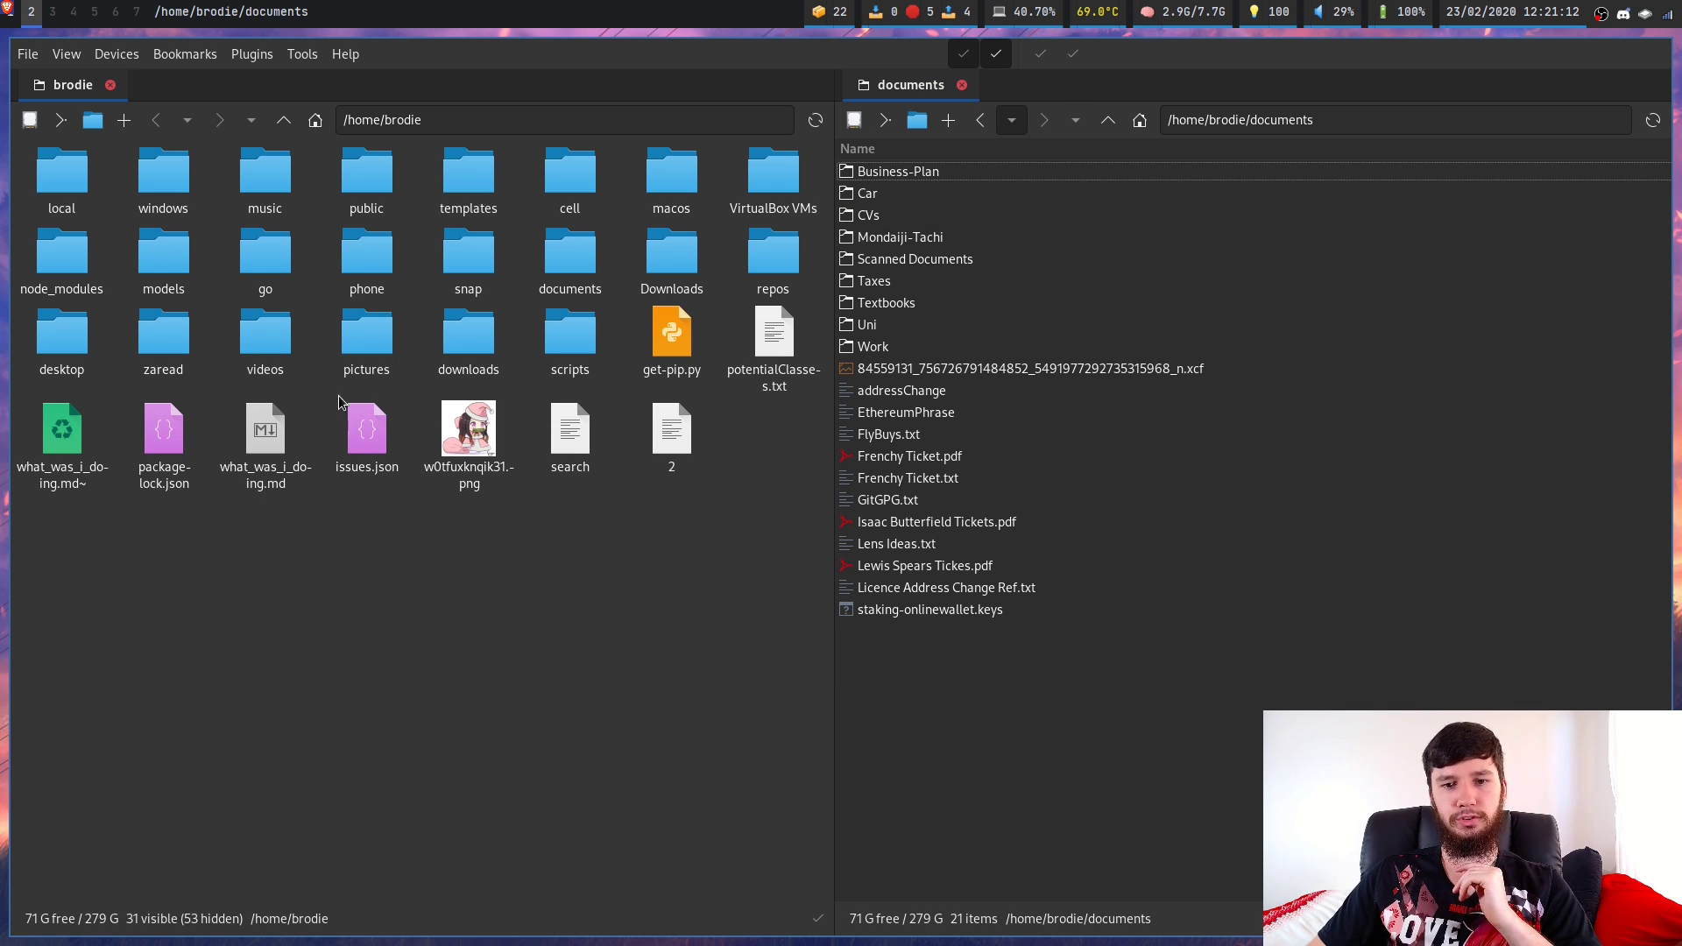
pyautogui.moveTo(675, 433); pyautogui.dragTo(999, 810)
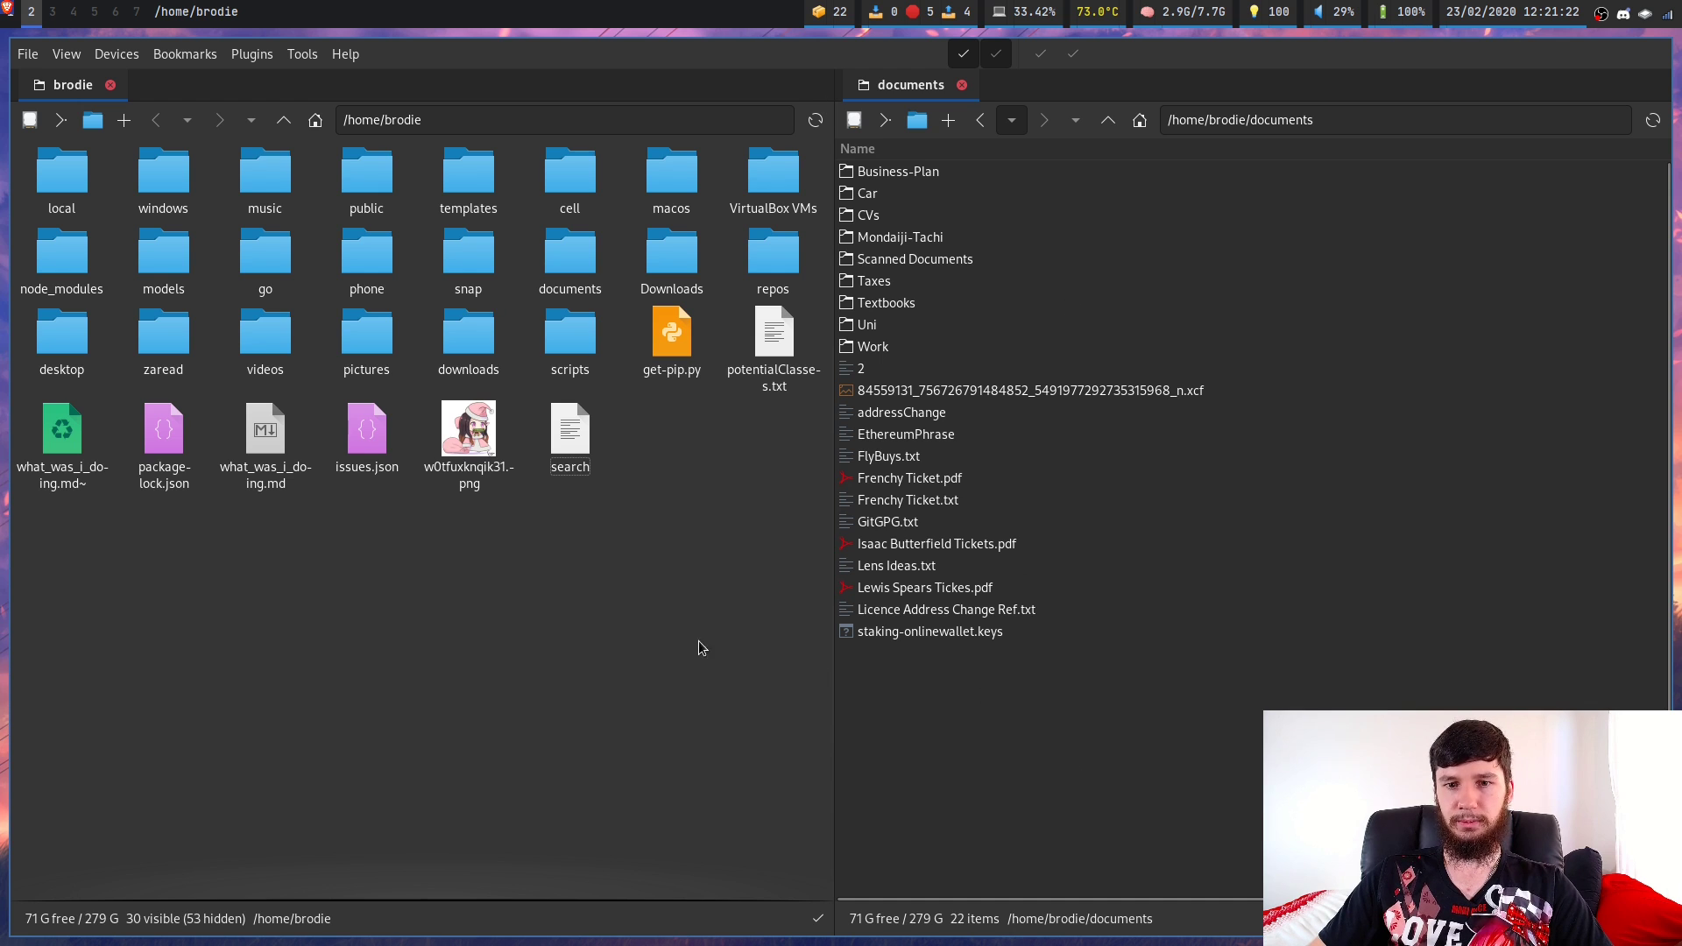
# Try the Compact view style on the documents panel and switch that panel to Icons
pyautogui.rightClick(1228, 817)
pyautogui.moveTo(1296, 778)
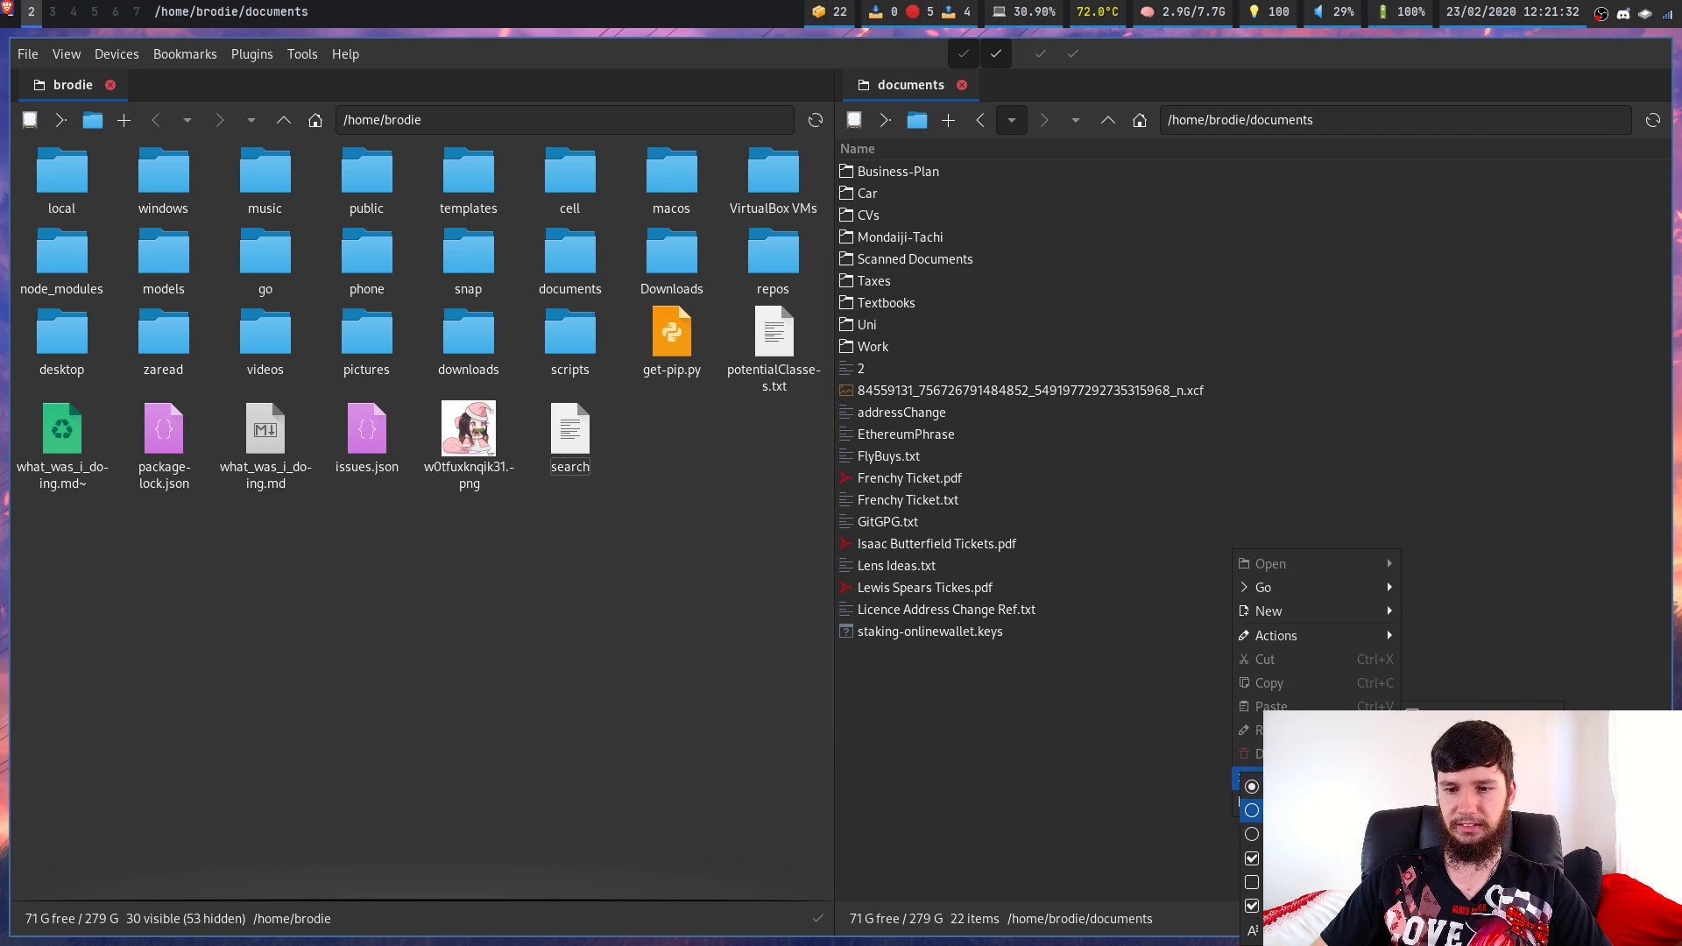
pyautogui.click(1296, 809)
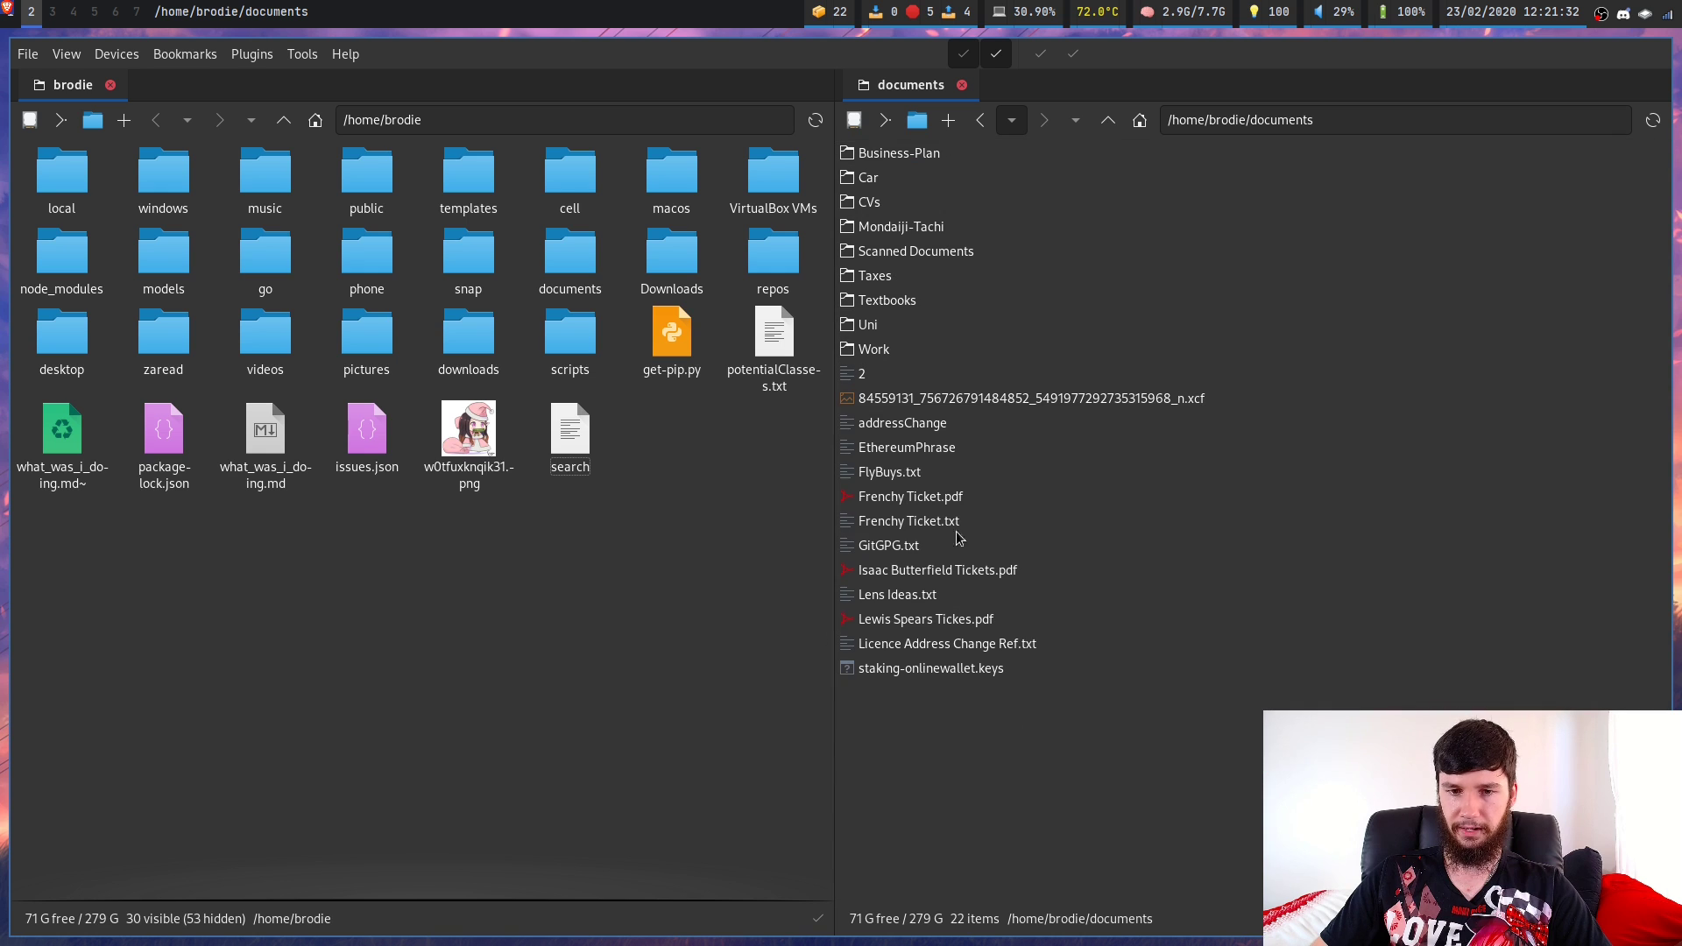
pyautogui.rightClick(1190, 803)
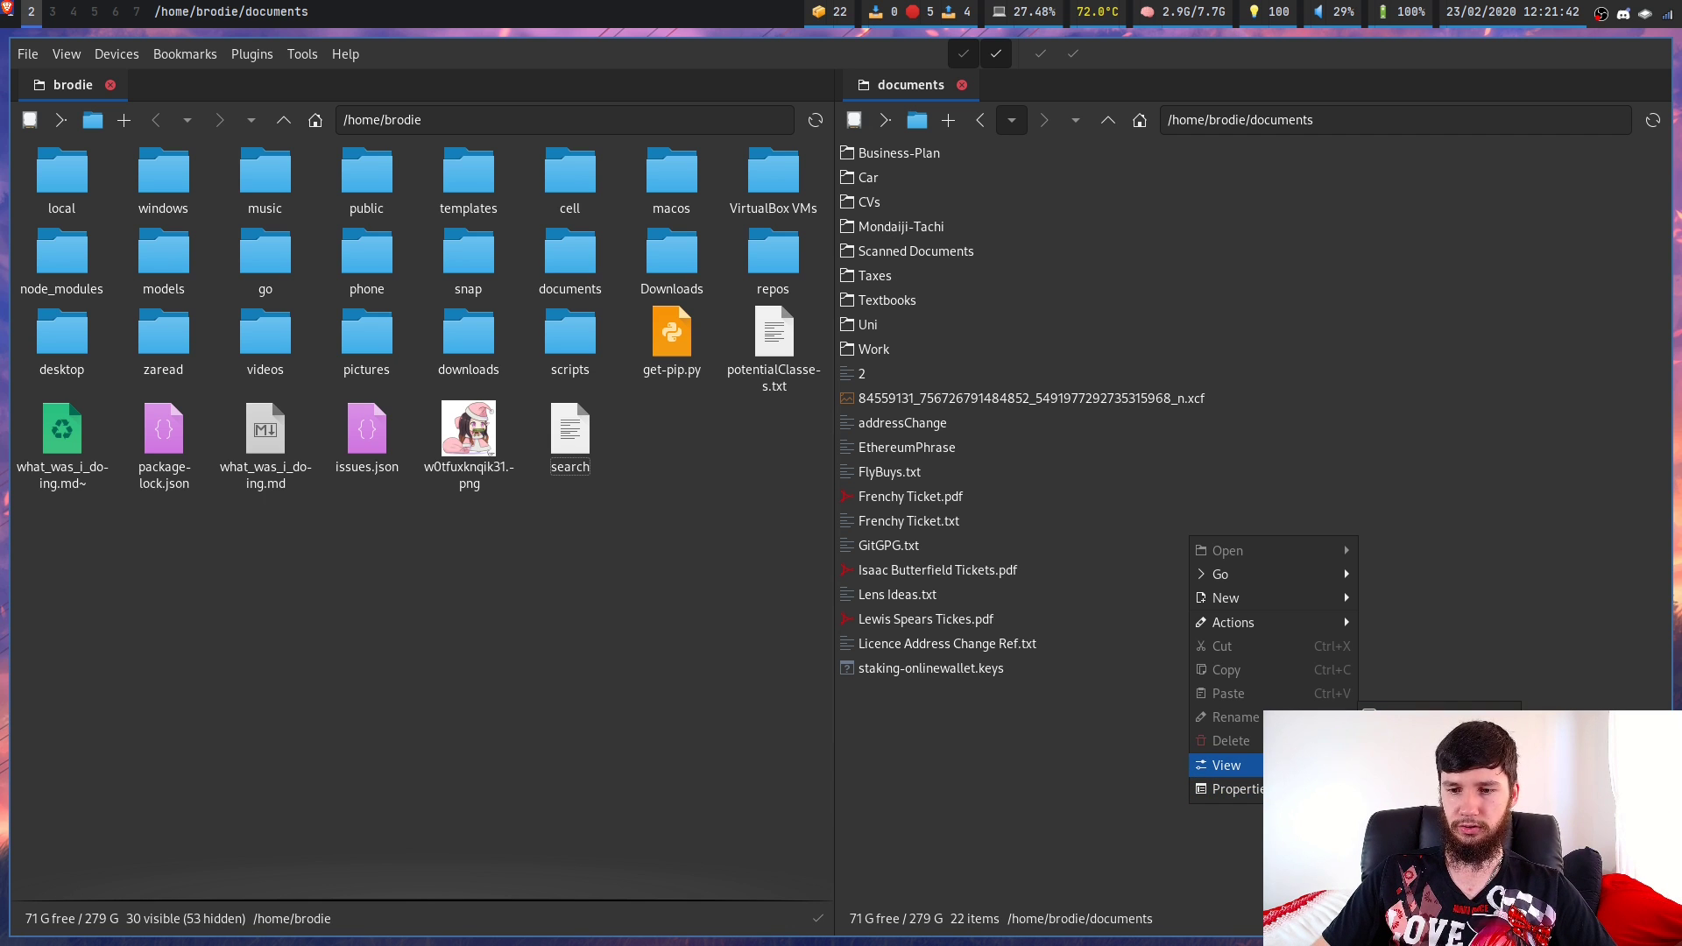
pyautogui.click(1227, 765)
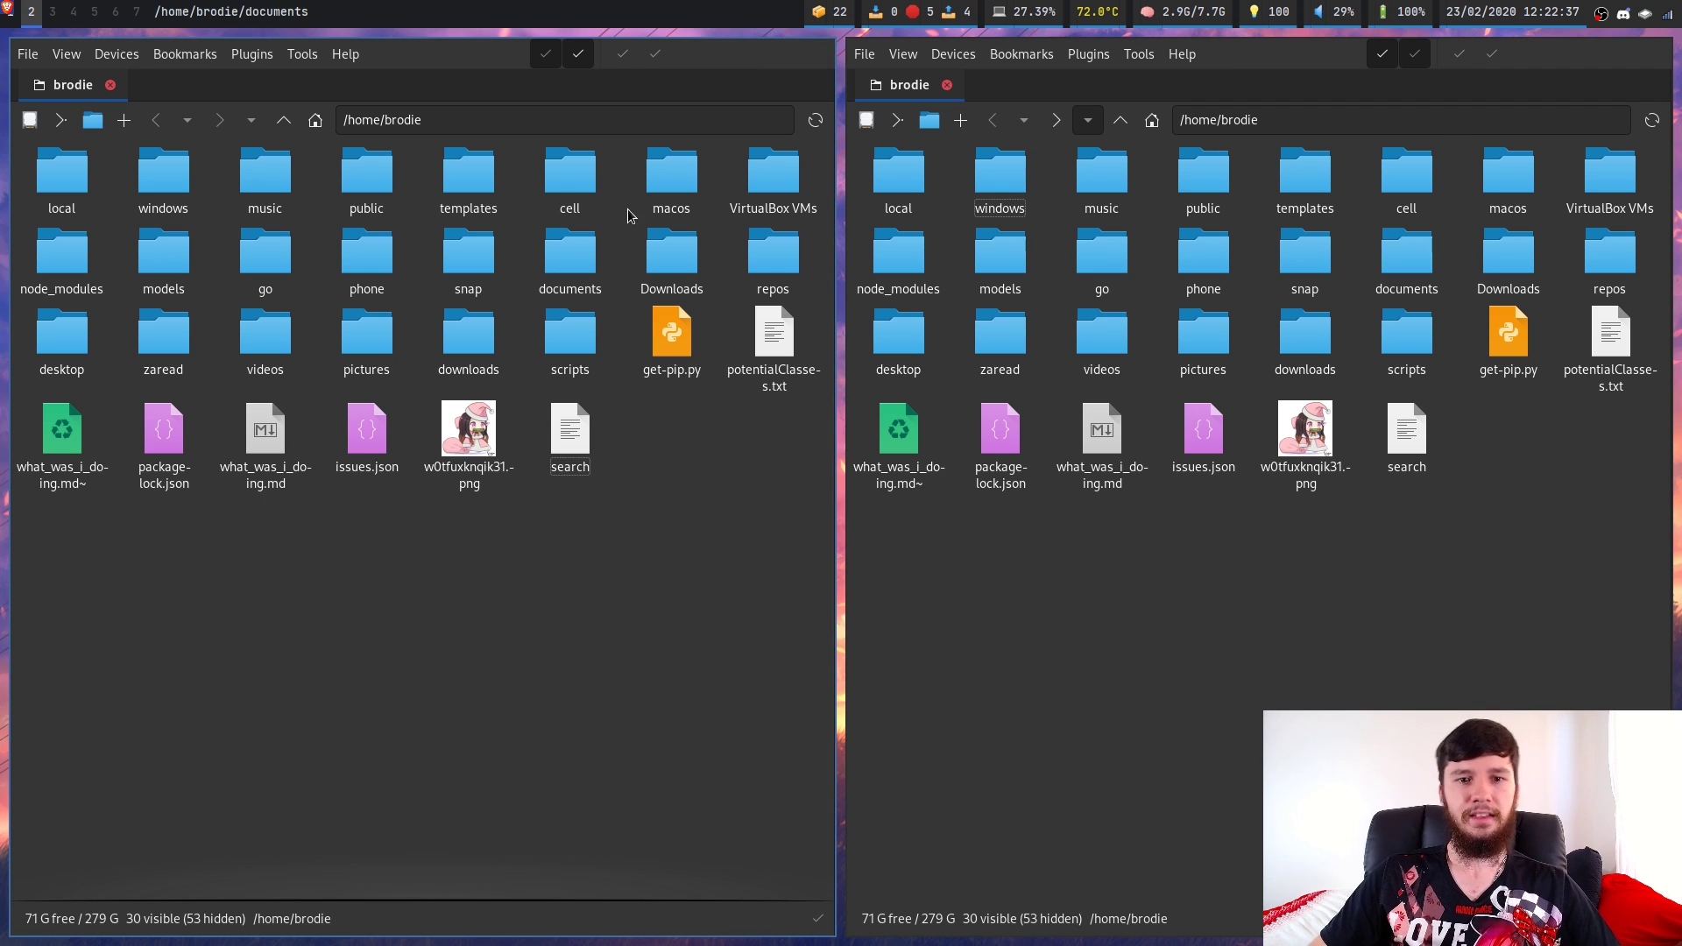
# Open the windows folder in the second file manager window, and hide panel 2 in the first window
pyautogui.doubleClick(988, 187)
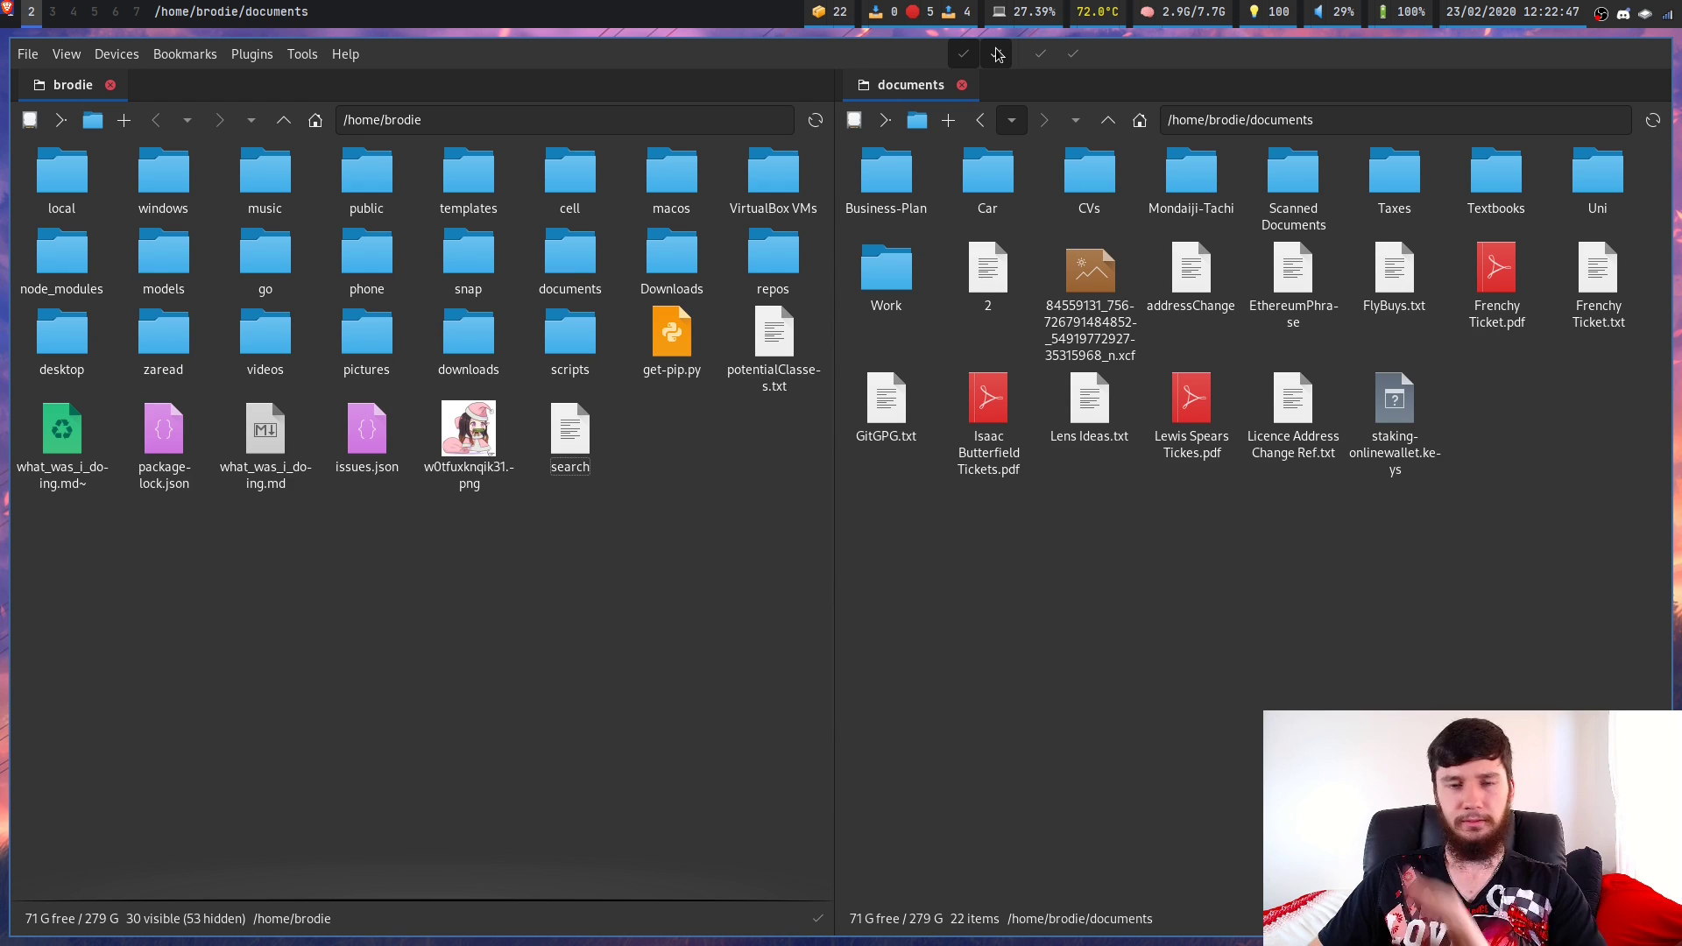
pyautogui.click(997, 54)
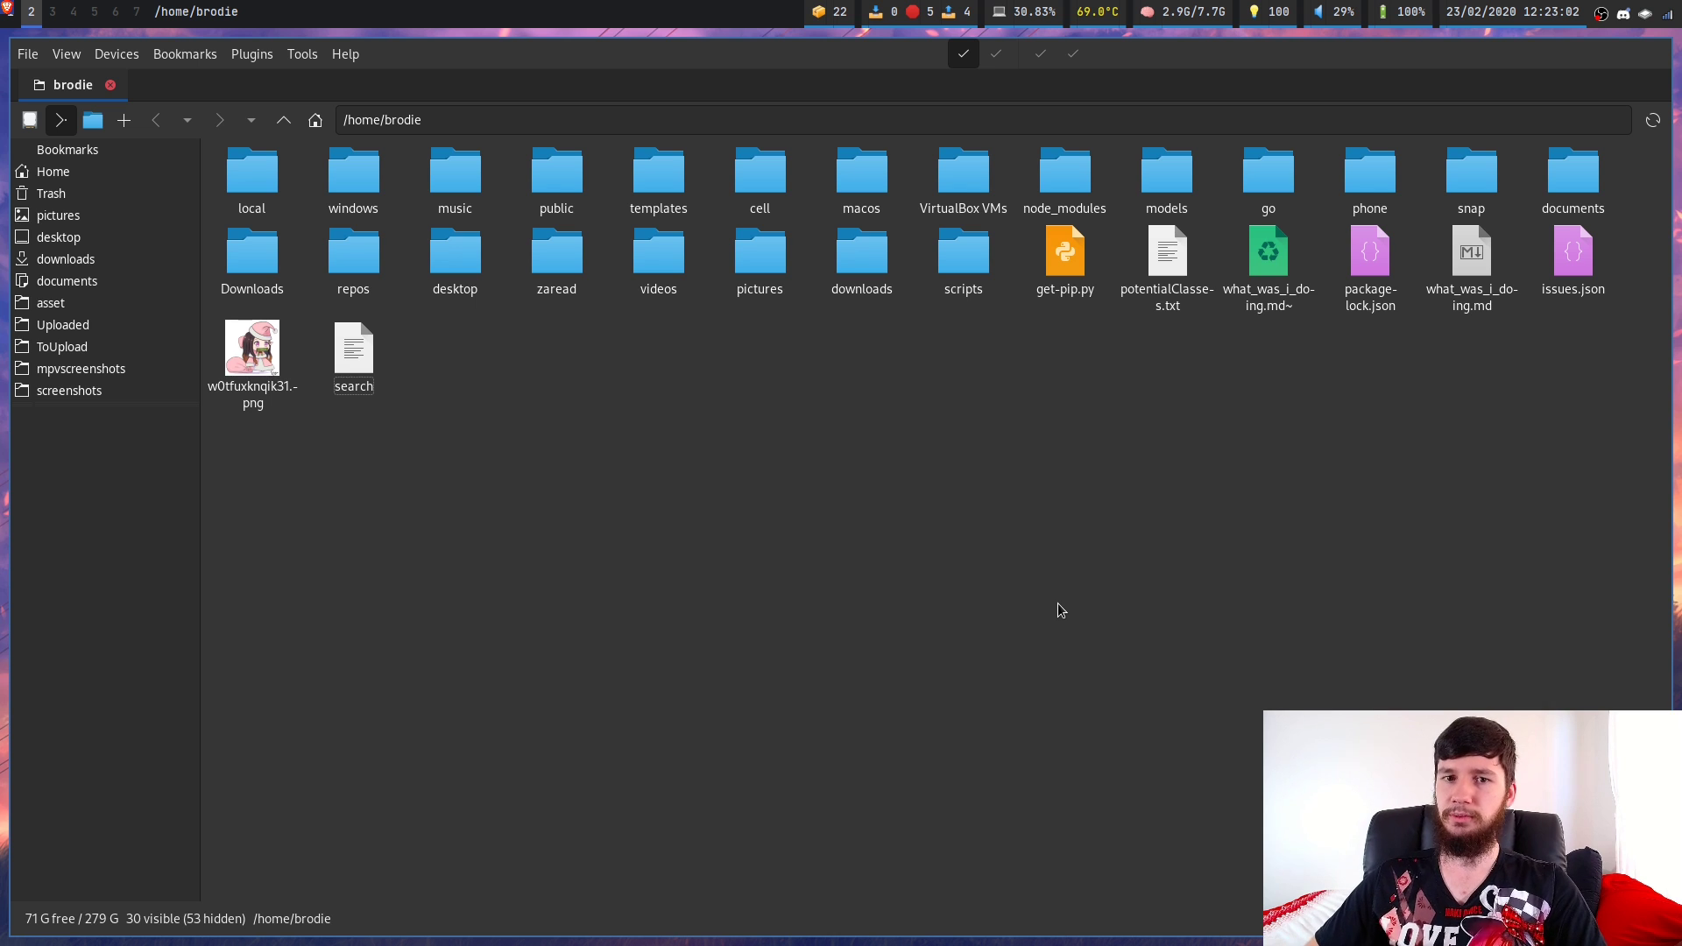
# Switch to the browser and look through the SpaceFM User's Manual
pyautogui.hotkey('alt', 'Tab')
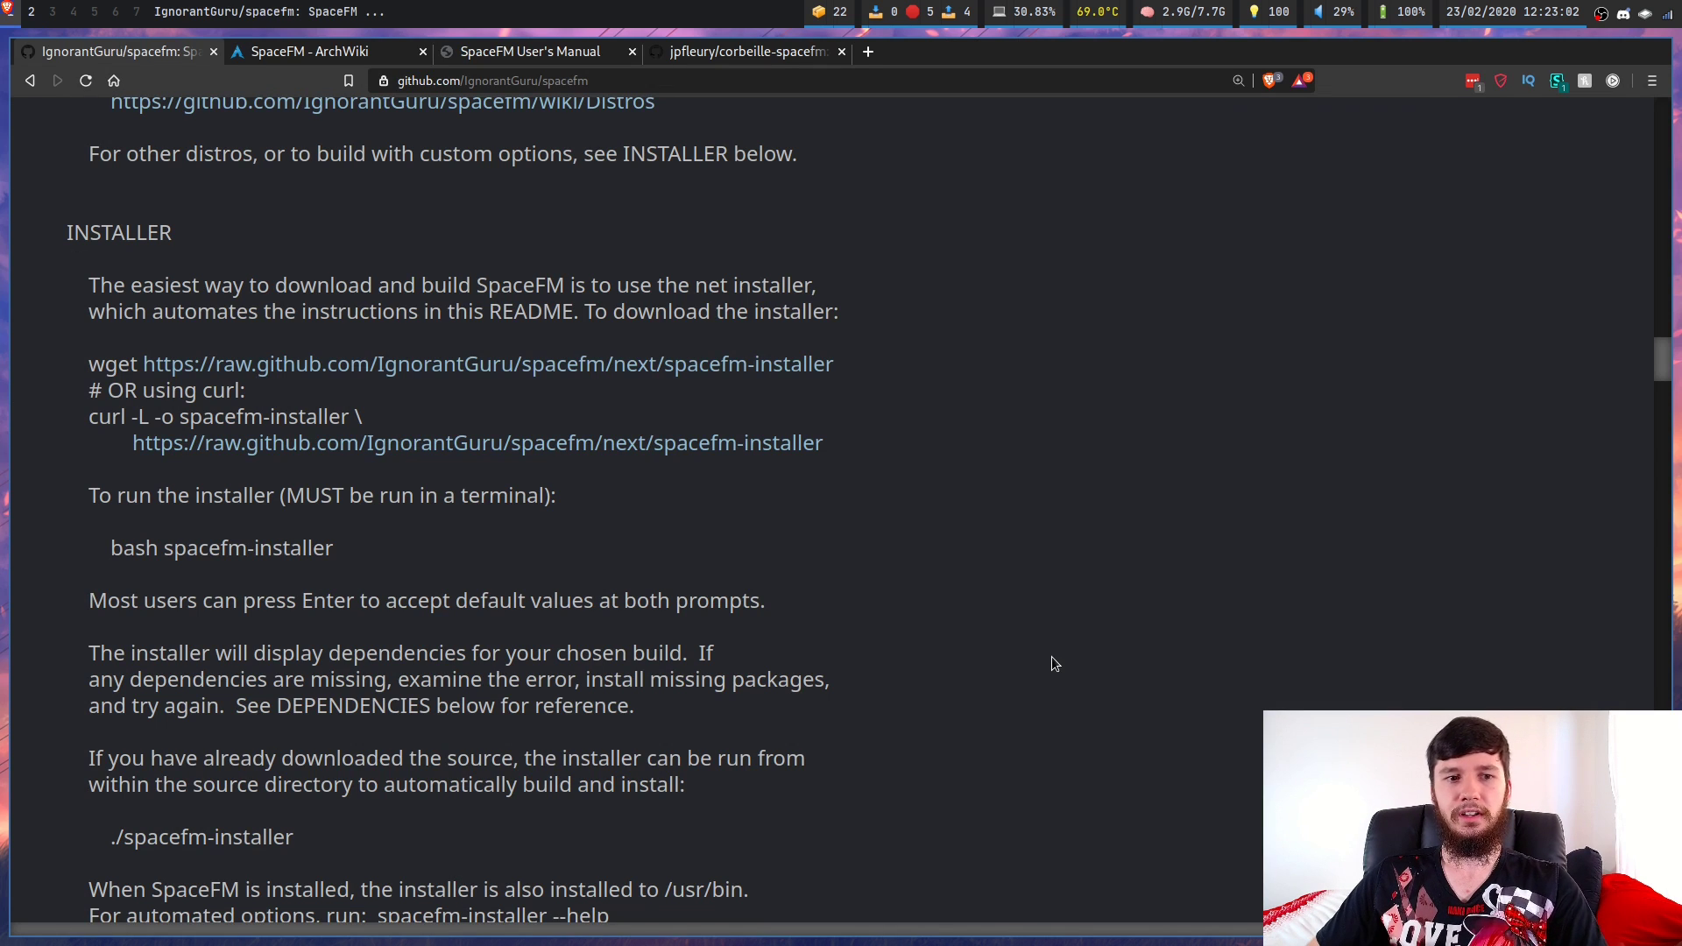
pyautogui.click(546, 51)
pyautogui.moveTo(1675, 121)
pyautogui.mouseDown()
pyautogui.moveTo(1656, 497)
pyautogui.moveTo(1664, 928)
pyautogui.moveTo(1663, 123)
pyautogui.mouseUp()
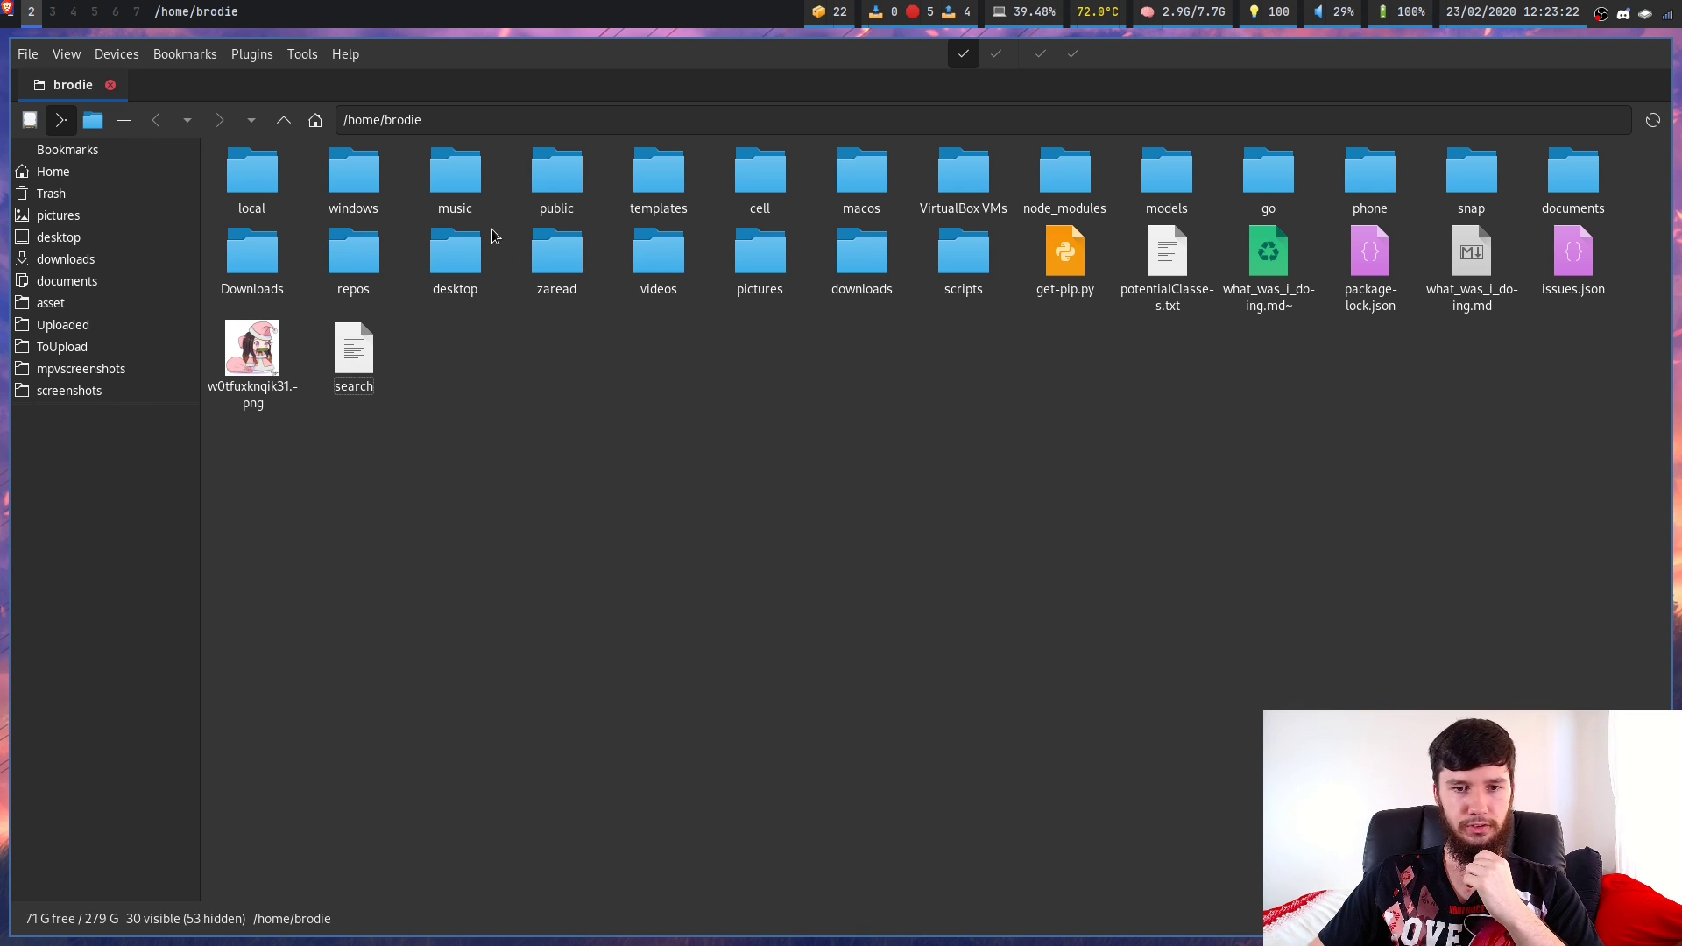
# Open the zaread folder from the home directory in SpaceFM
pyautogui.doubleClick(559, 260)
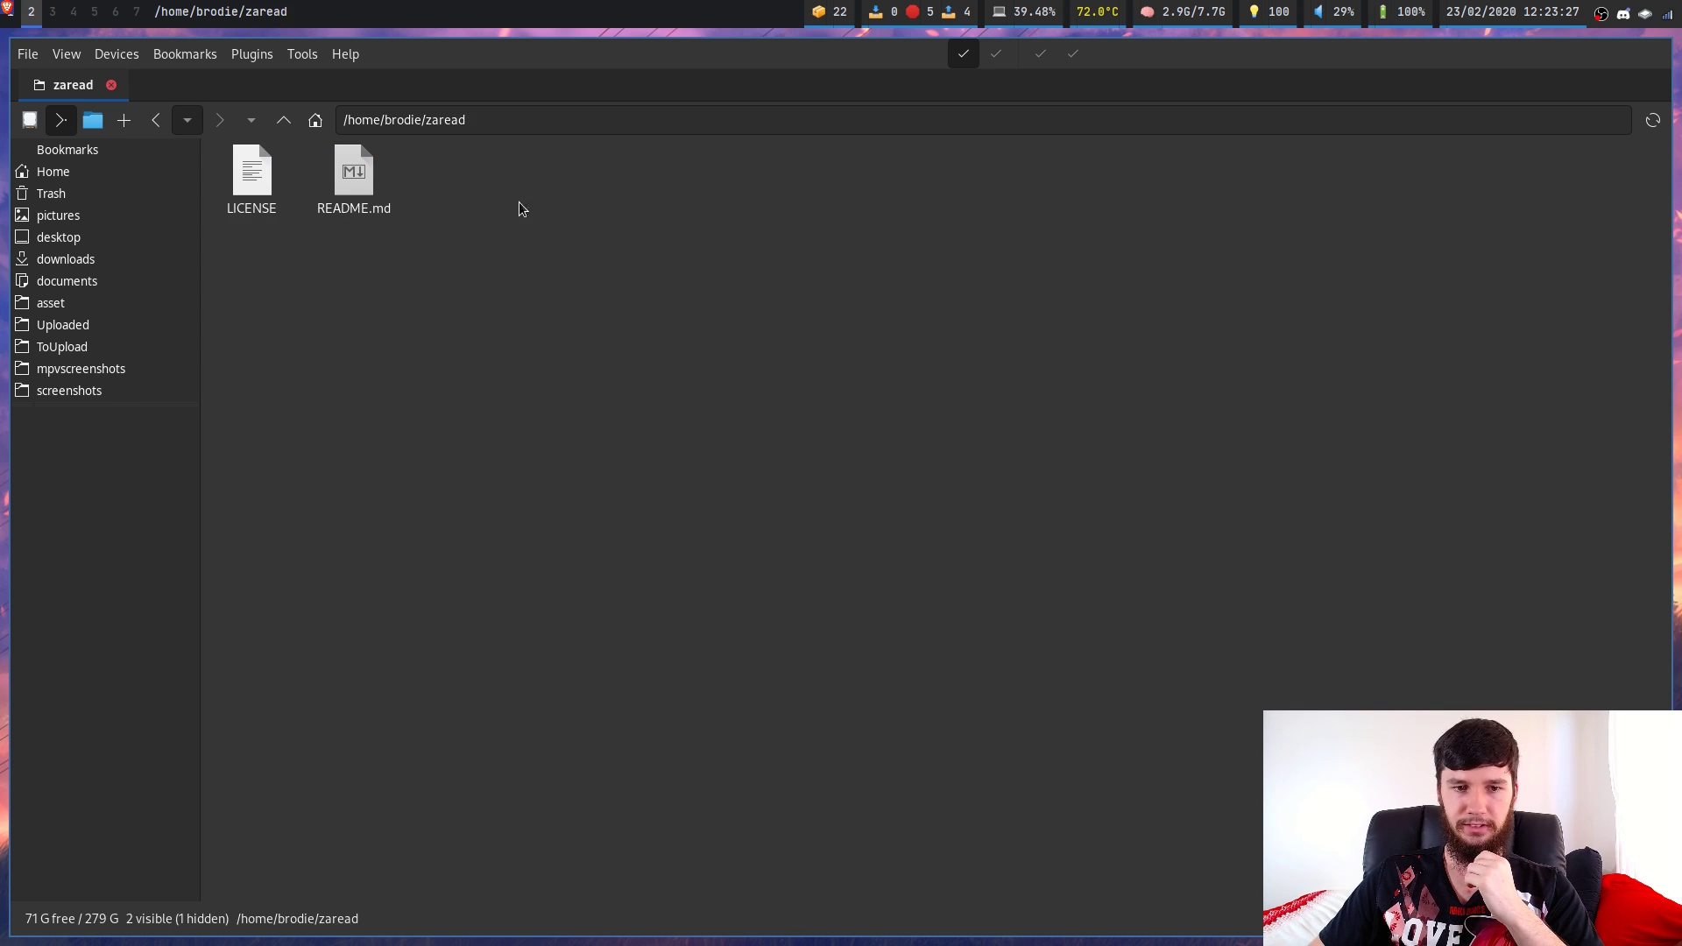
pyautogui.rightClick(535, 341)
pyautogui.click(125, 454)
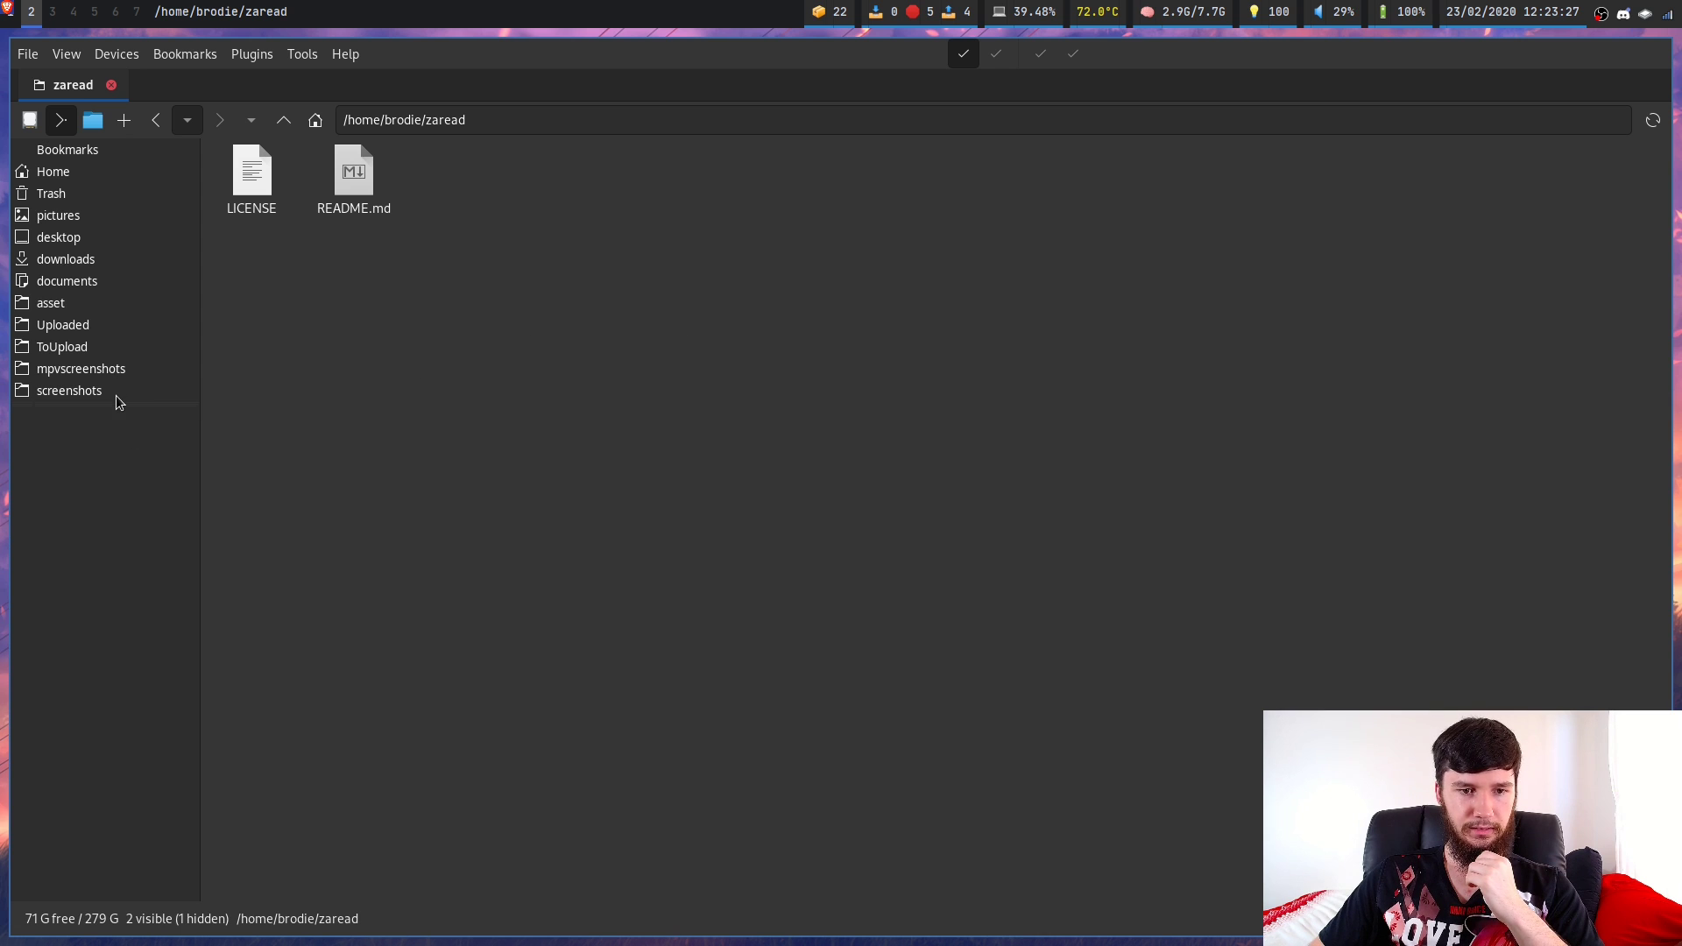
# Add a new bookmark below screenshots that points to the anime folder inside videos
pyautogui.rightClick(117, 394)
pyautogui.moveTo(197, 553)
pyautogui.click(298, 554)
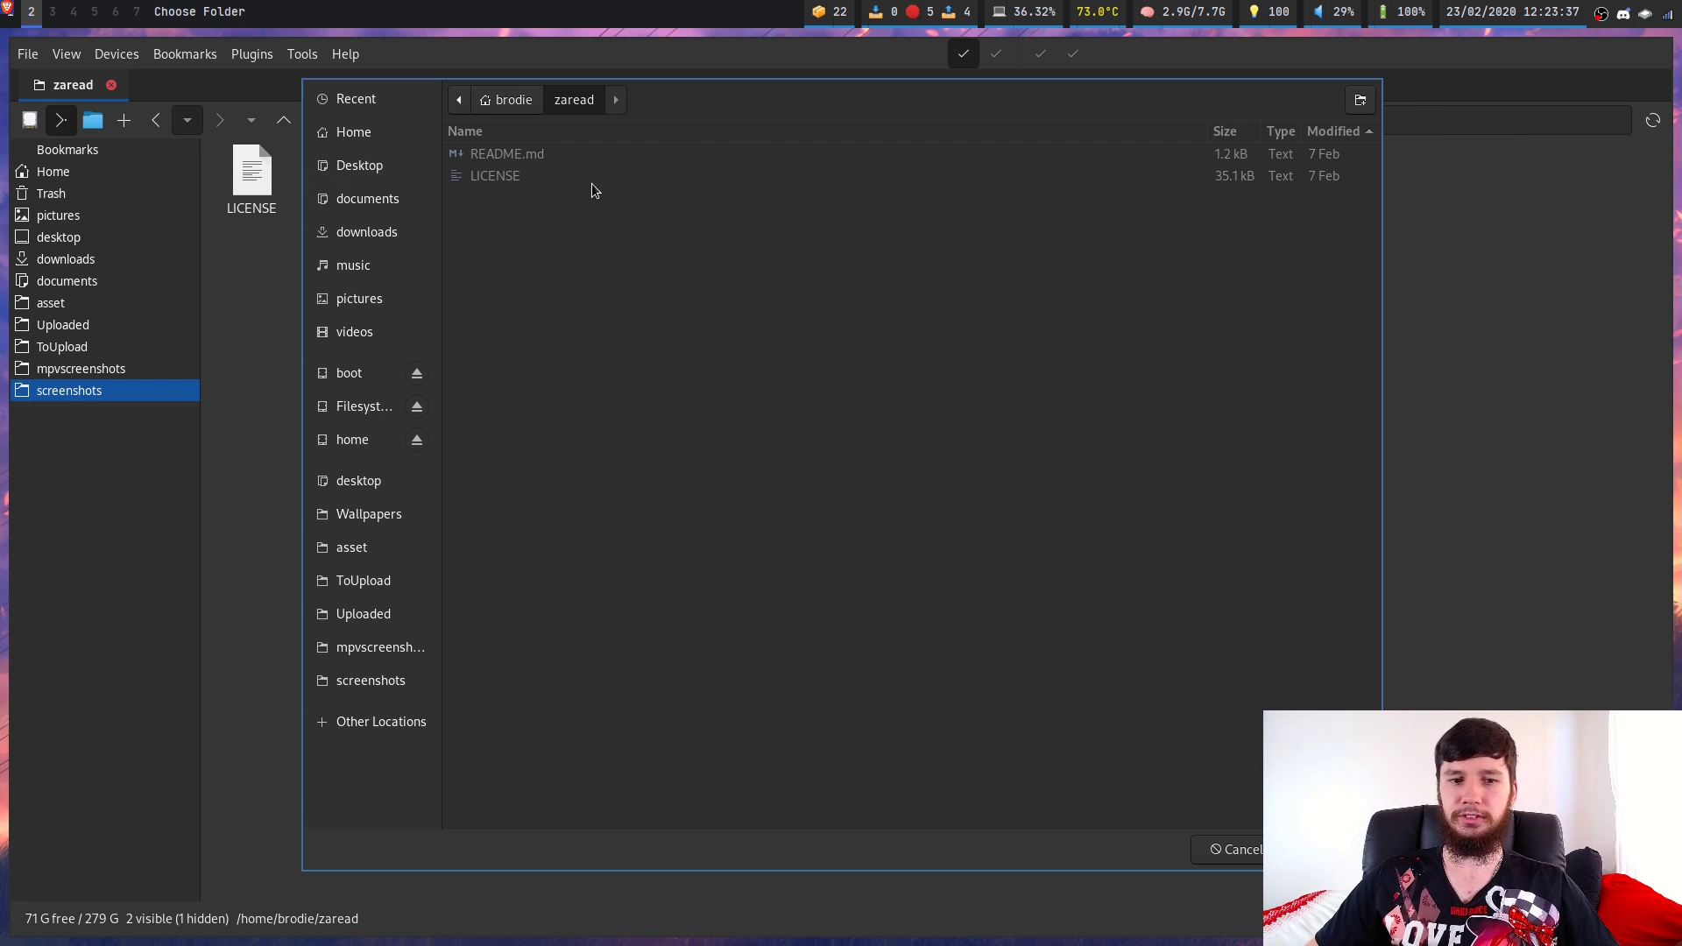
pyautogui.click(382, 233)
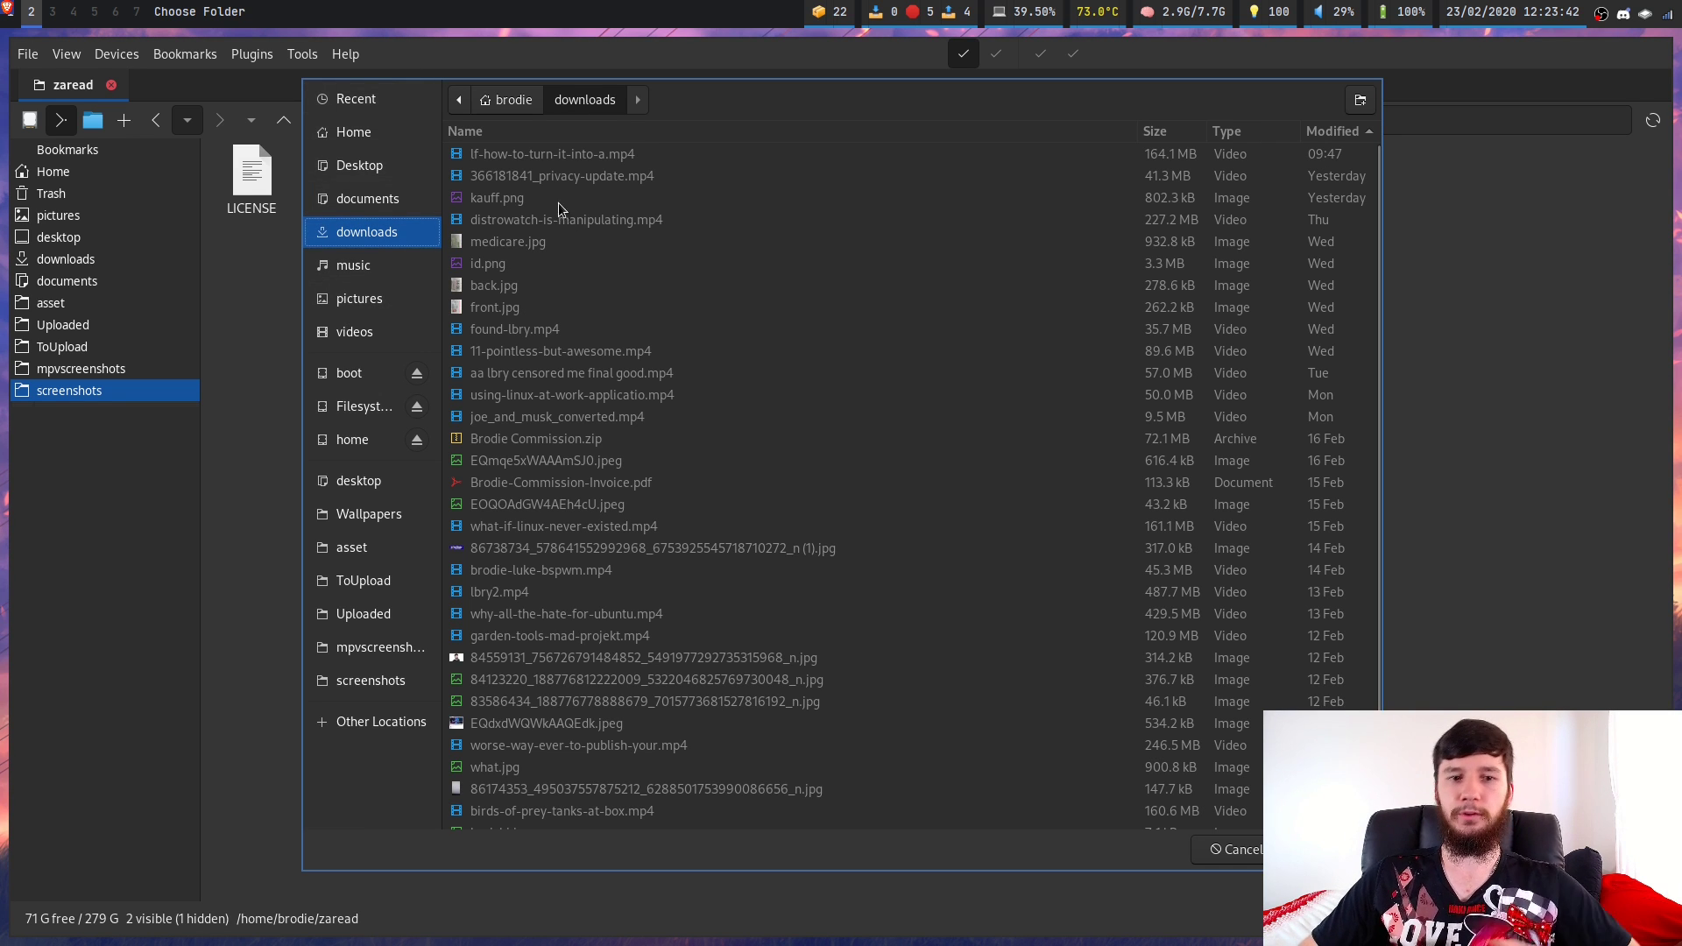
pyautogui.click(359, 333)
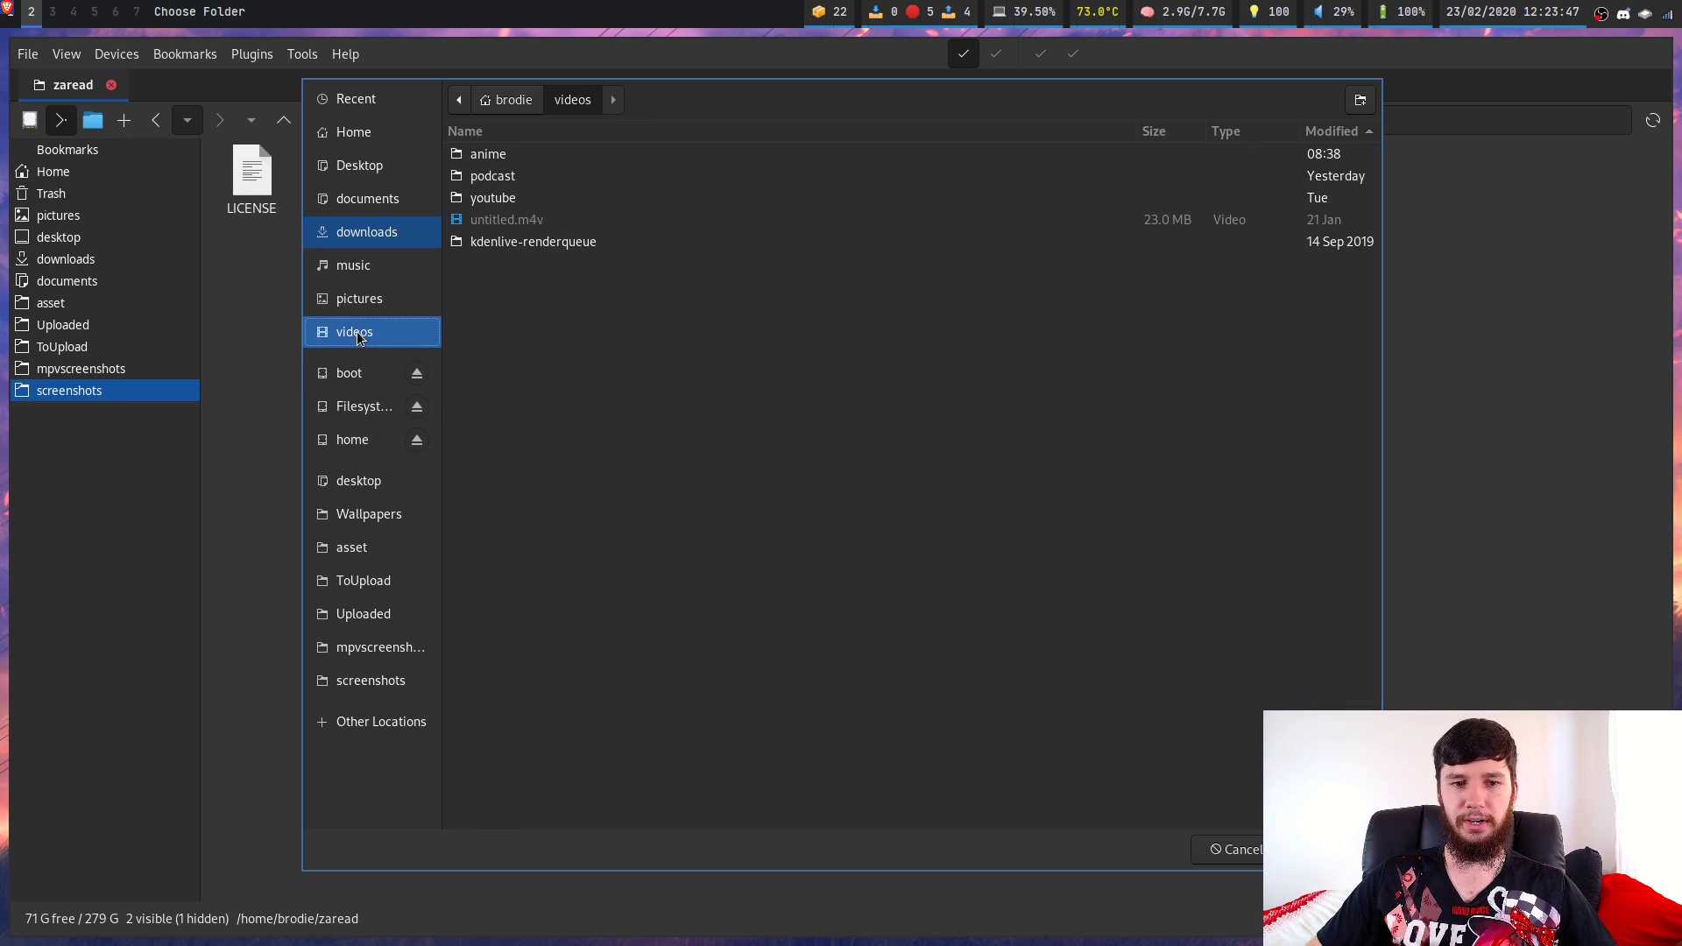
pyautogui.doubleClick(504, 160)
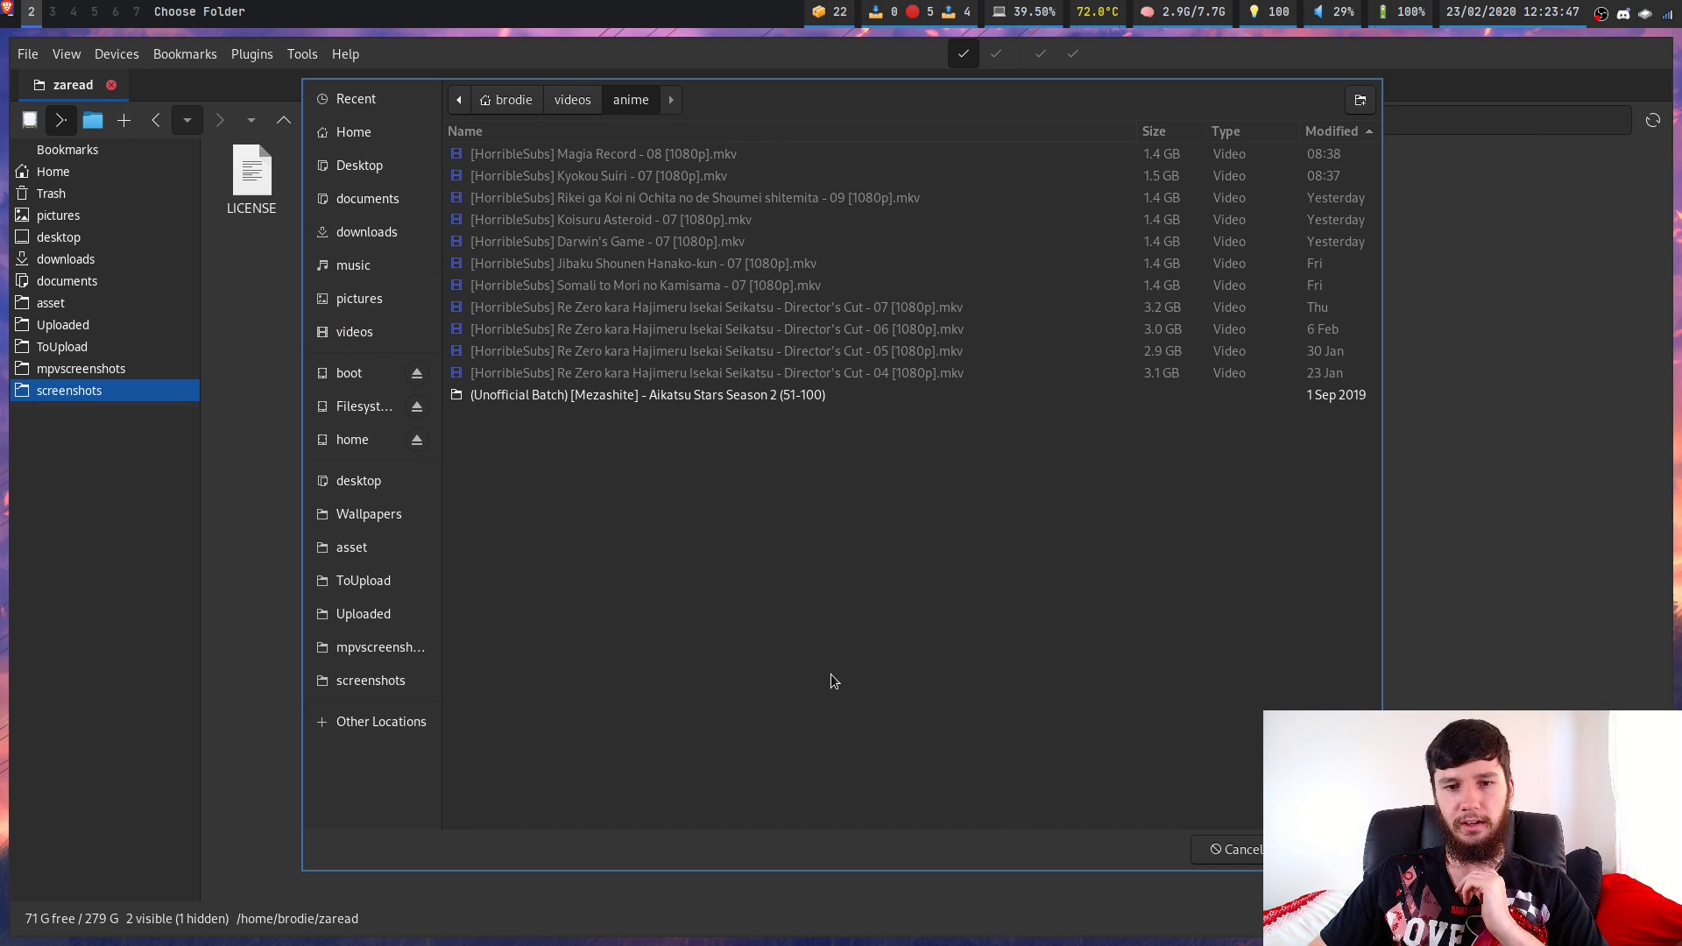
pyautogui.click(1323, 849)
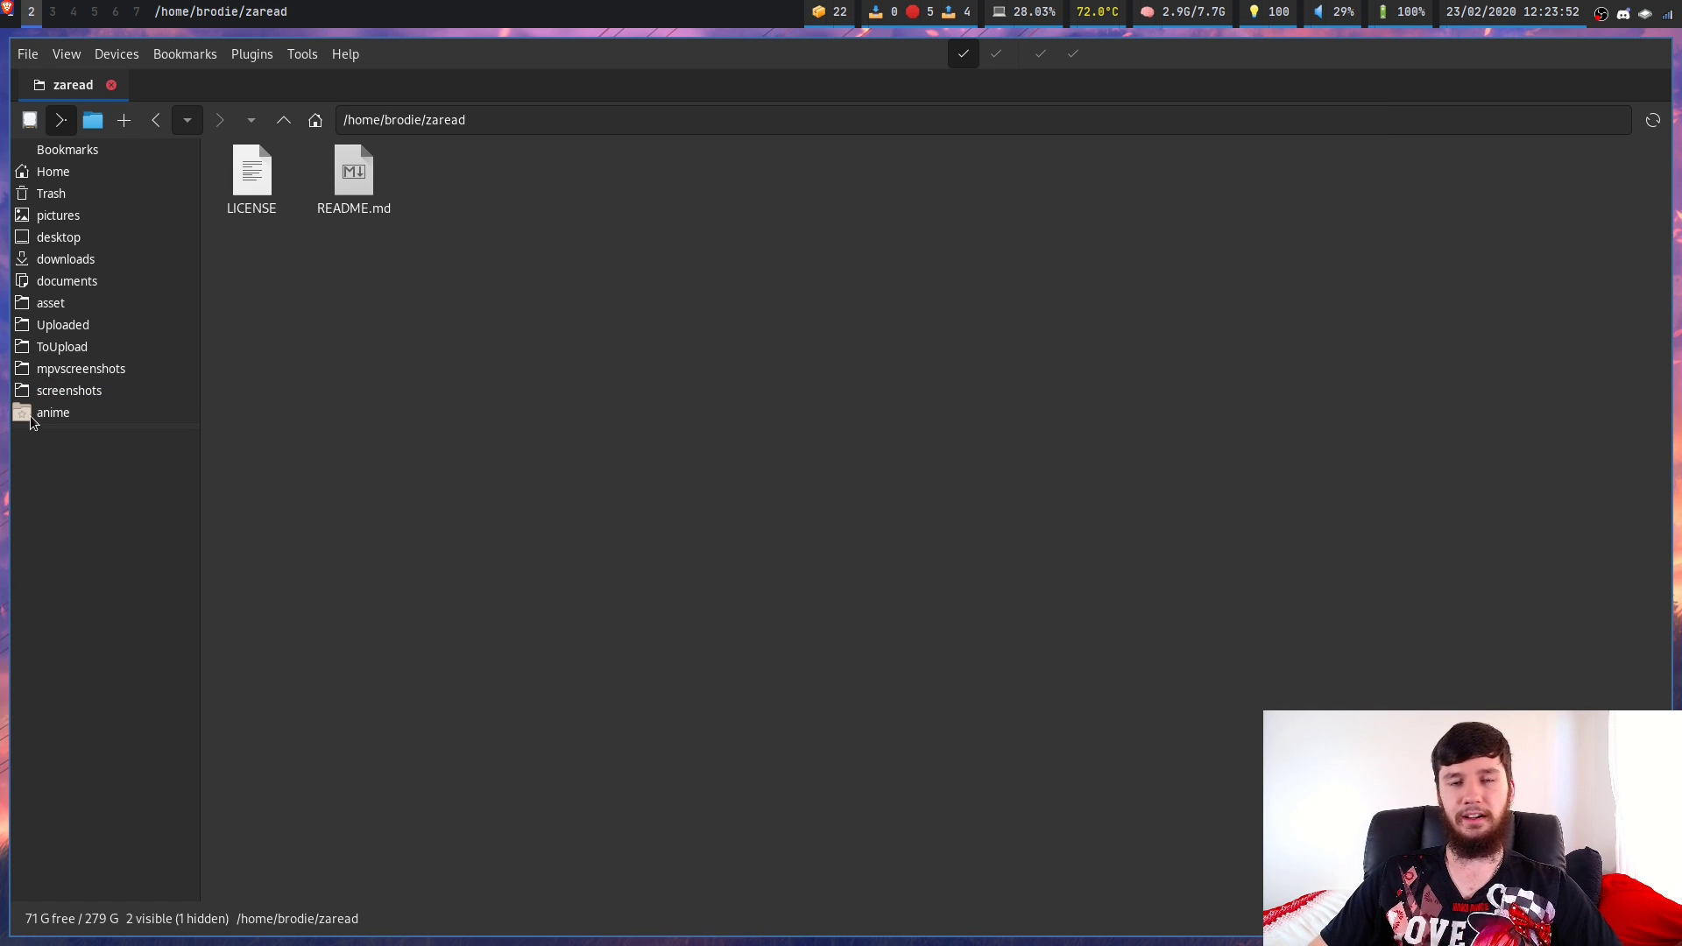
# Open the anime bookmark and rename it as Anime in its properties
pyautogui.click(55, 406)
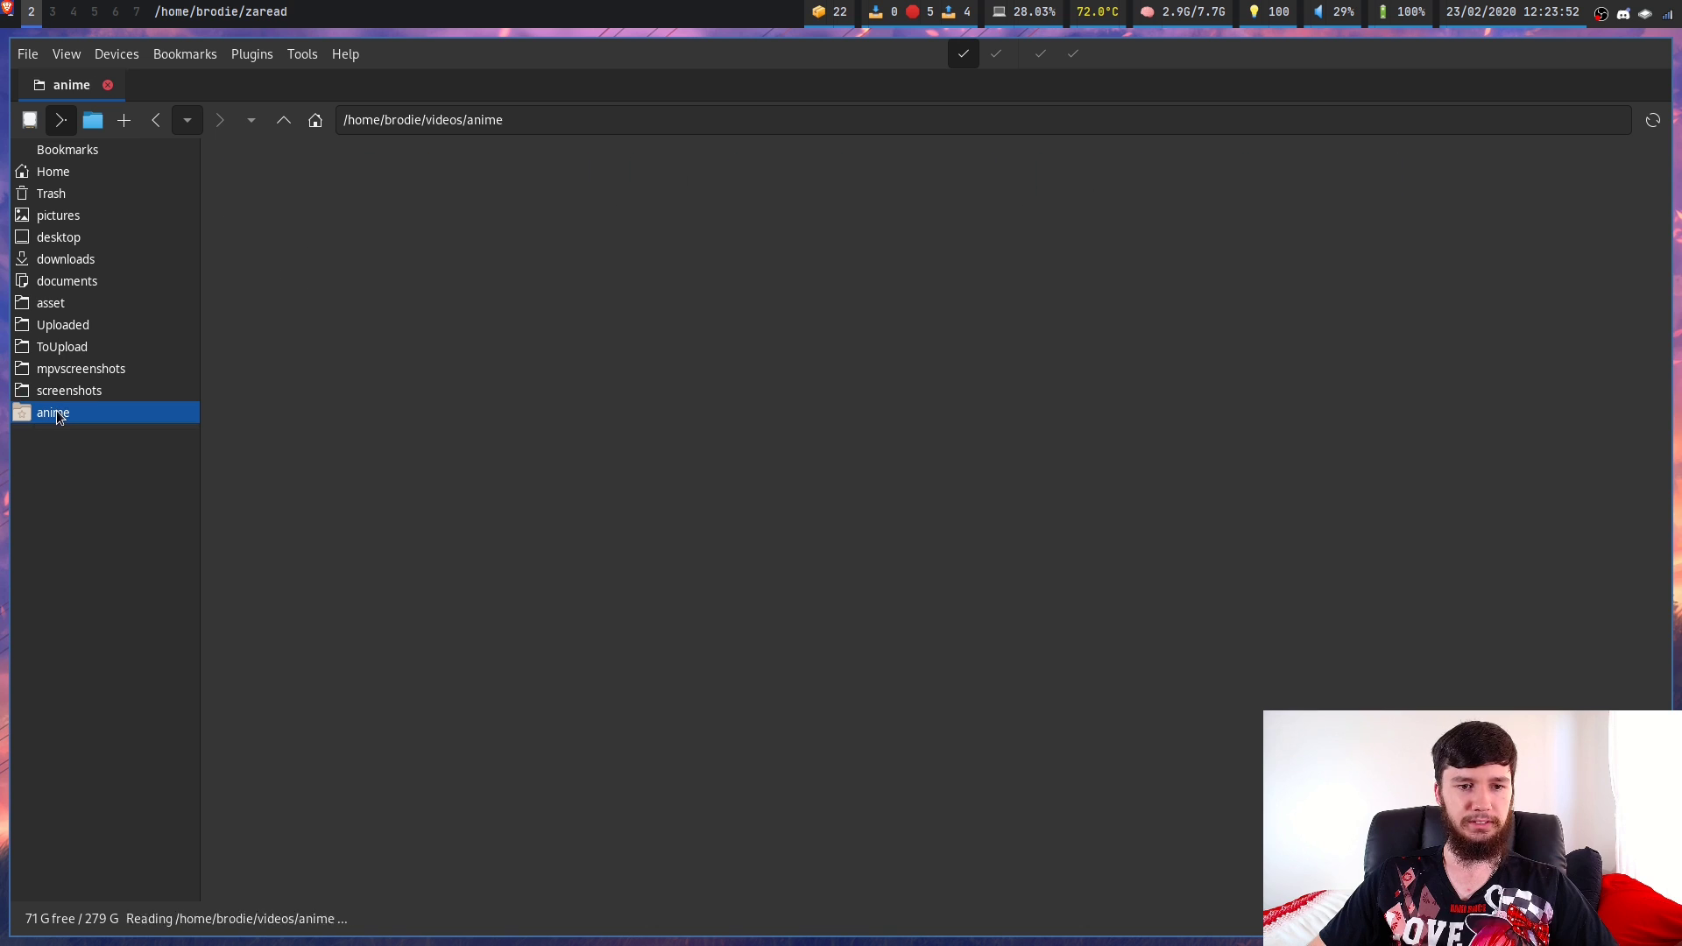
pyautogui.rightClick(56, 410)
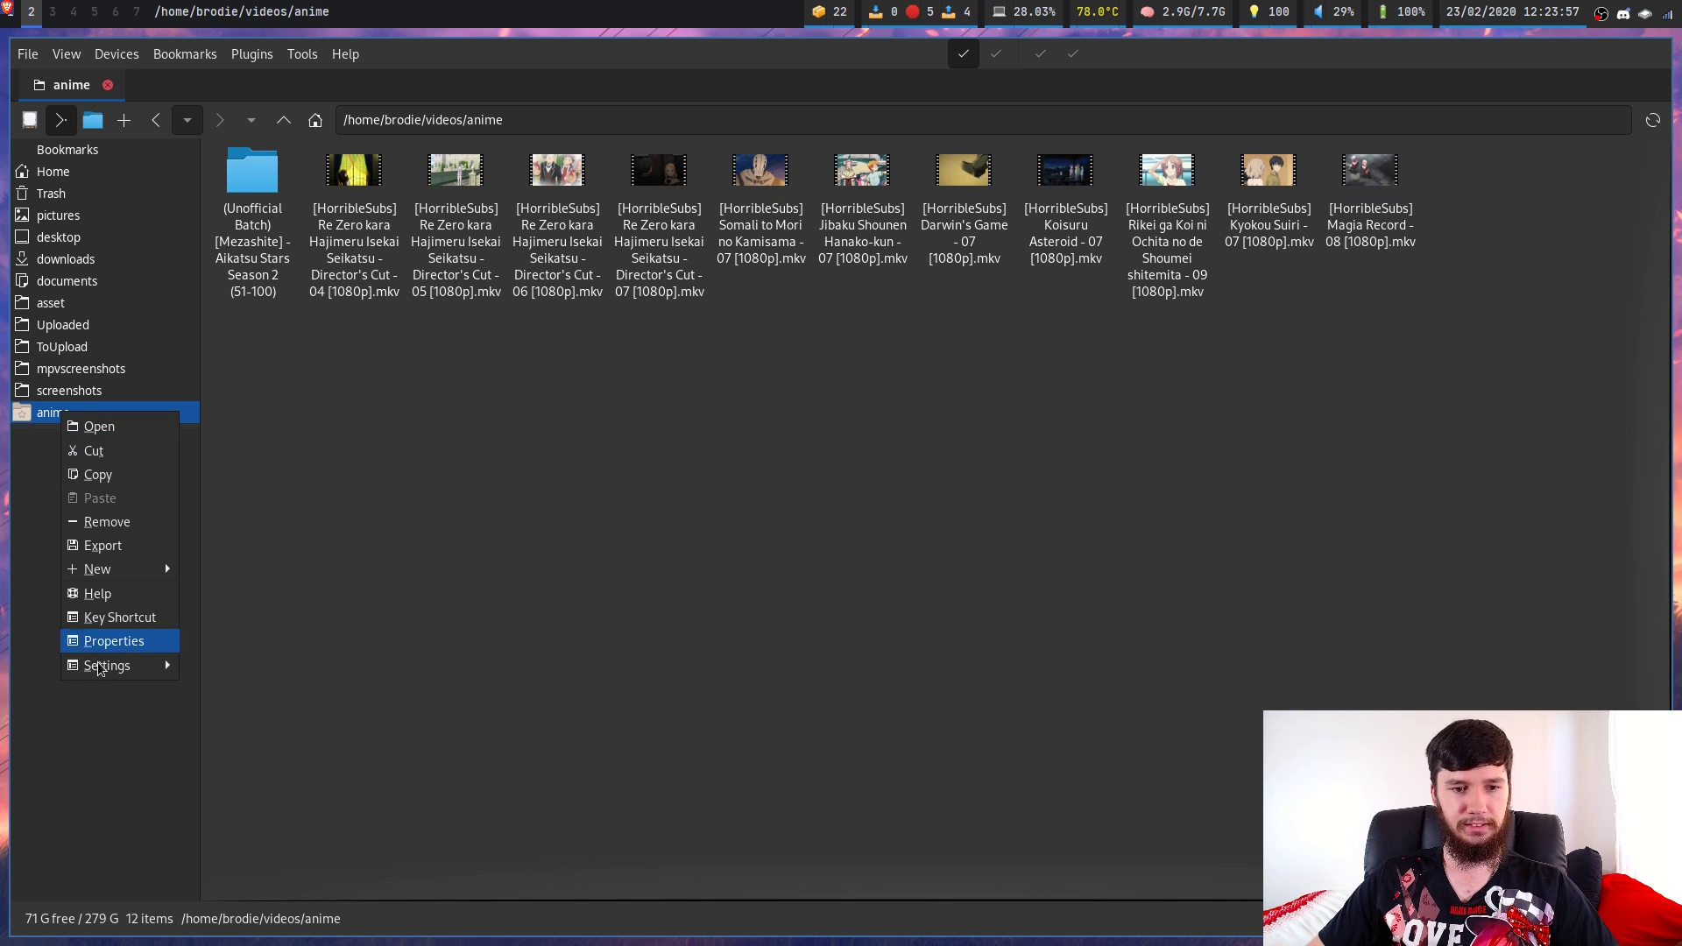
pyautogui.click(156, 642)
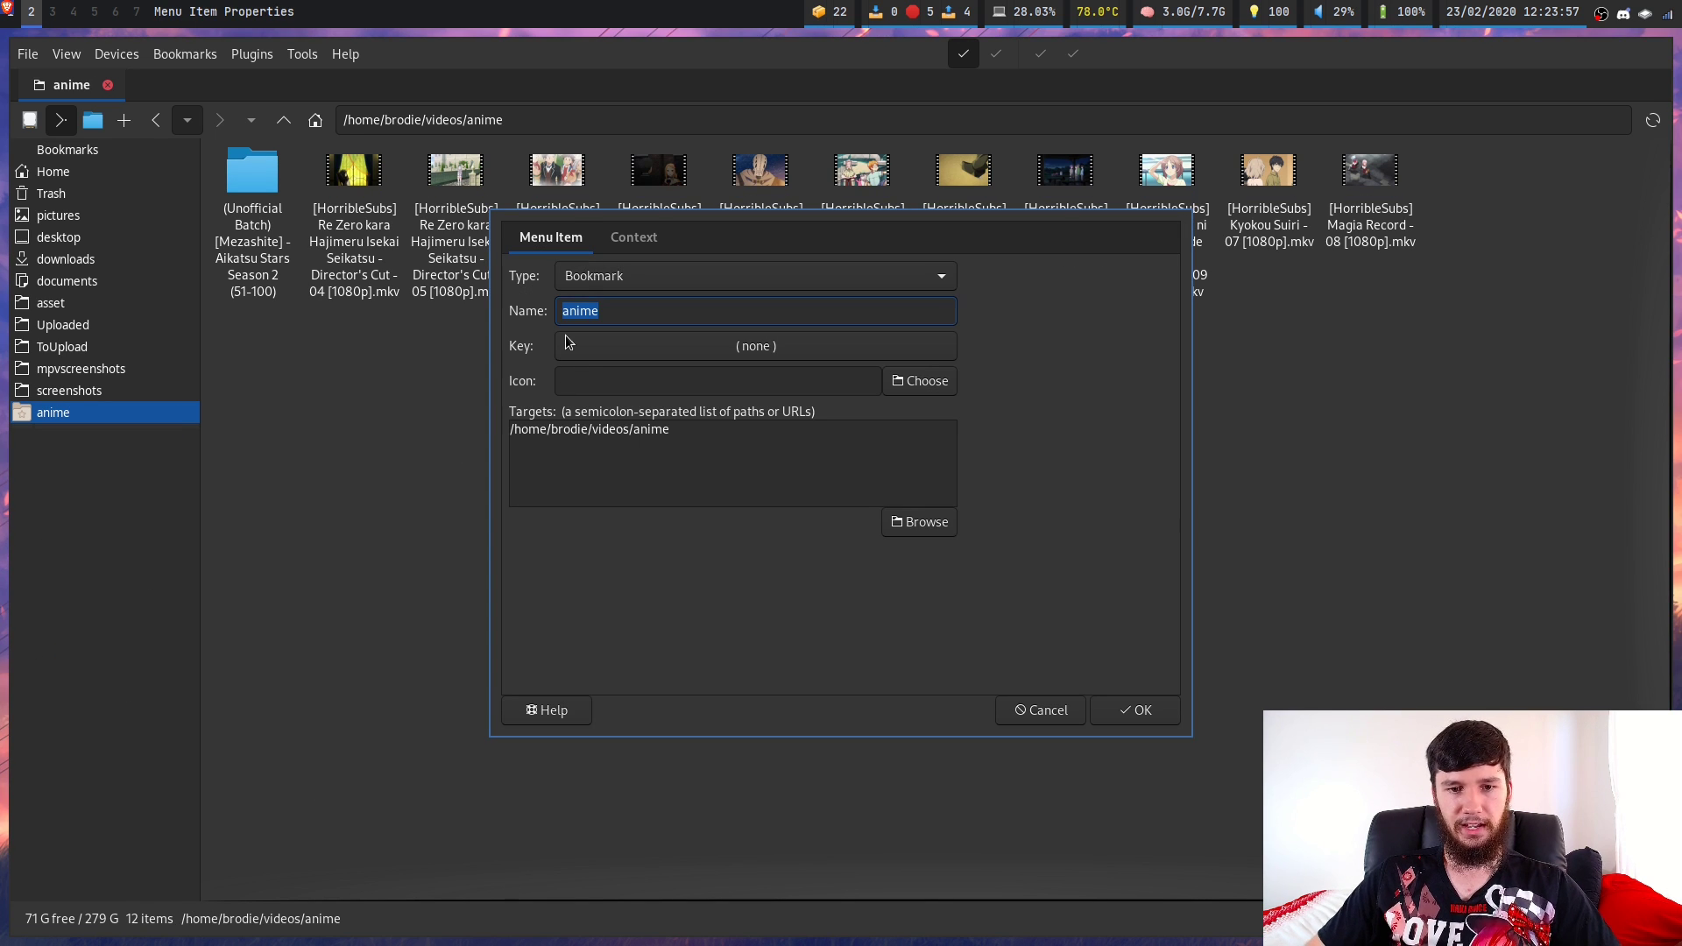
pyautogui.press('BackSpace')
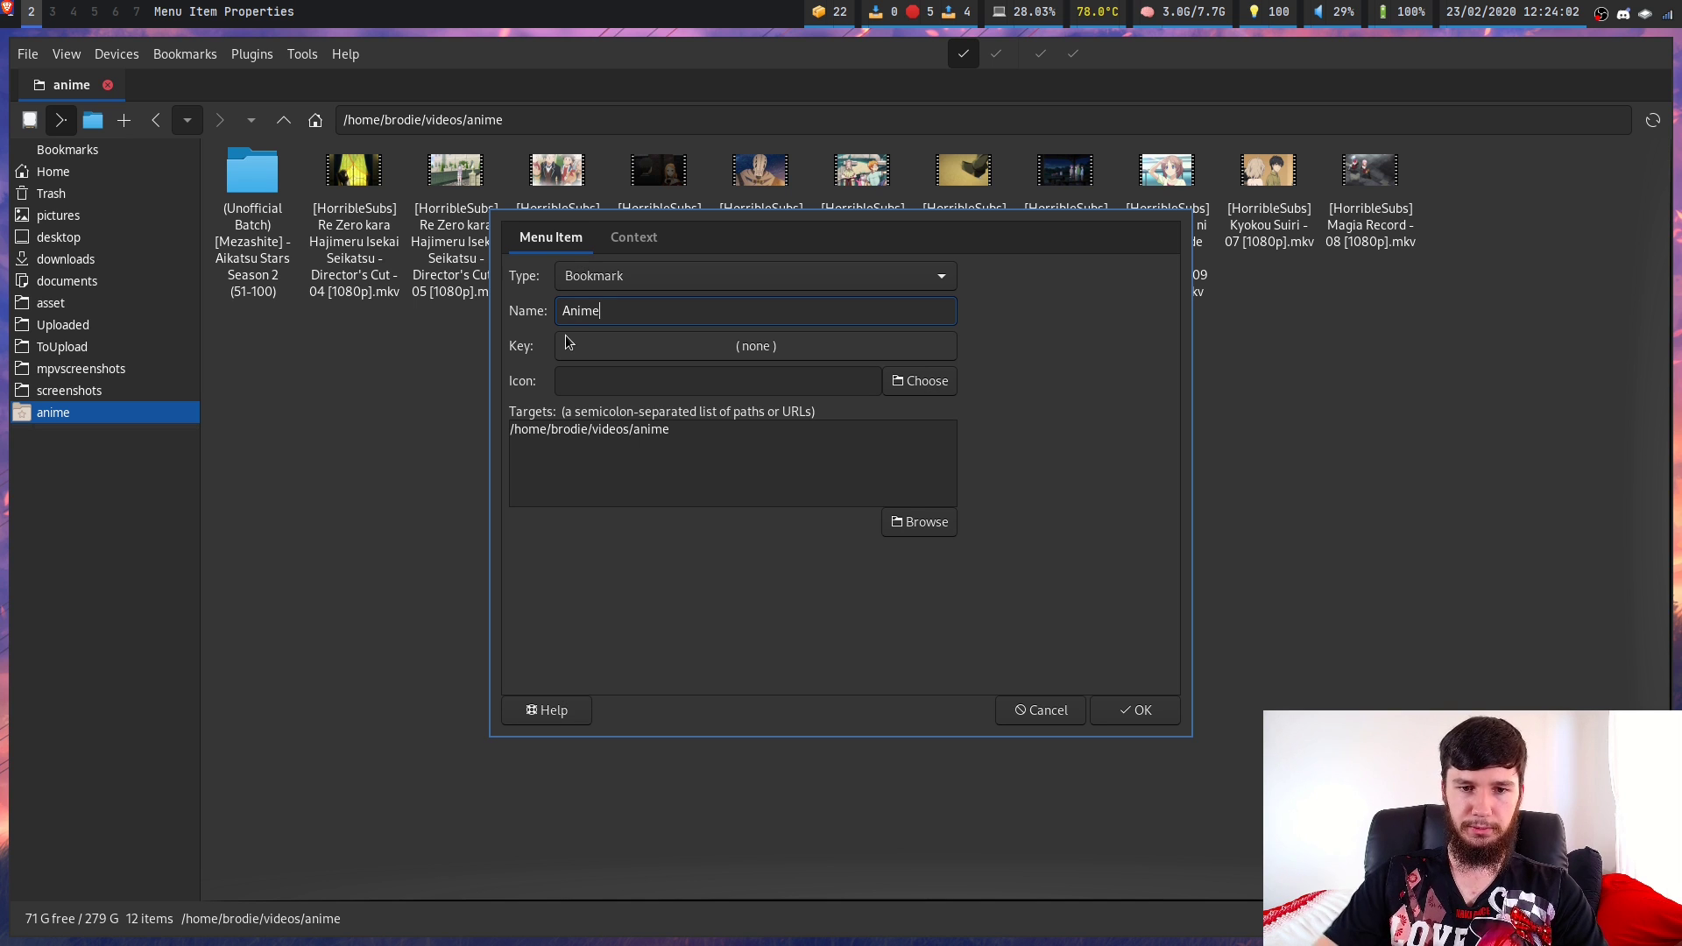
pyautogui.click(1161, 720)
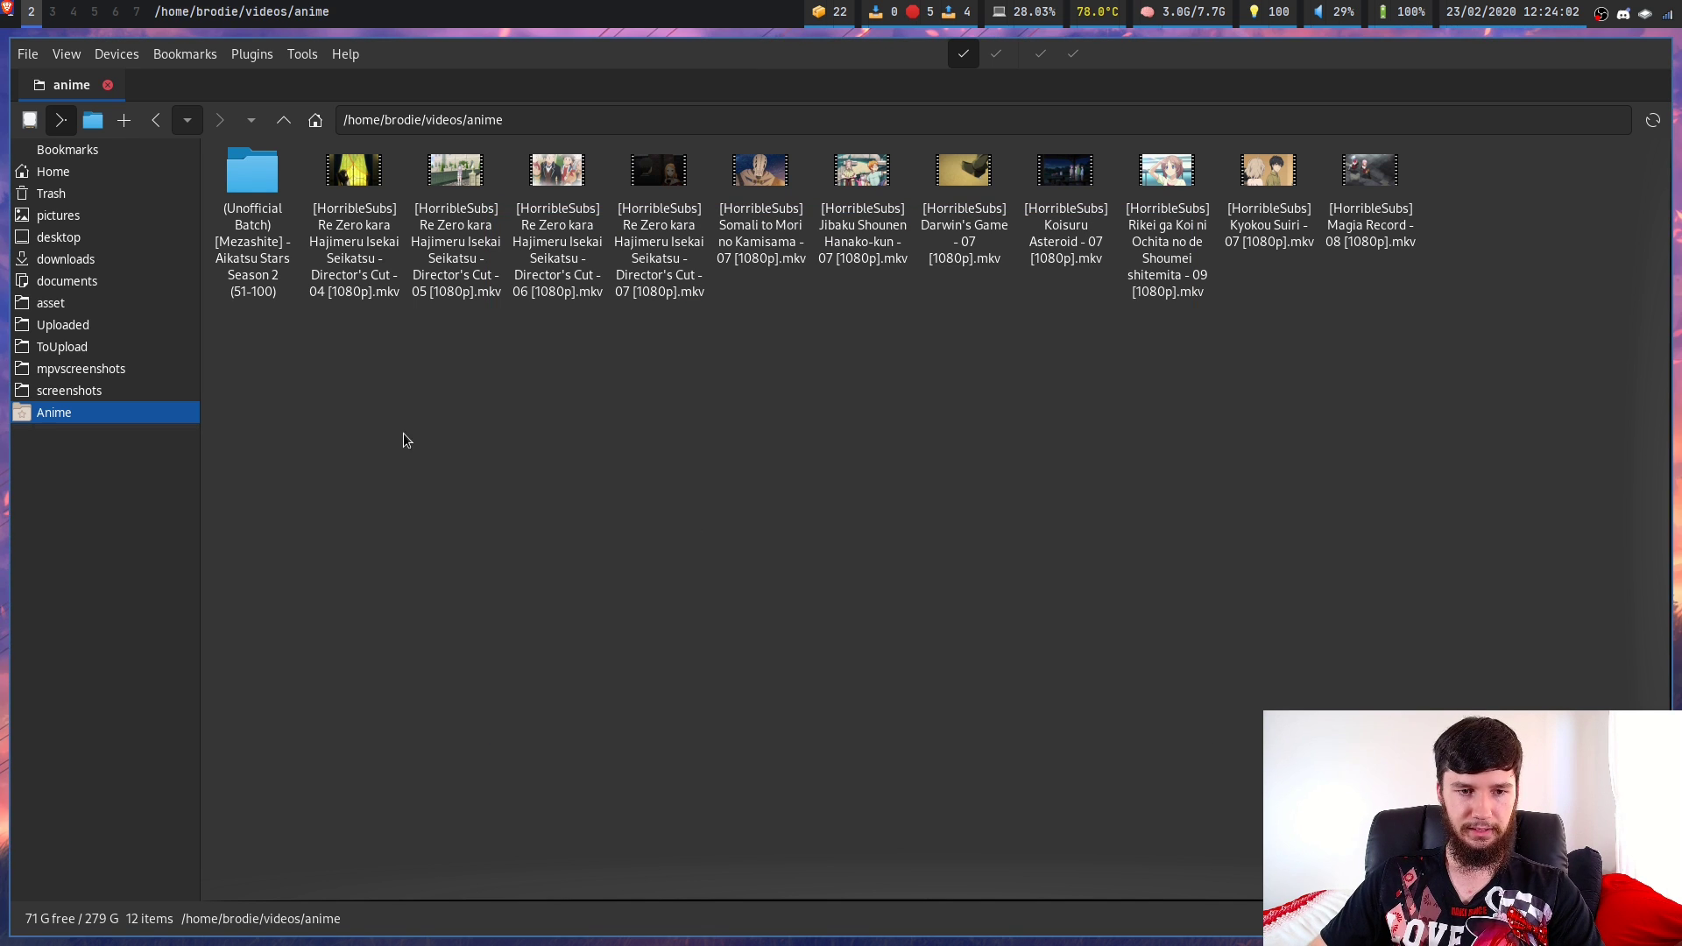
# Assign the shortcut key E to the Anime bookmark, and use the shortcut to open the anime folder
pyautogui.rightClick(52, 420)
pyautogui.click(131, 642)
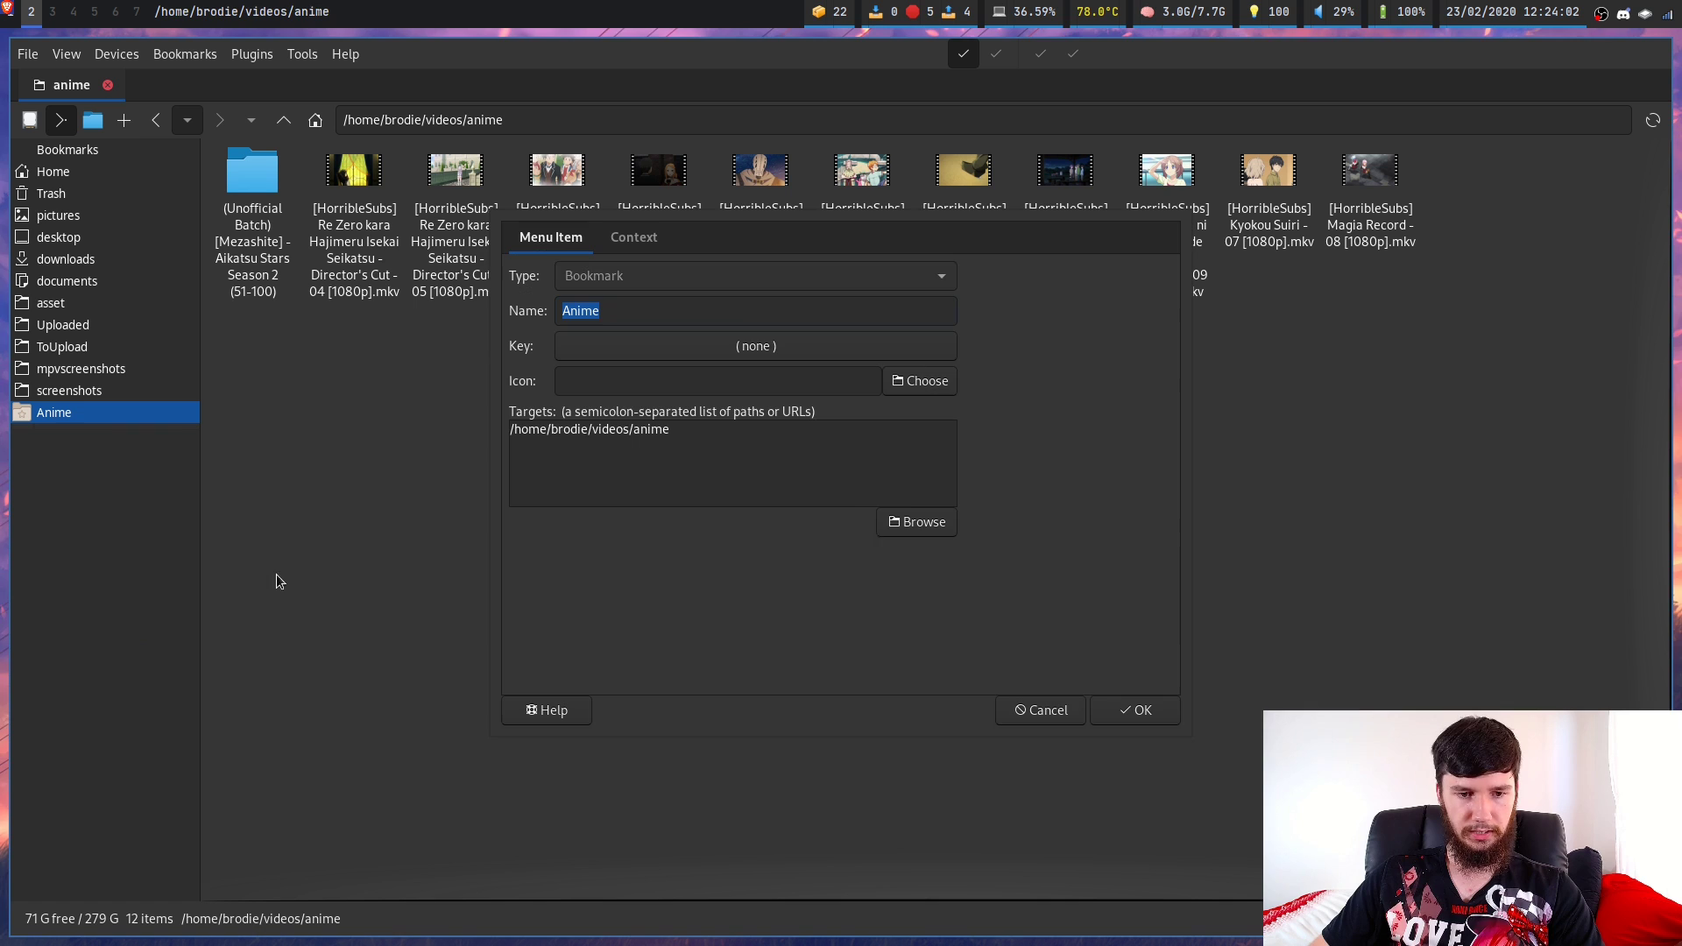
pyautogui.click(792, 346)
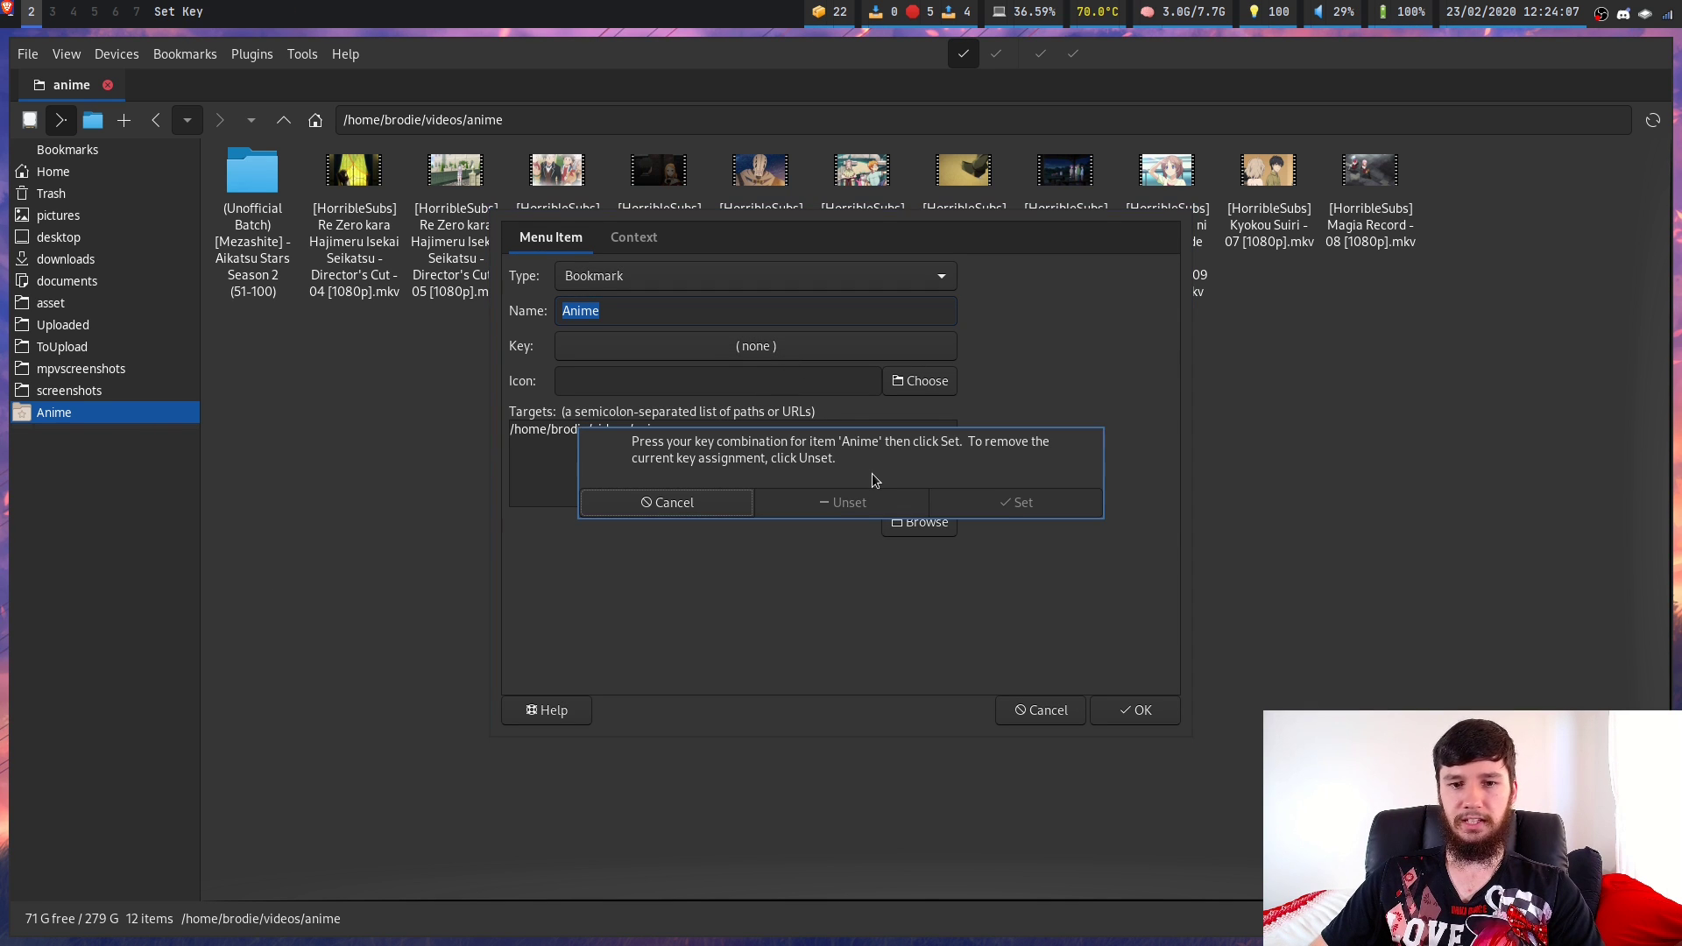
pyautogui.press('e')
pyautogui.click(1019, 545)
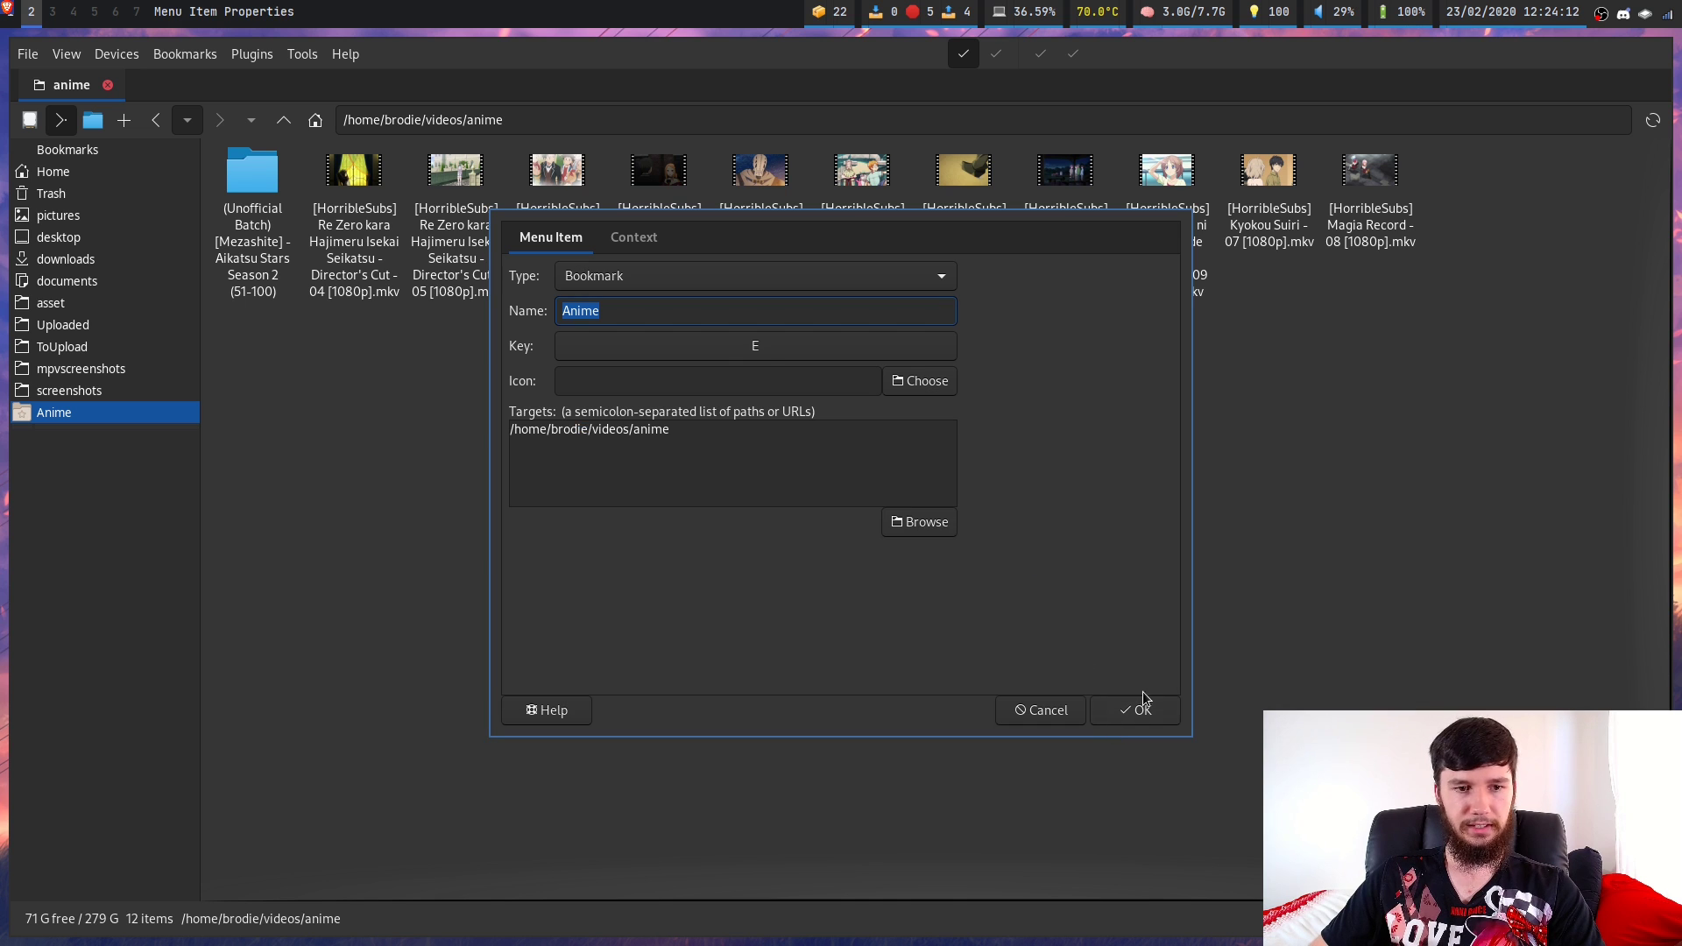
pyautogui.click(1171, 712)
pyautogui.press('e')
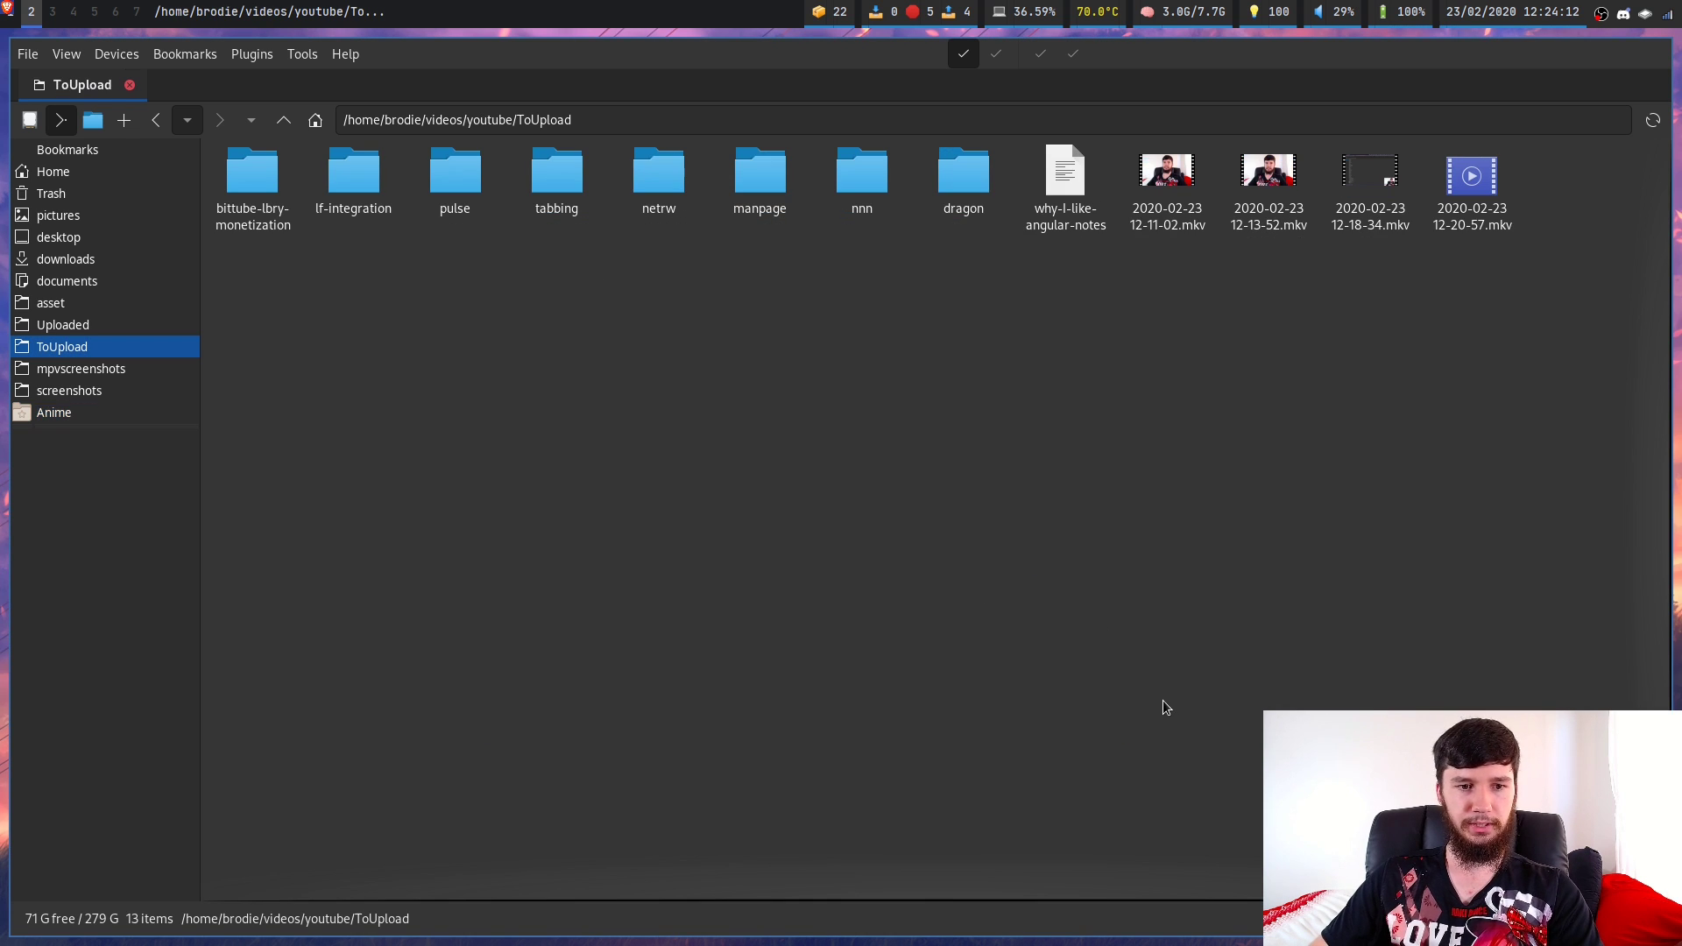
pyautogui.press('e')
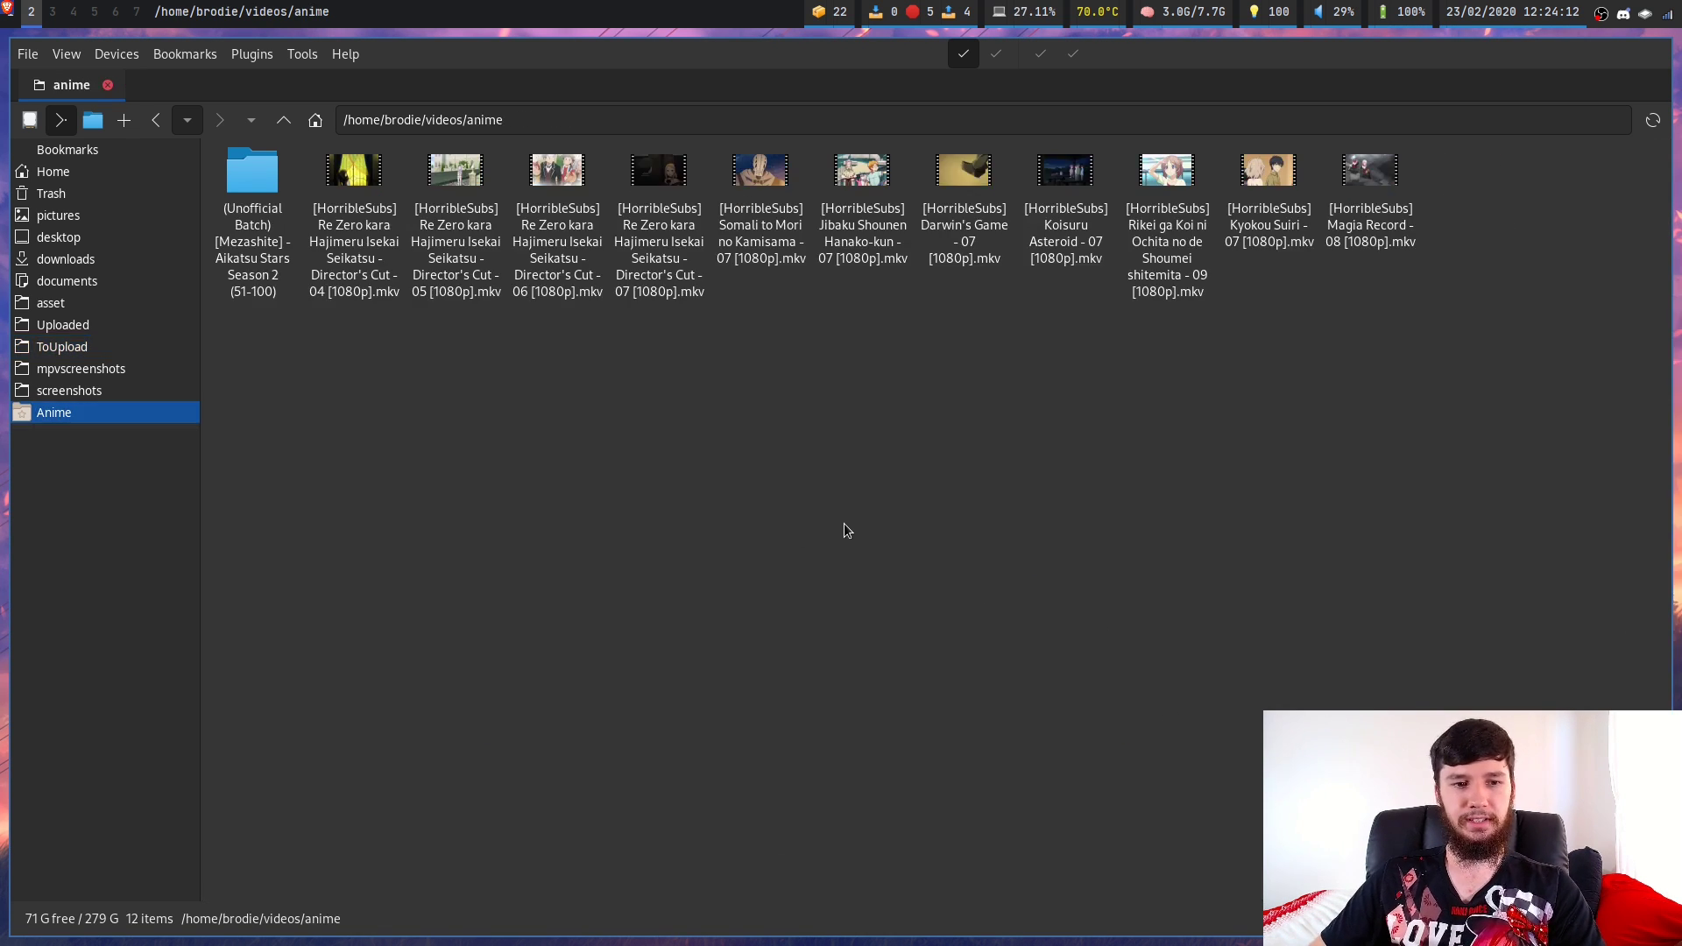
# Set the Anime bookmark's icon to ac-adapter, and open the screenshots and Anime bookmarks in turn
pyautogui.rightClick(118, 415)
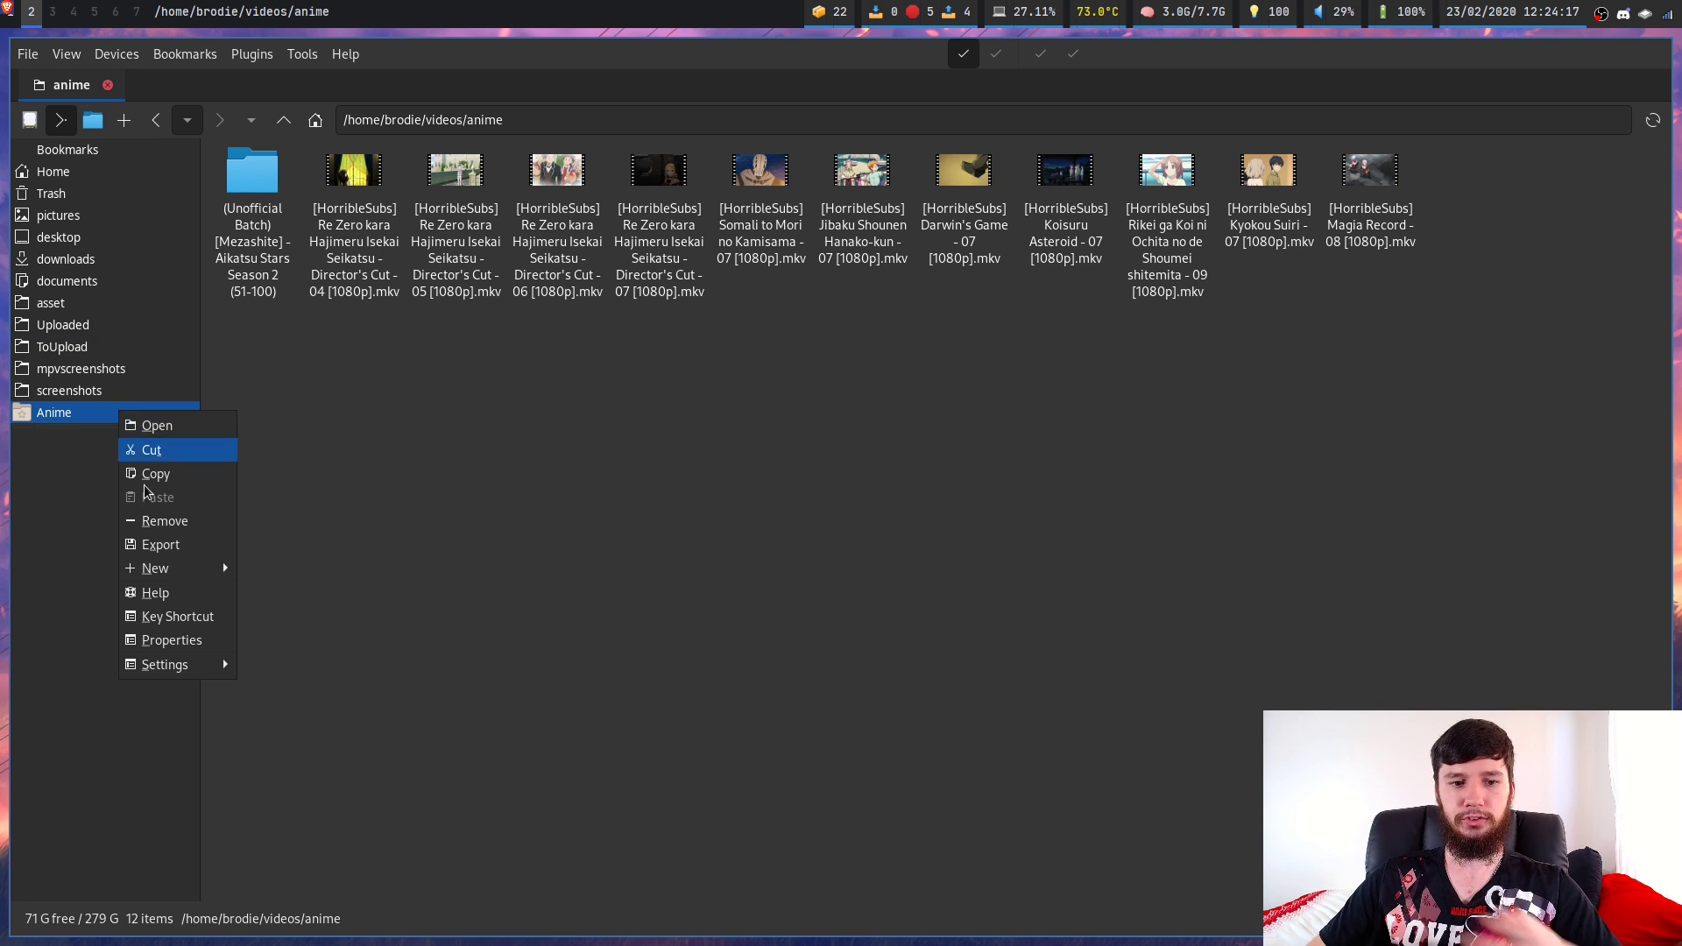
pyautogui.click(170, 647)
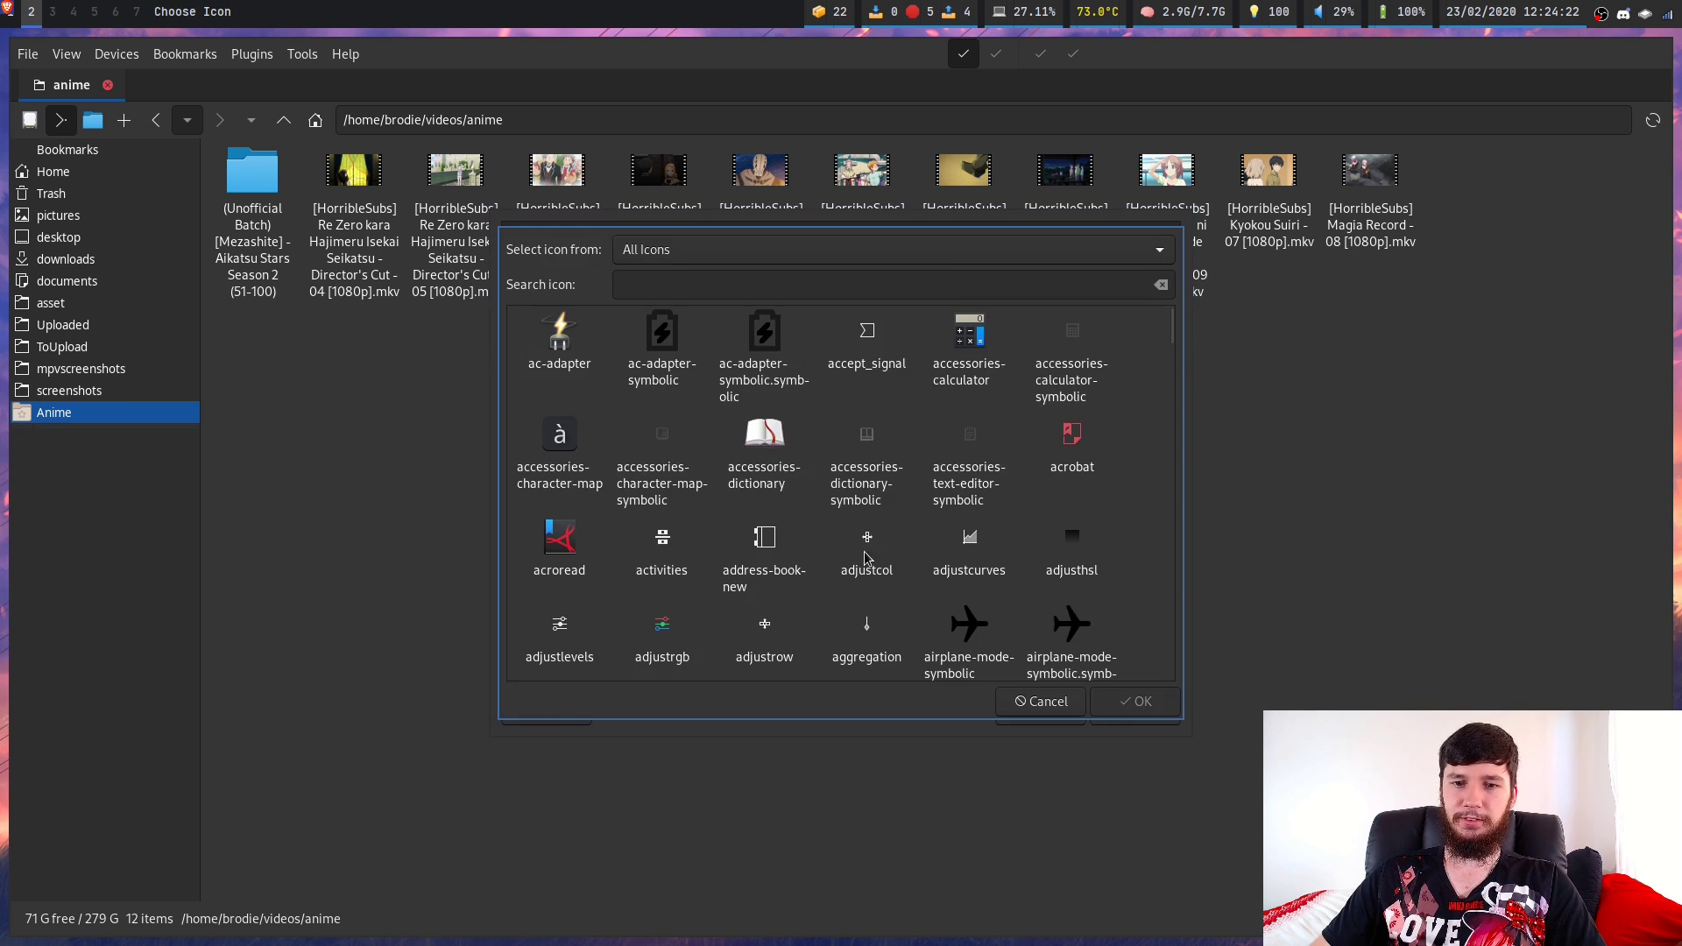
pyautogui.click(586, 350)
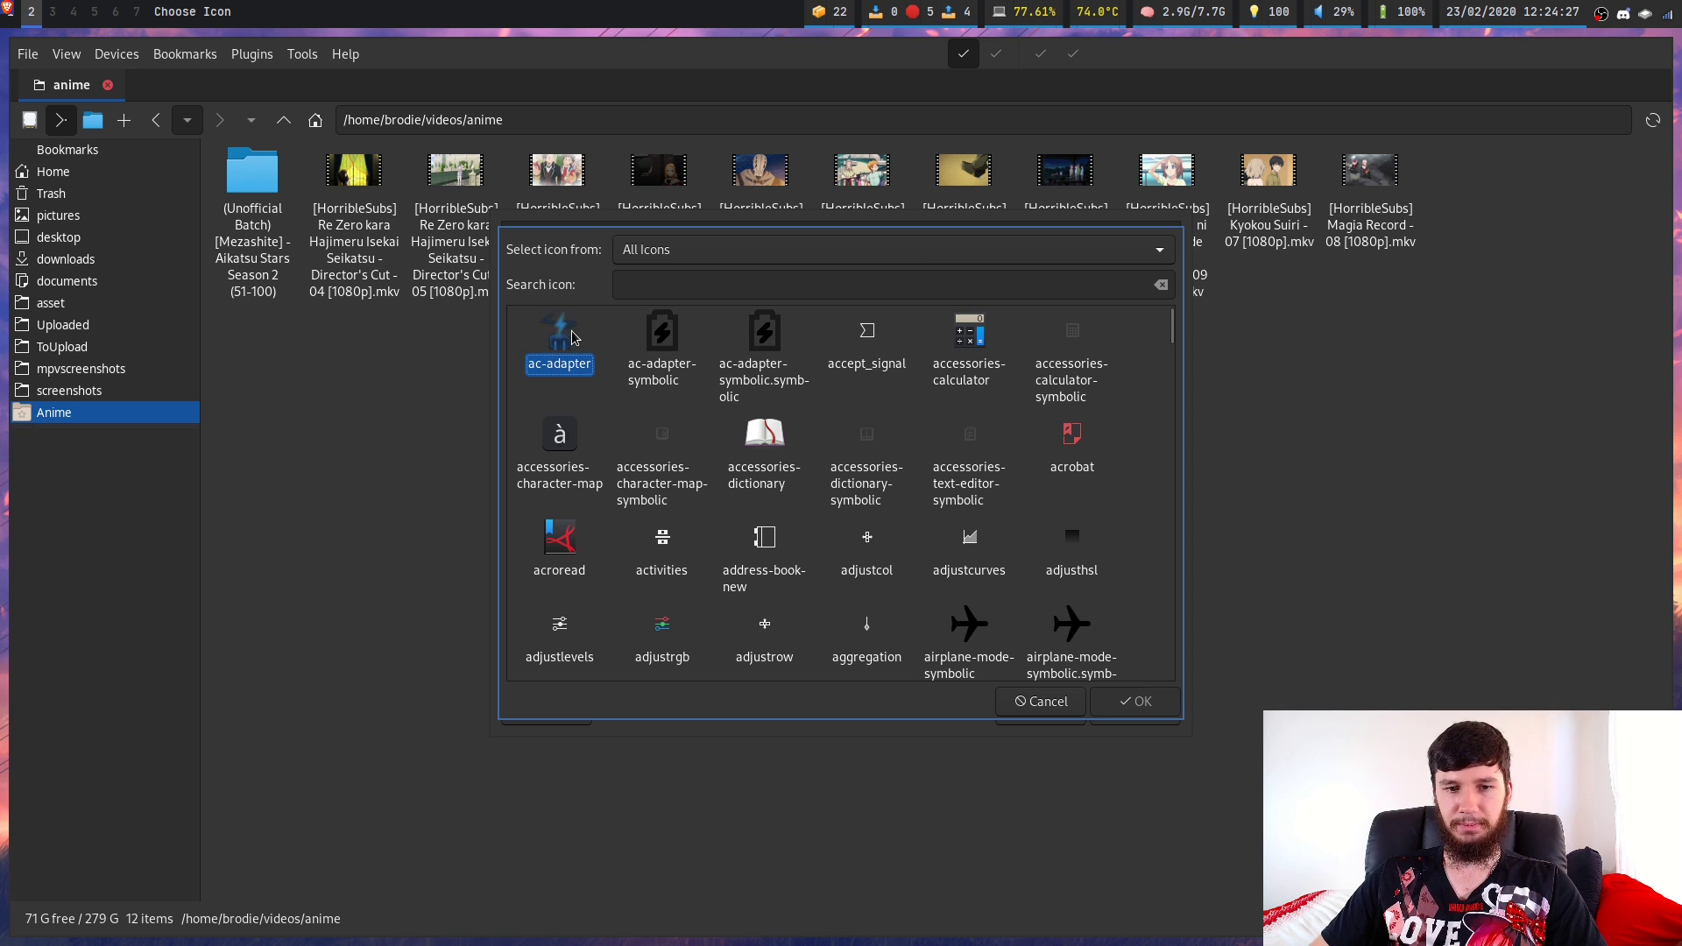
pyautogui.click(1148, 701)
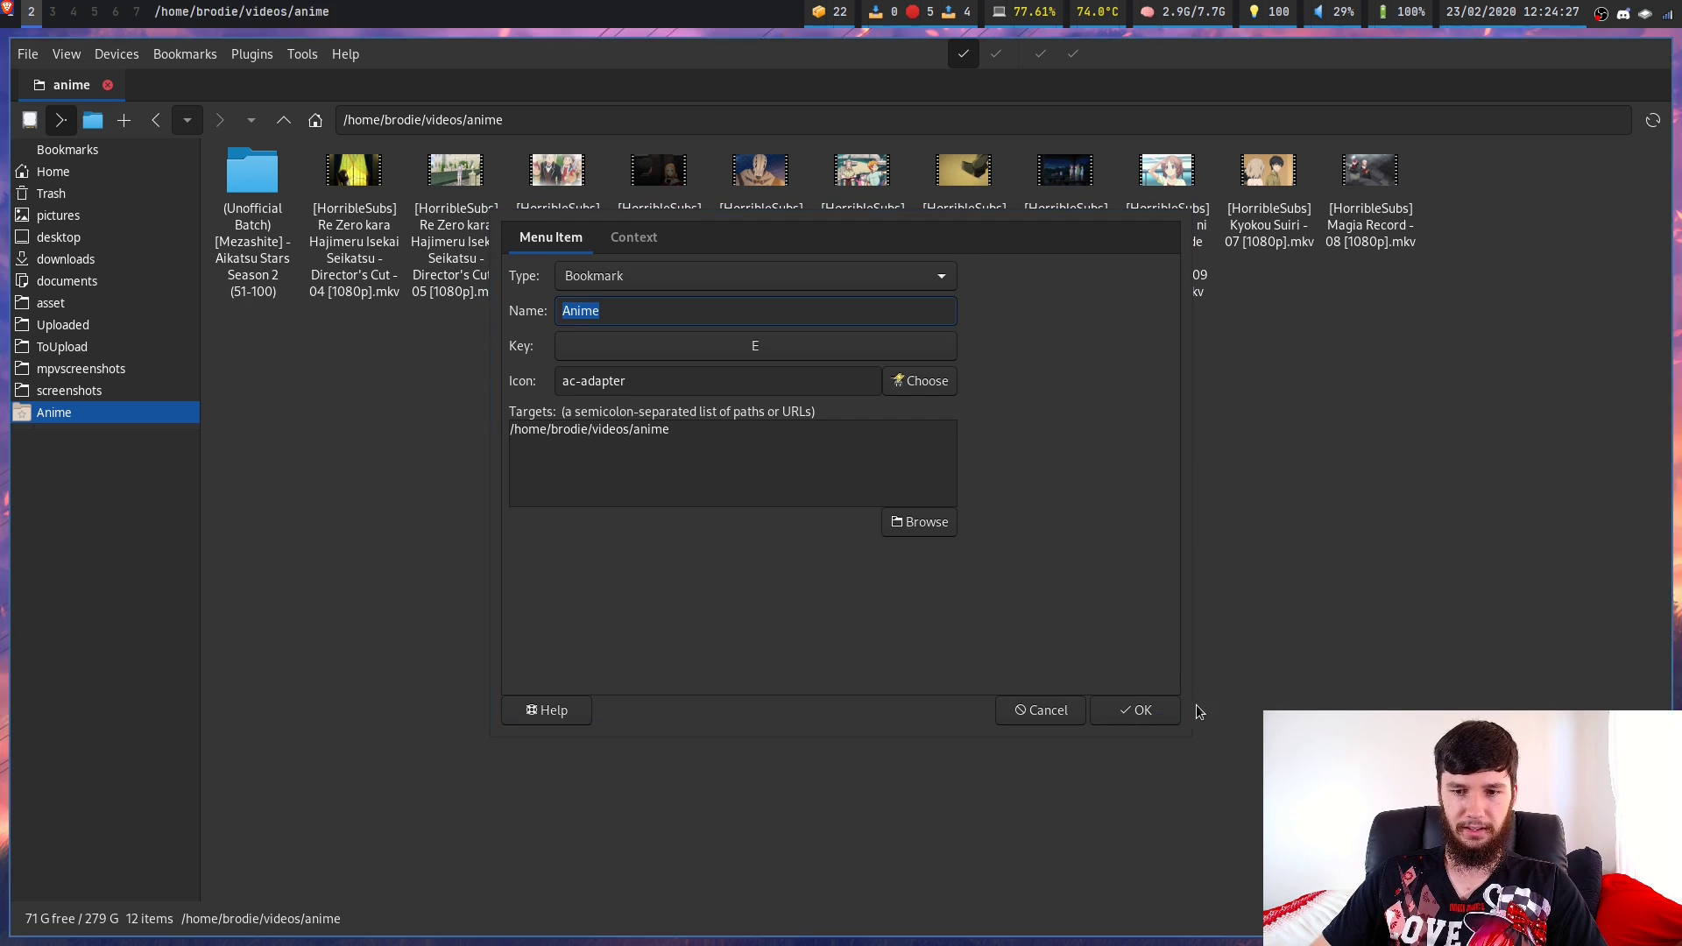
pyautogui.click(1146, 711)
pyautogui.click(92, 388)
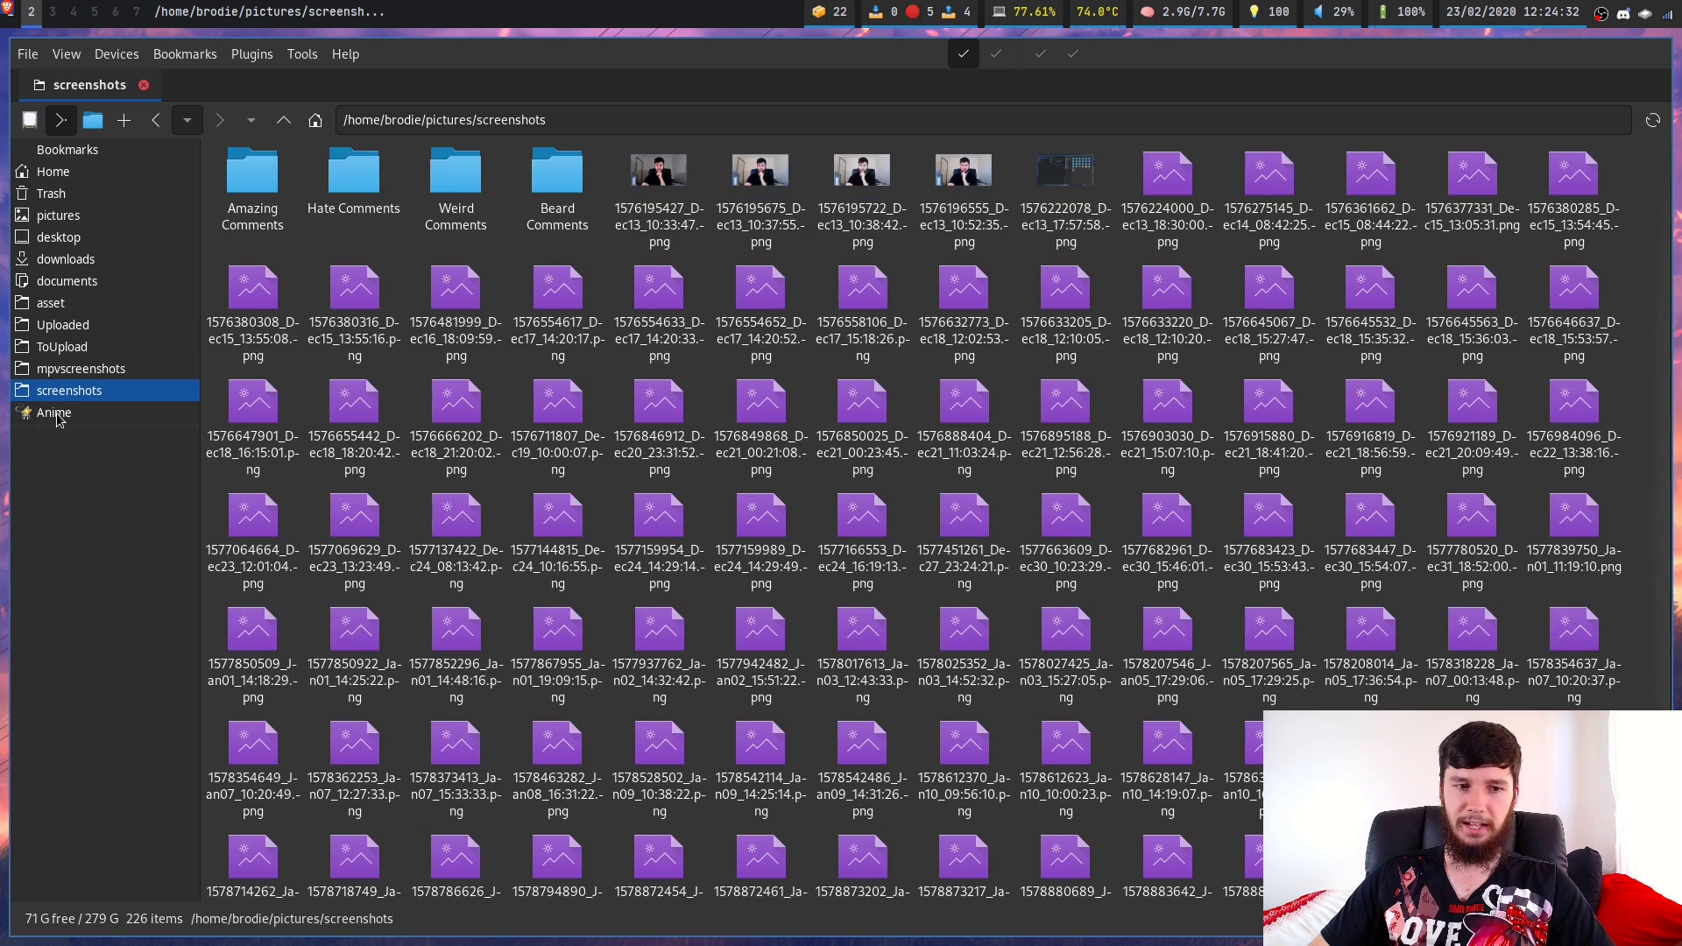
pyautogui.click(54, 413)
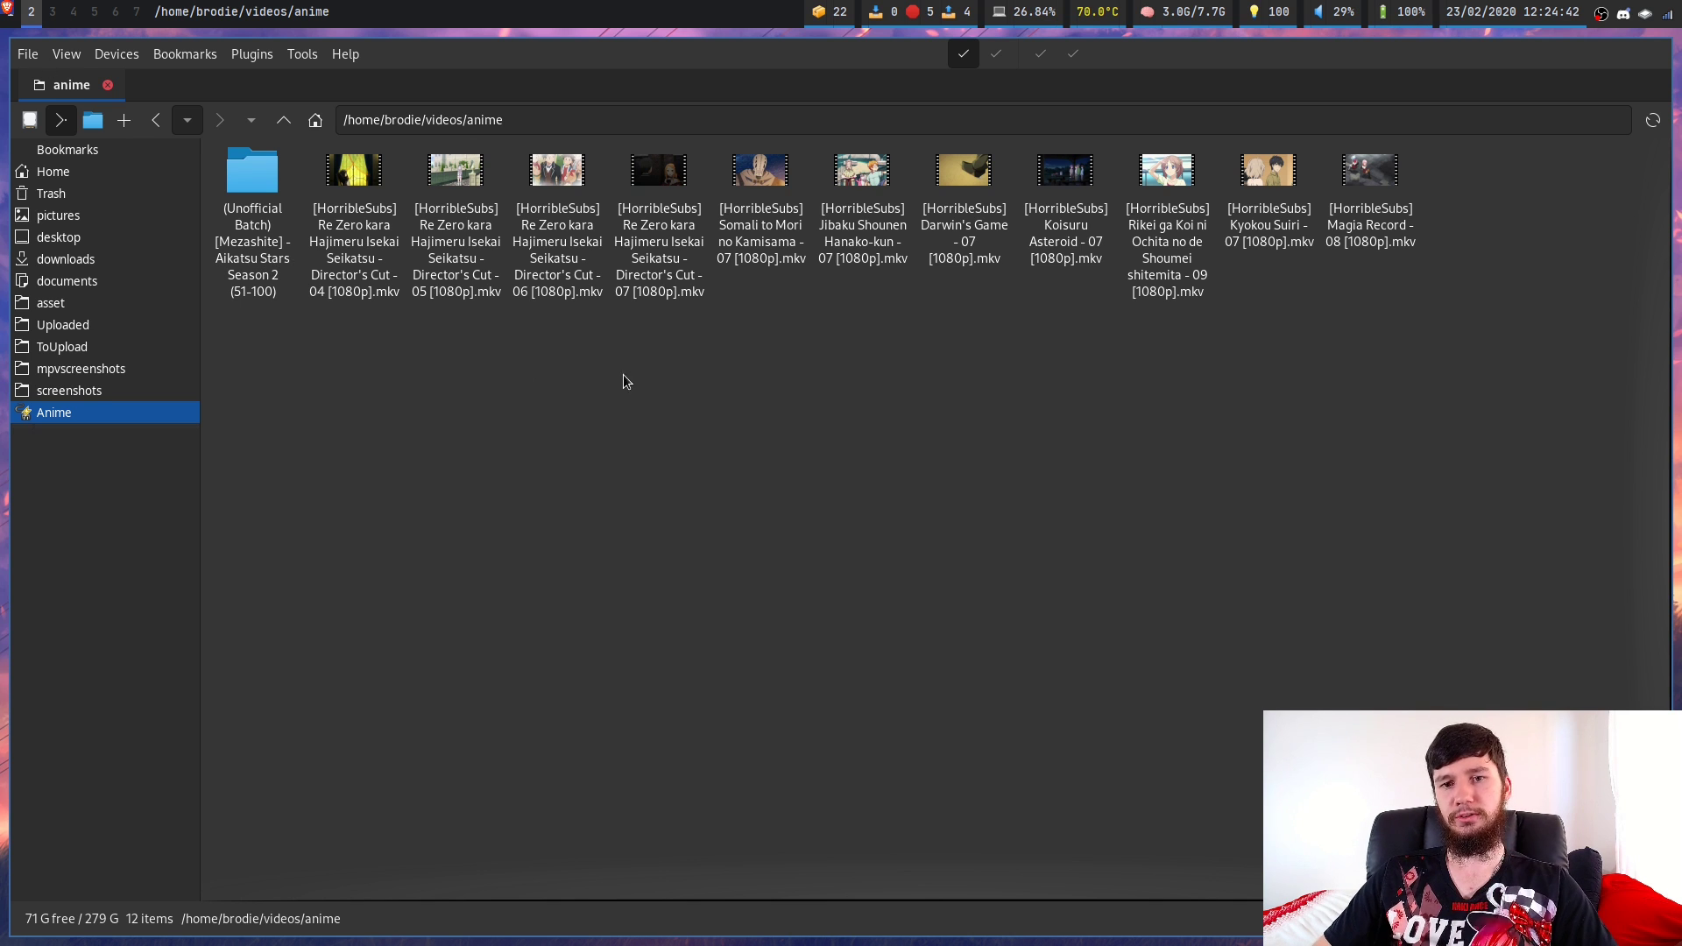
pyautogui.rightClick(875, 451)
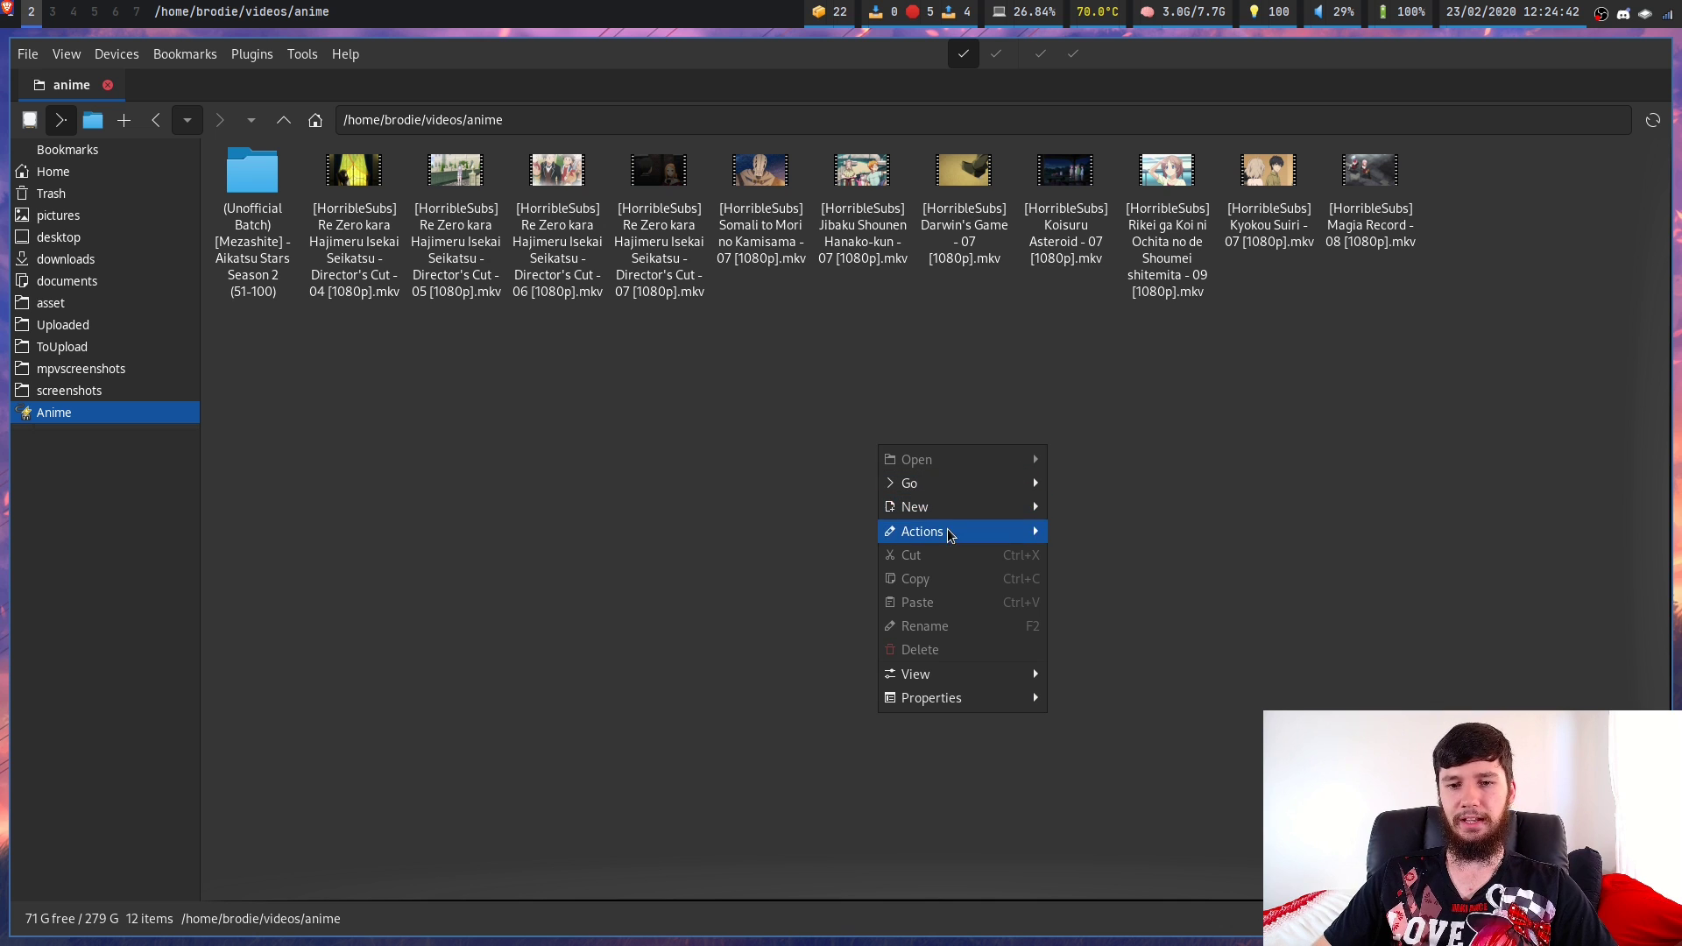
pyautogui.moveTo(970, 508)
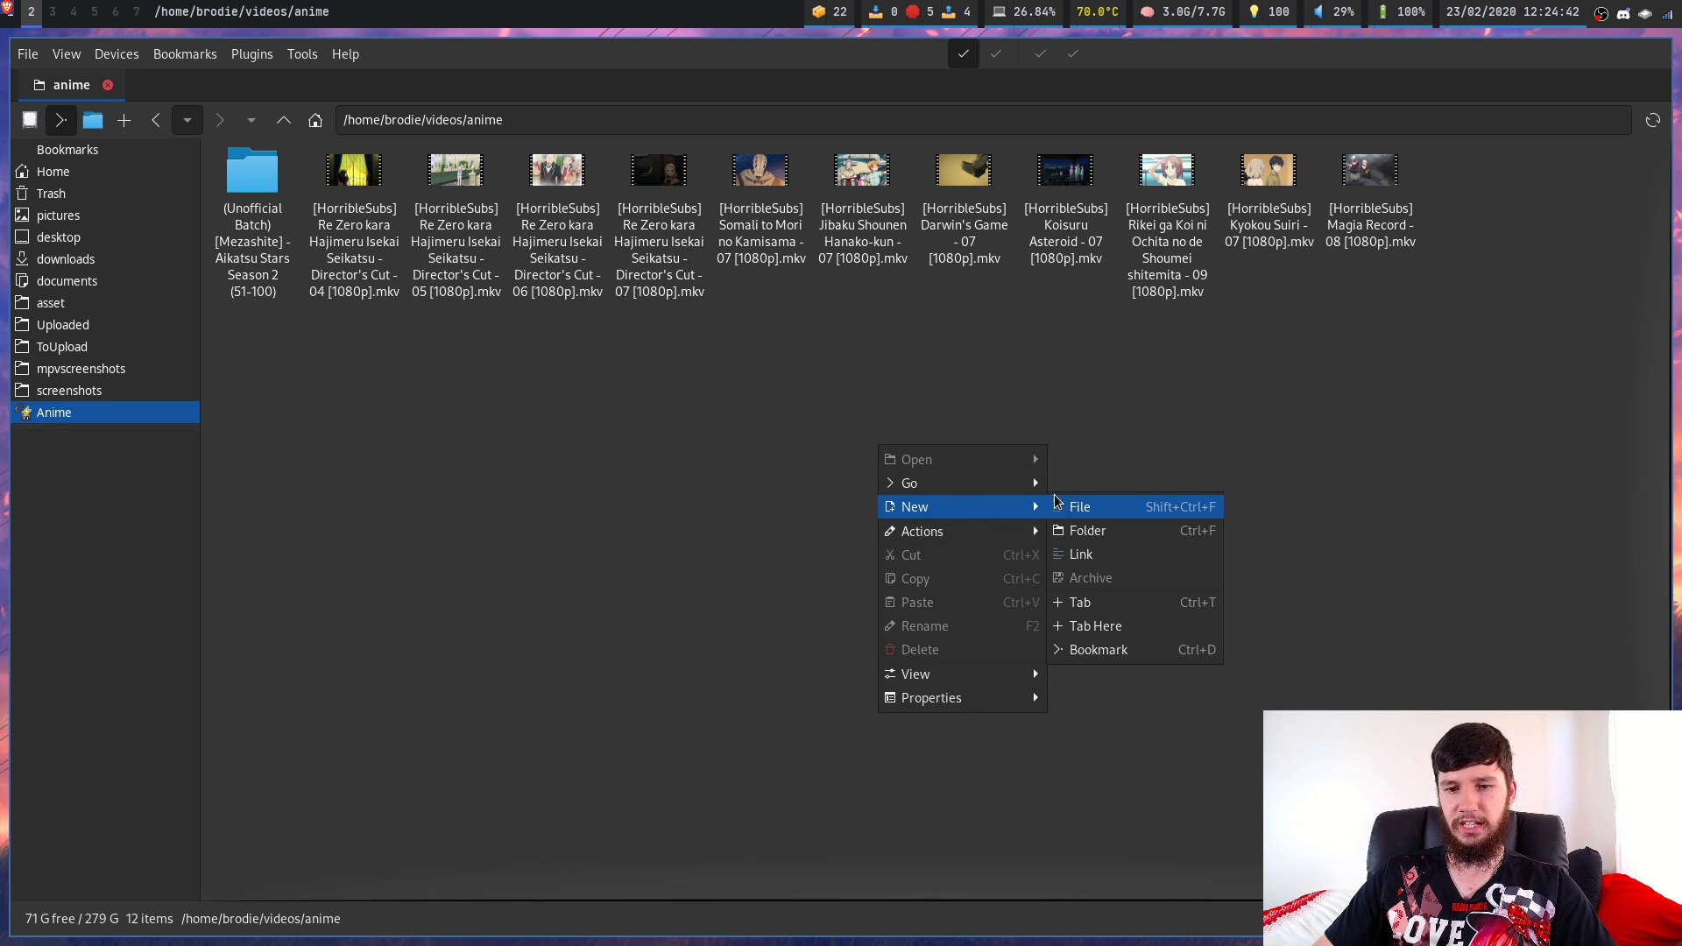
pyautogui.click(663, 352)
pyautogui.click(680, 192)
pyautogui.rightClick(694, 201)
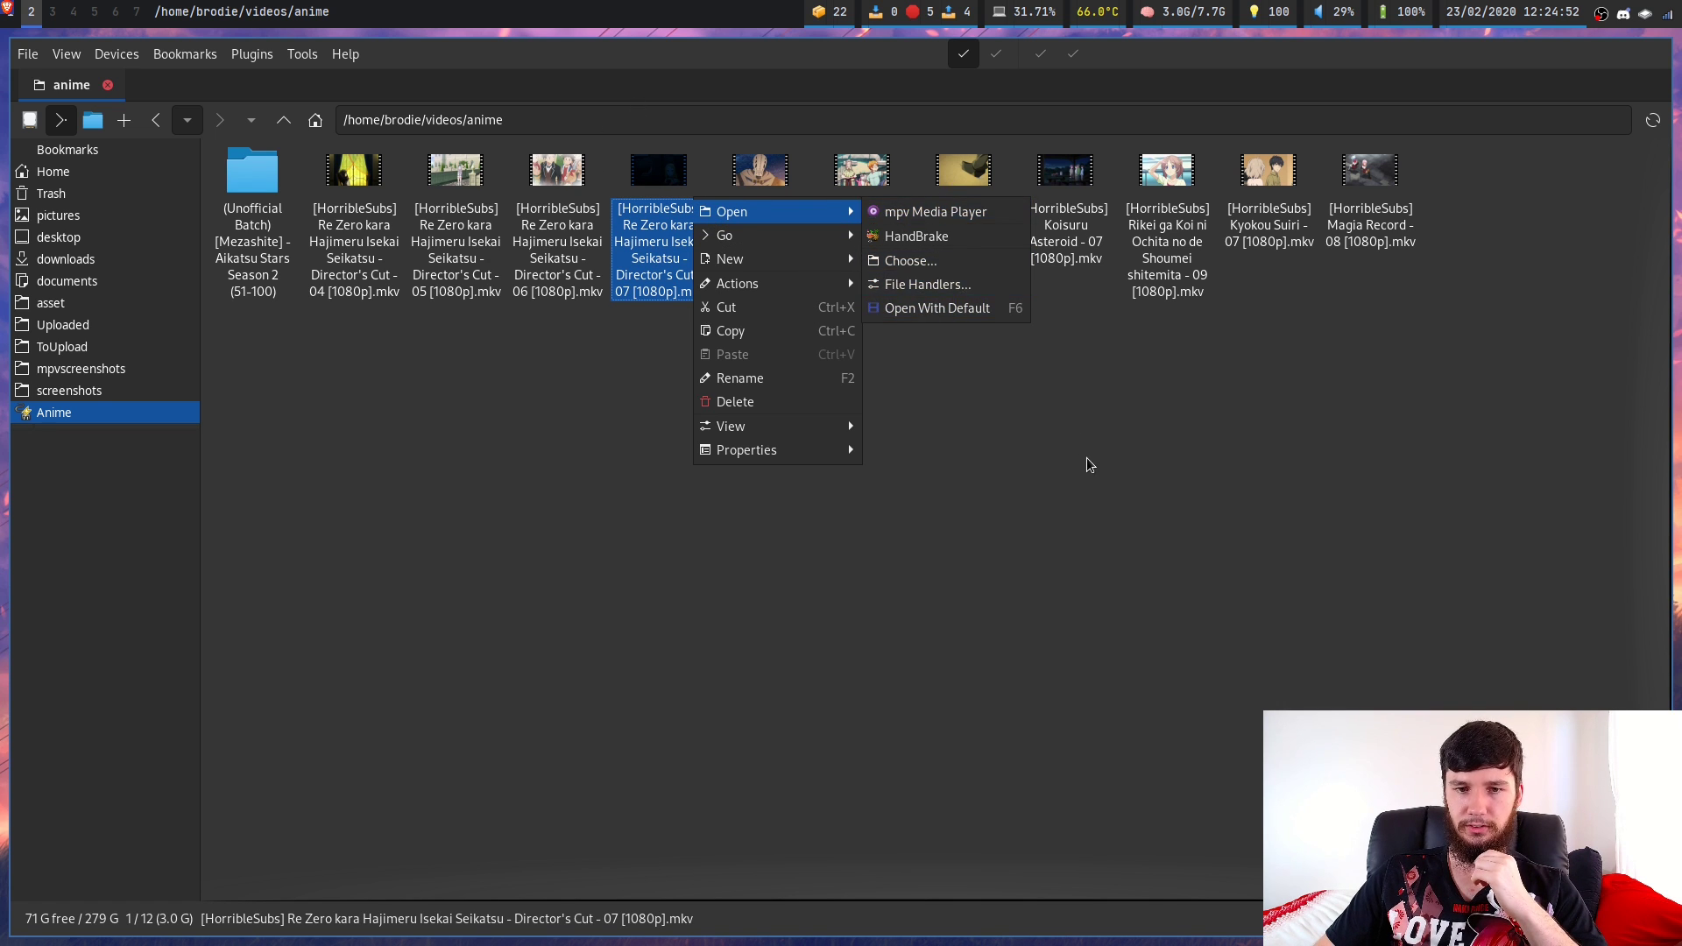
pyautogui.click(829, 391)
# Add a bookmark for the anime folder inside videos to the file list's context menu, below New, and open it
pyautogui.rightClick(843, 430)
pyautogui.moveTo(920, 465)
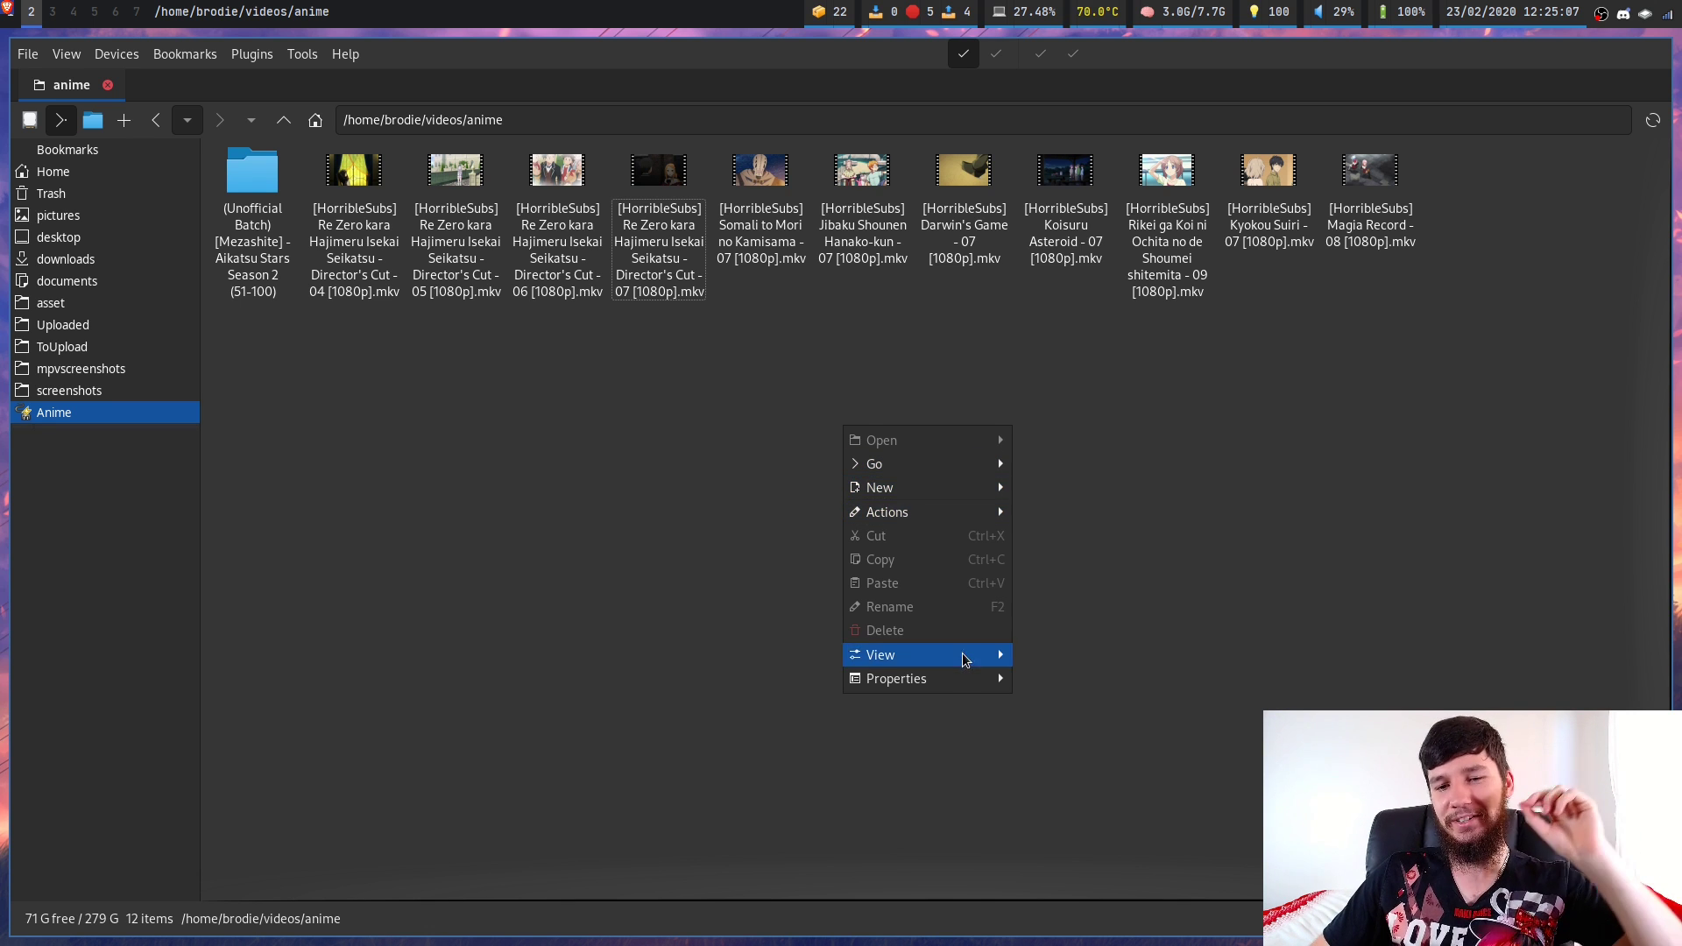
pyautogui.rightClick(933, 492)
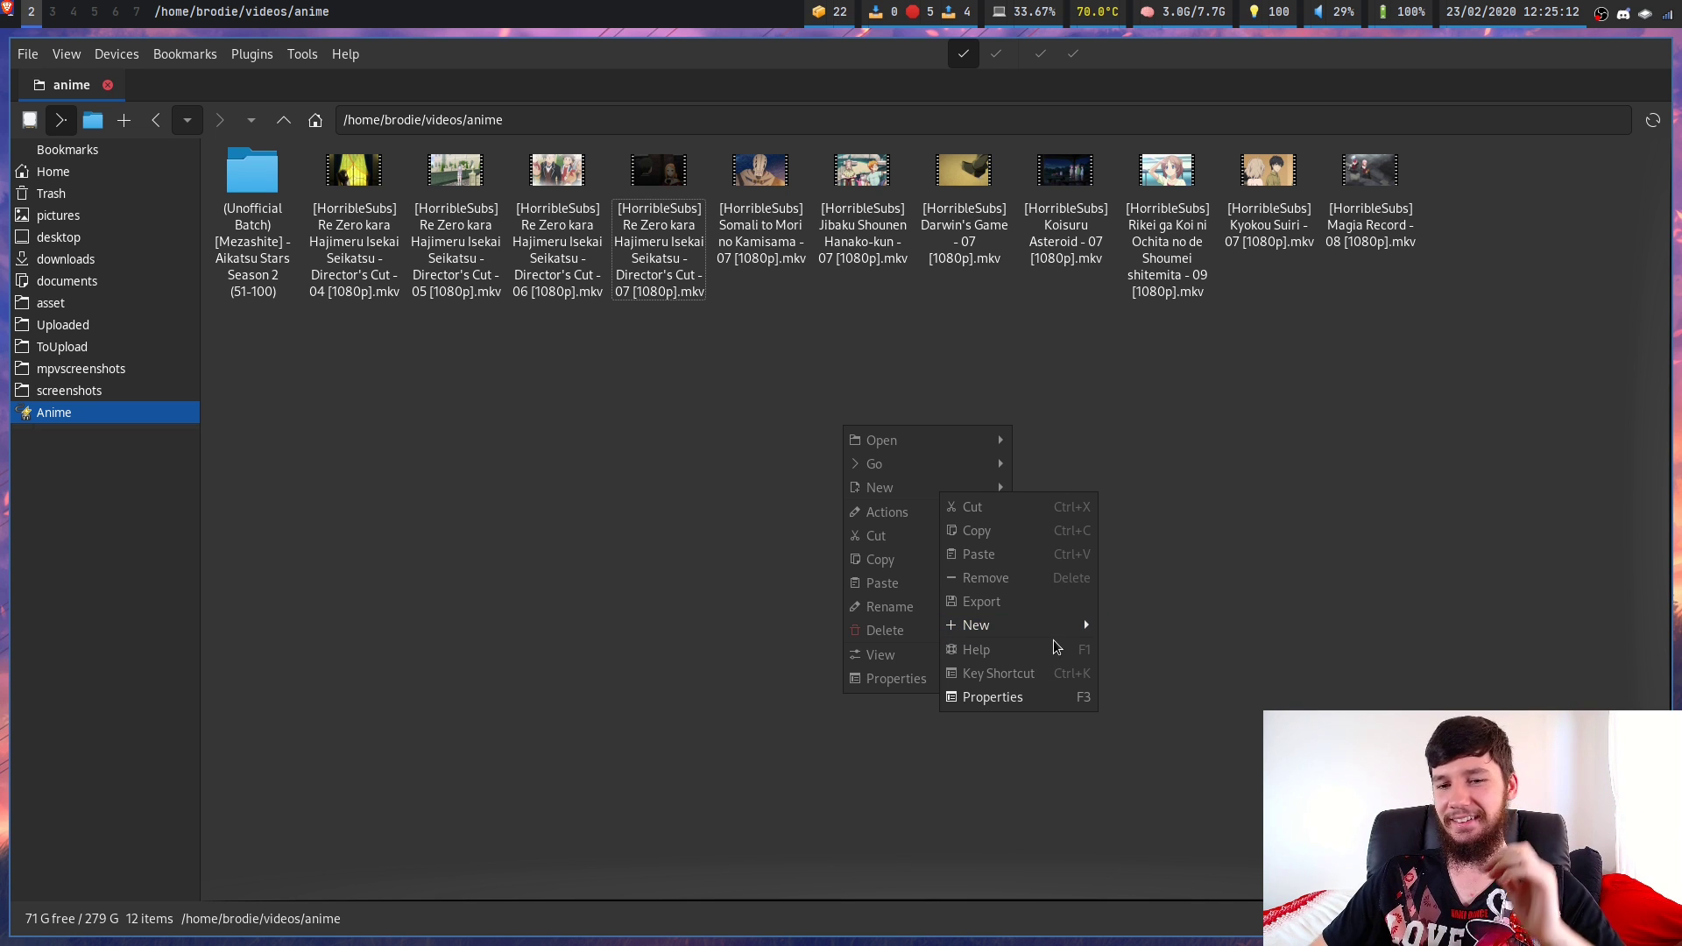
pyautogui.moveTo(1048, 628)
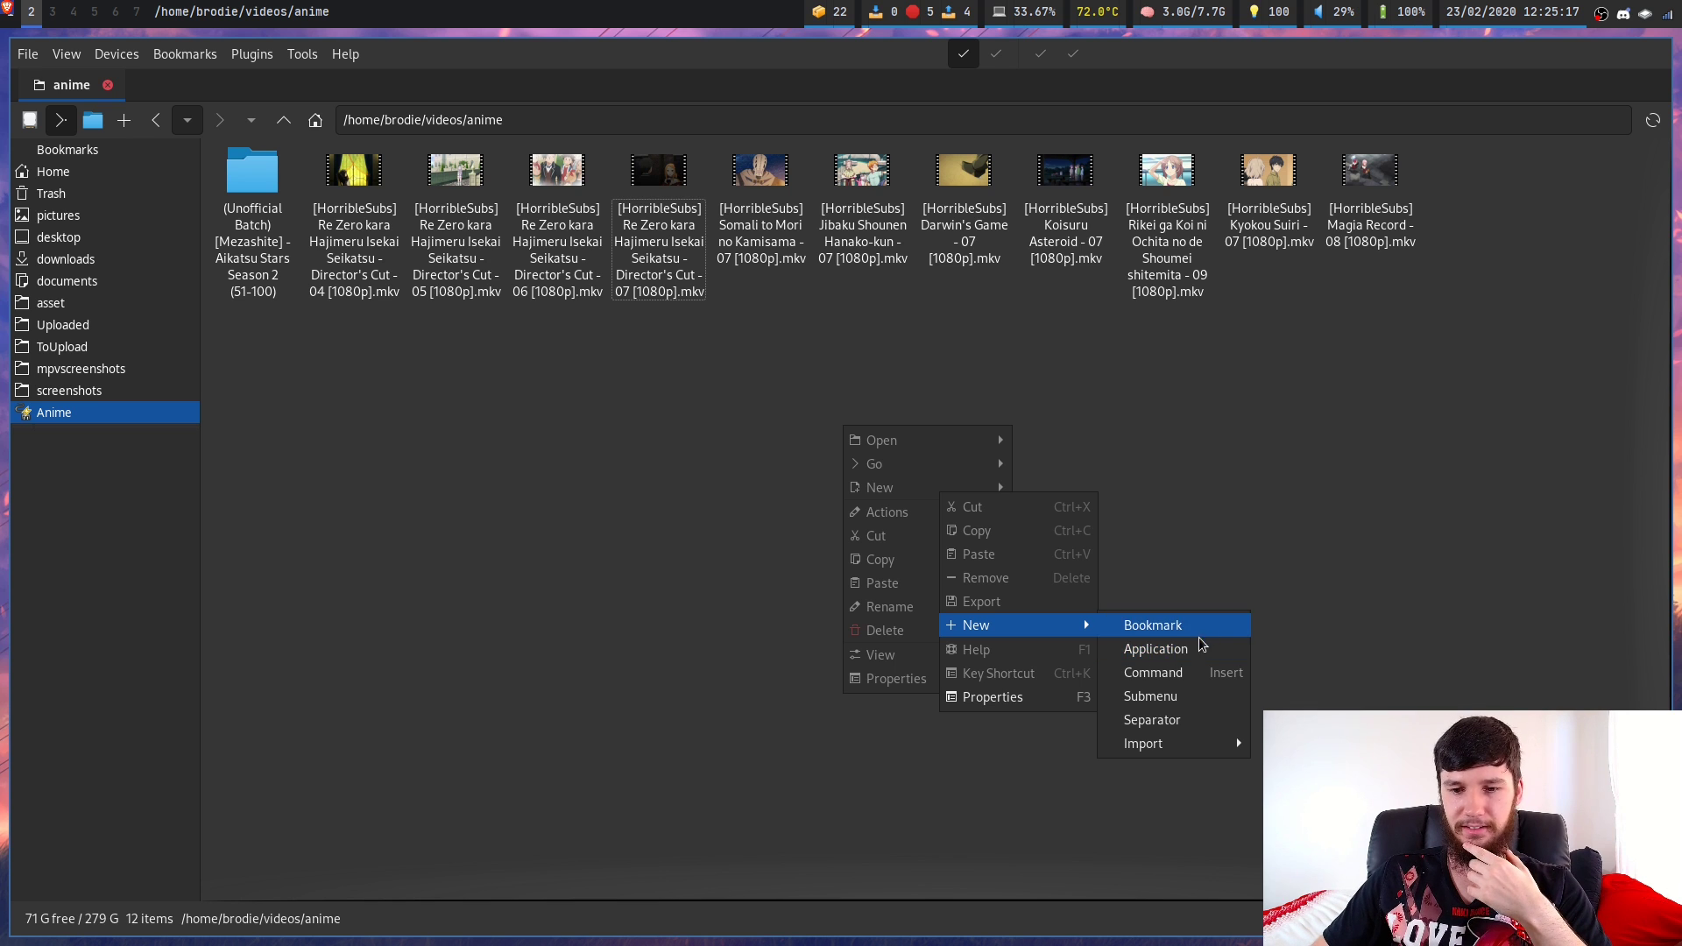
pyautogui.click(1179, 650)
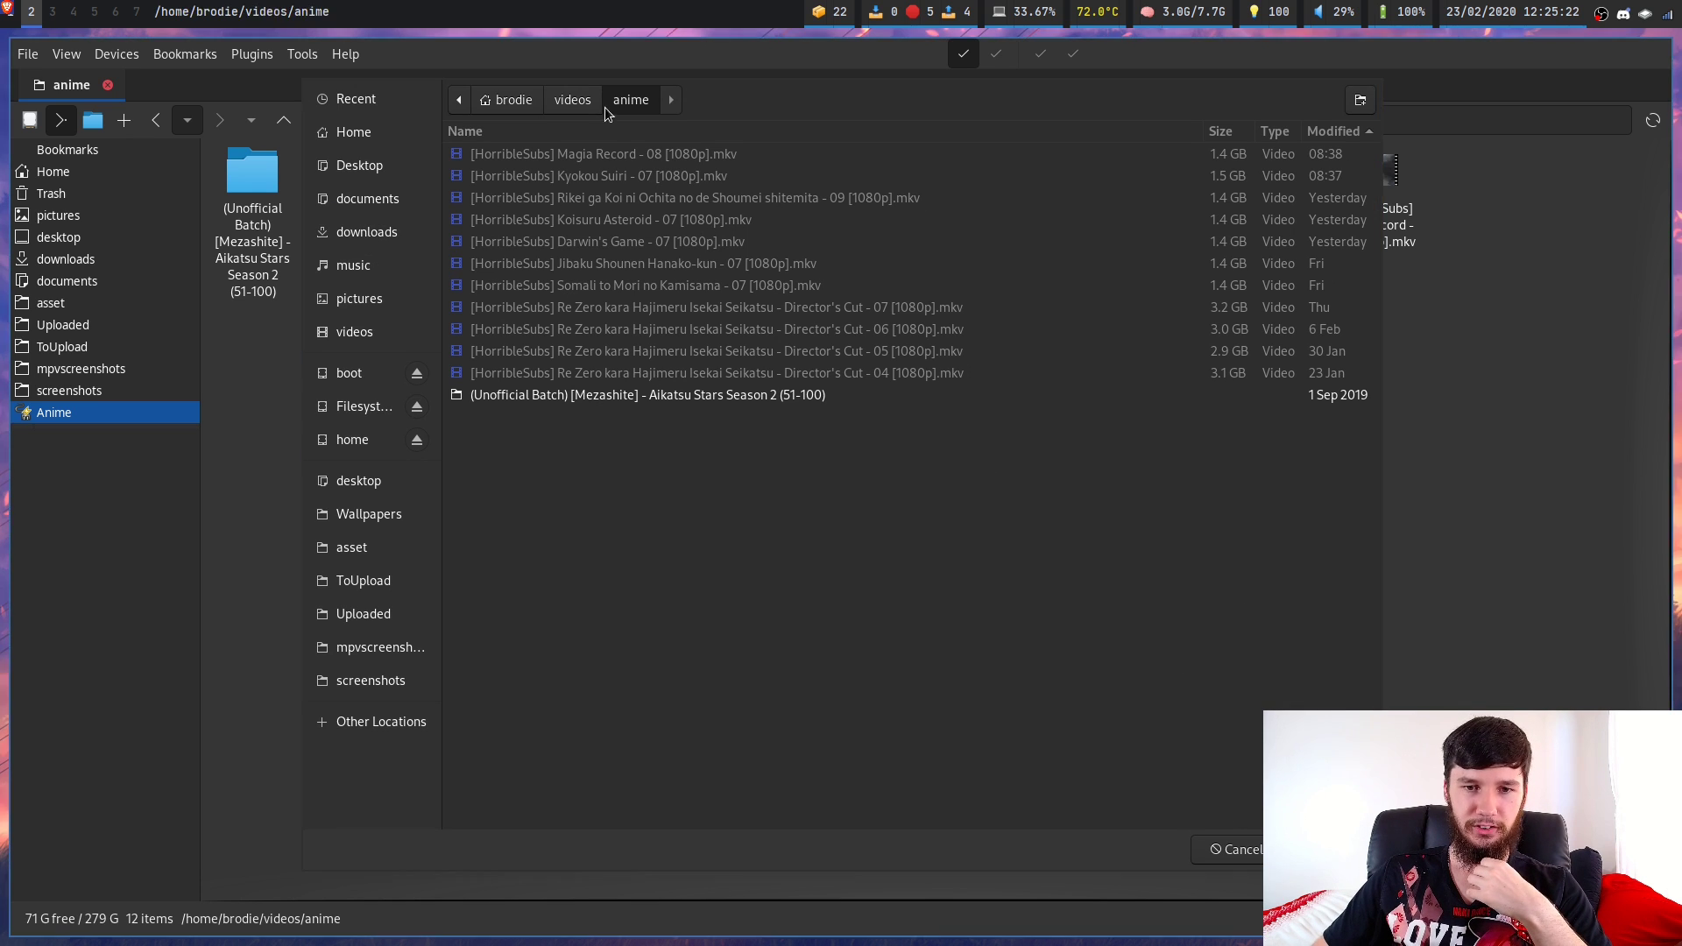
pyautogui.click(600, 110)
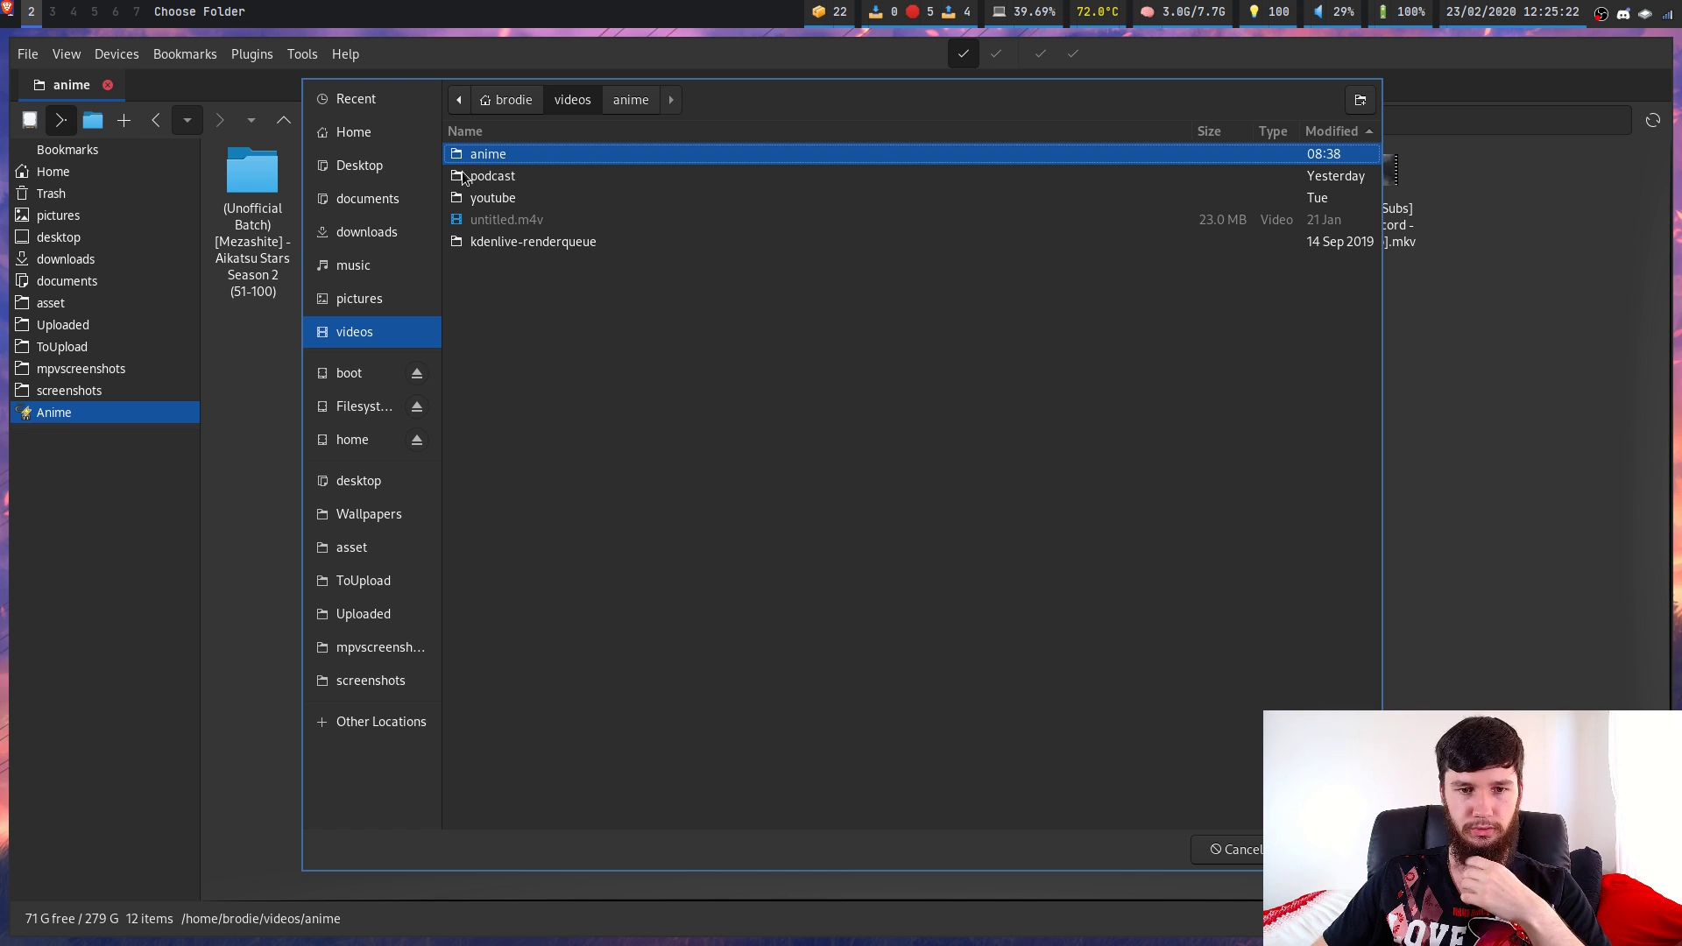
pyautogui.press('Return')
pyautogui.rightClick(816, 405)
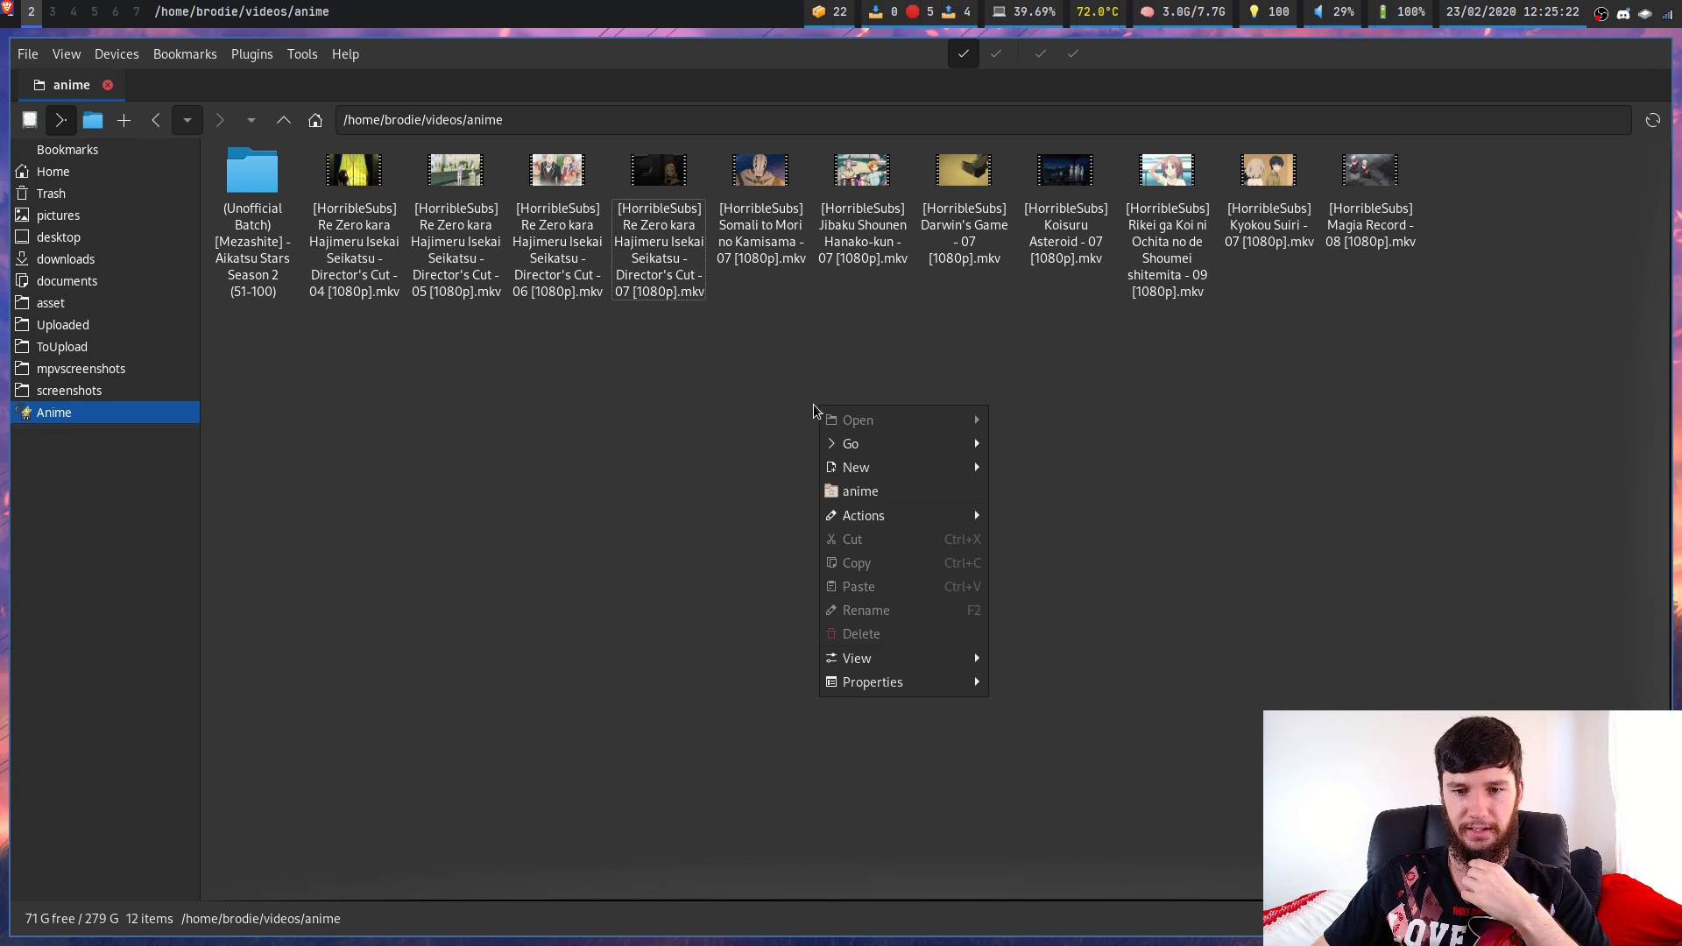
pyautogui.click(896, 496)
# Remove the anime bookmark from the file list's context menu
pyautogui.rightClick(900, 444)
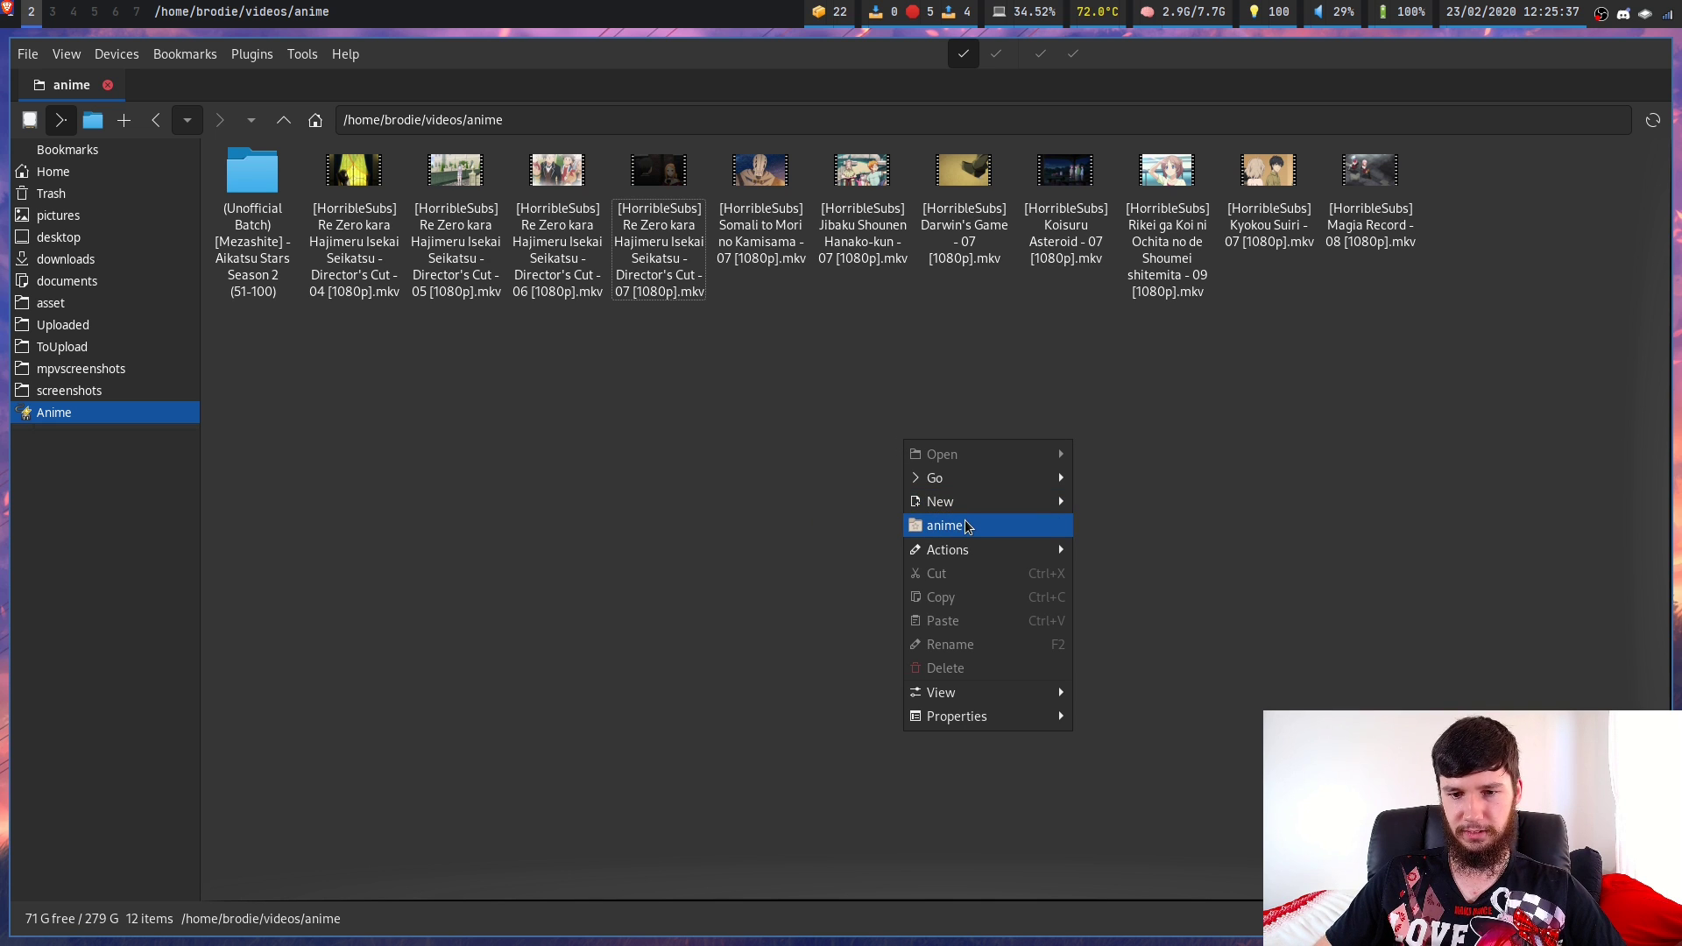
pyautogui.click(968, 529)
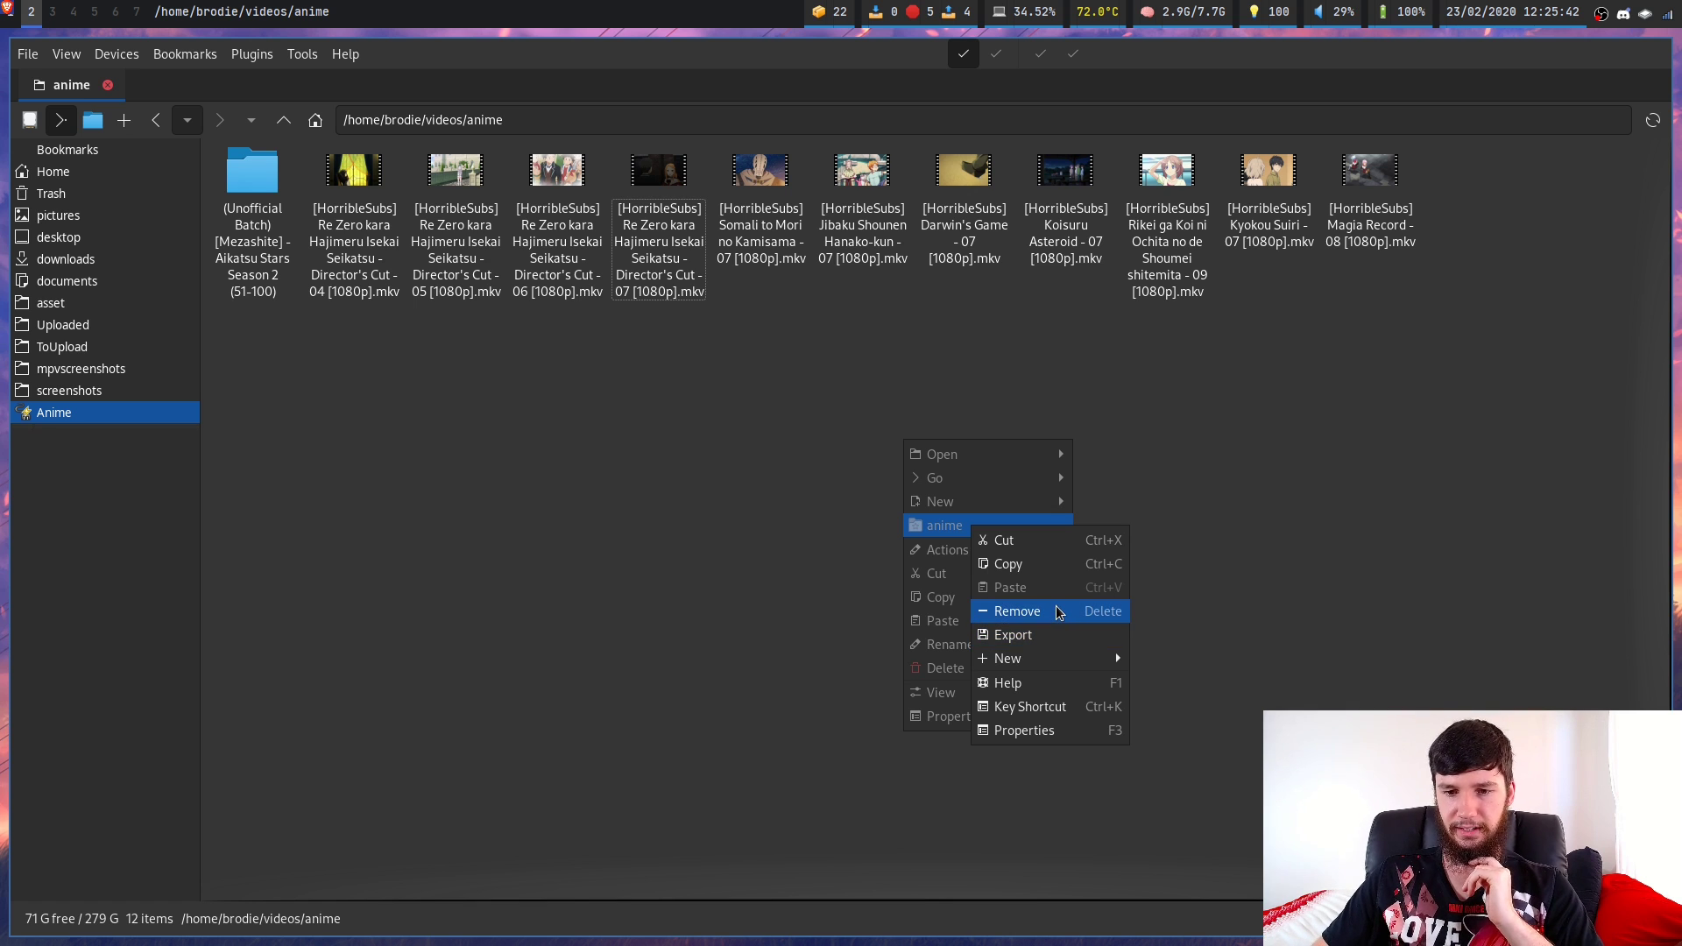
pyautogui.click(1058, 612)
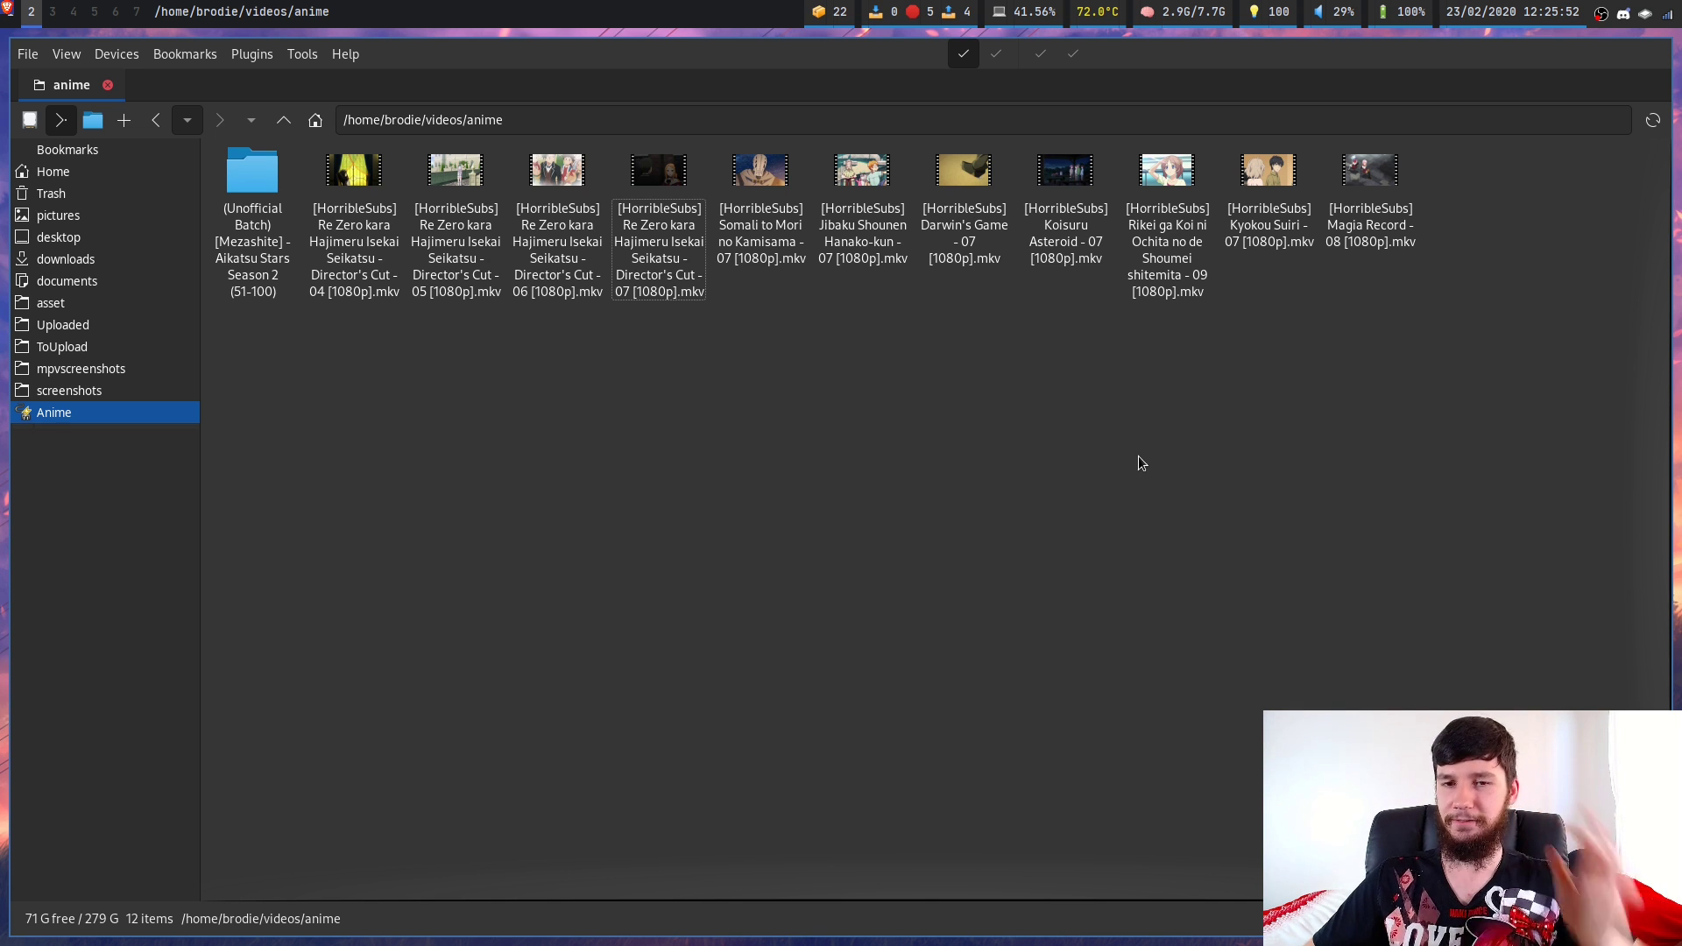
# Add a new command item named Comand below the Anime bookmark
pyautogui.rightClick(62, 416)
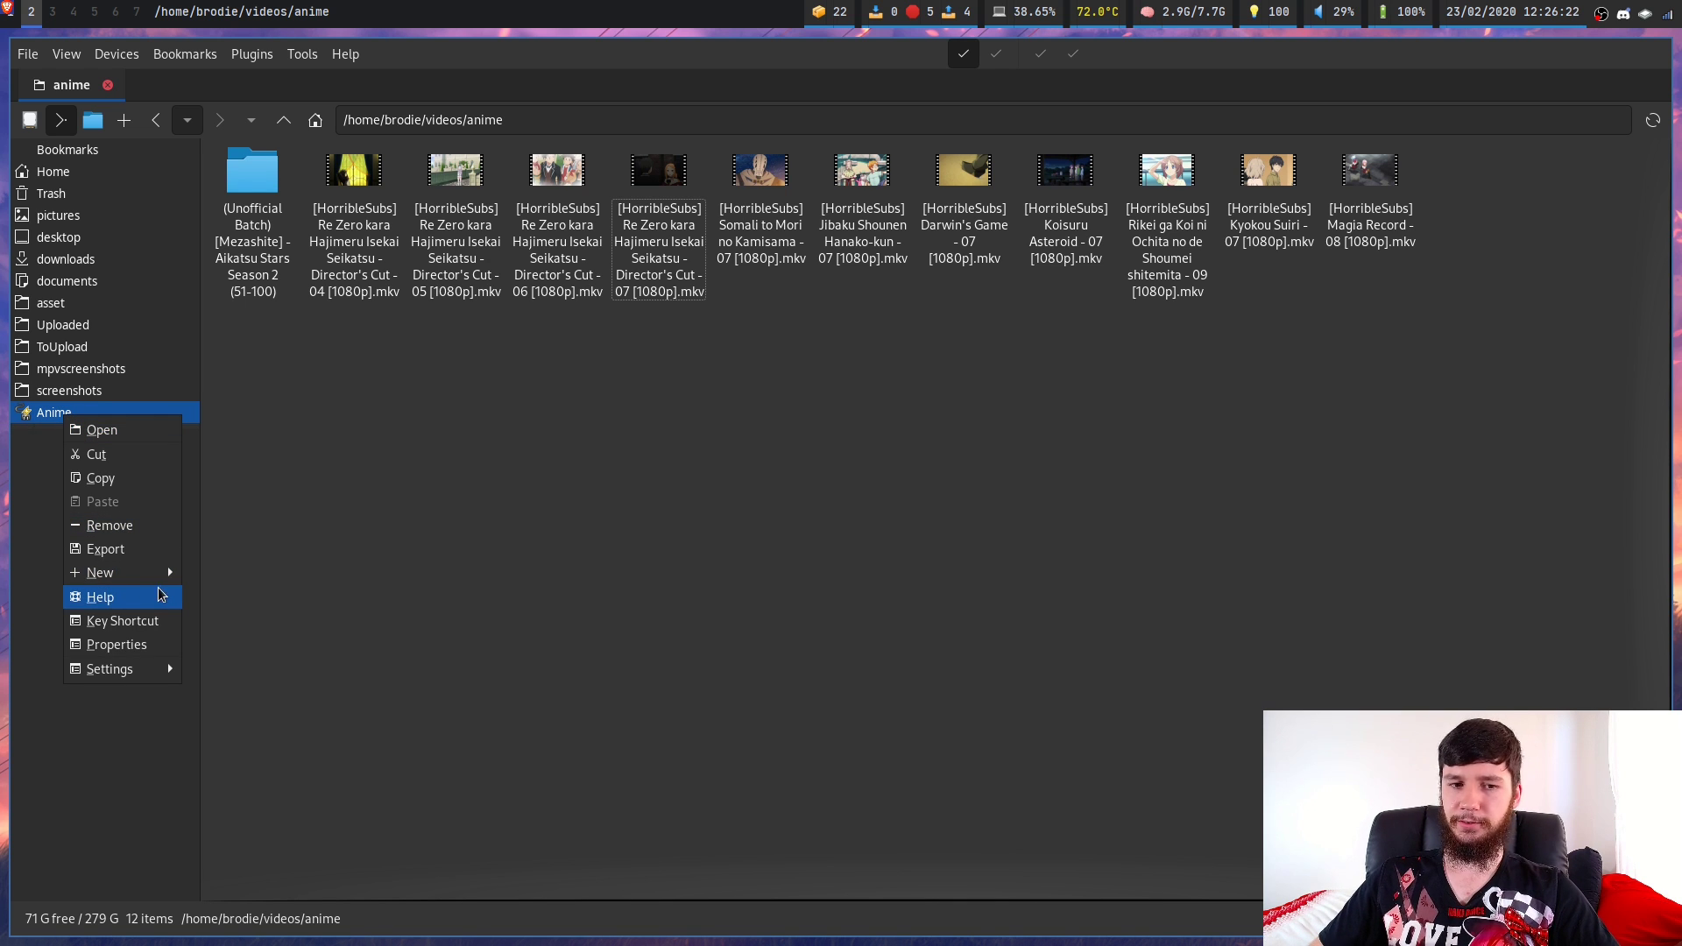
pyautogui.moveTo(158, 572)
pyautogui.click(285, 632)
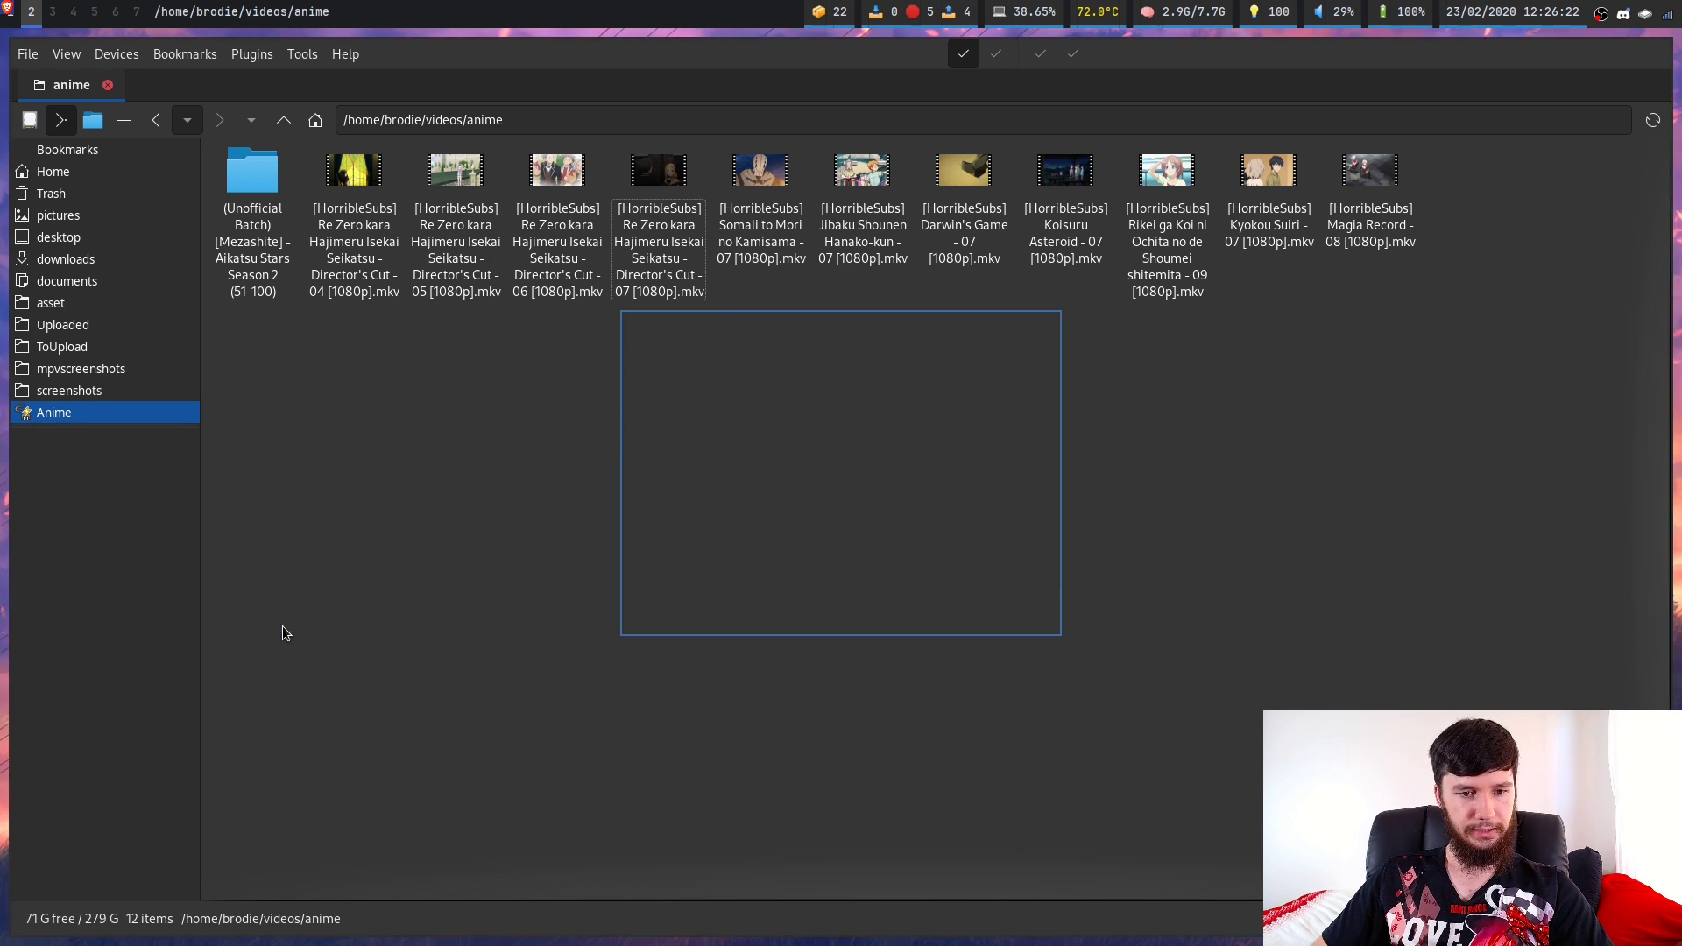
pyautogui.press('BackSpace')
pyautogui.press('BackSpace')
pyautogui.press('BackSpace')
pyautogui.press('BackSpace')
pyautogui.press('BackSpace')
pyautogui.press('BackSpace')
pyautogui.press('BackSpace')
pyautogui.press('BackSpace')
pyautogui.press('BackSpace')
pyautogui.press('BackSpace')
pyautogui.press('BackSpace')
pyautogui.write('Compare')
pyautogui.click(1036, 614)
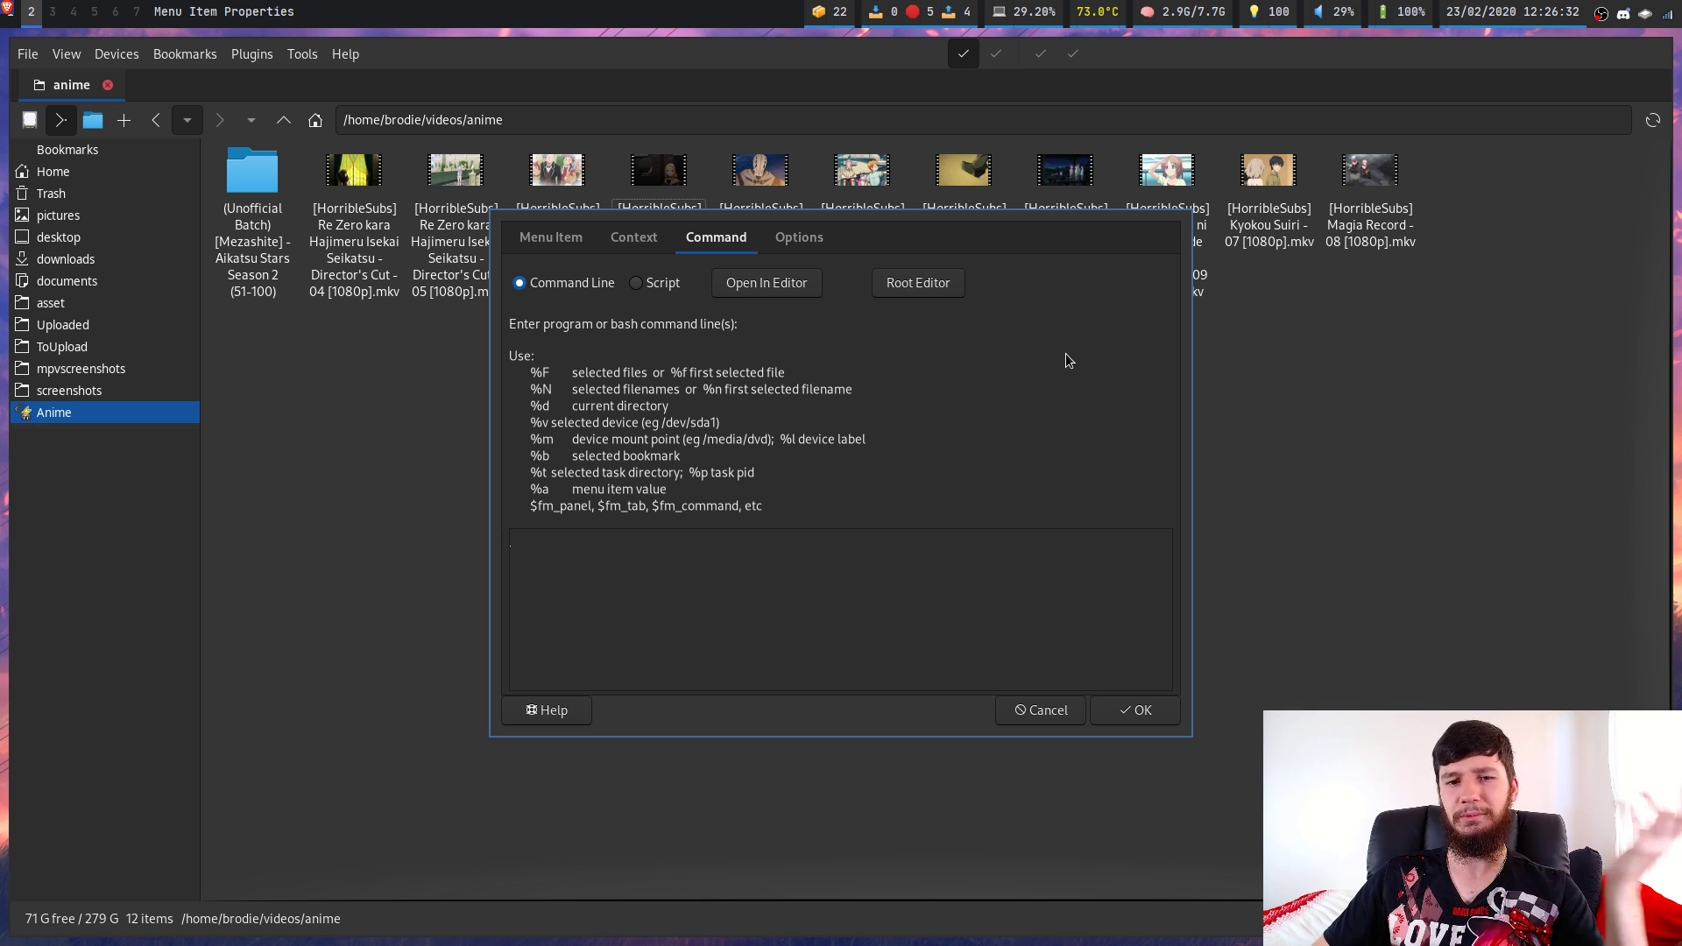
# Examine the bash script template for the Comand item, and discard the changes to its properties
pyautogui.click(637, 282)
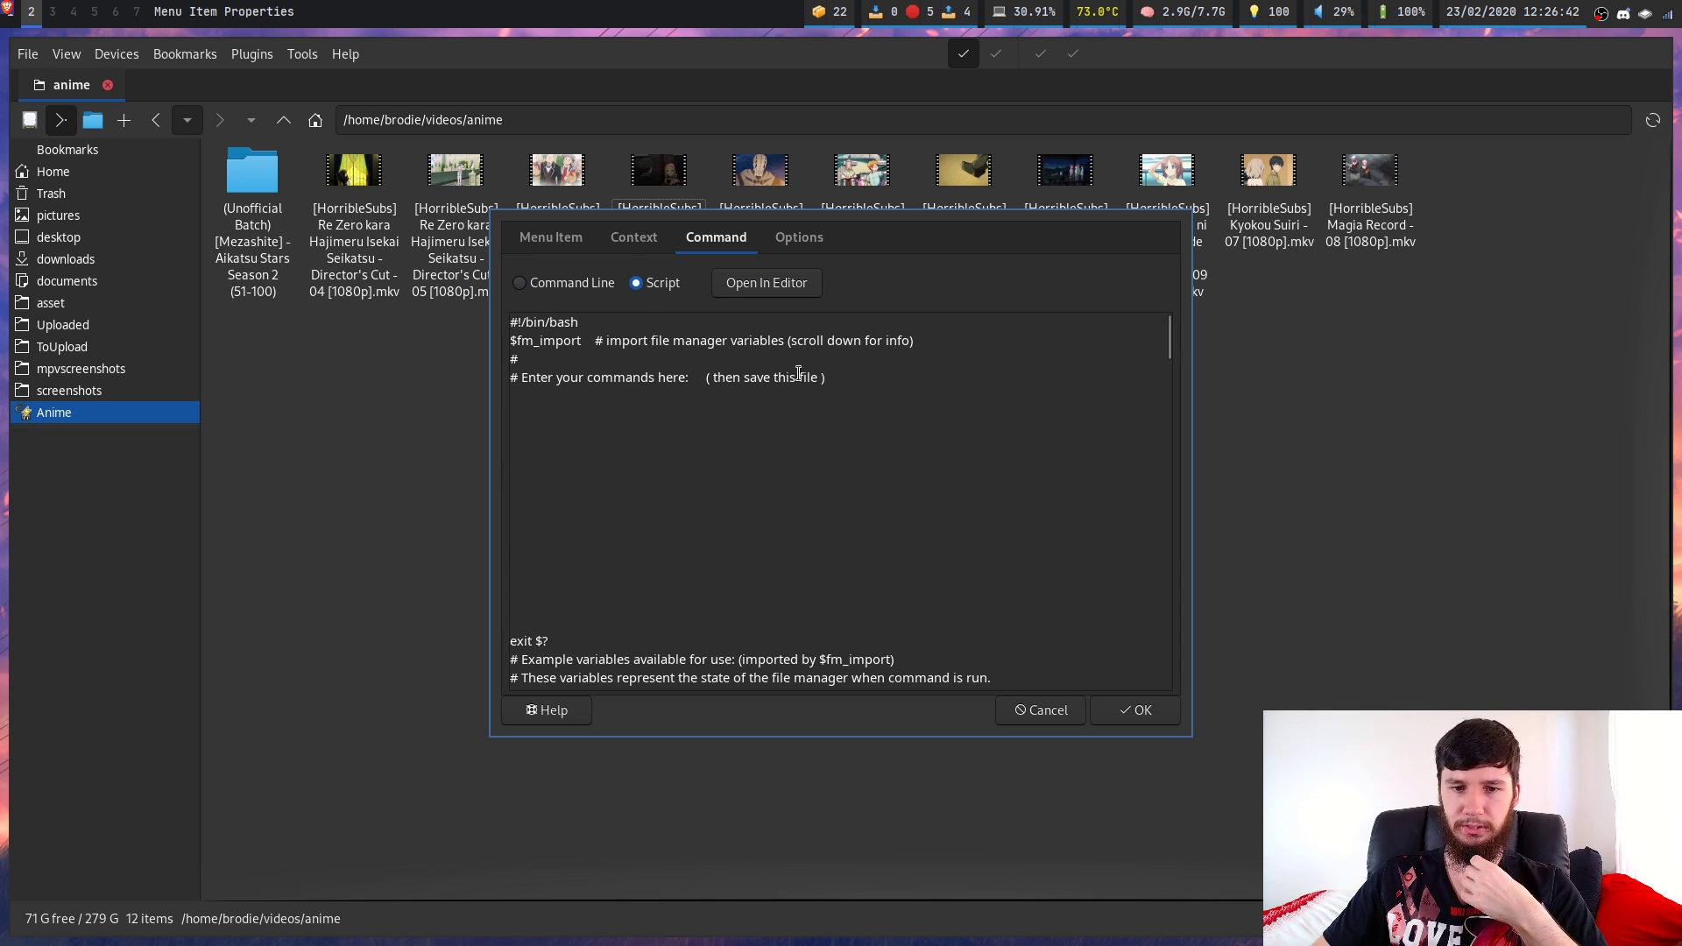
pyautogui.moveTo(876, 396); pyautogui.dragTo(325, 257)
pyautogui.click(602, 355)
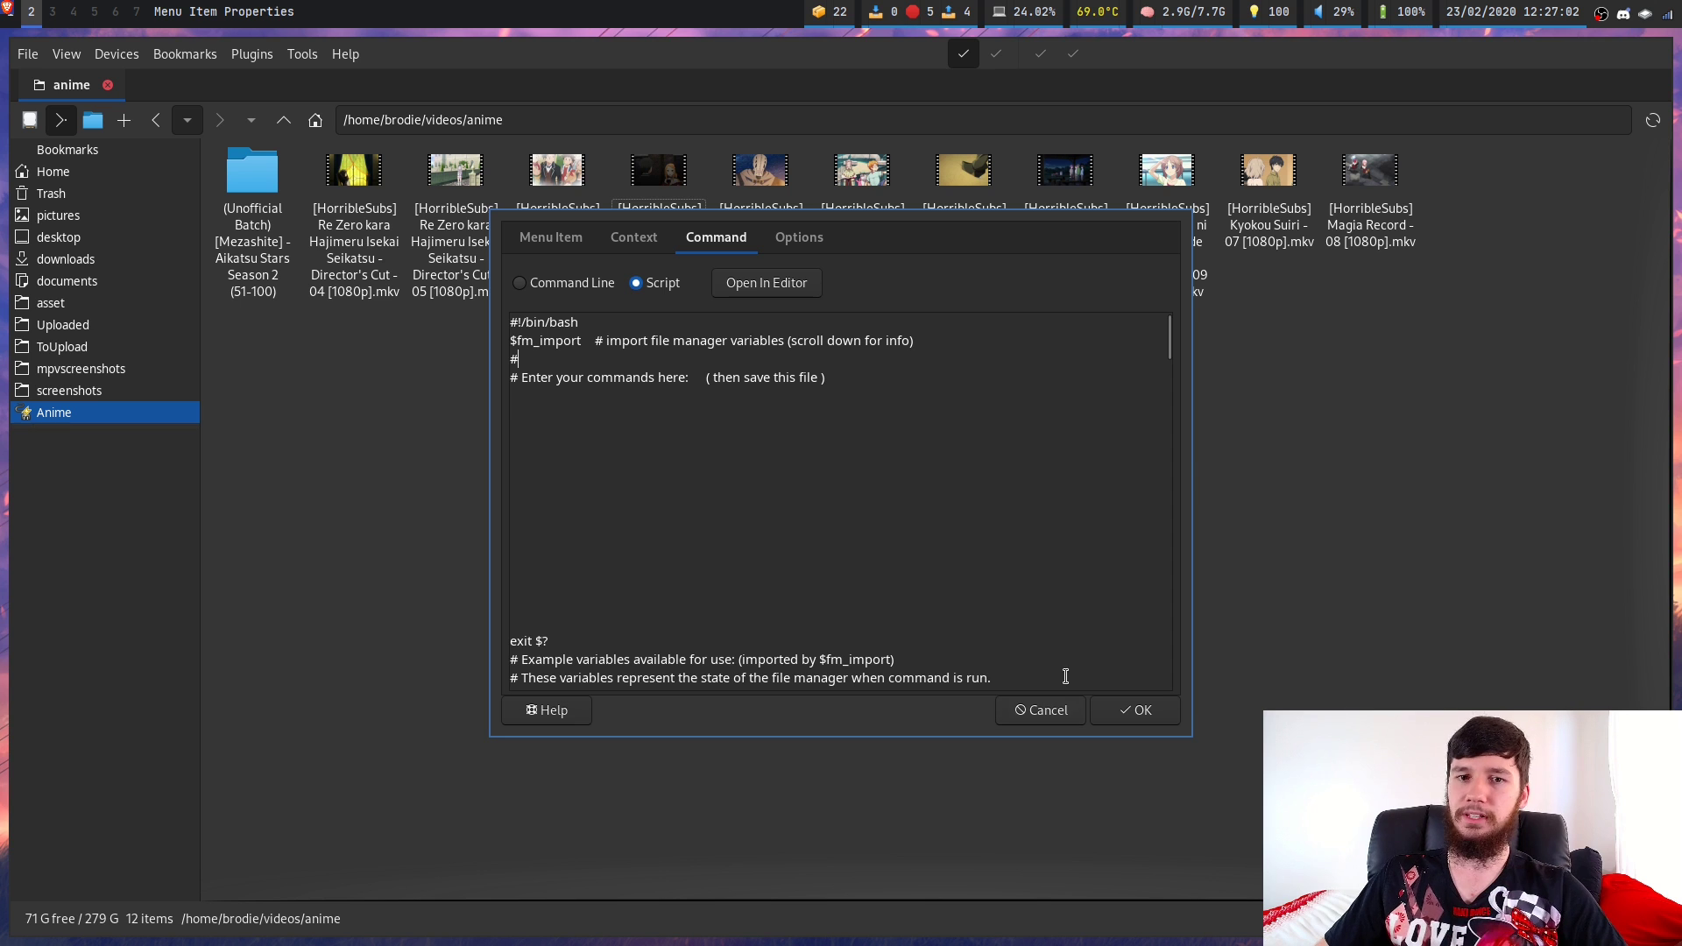
pyautogui.click(1061, 712)
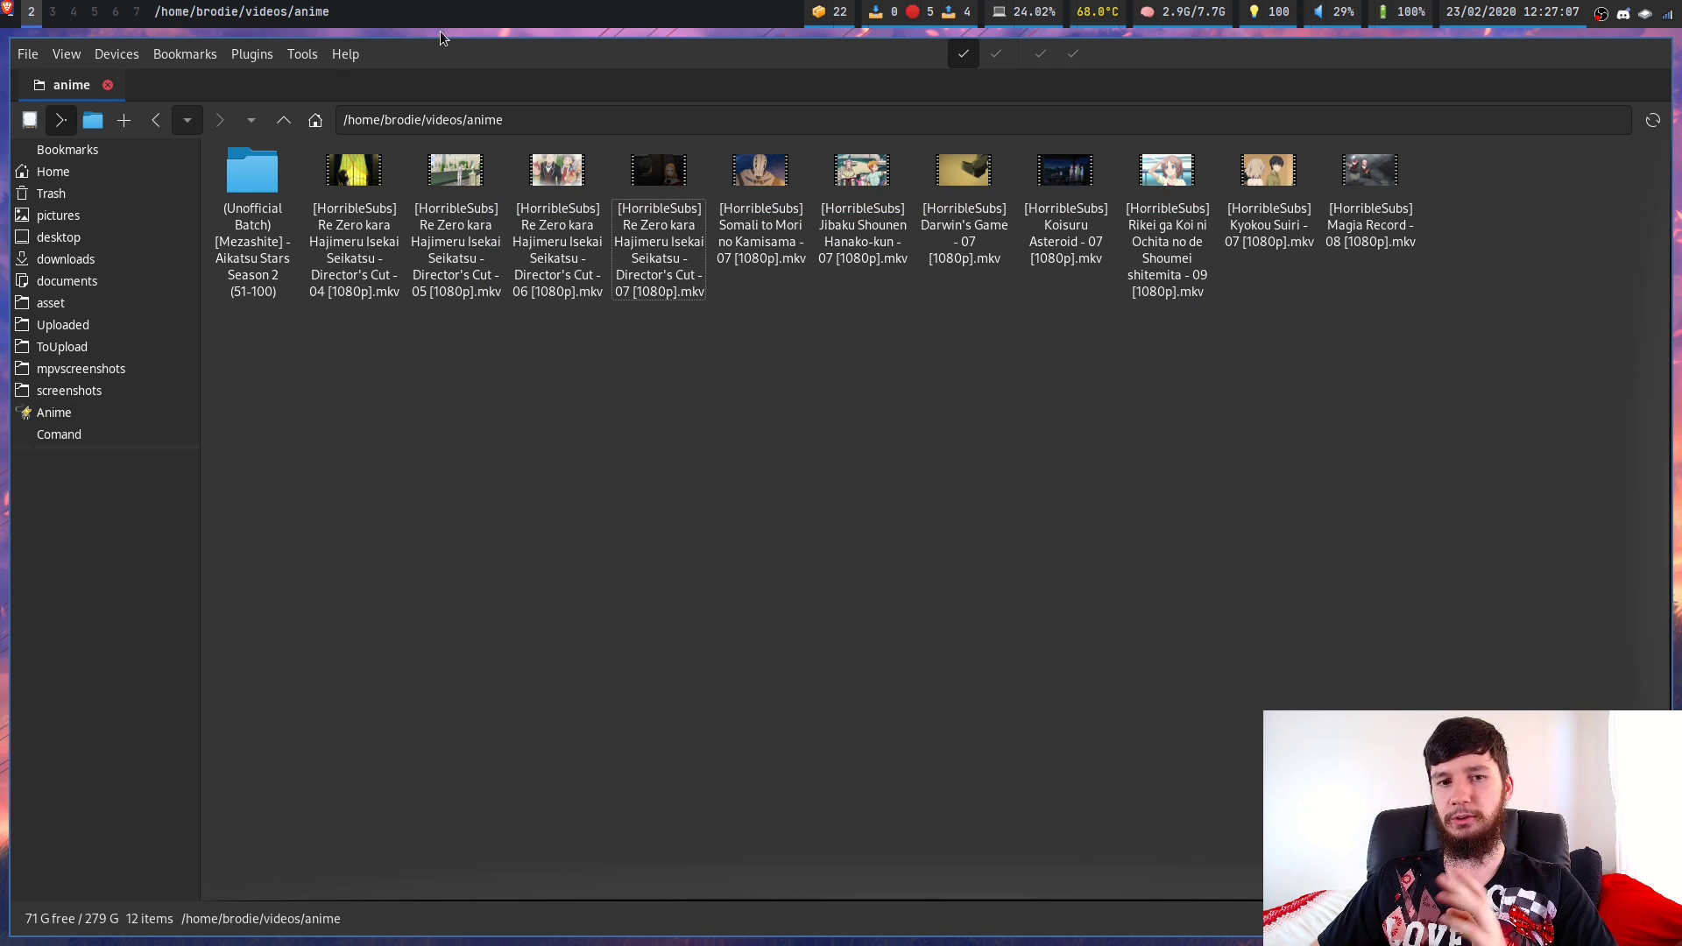
# Create an empty file named new in the home folder, open it in the text editor, and quit the editor without saving
pyautogui.click(95, 174)
pyautogui.rightClick(708, 554)
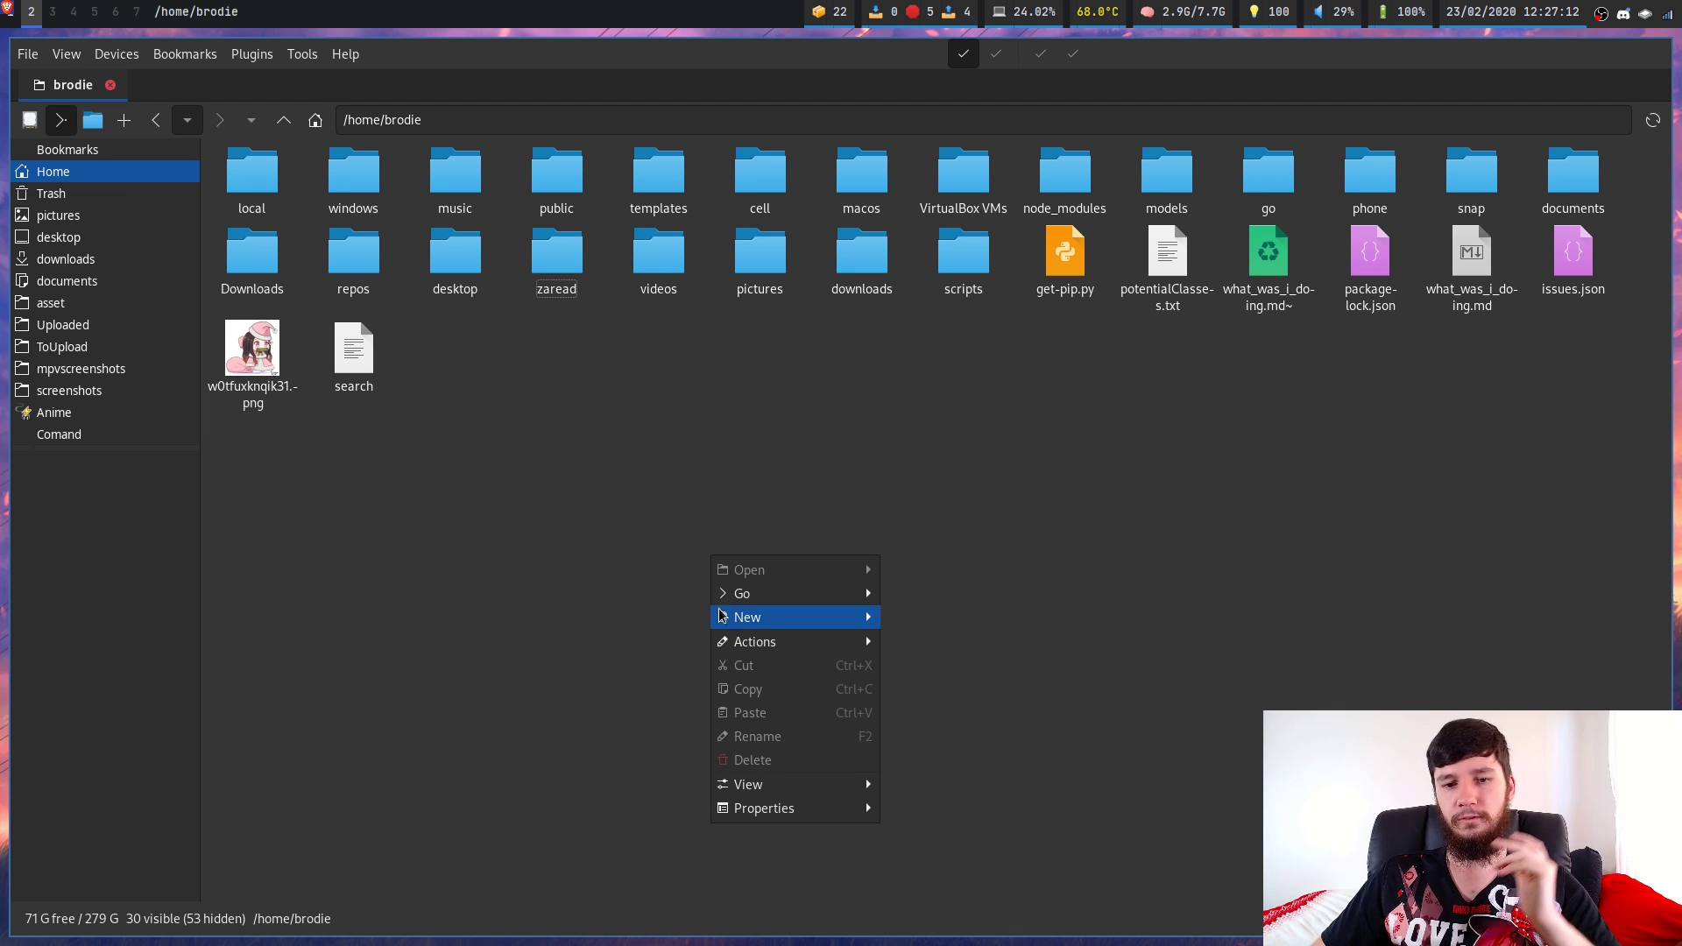
pyautogui.moveTo(818, 617)
pyautogui.click(976, 616)
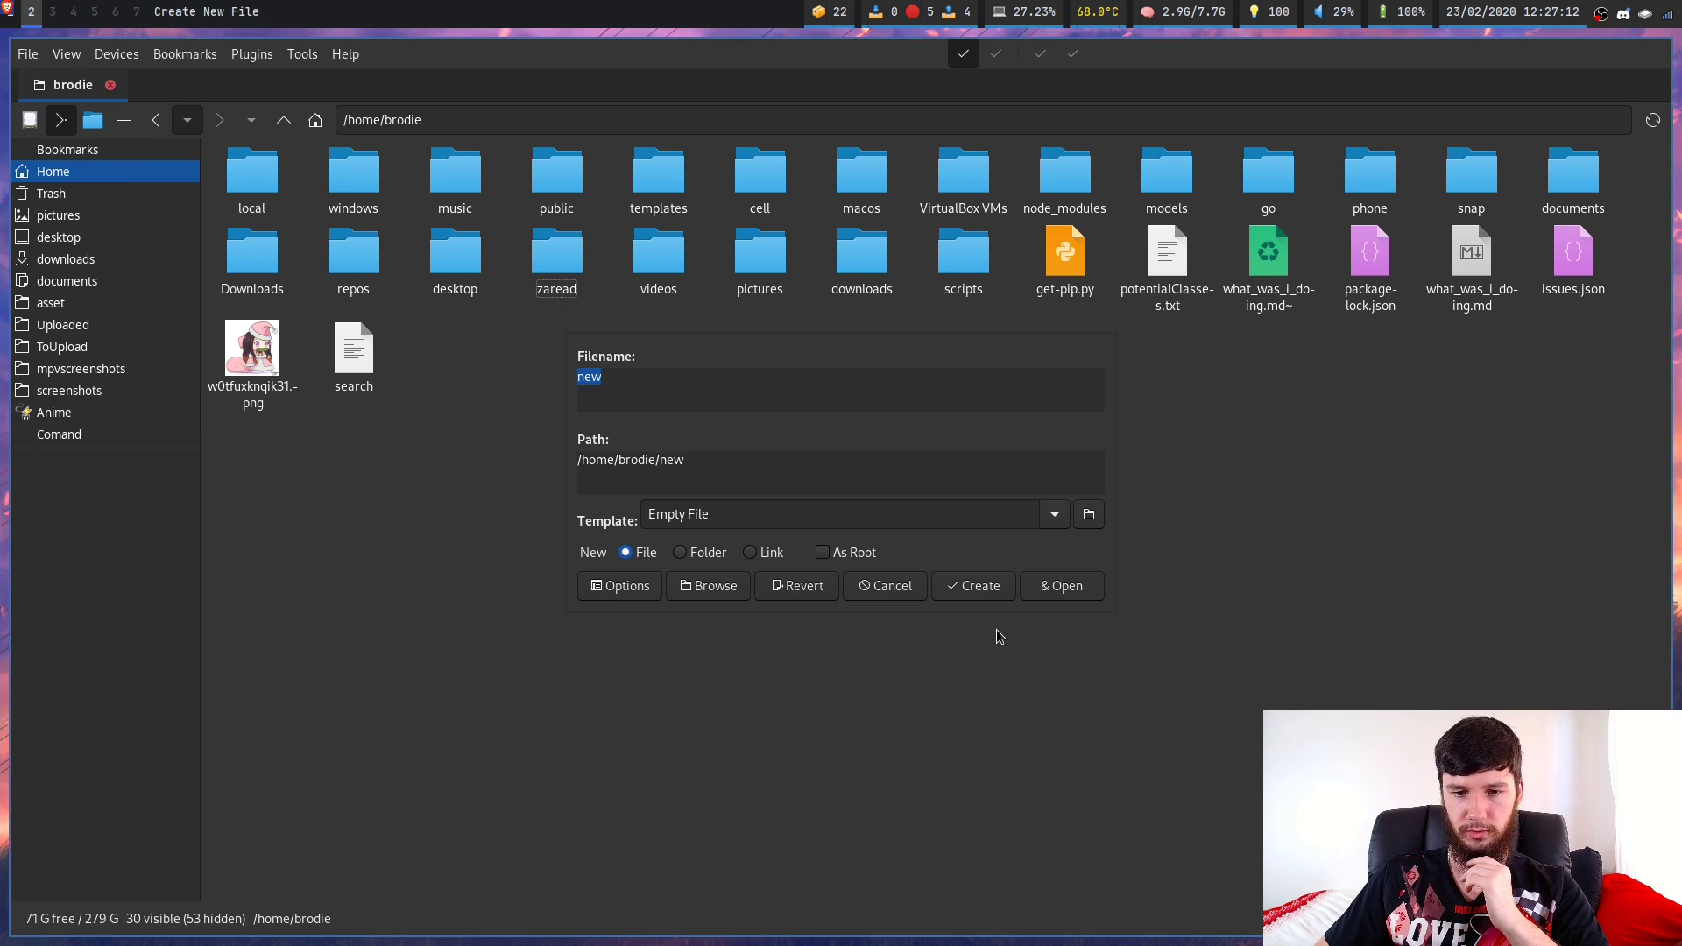
pyautogui.click(1071, 586)
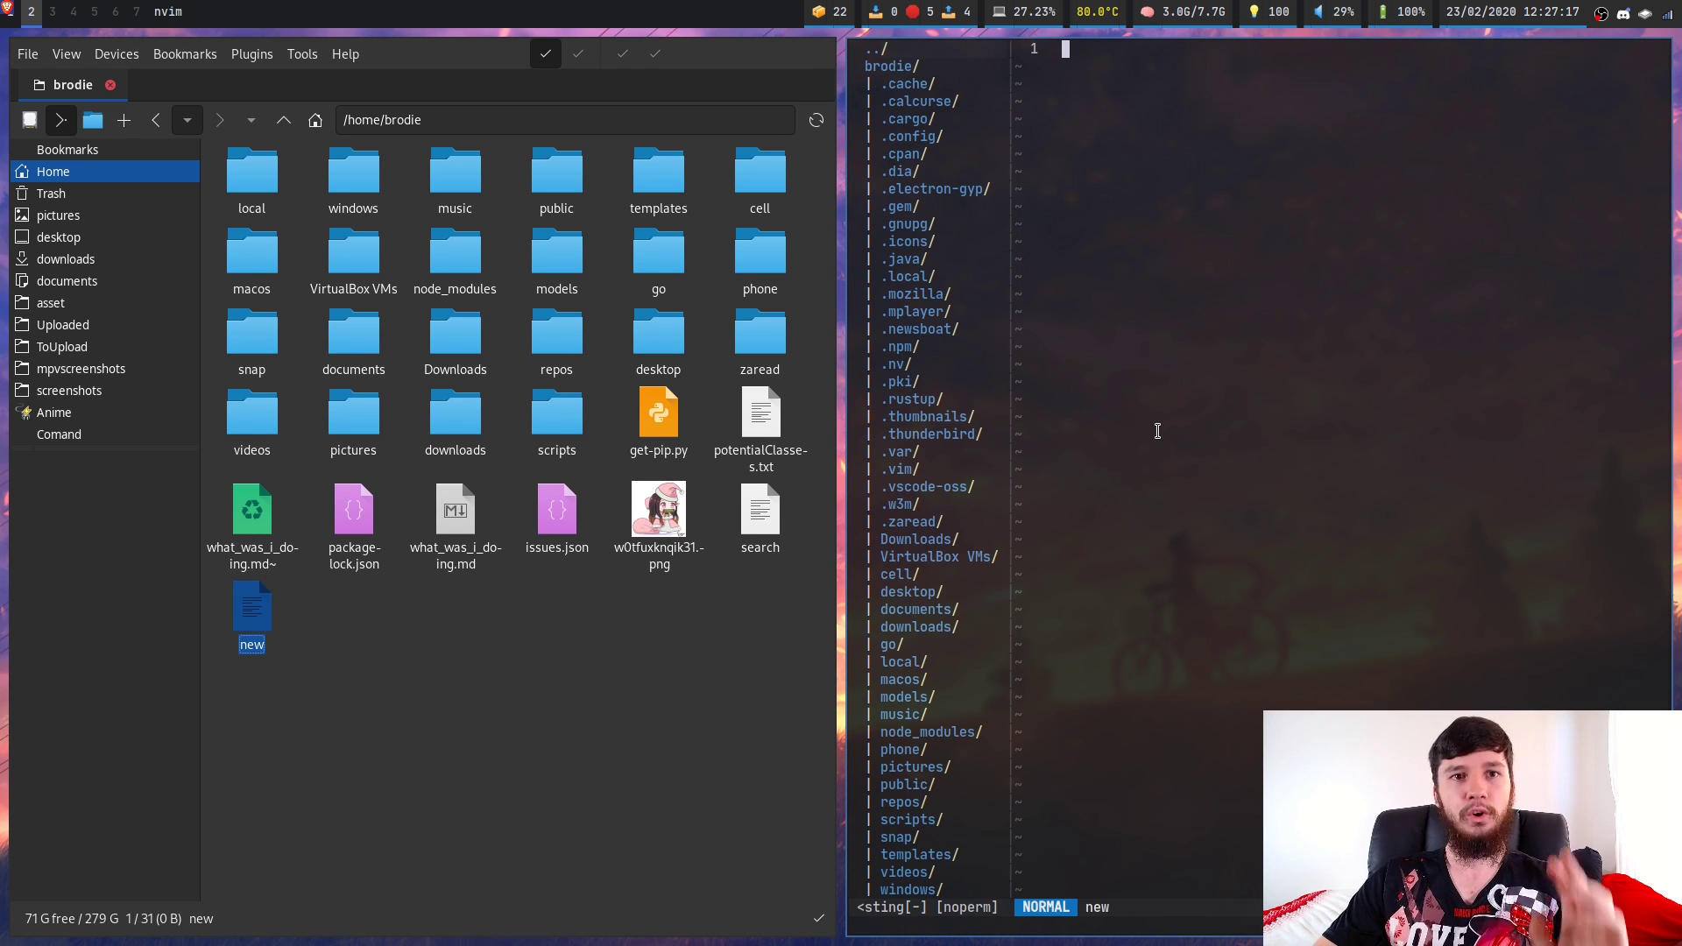
pyautogui.write(':q!')
pyautogui.press('Return')
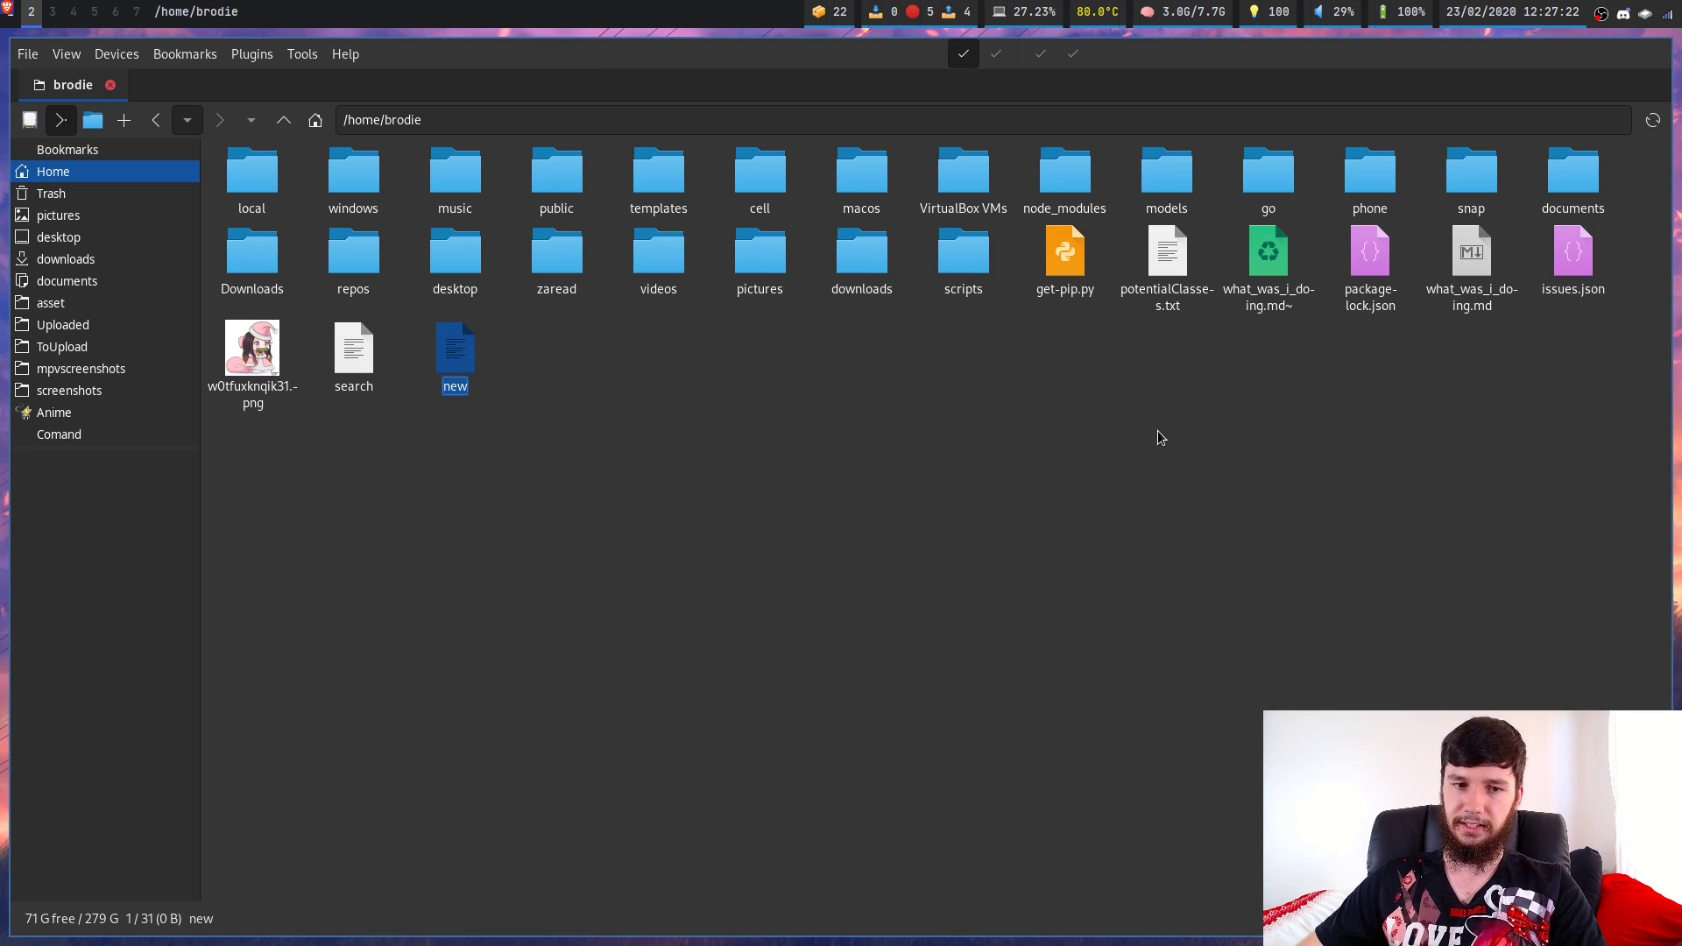
# Try deleting the file named new with the Delete command, declining the confirmation
pyautogui.click(457, 390)
pyautogui.rightClick(453, 379)
pyautogui.moveTo(454, 379); pyautogui.dragTo(561, 361)
pyautogui.press('Escape')
pyautogui.rightClick(474, 334)
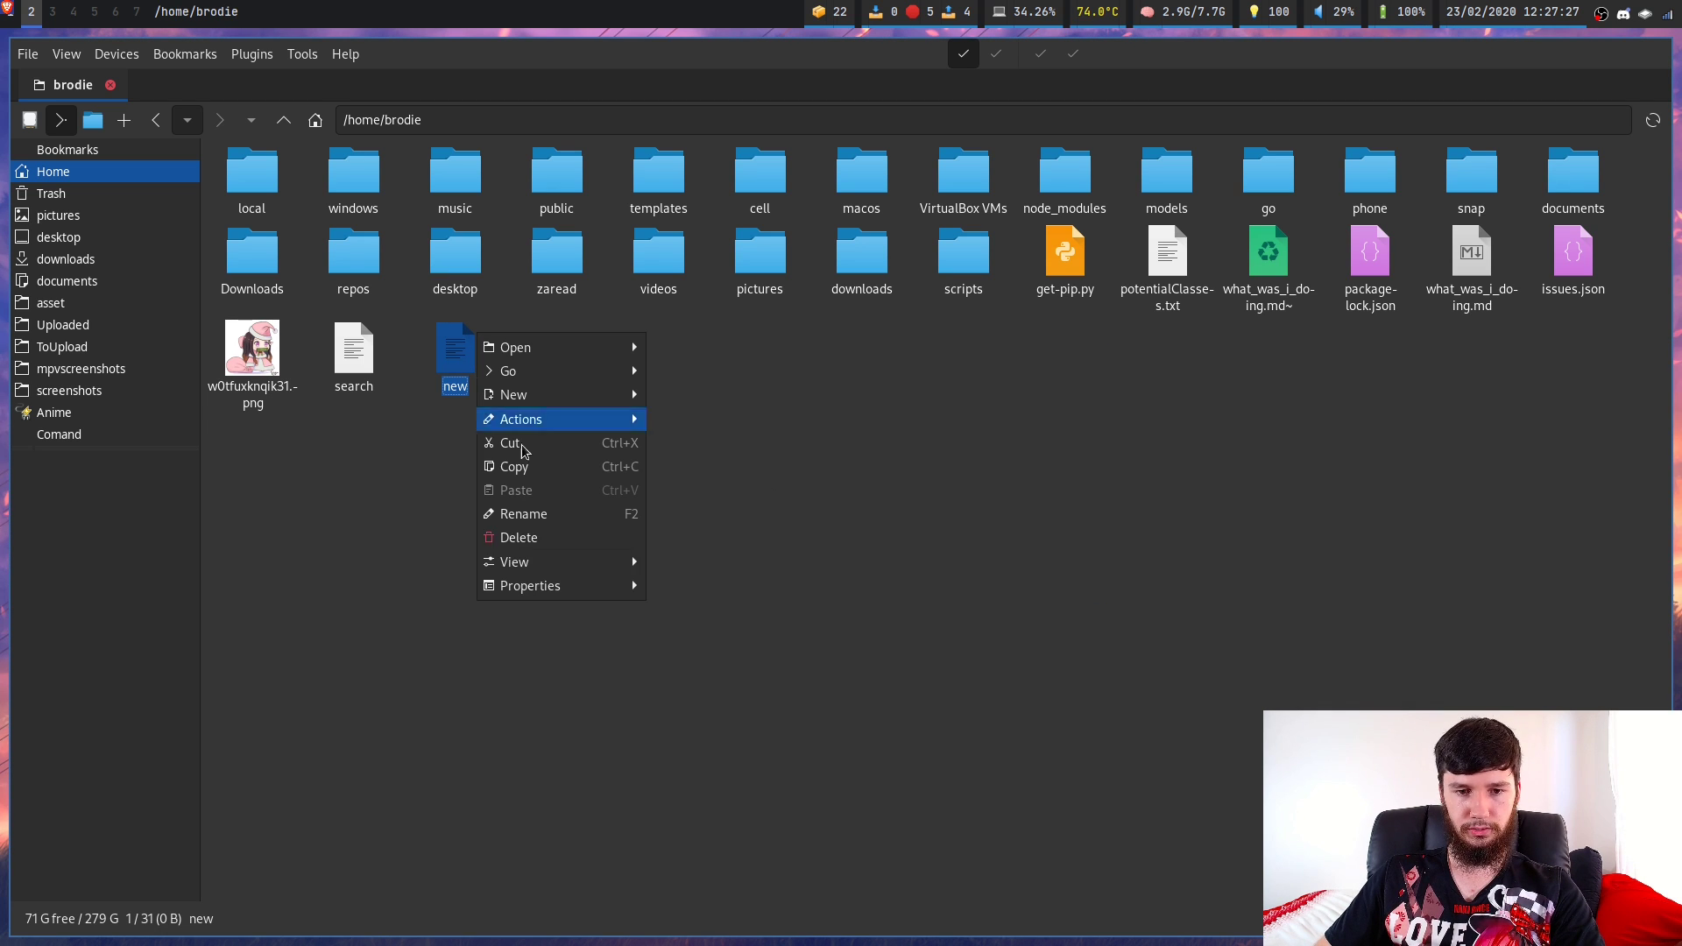
pyautogui.click(541, 551)
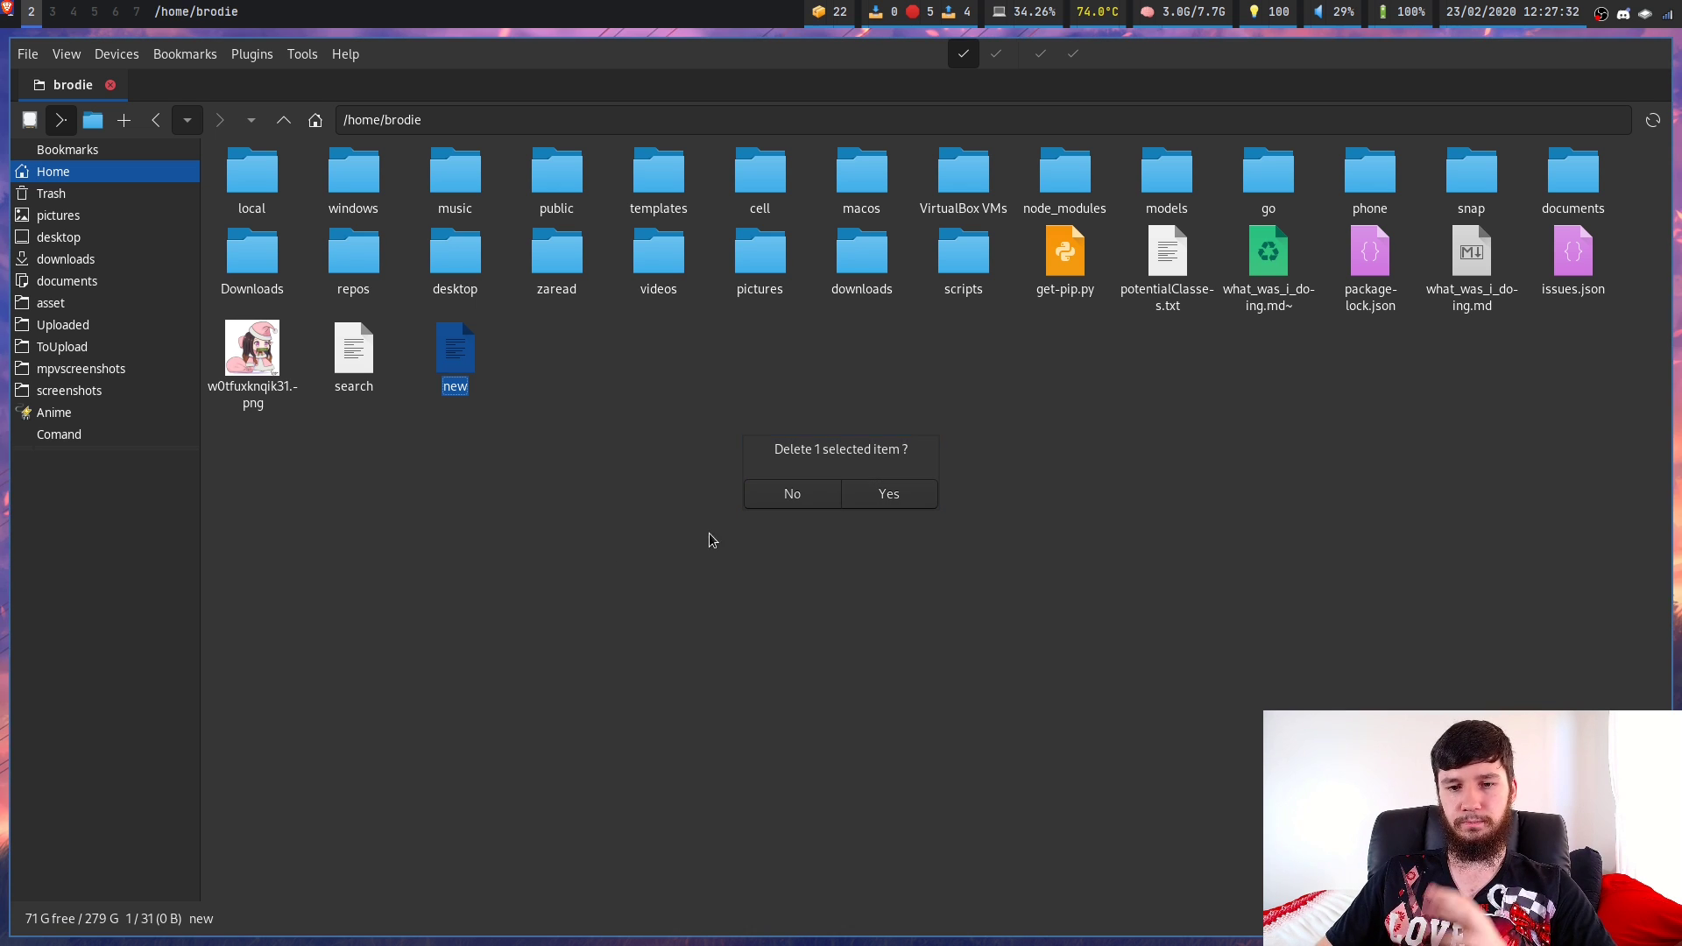
pyautogui.click(782, 488)
# Move the file named new to the trash with the Trash plugin
pyautogui.click(300, 54)
pyautogui.moveTo(279, 59)
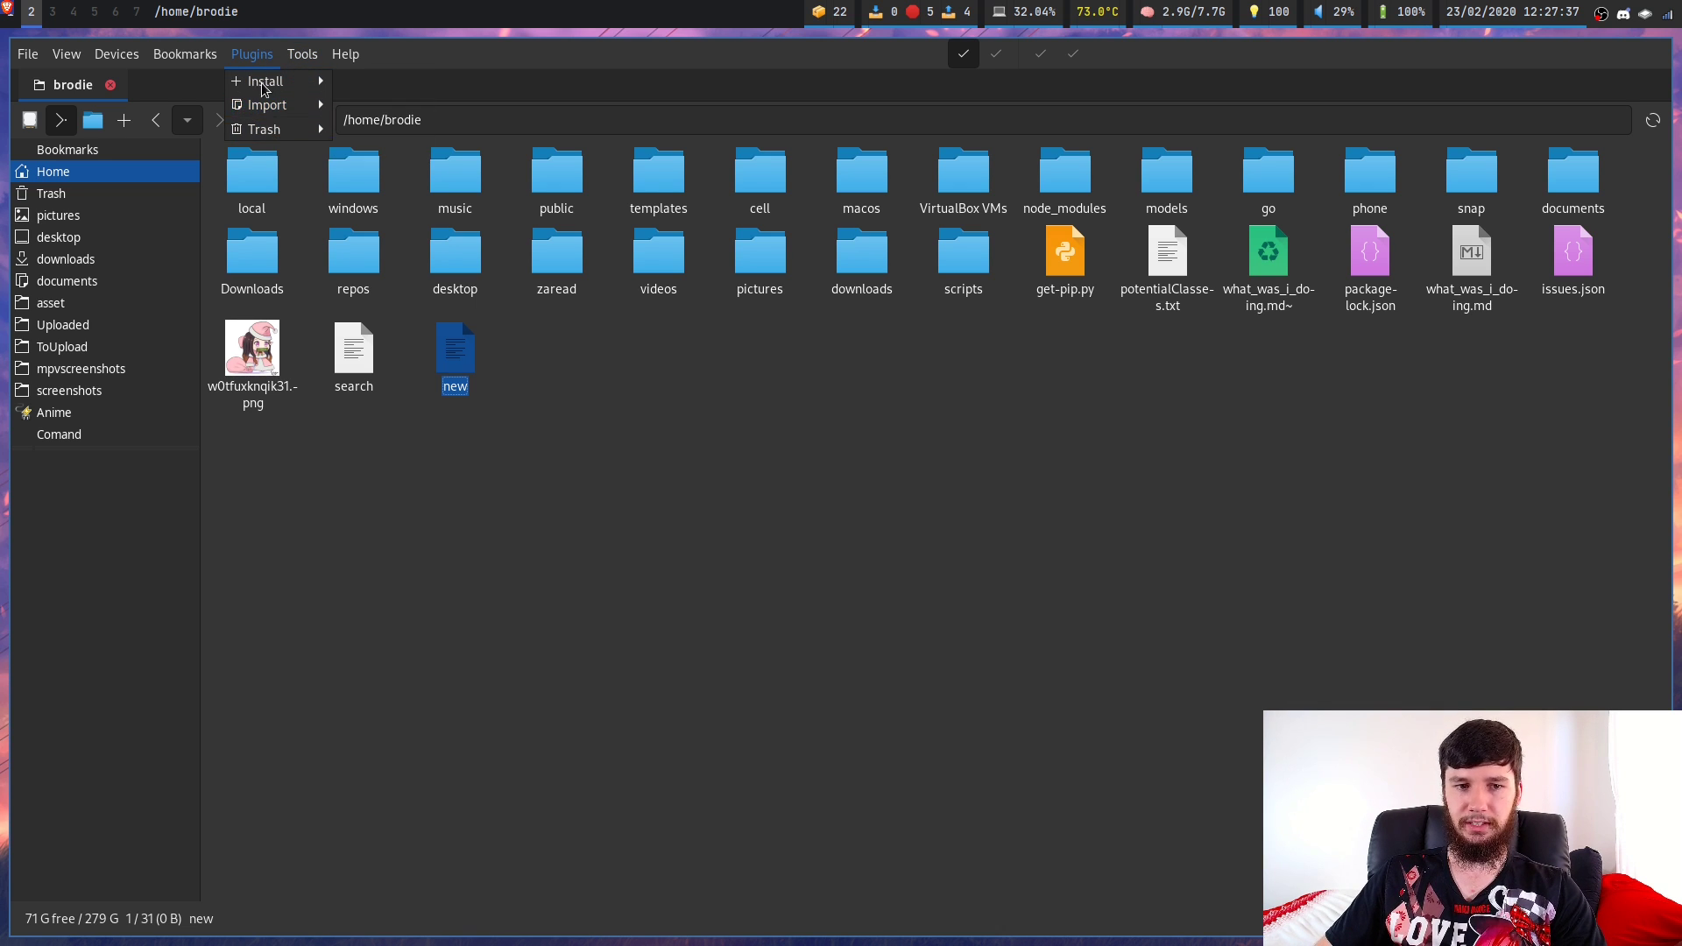
pyautogui.moveTo(275, 144)
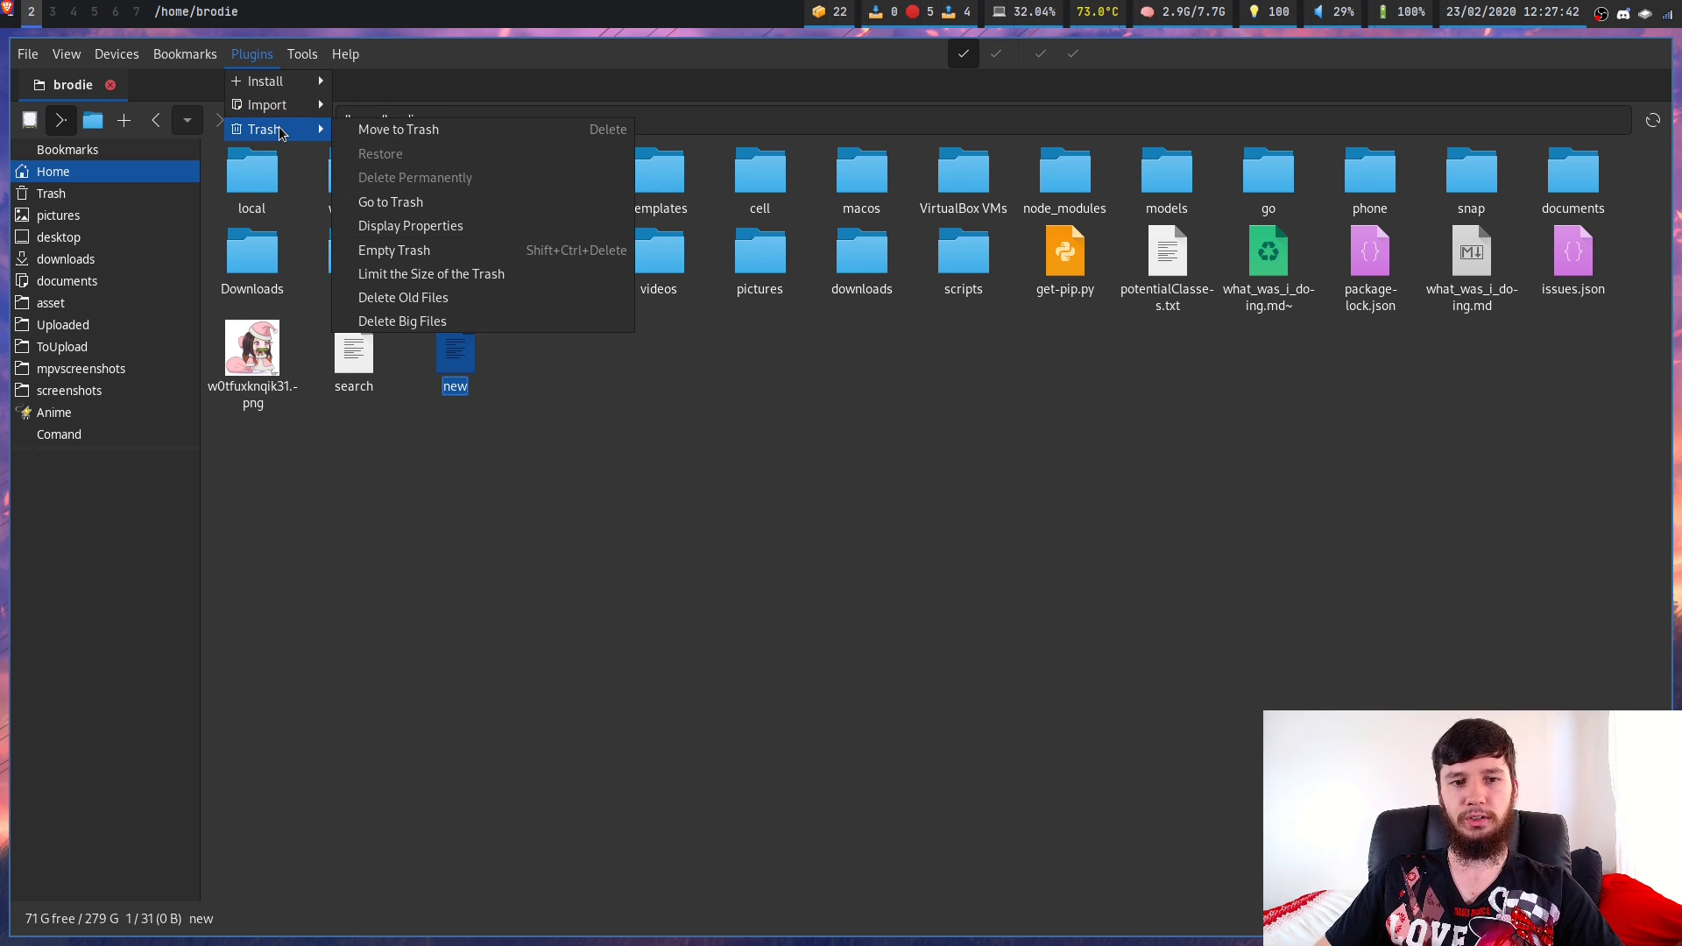
pyautogui.click(428, 133)
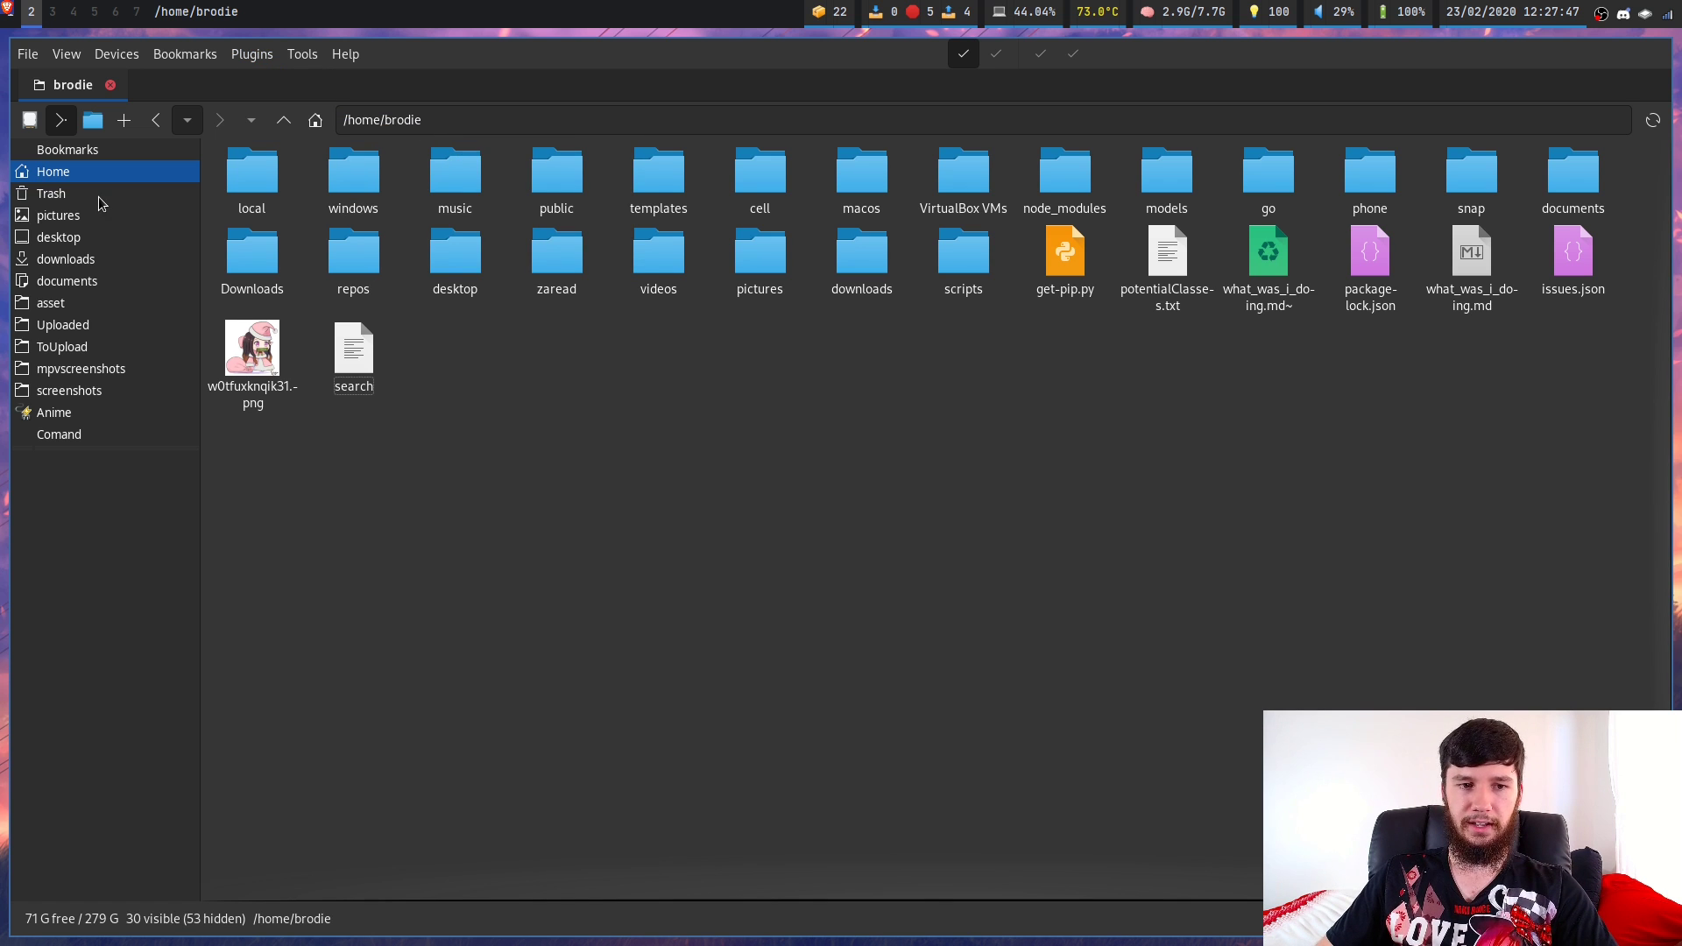
# Check the trash folder for the newly trashed file, and return to the home folder
pyautogui.click(98, 194)
pyautogui.scroll(-5, 555, 443)
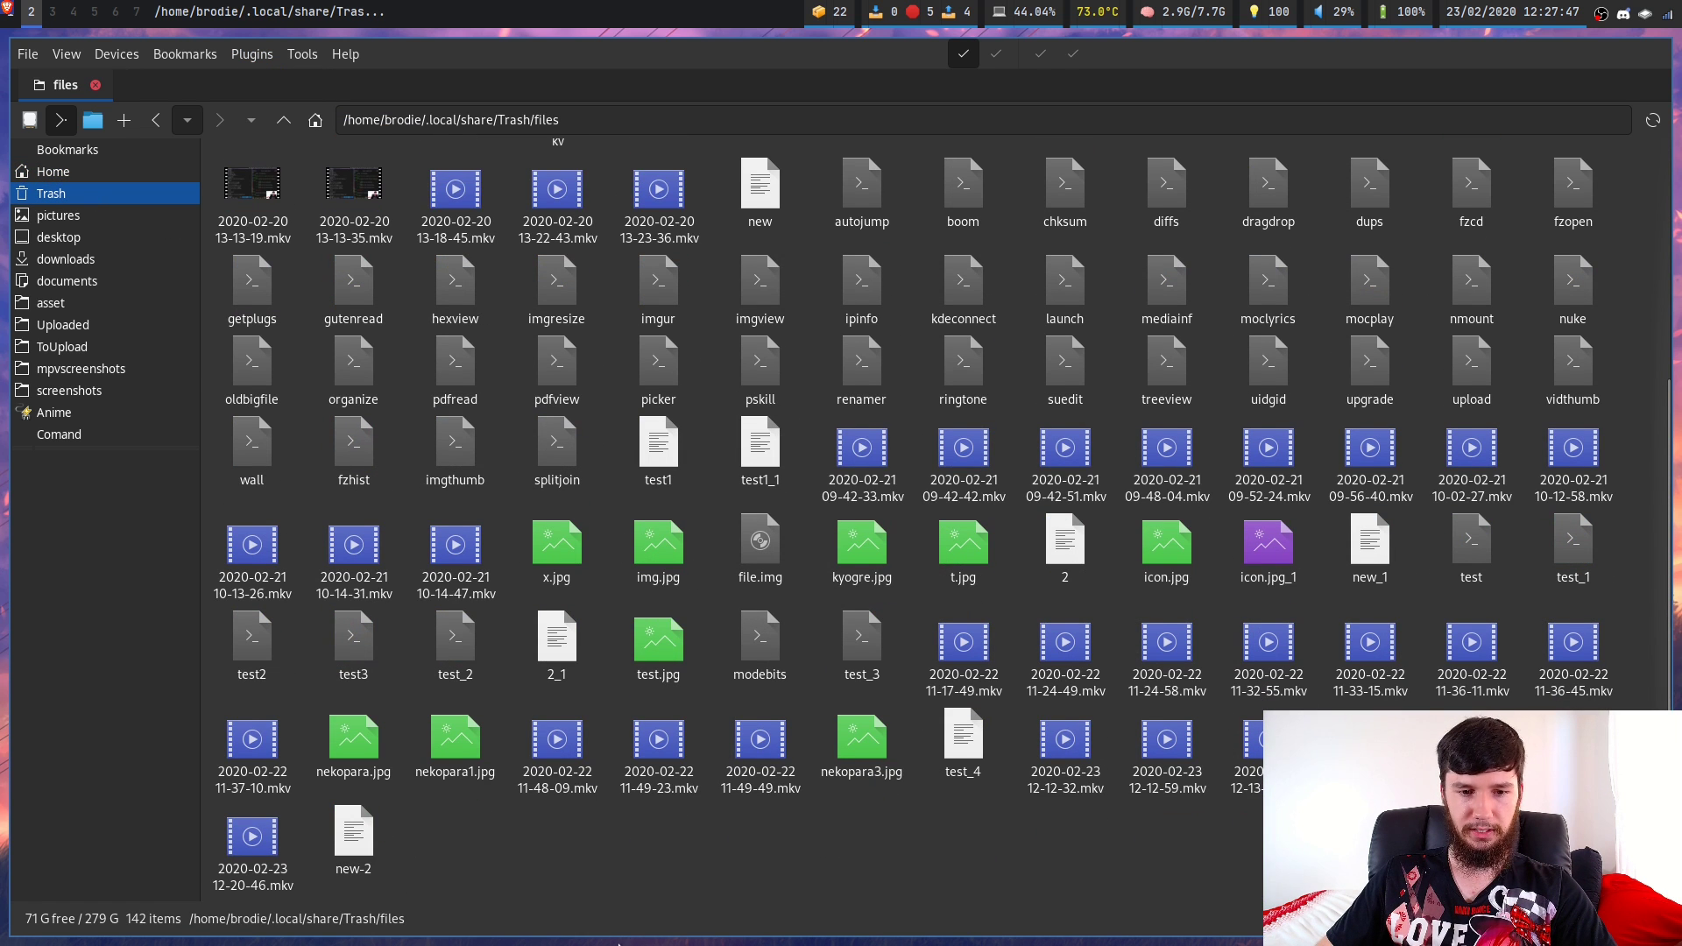
pyautogui.click(367, 850)
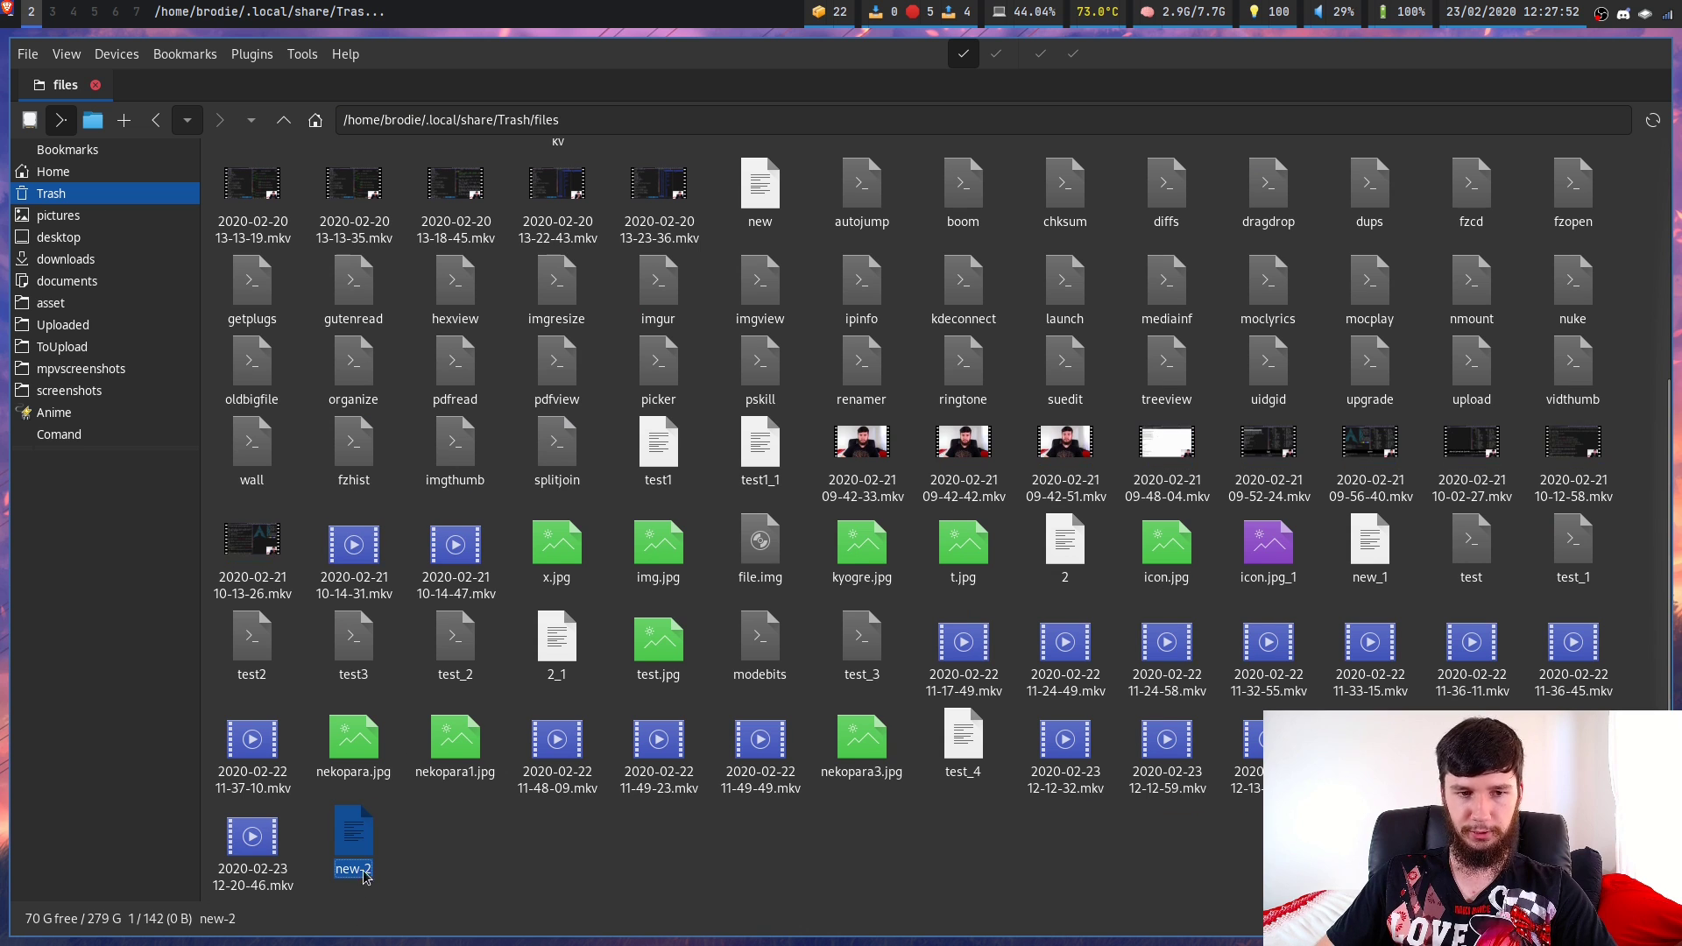
pyautogui.click(156, 120)
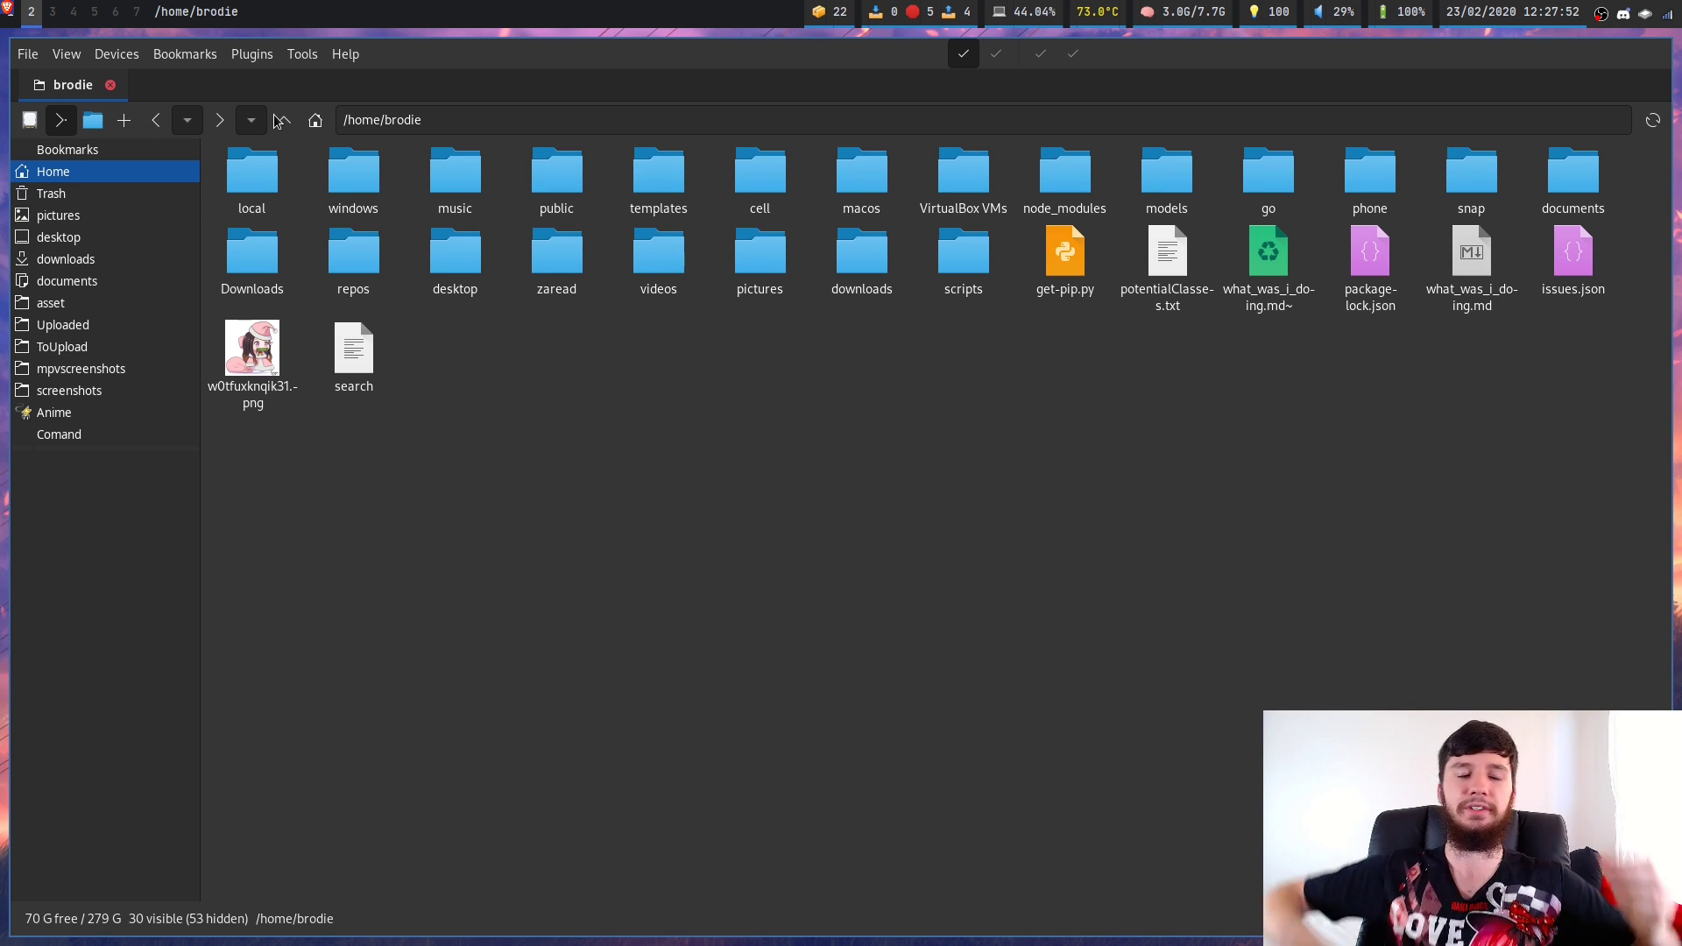
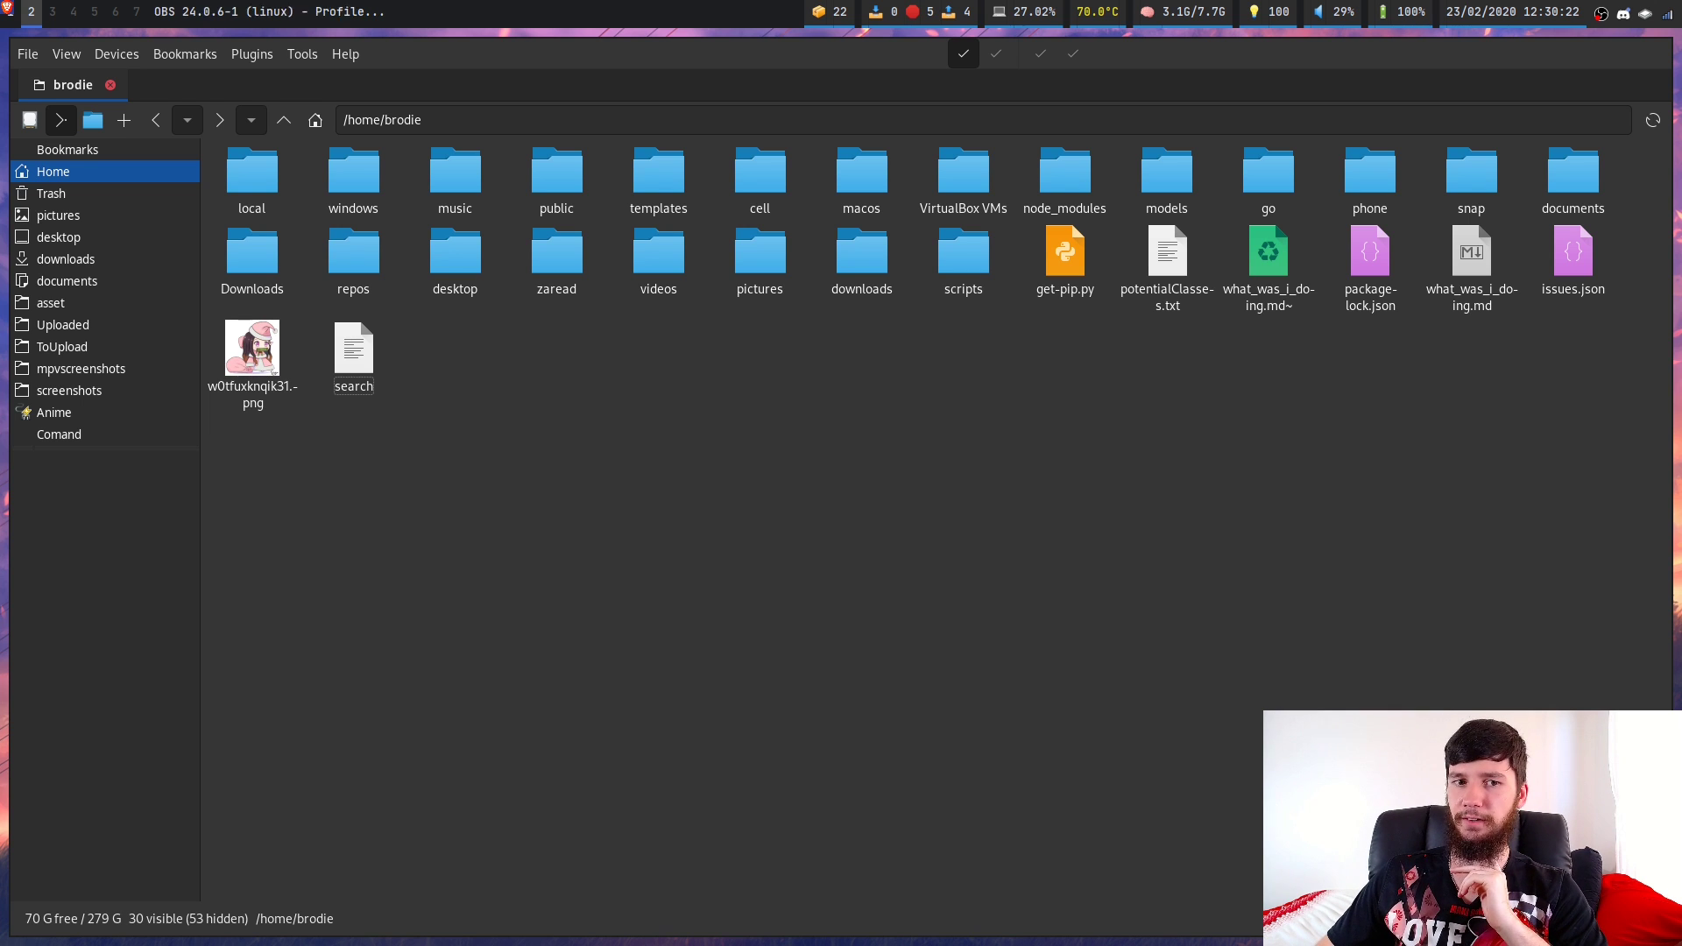
# View the file chooser for installing a plugin from a file, and cancel it
pyautogui.click(246, 54)
pyautogui.moveTo(286, 128)
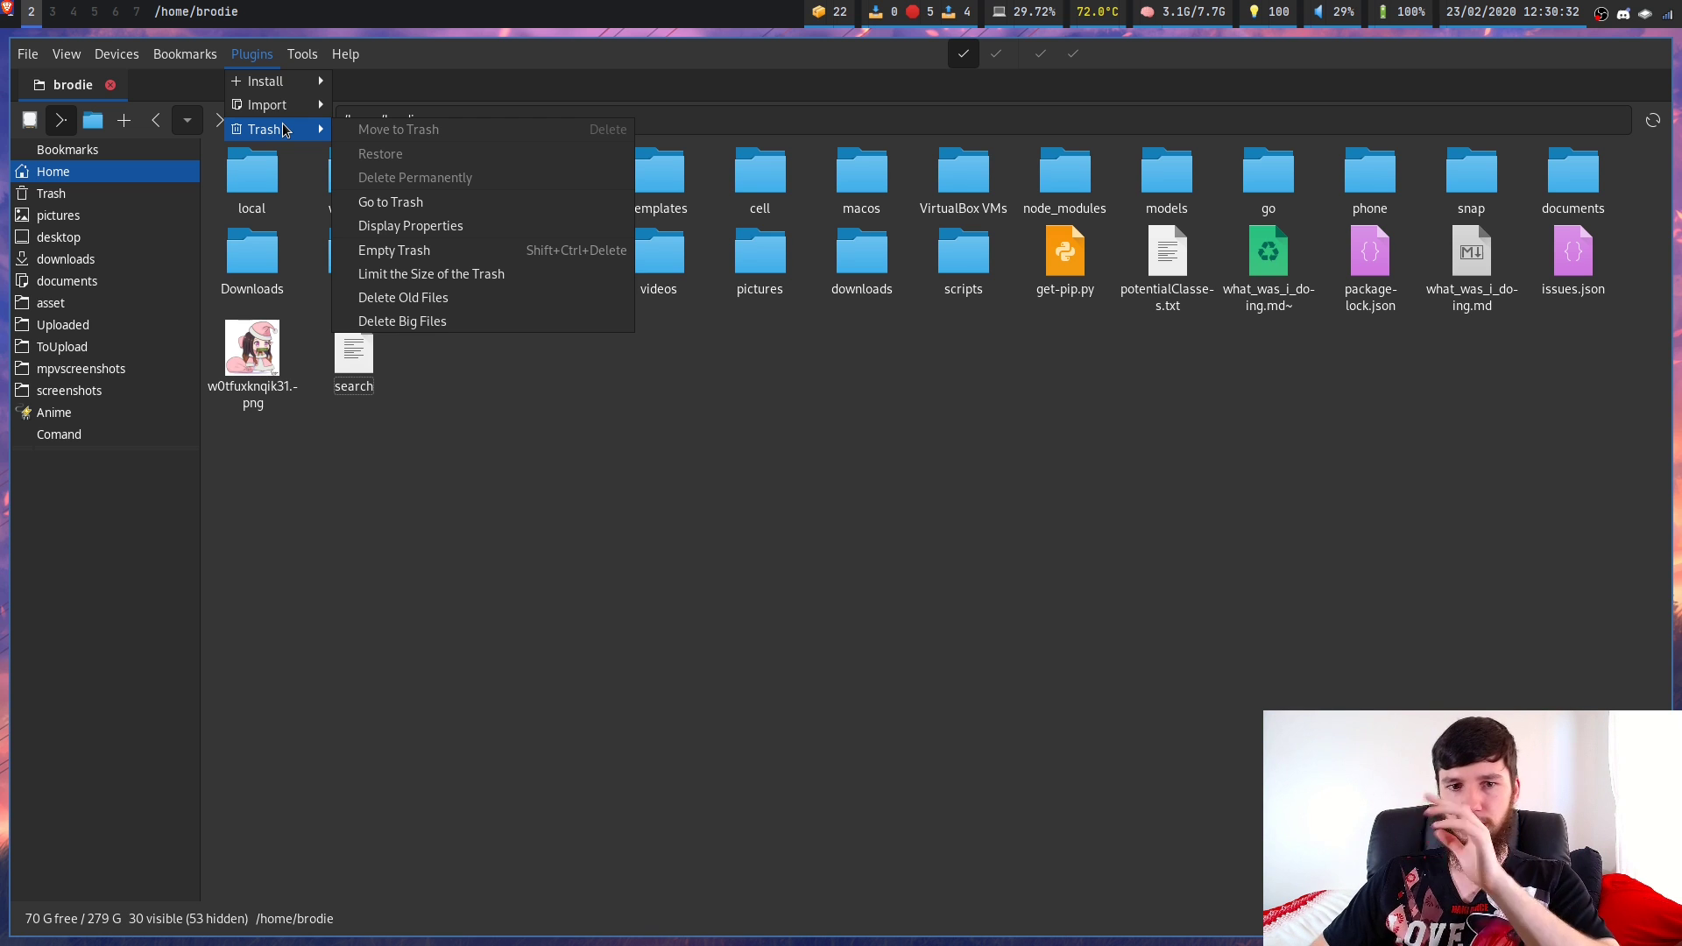
pyautogui.moveTo(298, 92)
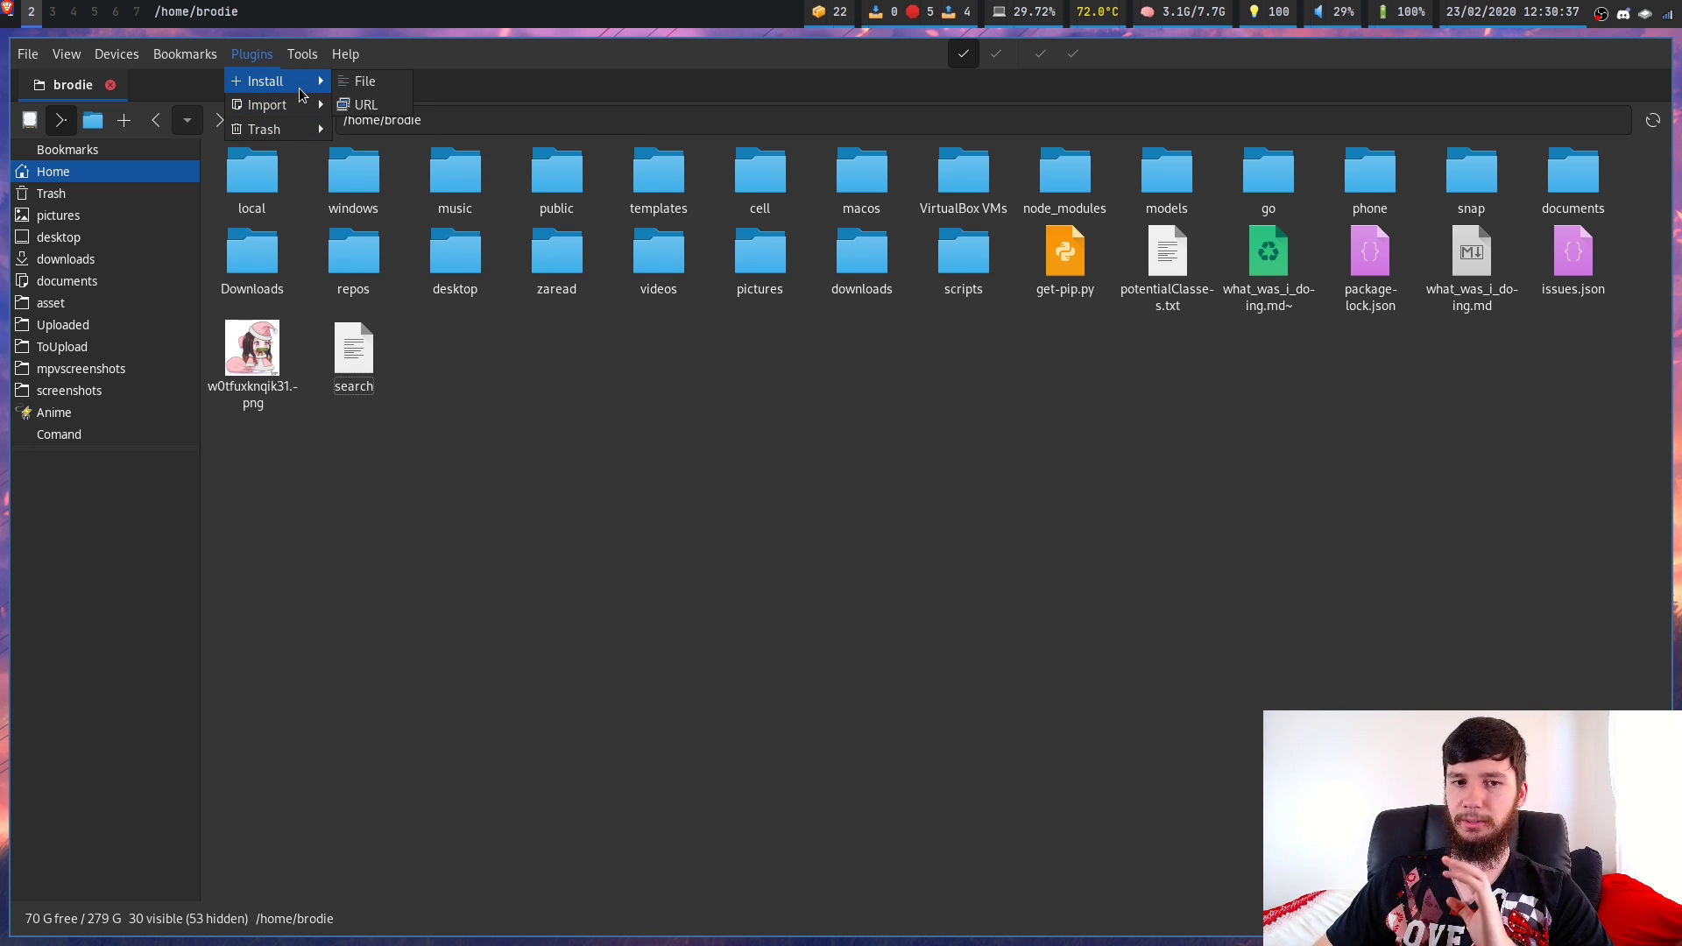
pyautogui.click(368, 82)
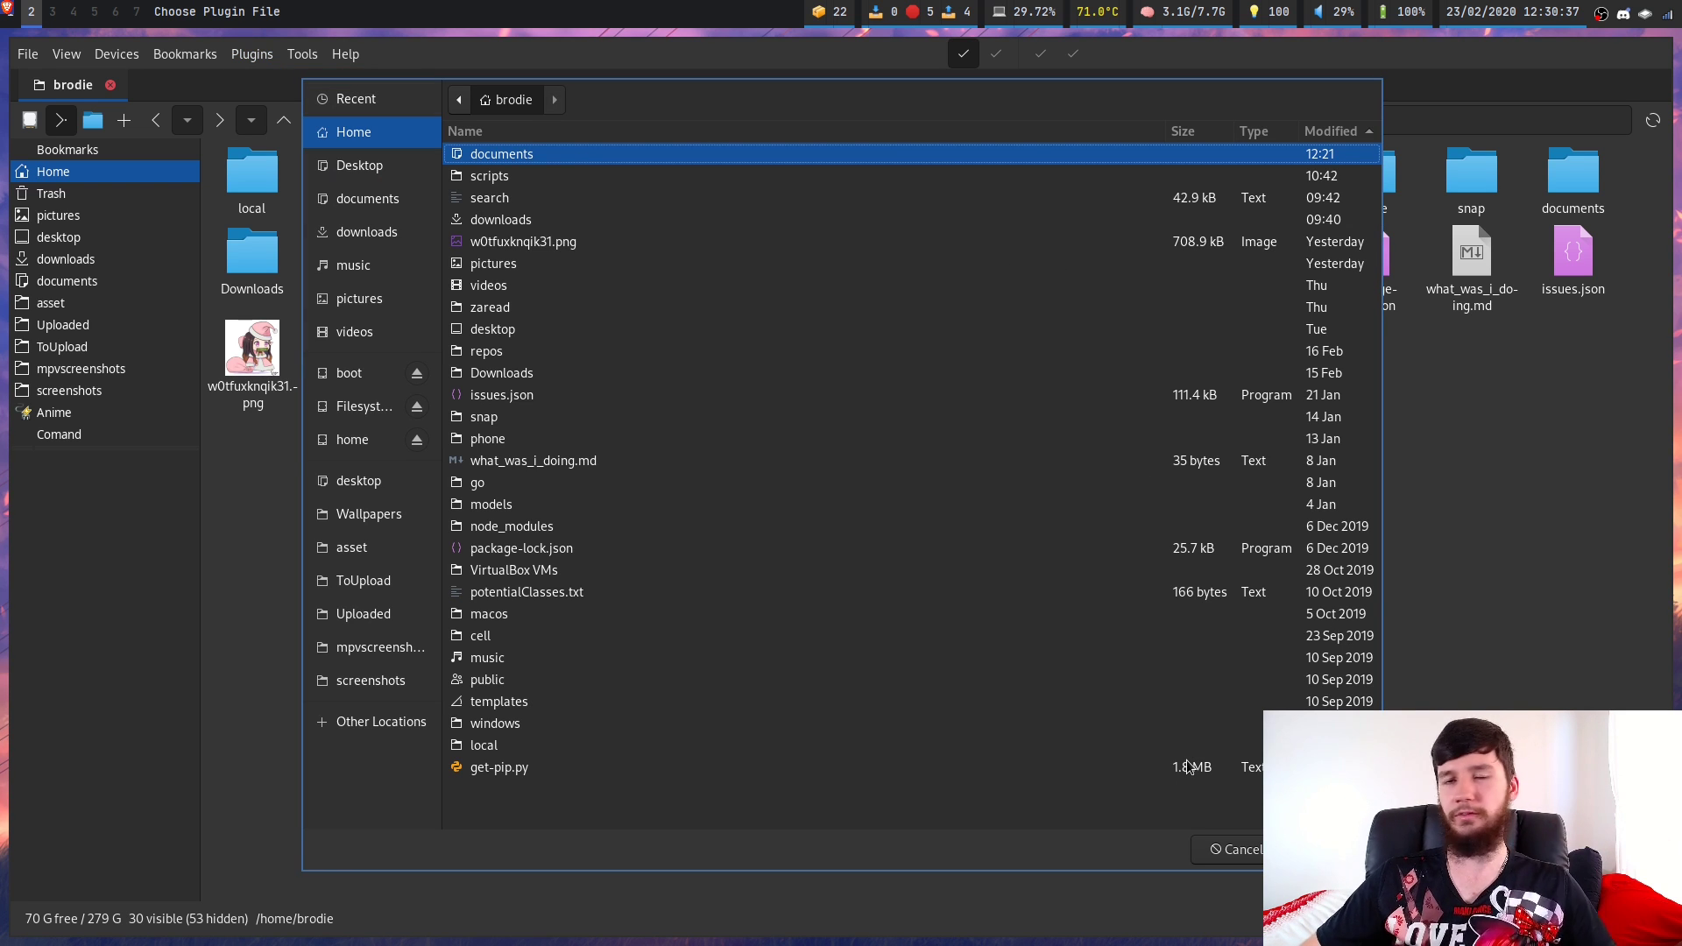
pyautogui.click(1251, 844)
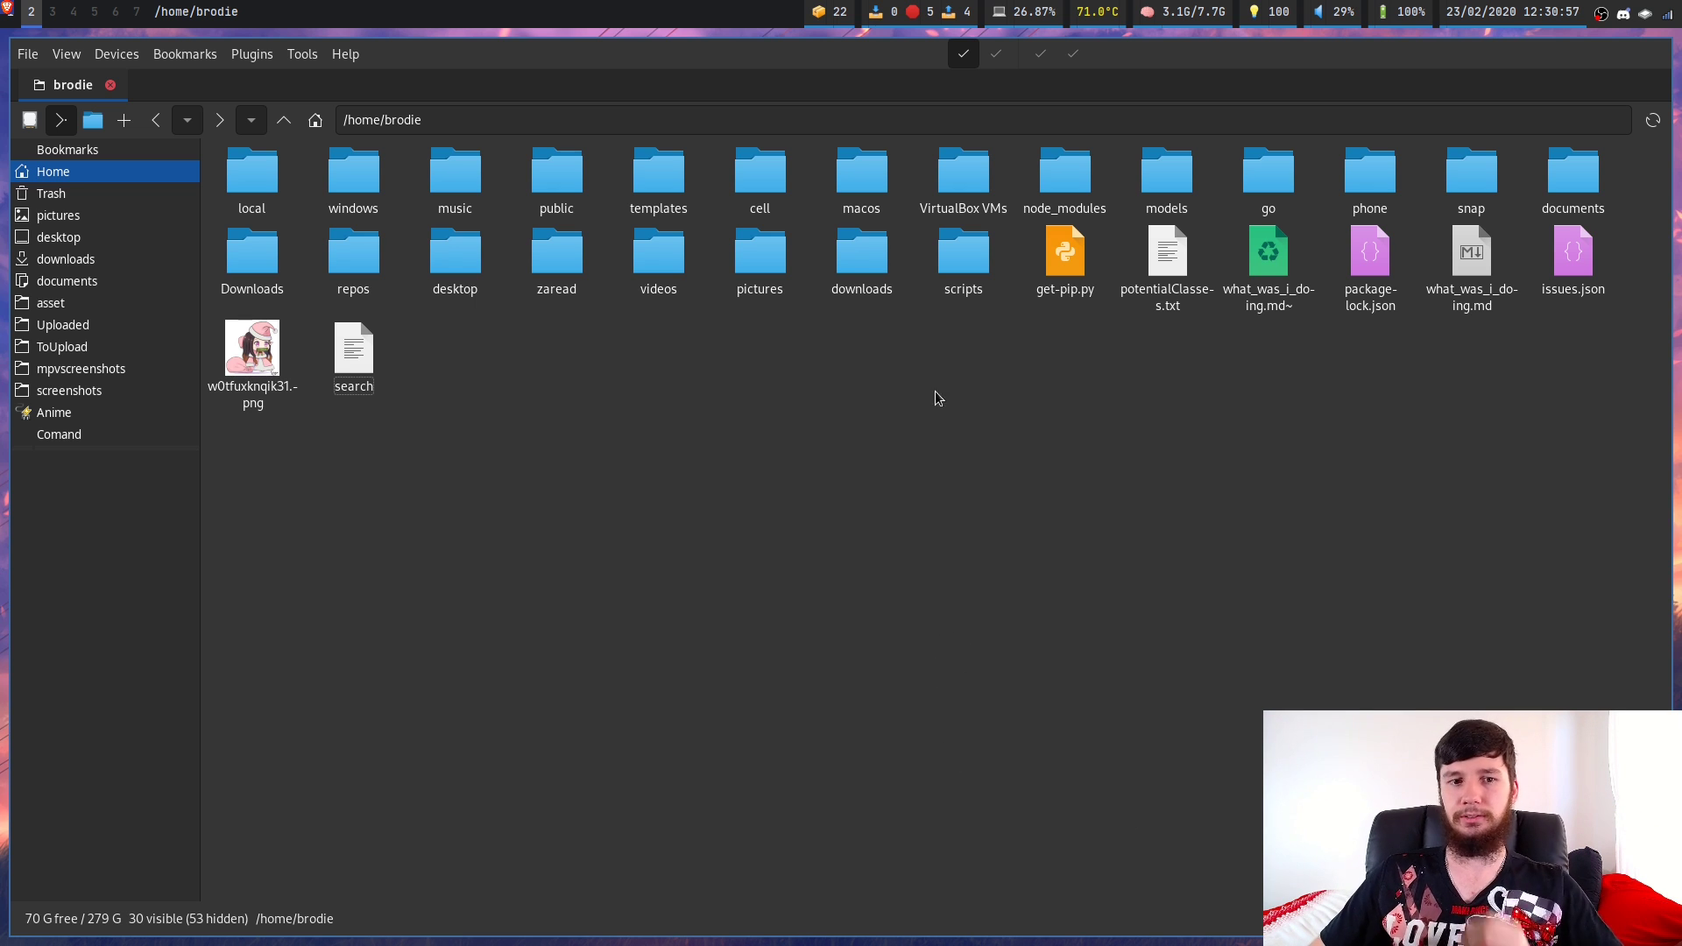
# Review the commands offered under Tools and by the Trash plugin
pyautogui.click(252, 53)
pyautogui.moveTo(302, 53)
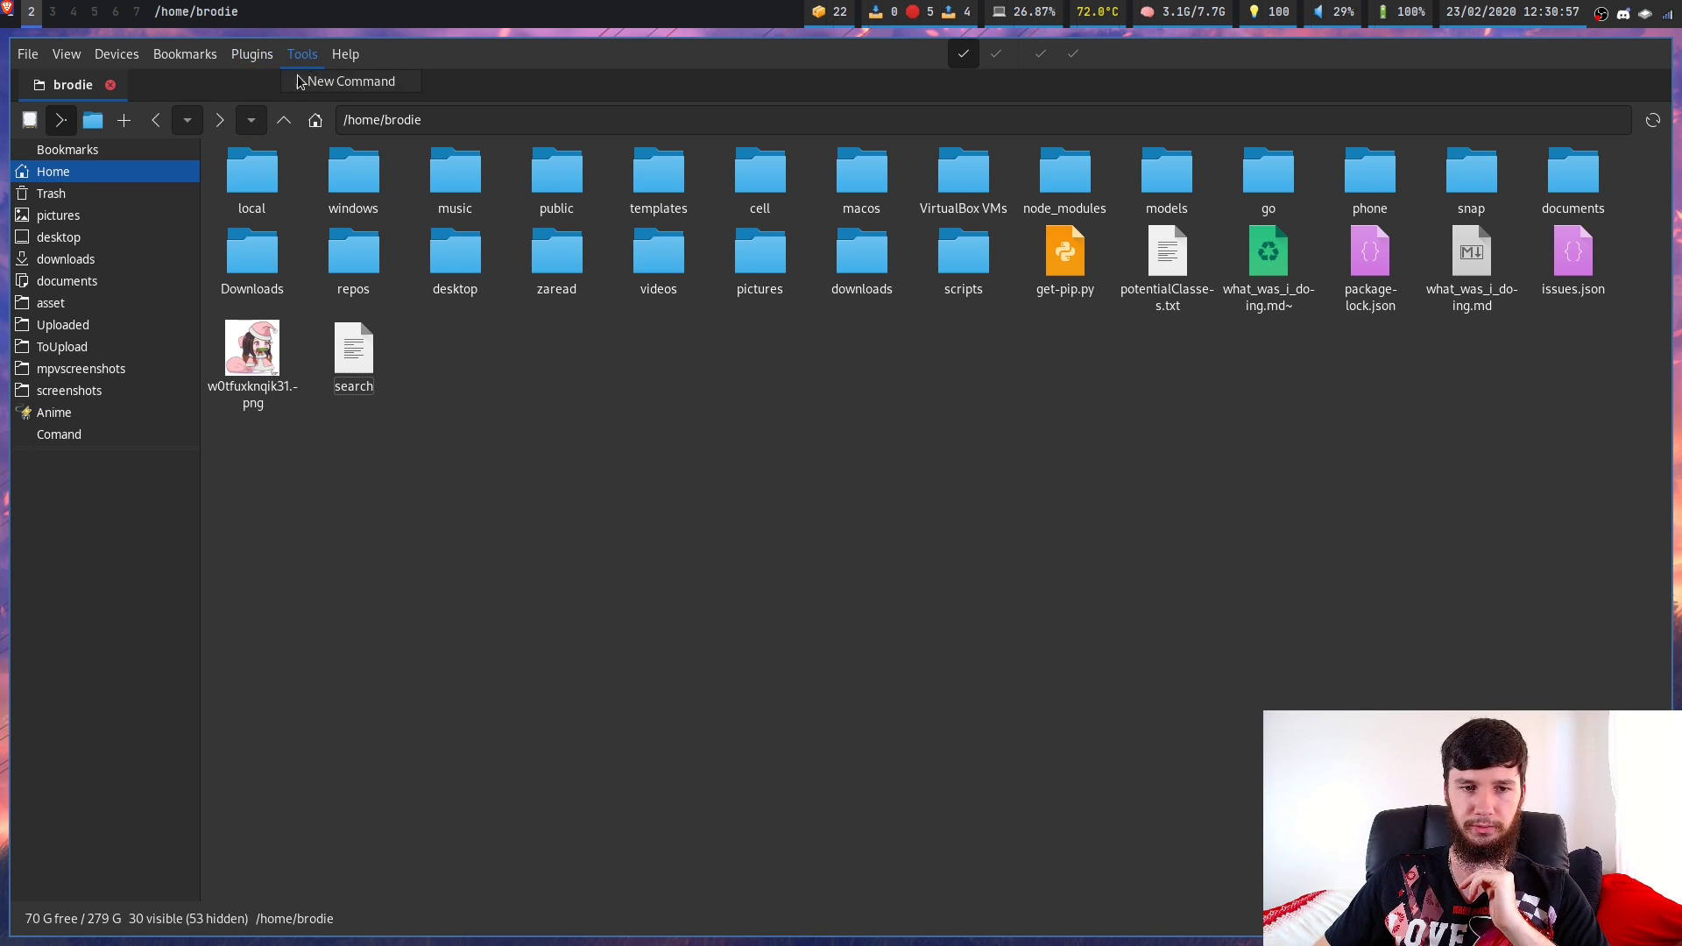
pyautogui.moveTo(251, 53)
pyautogui.moveTo(268, 81)
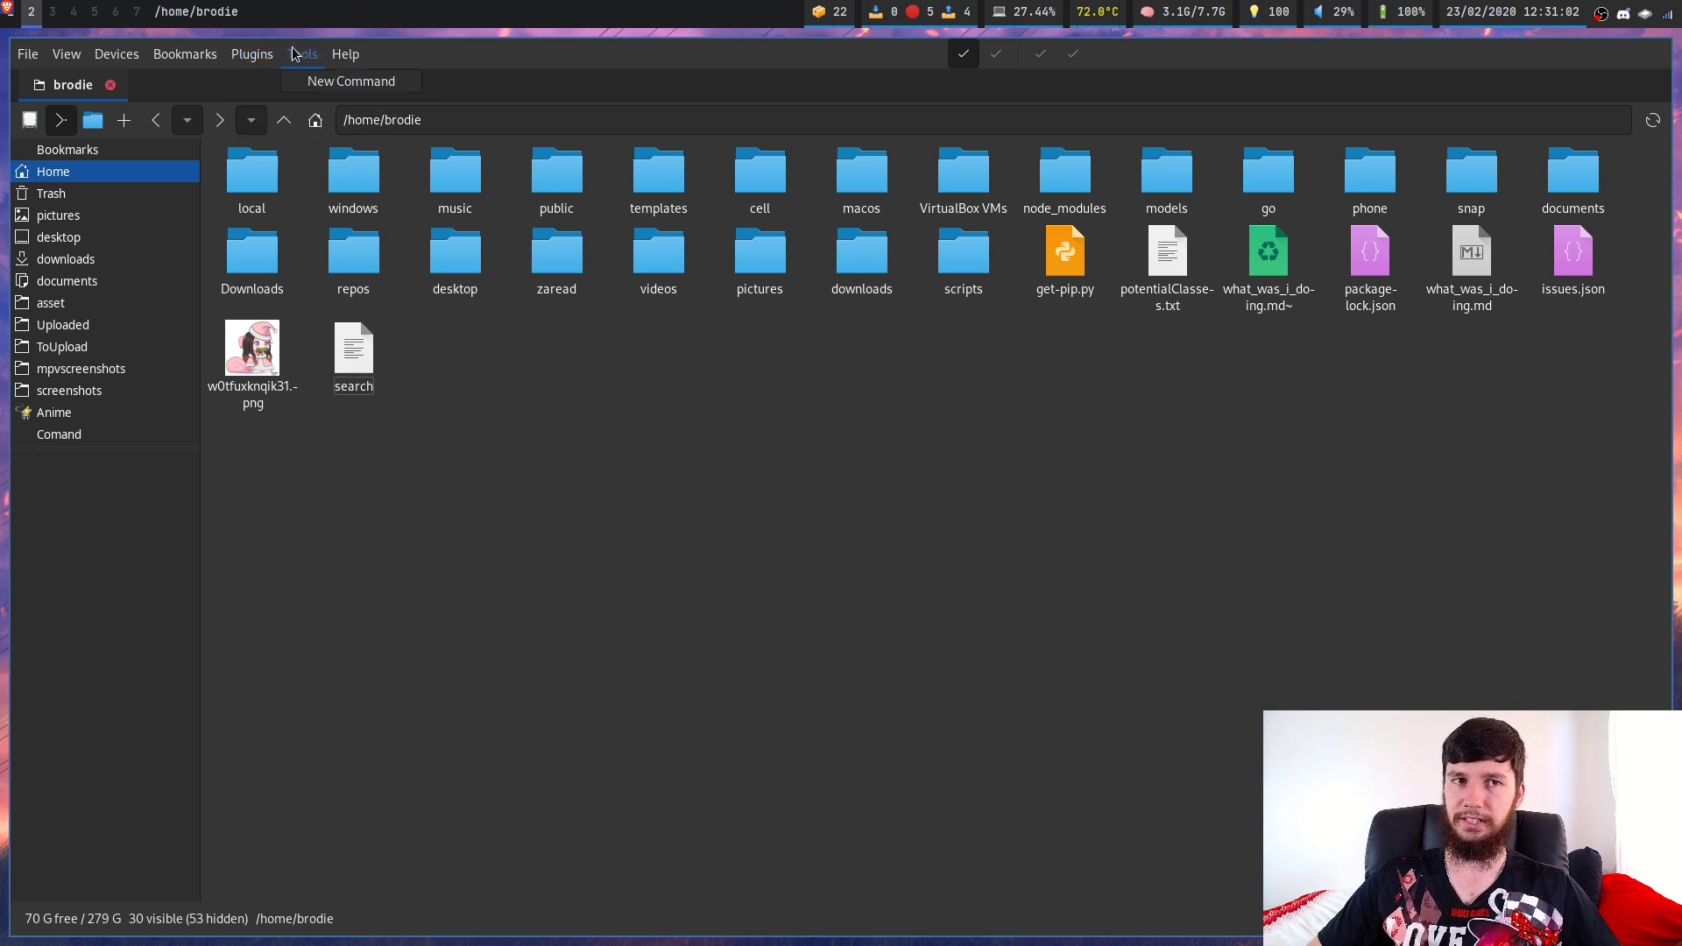
pyautogui.moveTo(197, 57)
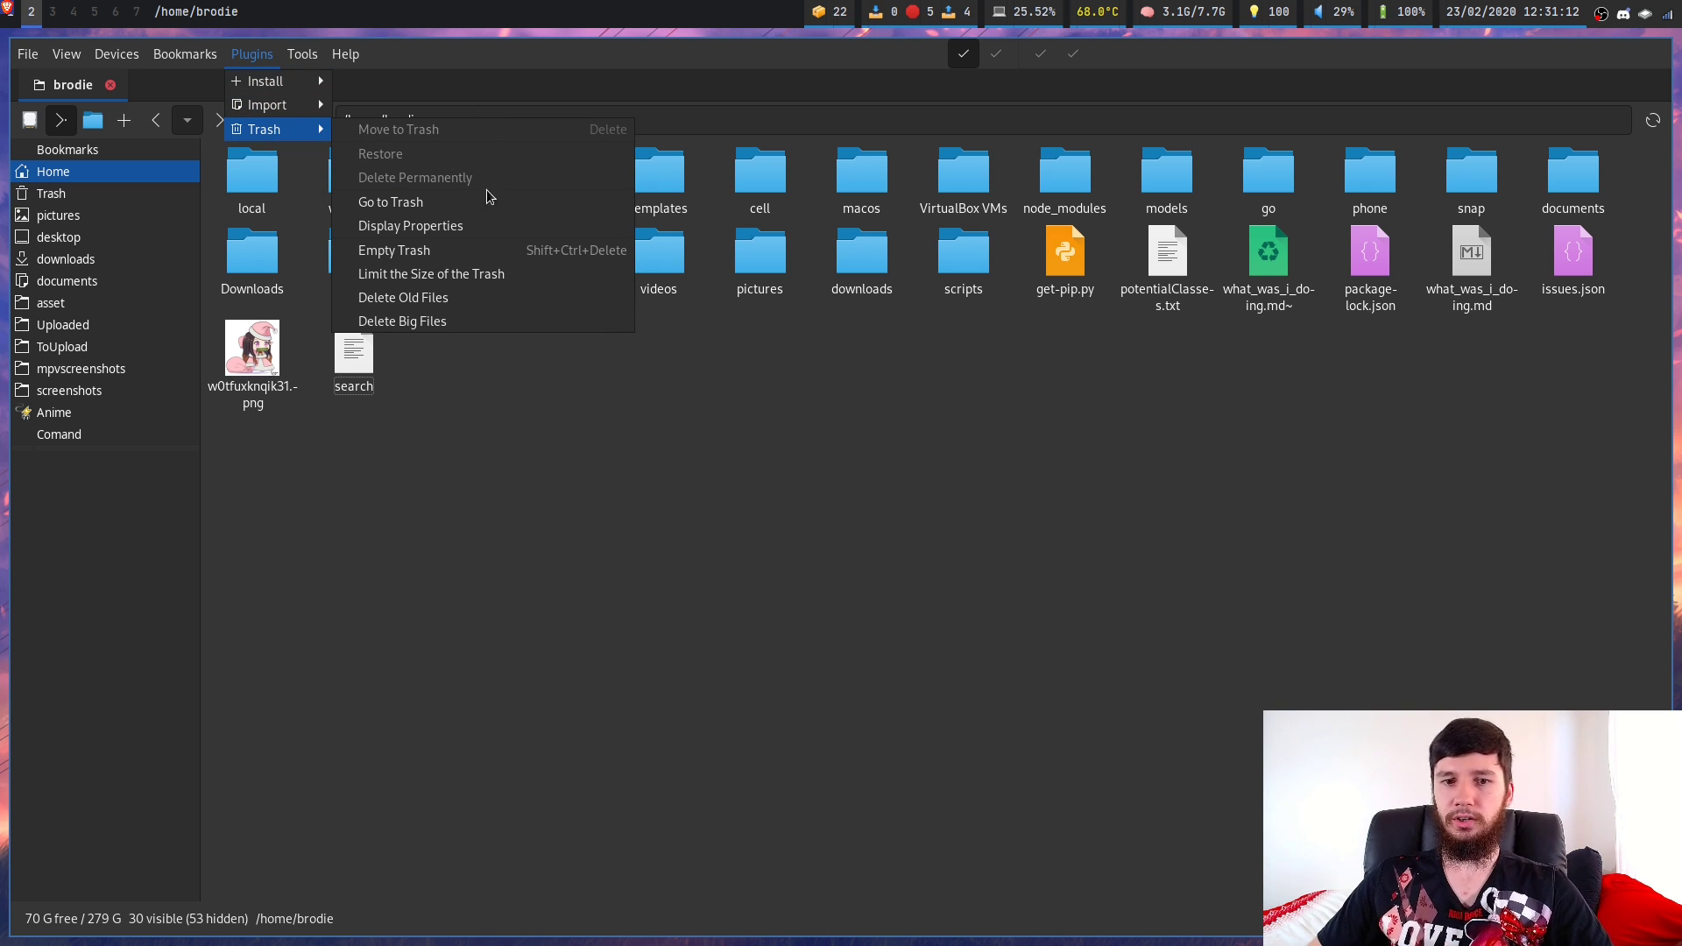
pyautogui.click(754, 424)
# Examine the context menu of the pictures folder for its available file commands
pyautogui.click(771, 262)
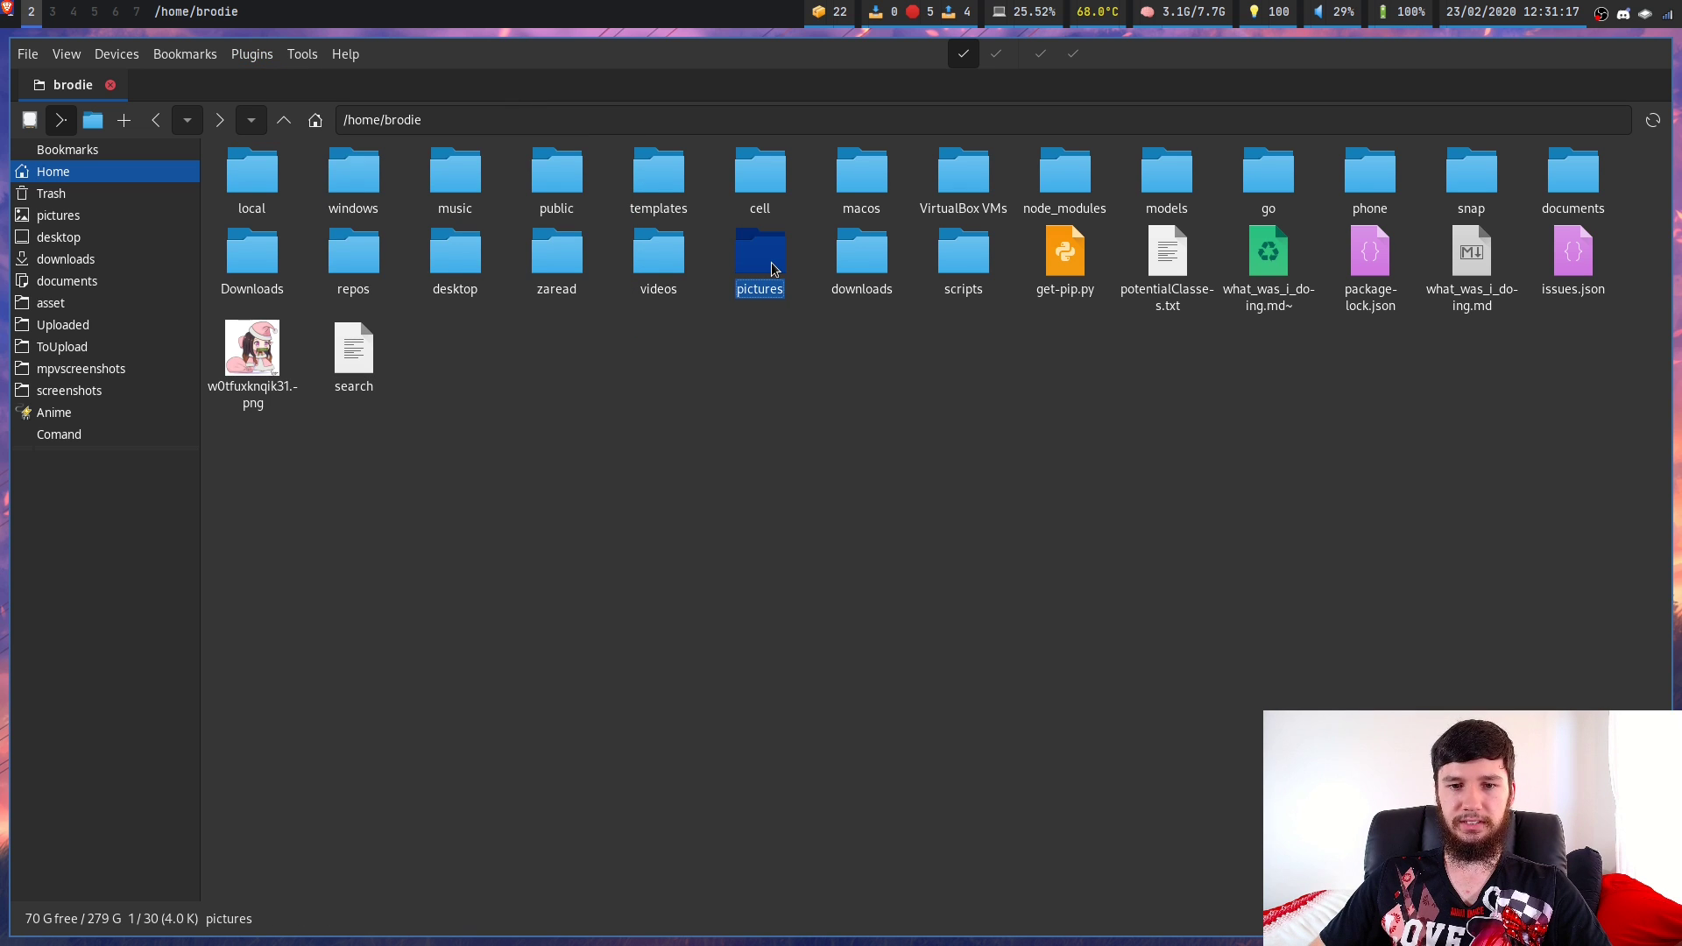
pyautogui.rightClick(771, 261)
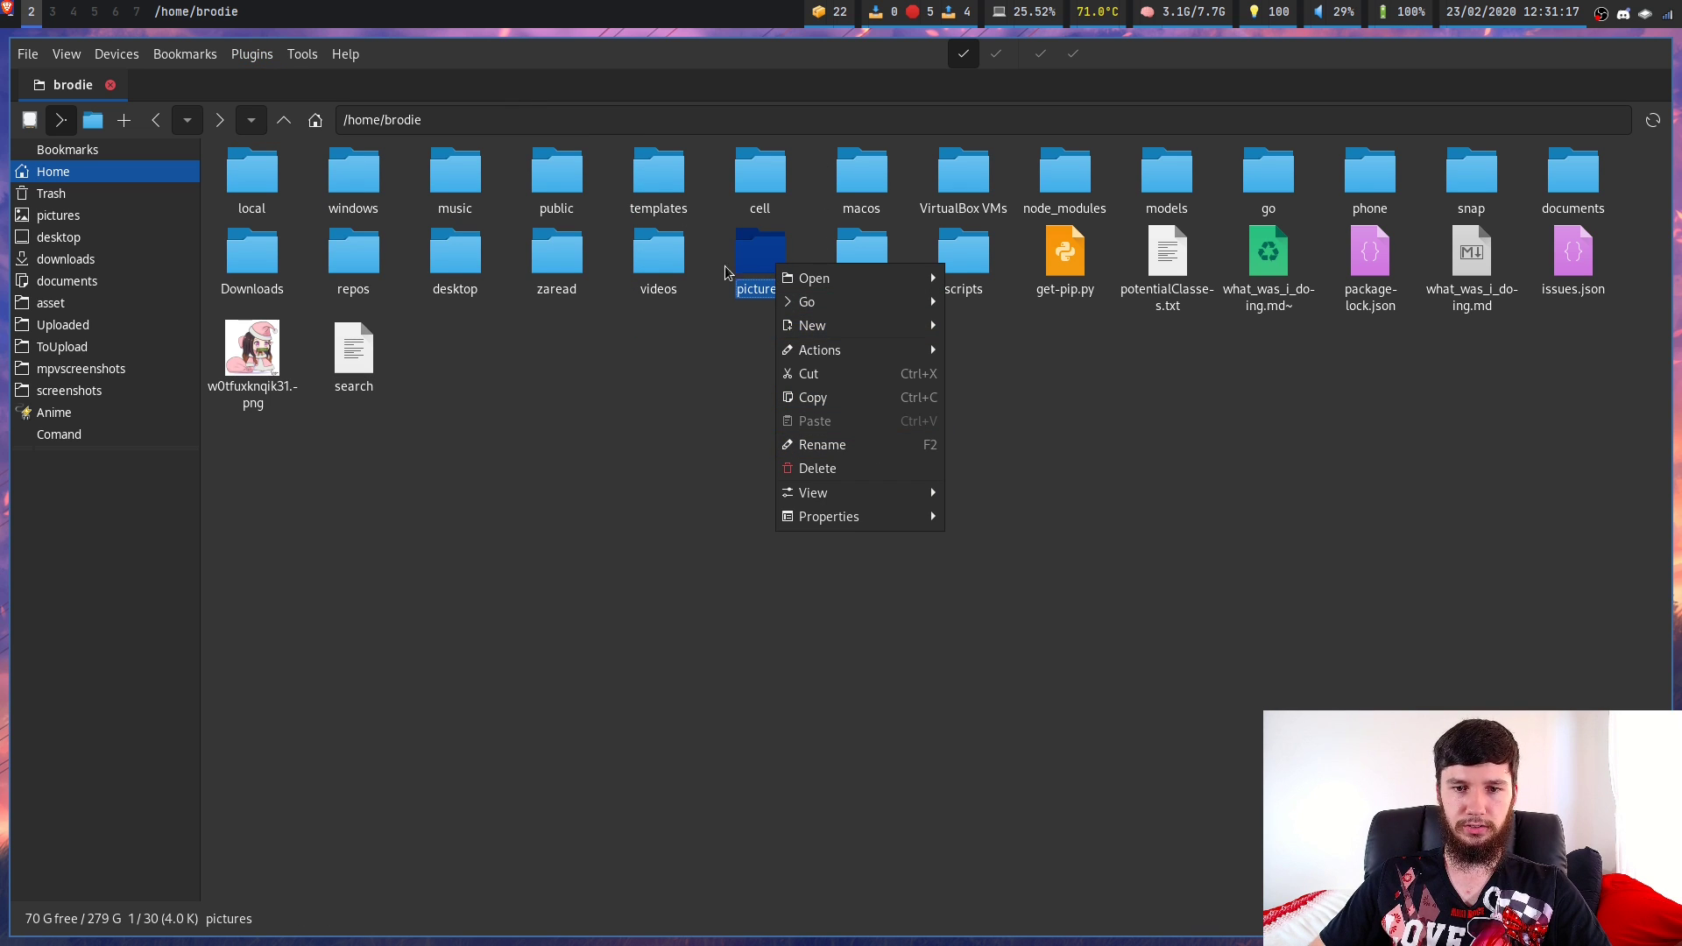
pyautogui.click(761, 226)
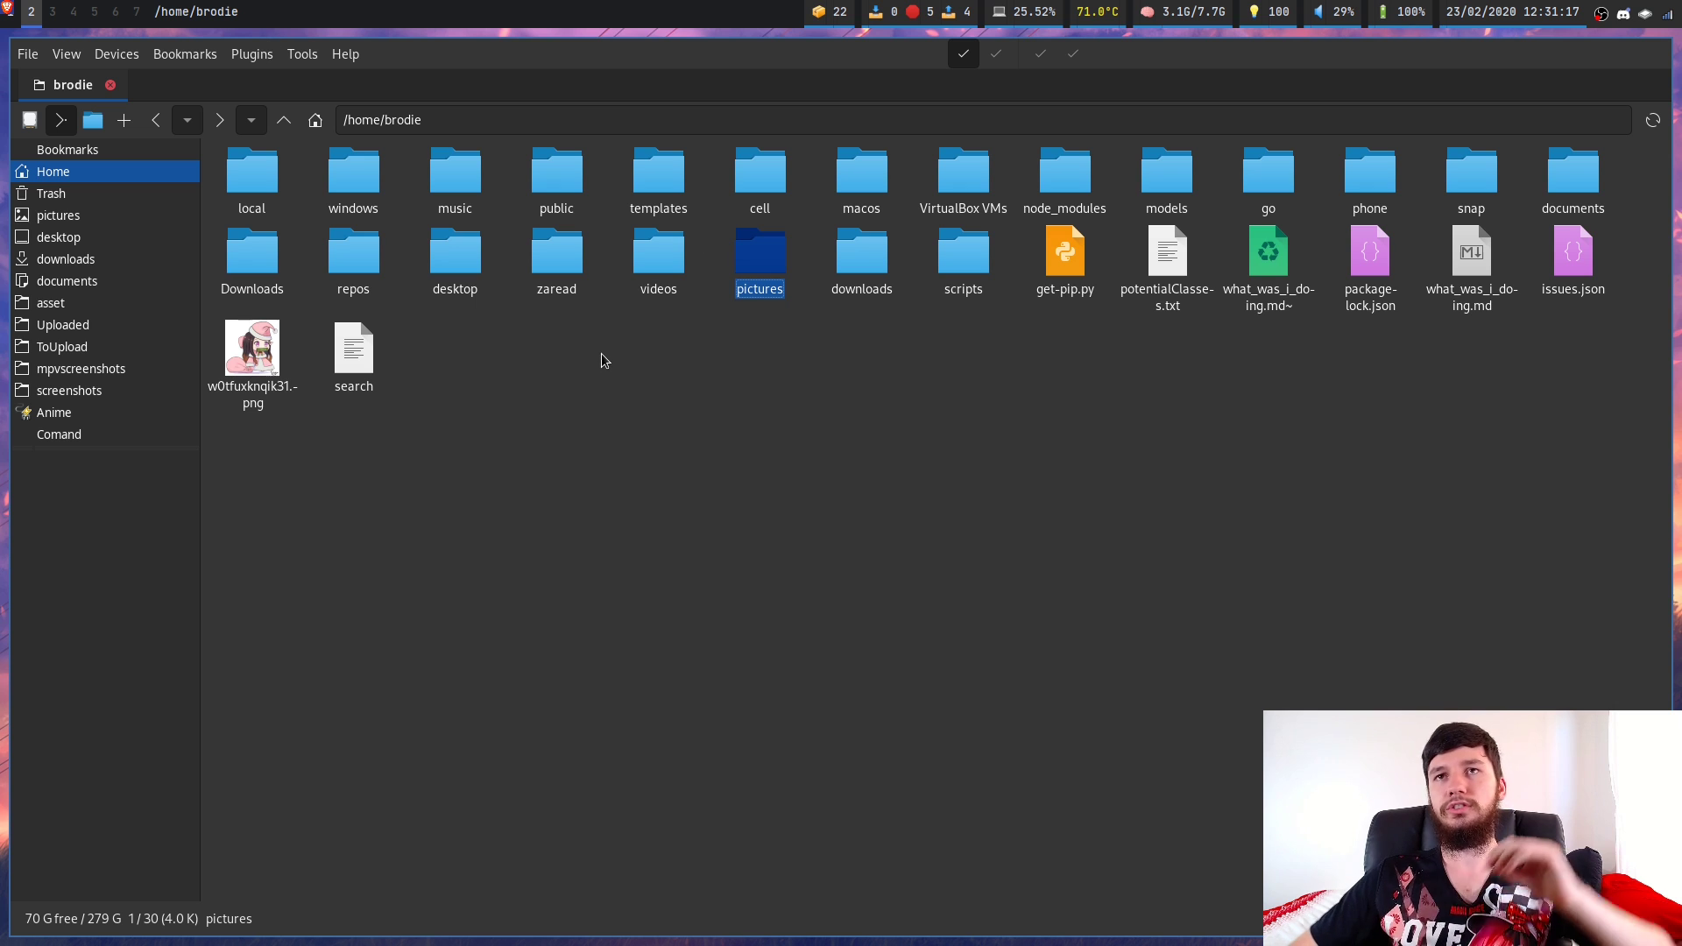
# Assign K as the shortcut key for the Trash plugin's Move to Trash command in its menu item properties
pyautogui.click(251, 54)
pyautogui.moveTo(305, 131)
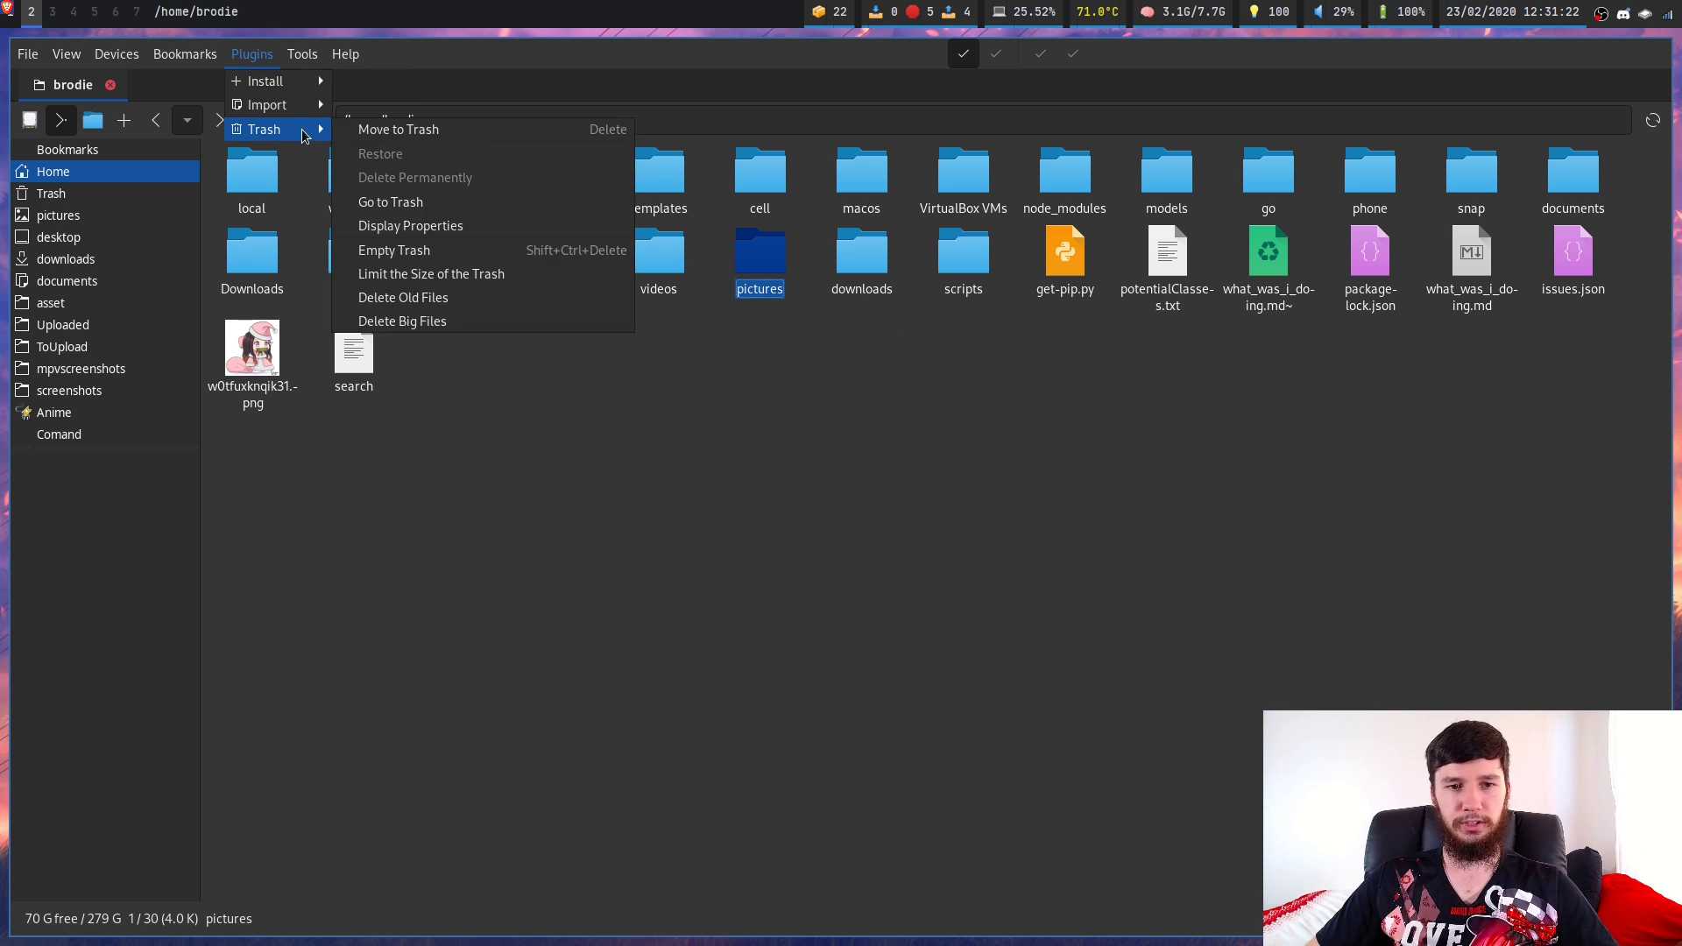
pyautogui.rightClick(479, 133)
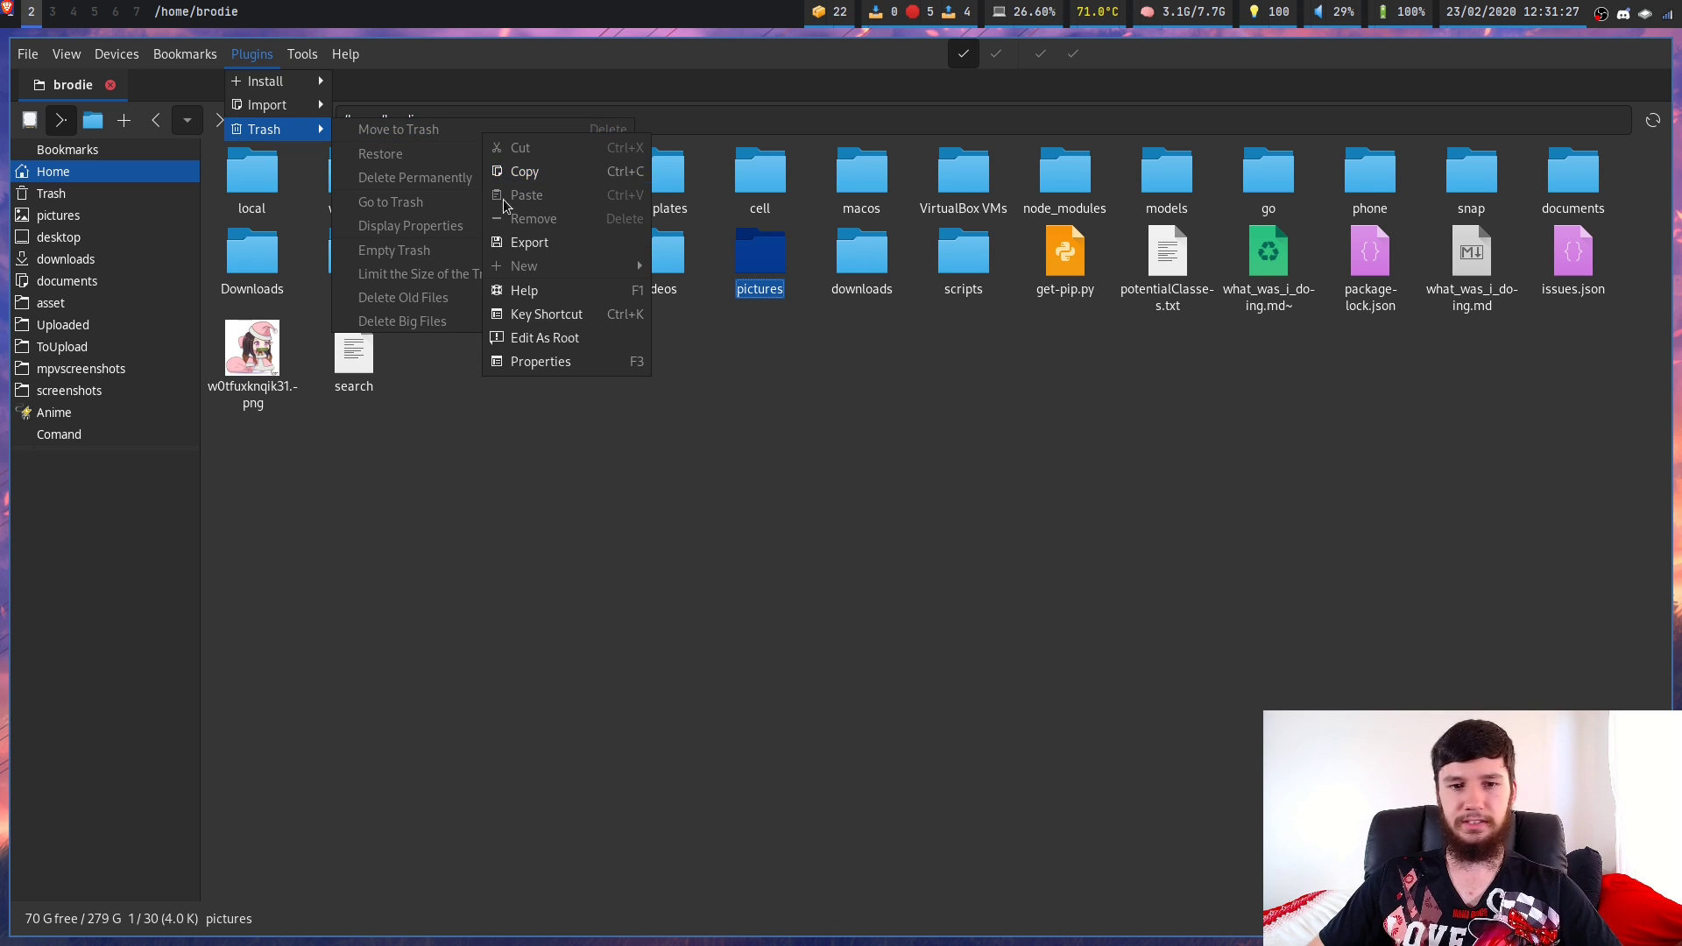
pyautogui.click(593, 363)
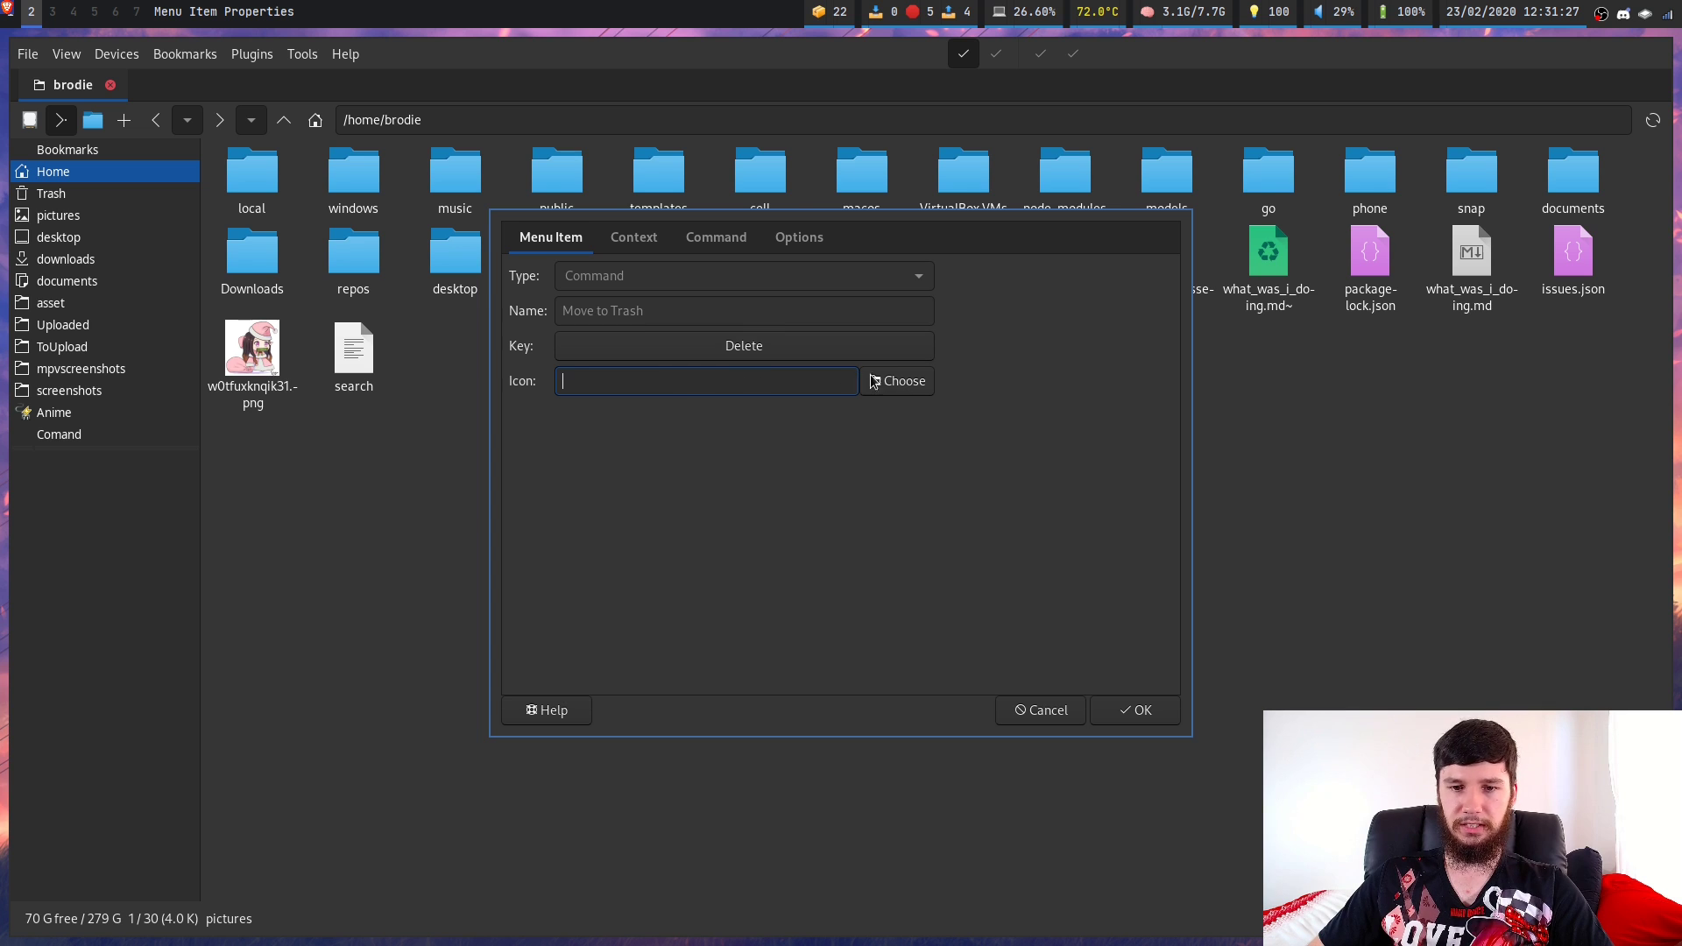
pyautogui.click(756, 350)
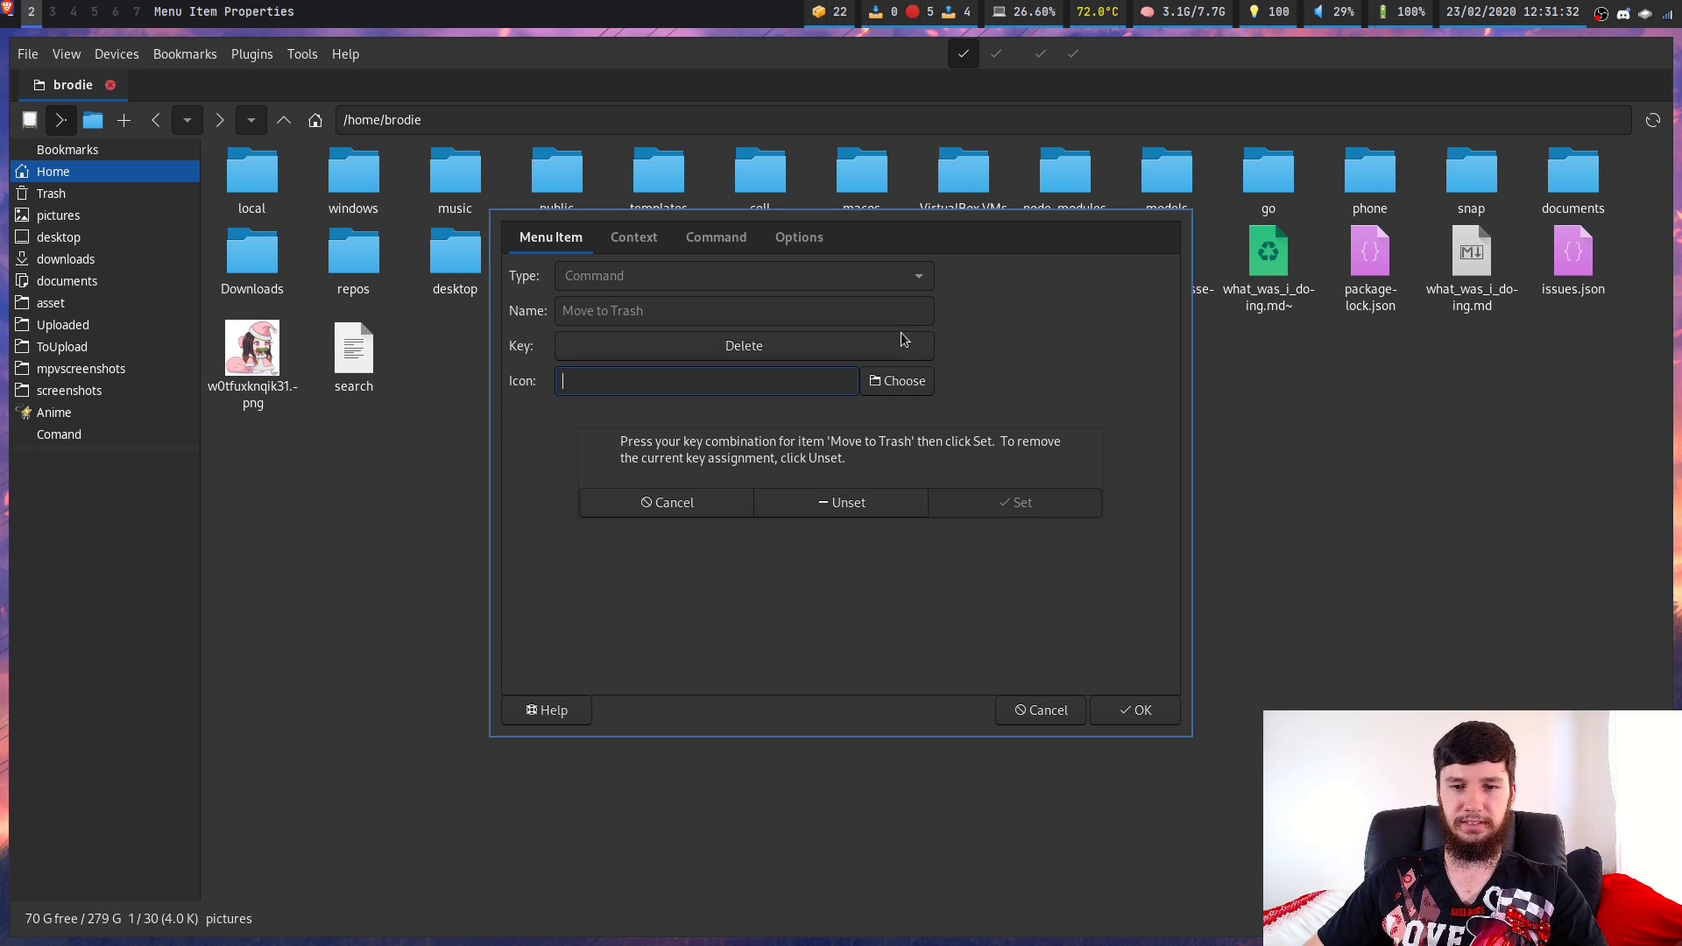
pyautogui.press('k')
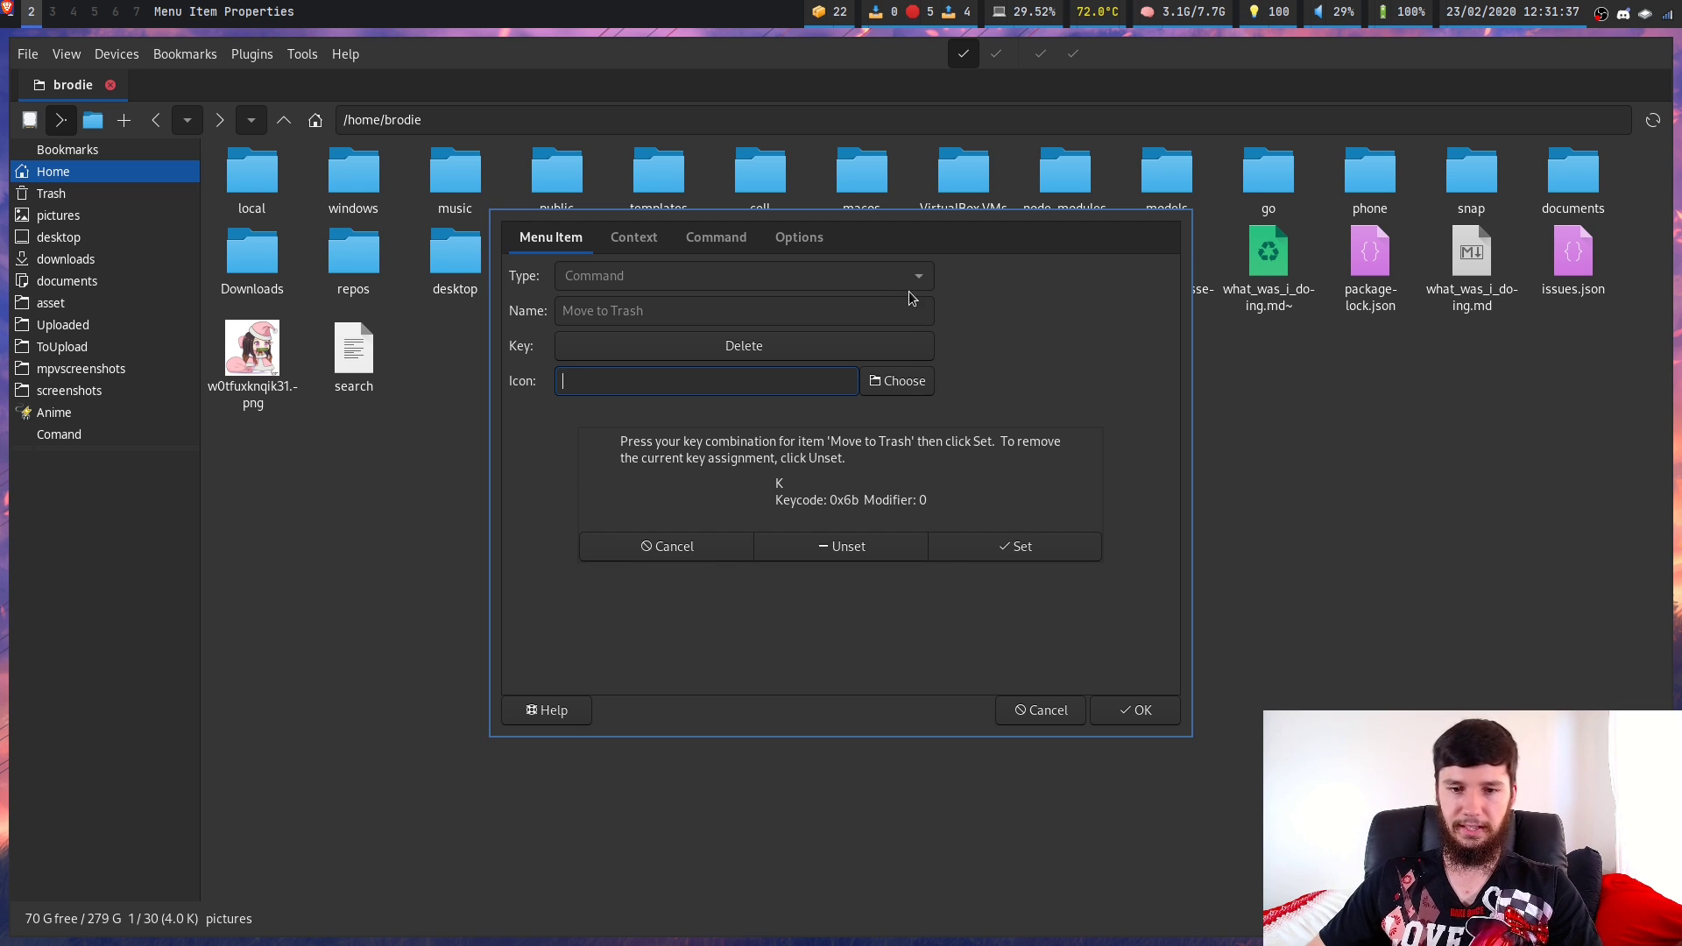
pyautogui.click(1008, 547)
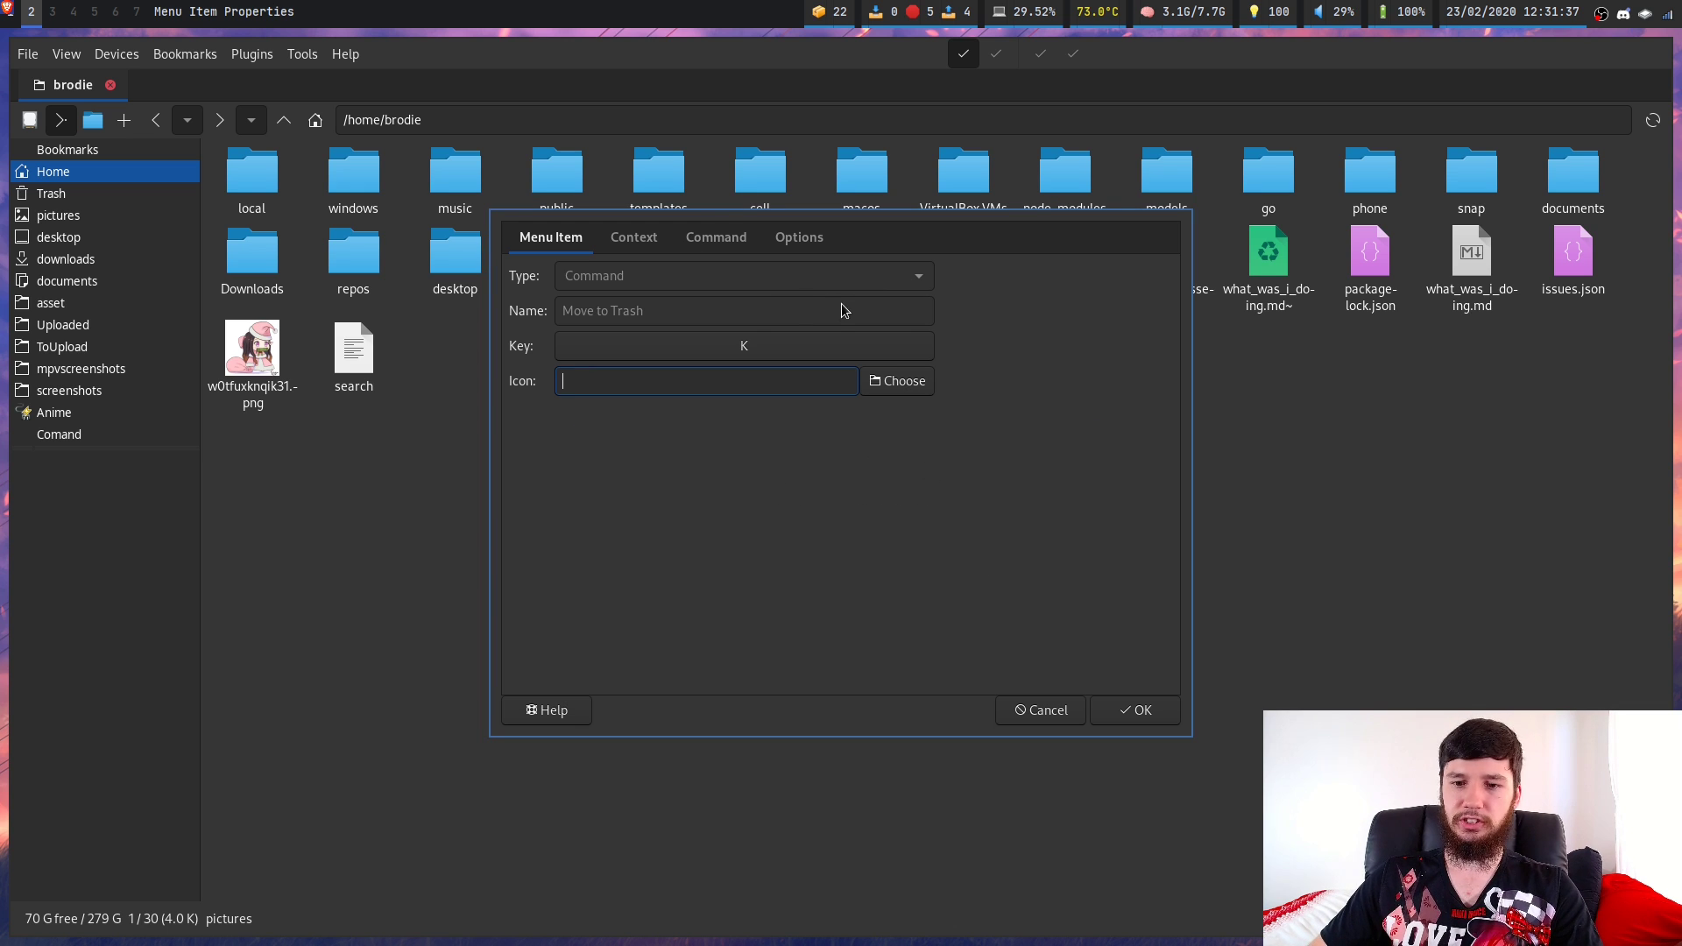
# Set the Move to Trash shortcut back to the Delete key and close its properties
pyautogui.click(803, 354)
pyautogui.press('Delete')
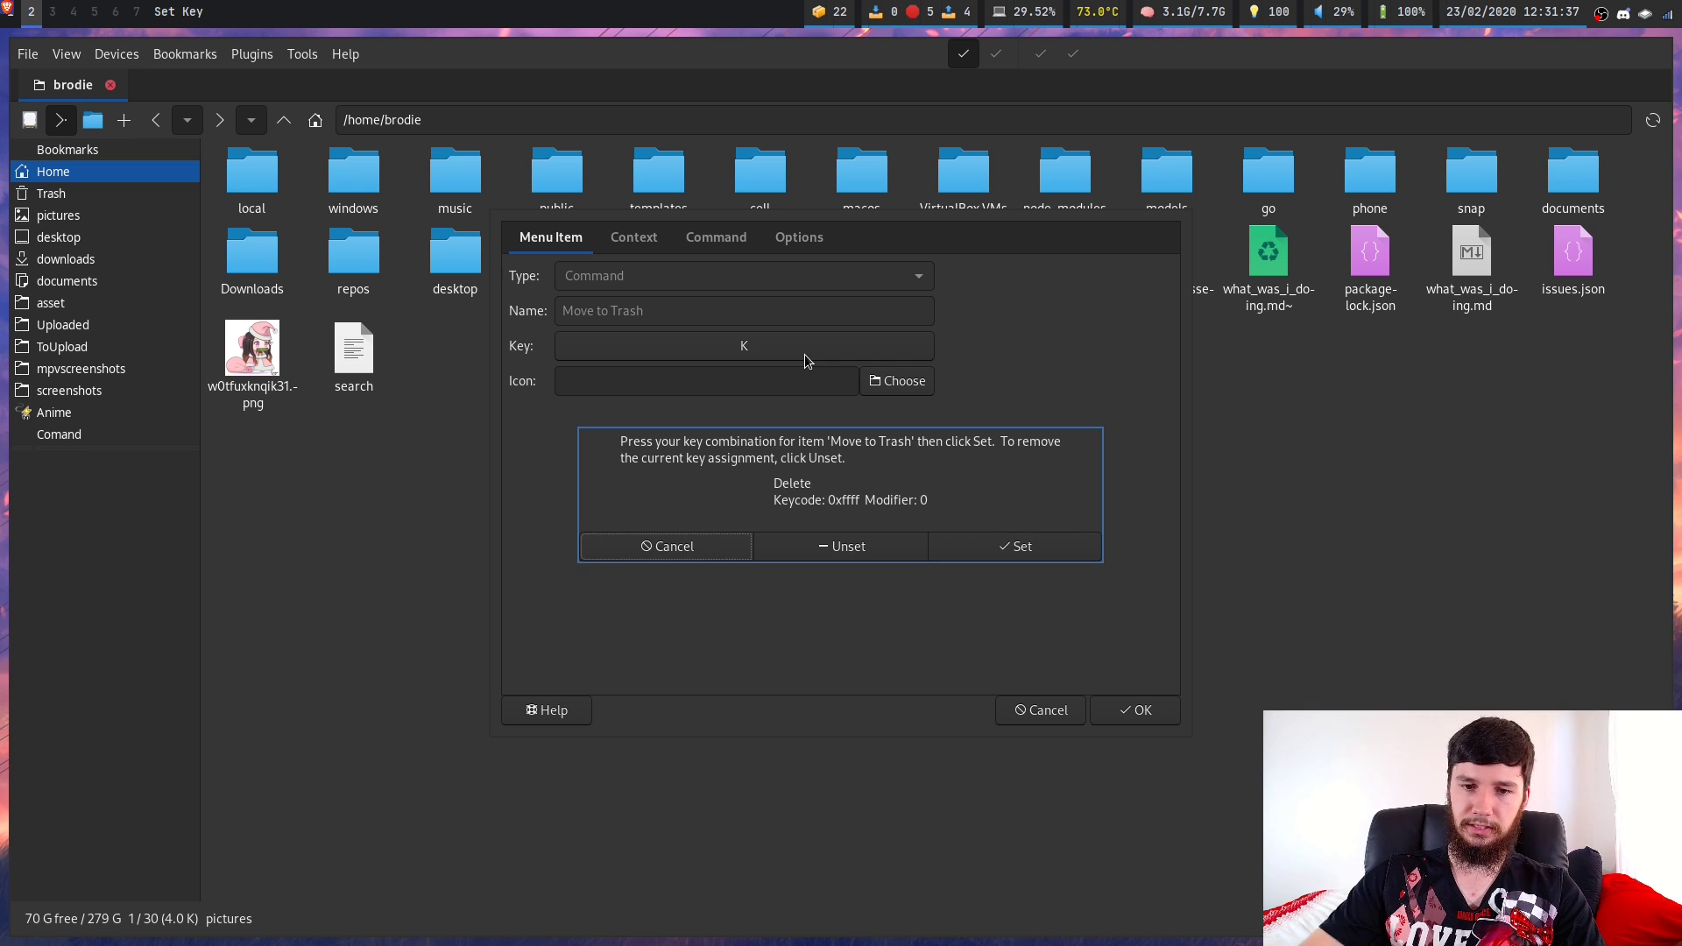
pyautogui.click(1053, 550)
pyautogui.press('Return')
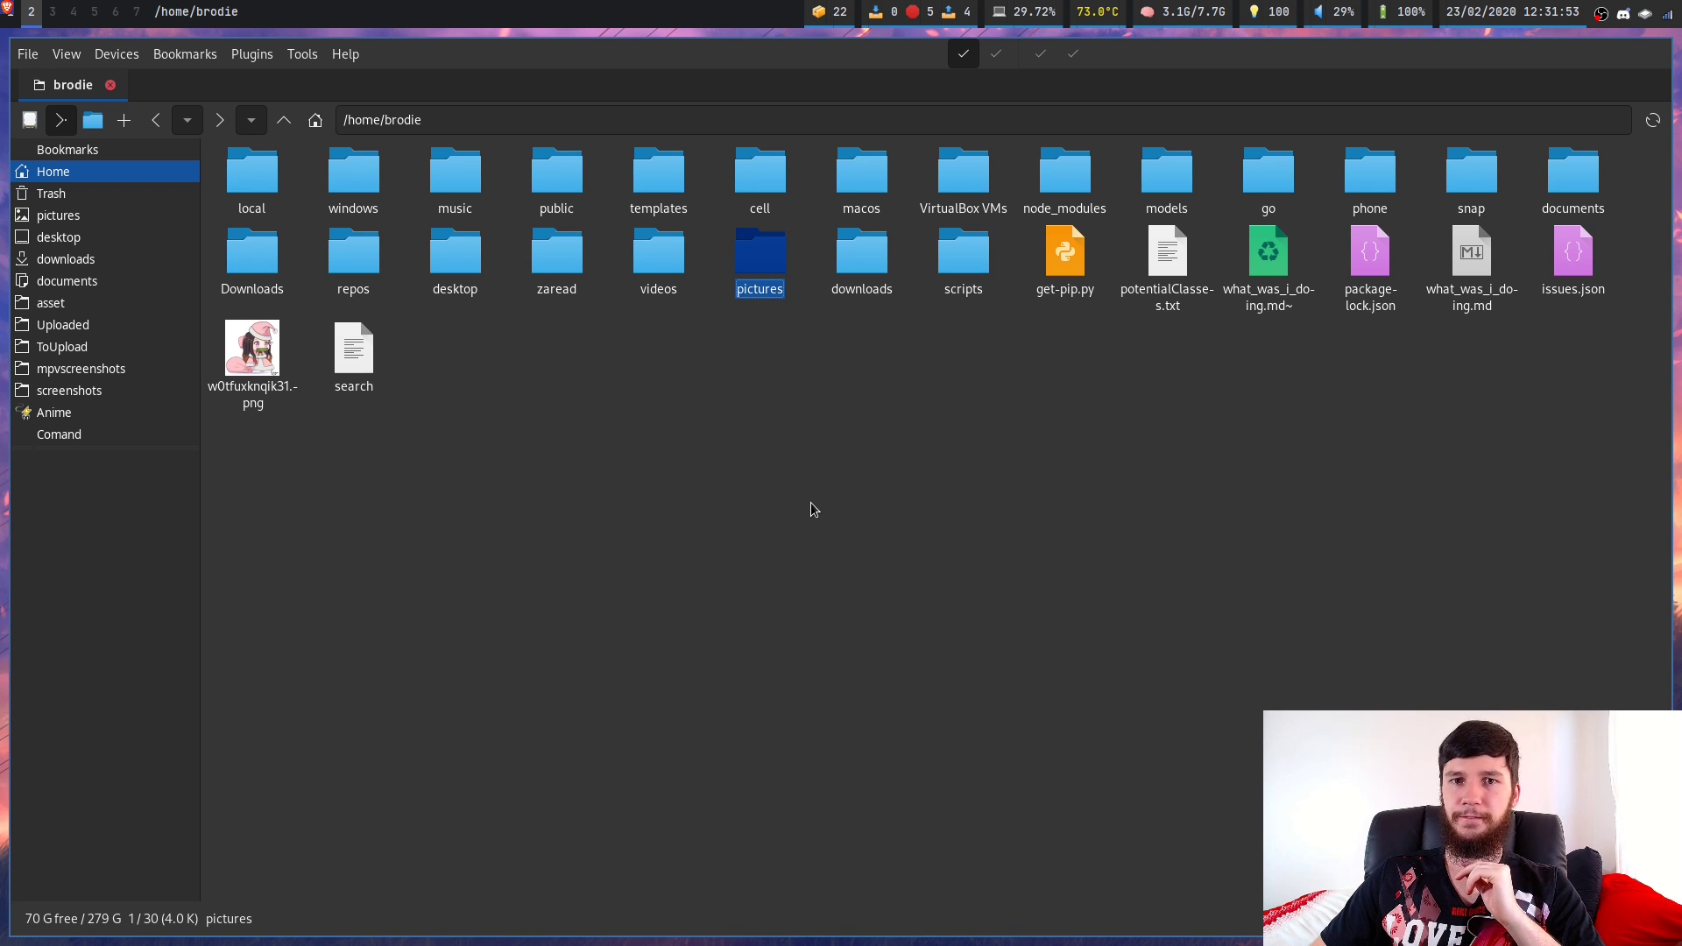
# Examine the context menus of the path bar, the bookmarks list and the status bar for their customization options
pyautogui.rightClick(507, 112)
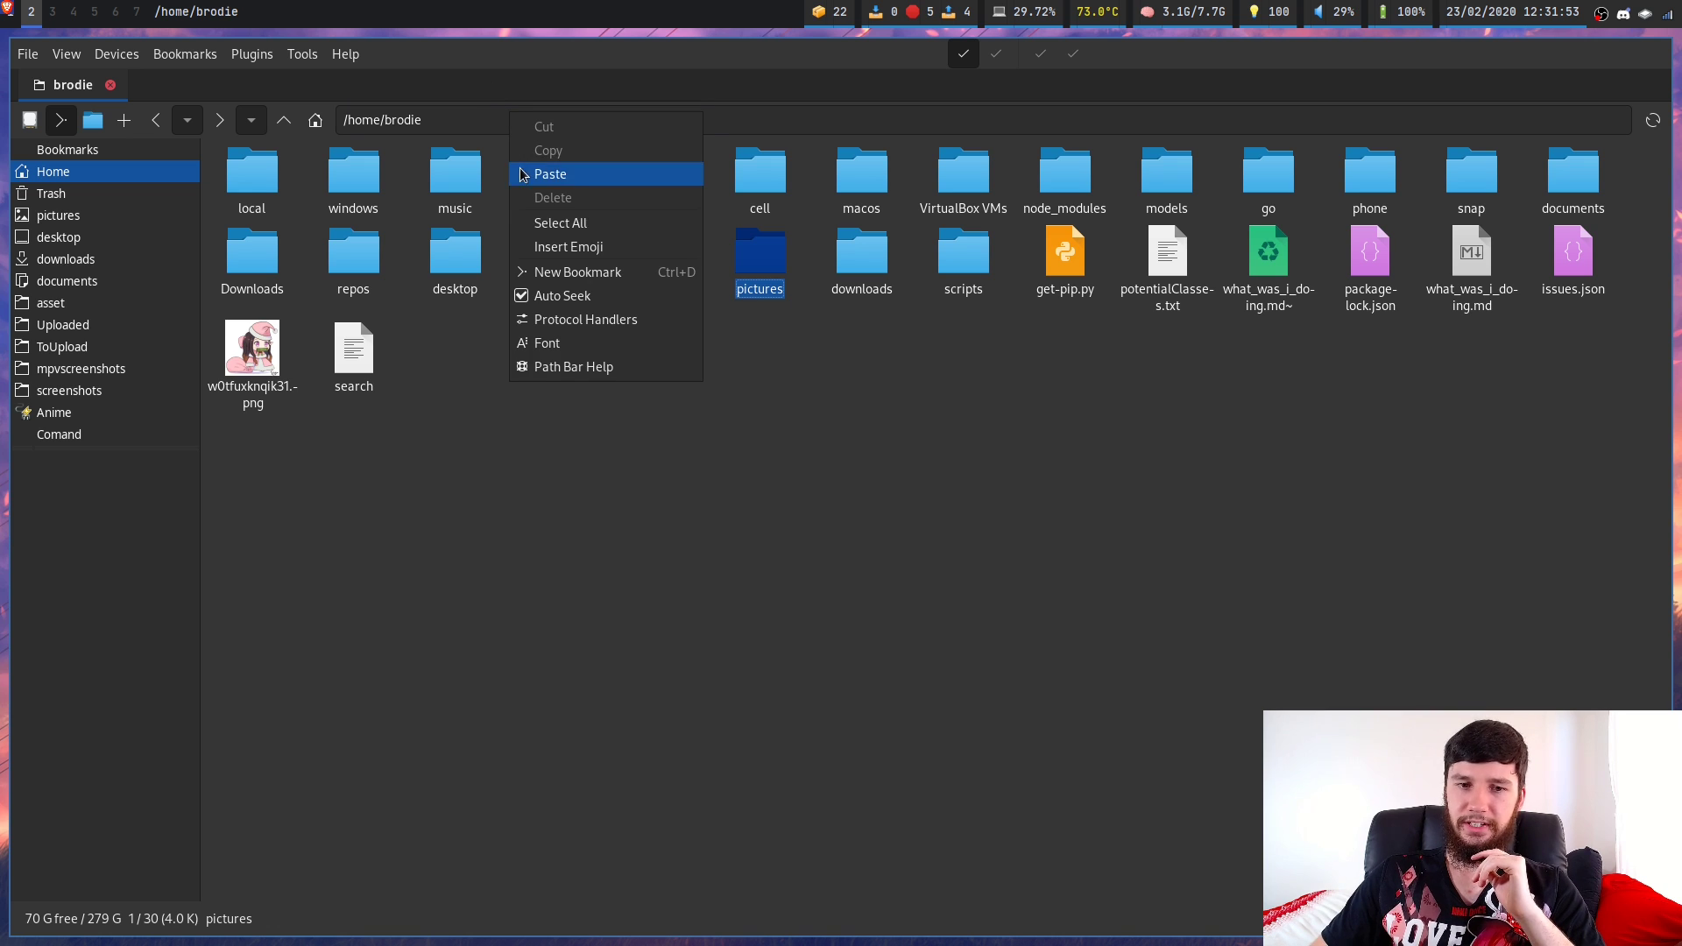
pyautogui.click(552, 449)
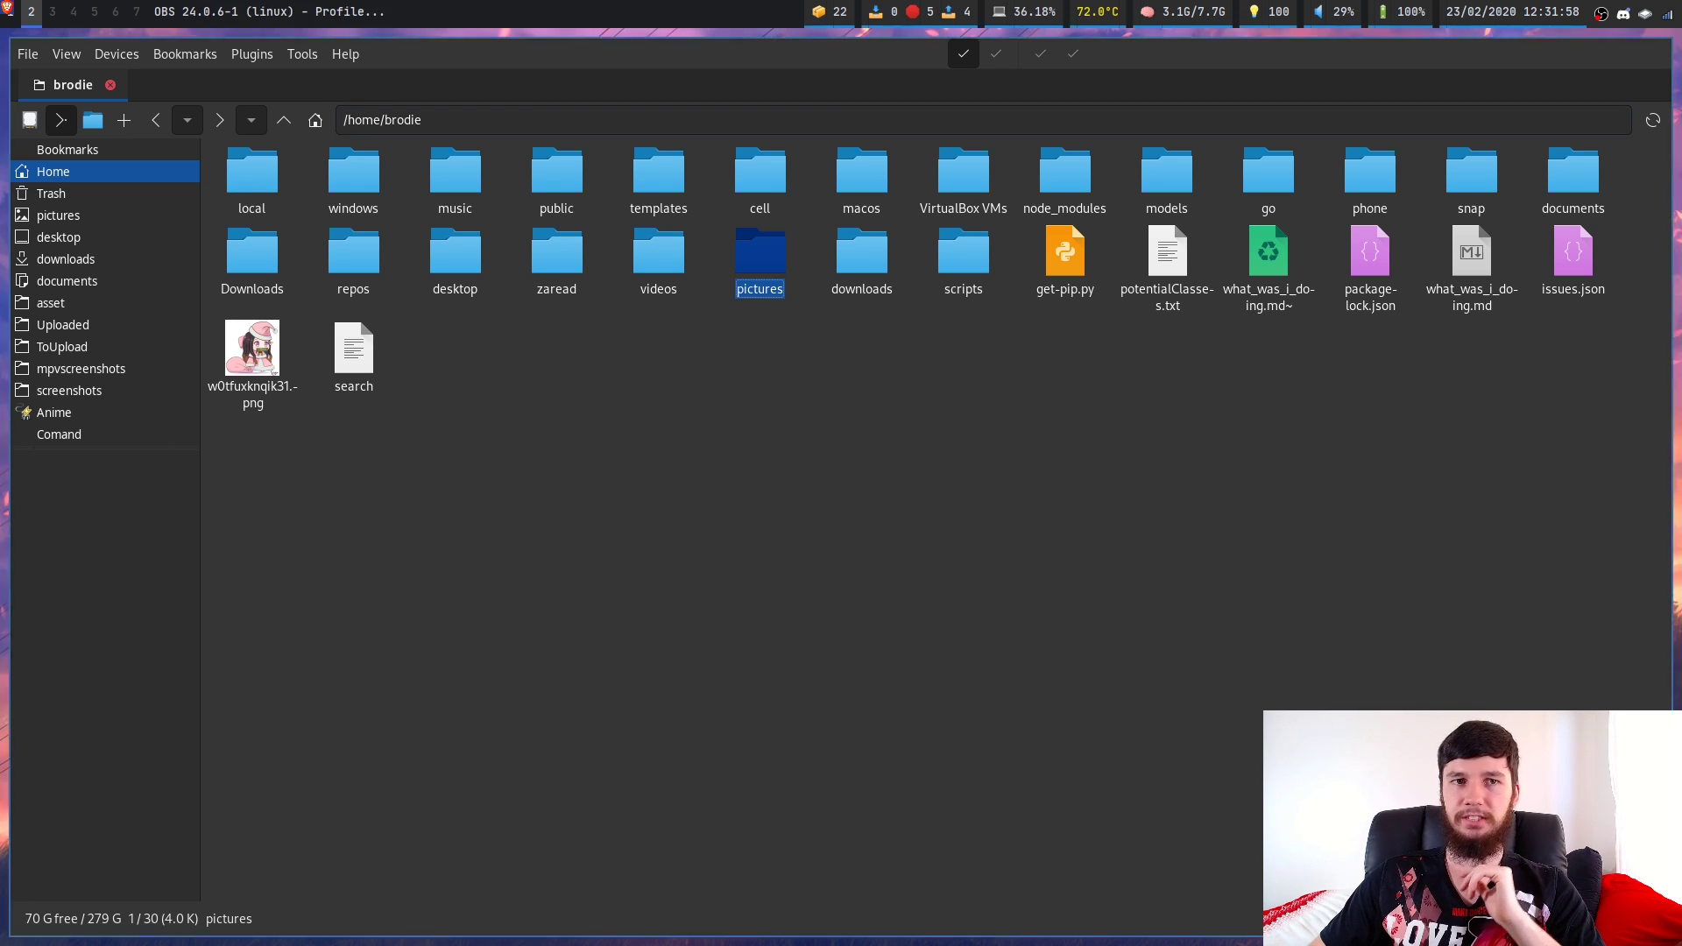
pyautogui.rightClick(527, 117)
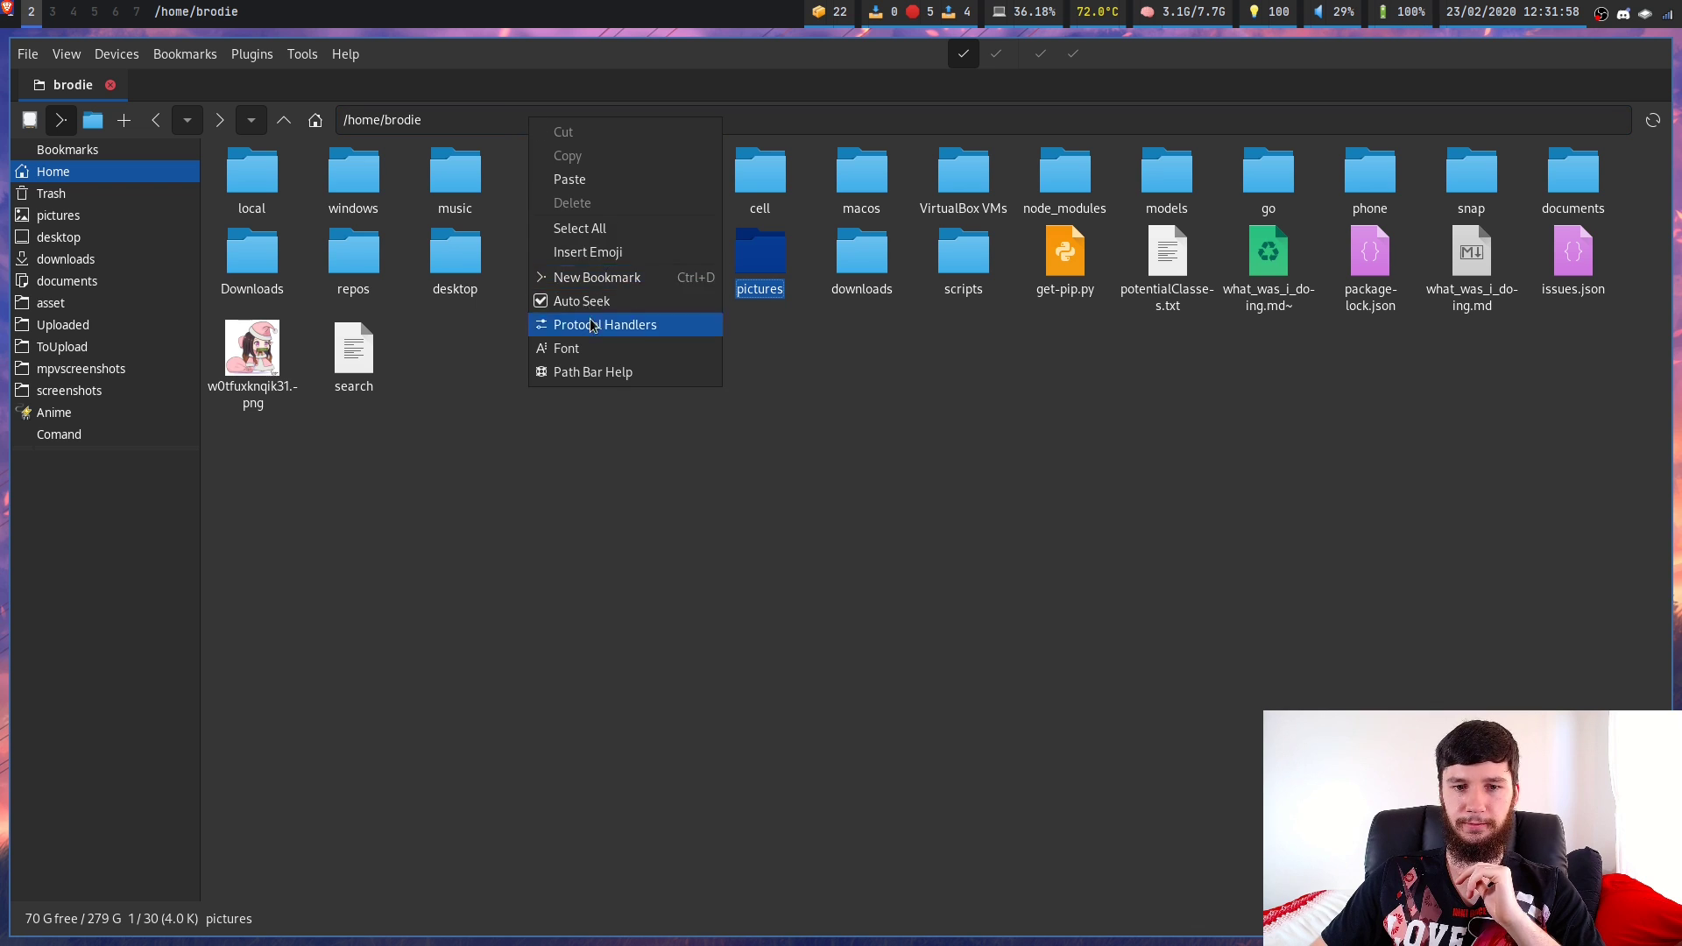
pyautogui.click(506, 513)
pyautogui.rightClick(88, 164)
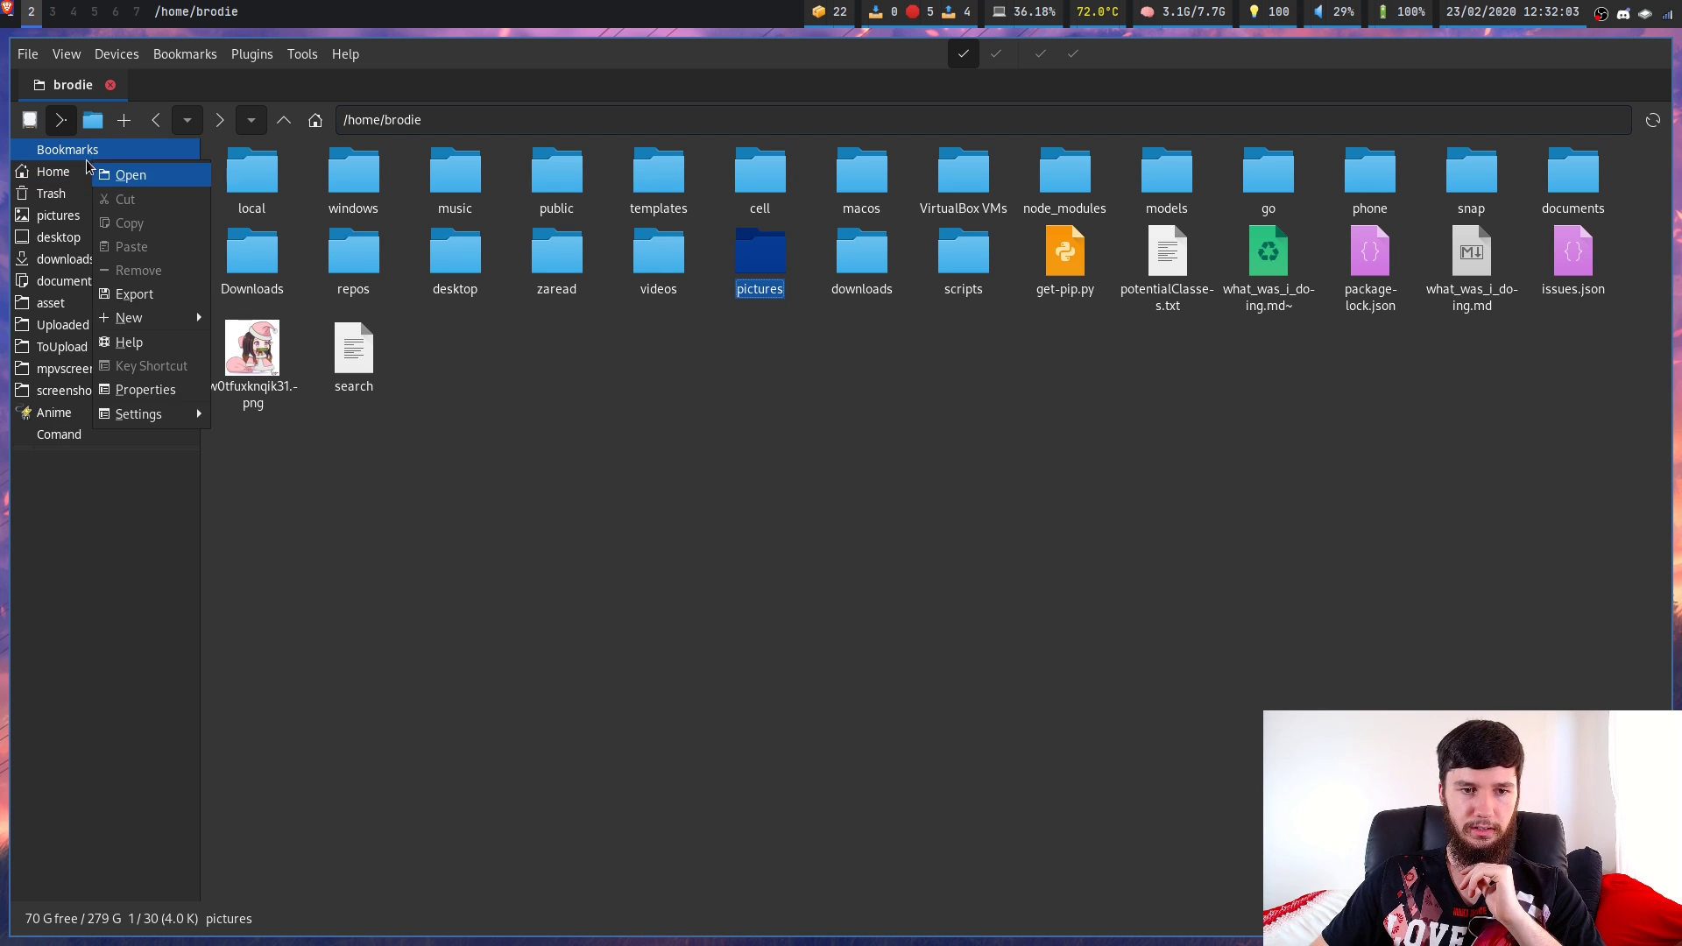
pyautogui.click(740, 672)
pyautogui.rightClick(203, 921)
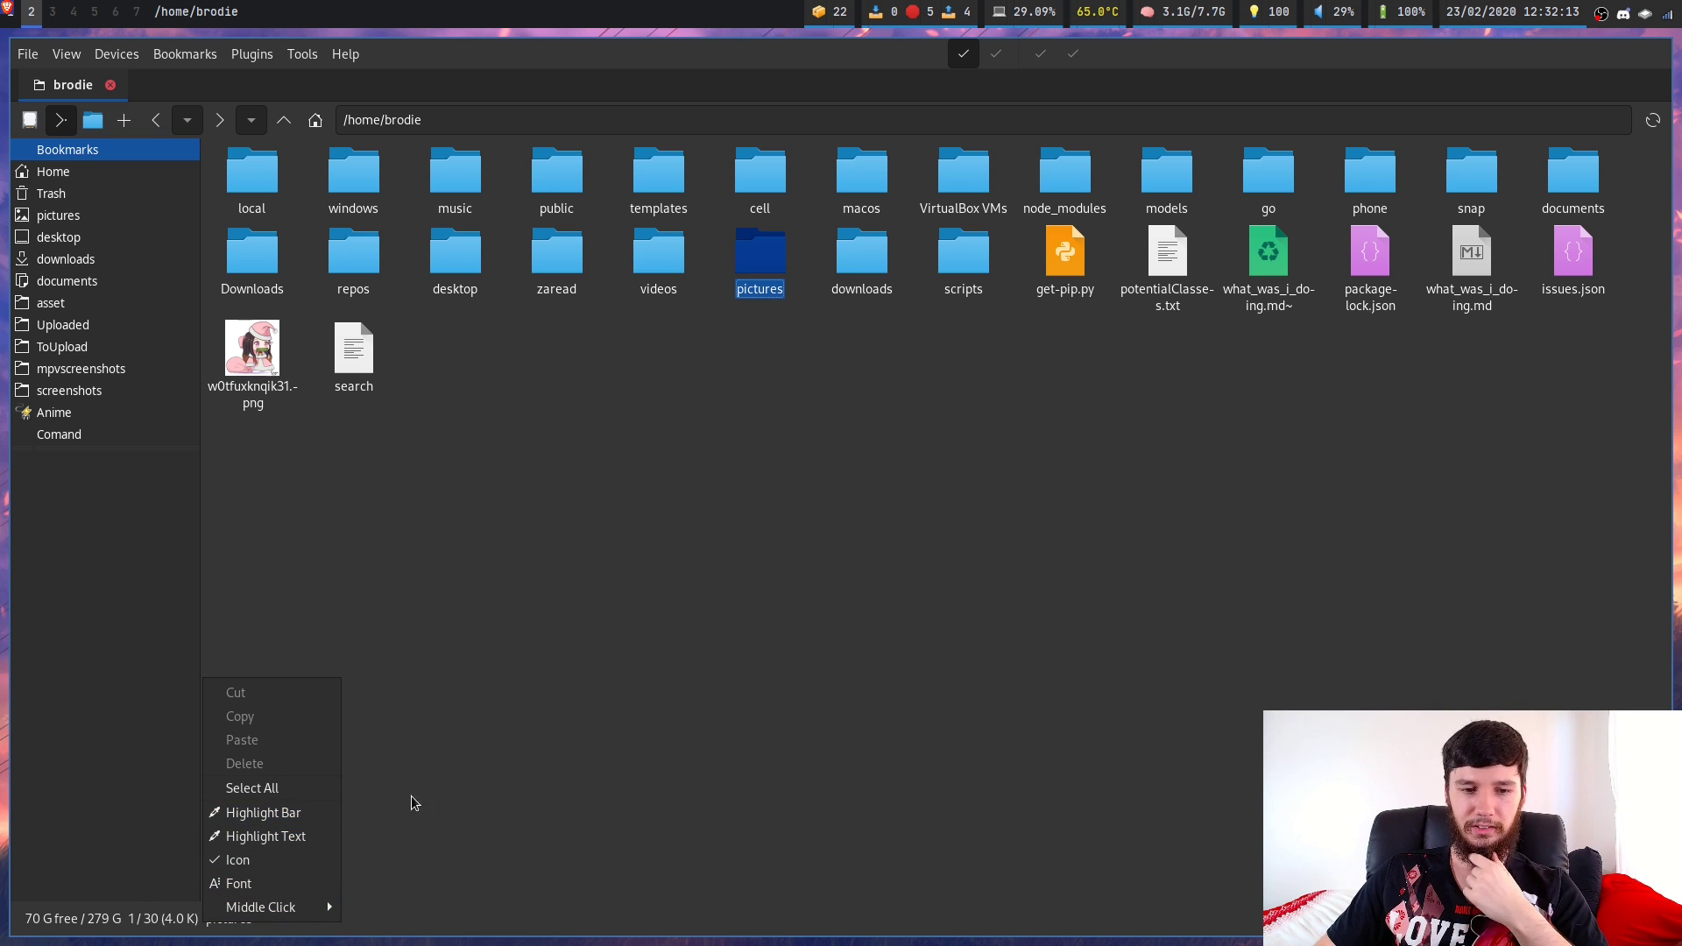
pyautogui.click(463, 777)
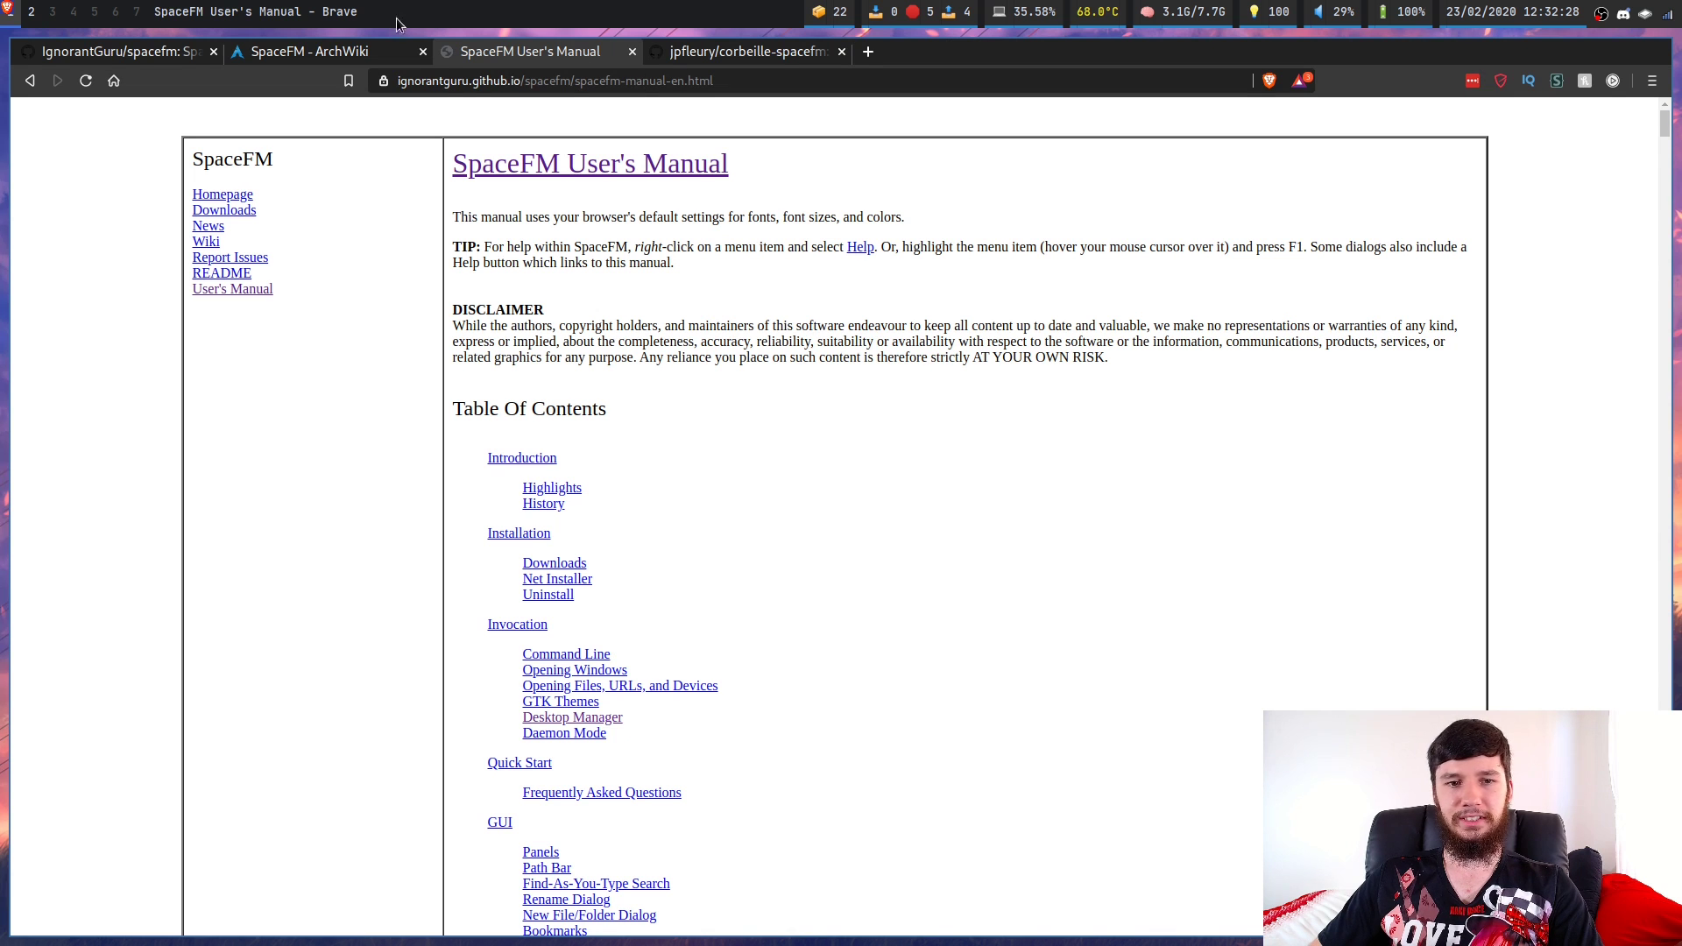
# Read the file search and desktop management sections of the SpaceFM ArchWiki page in Brave with the page text enlarged
pyautogui.click(324, 51)
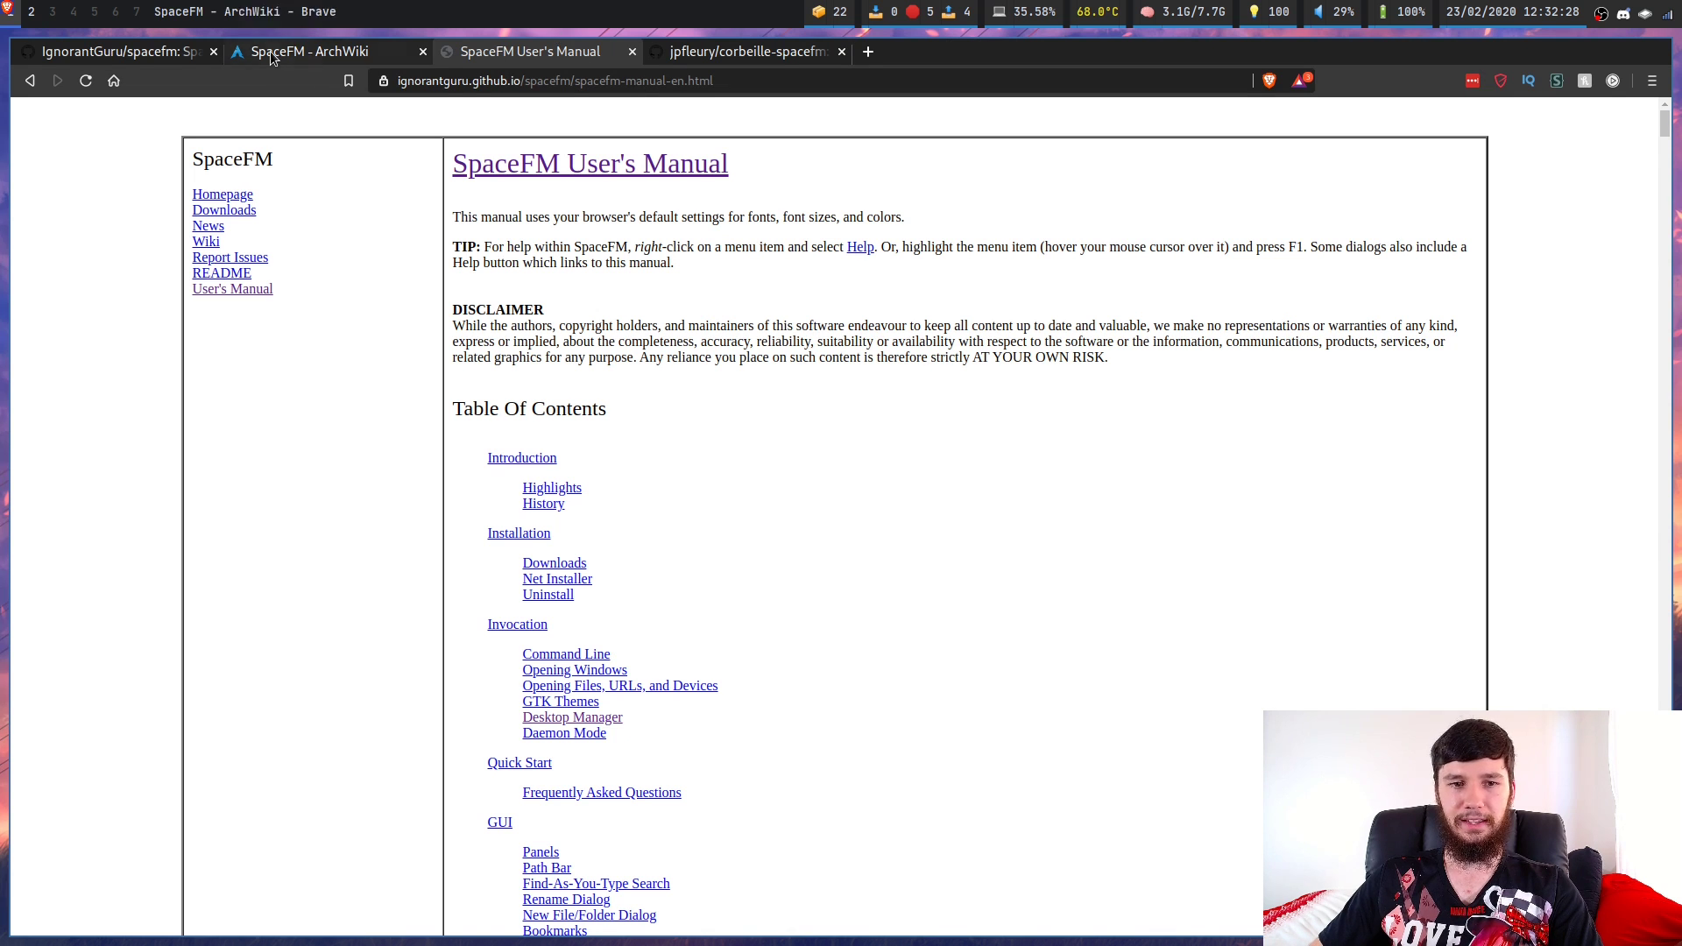
pyautogui.scroll(-3, 787, 395)
pyautogui.scroll(-2, 797, 411)
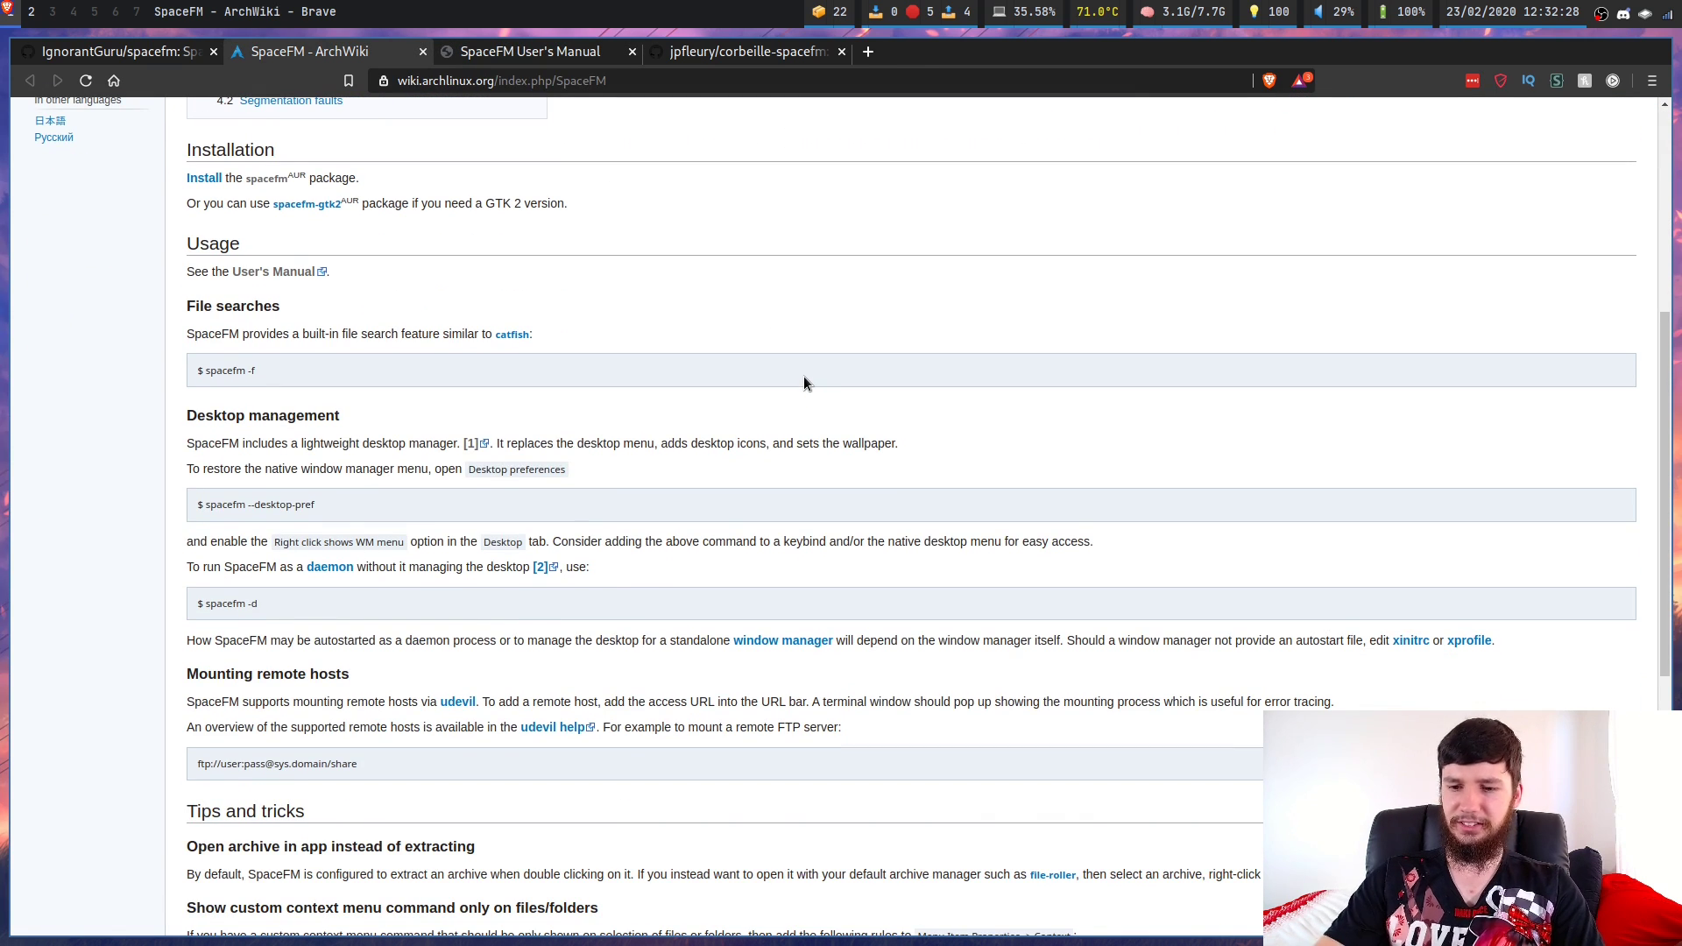
pyautogui.hotkey('ctrl', '+')
pyautogui.hotkey('ctrl', '+')
pyautogui.hotkey('ctrl', '+')
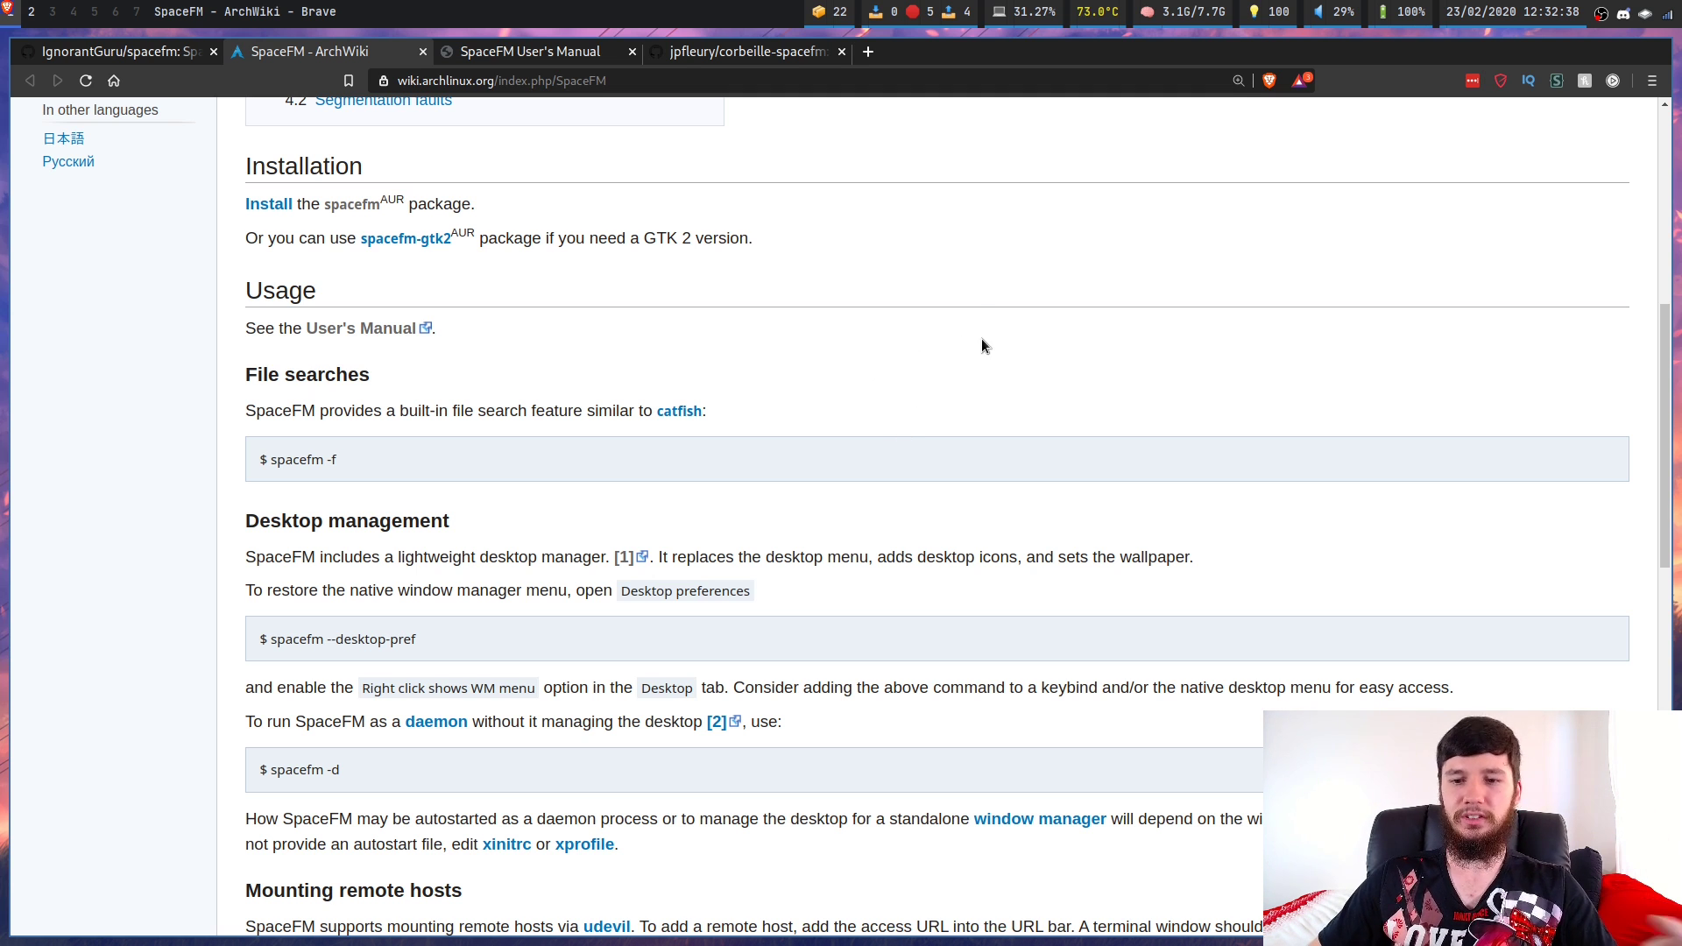
pyautogui.scroll(-1, 943, 401)
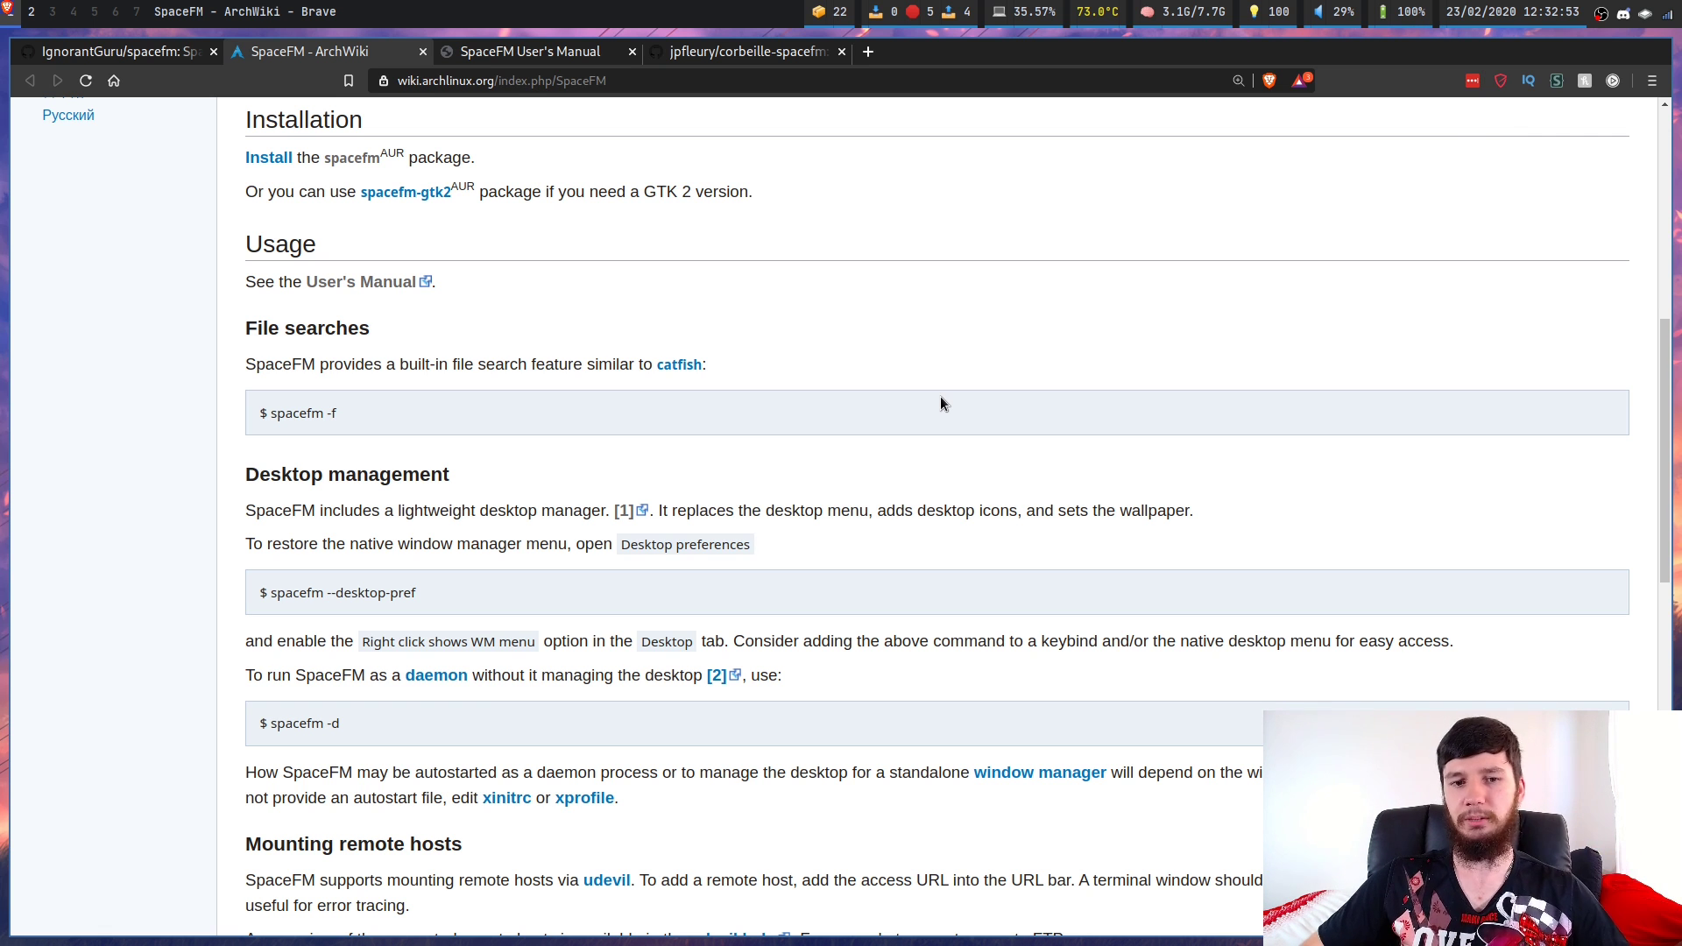
pyautogui.press('super+3')
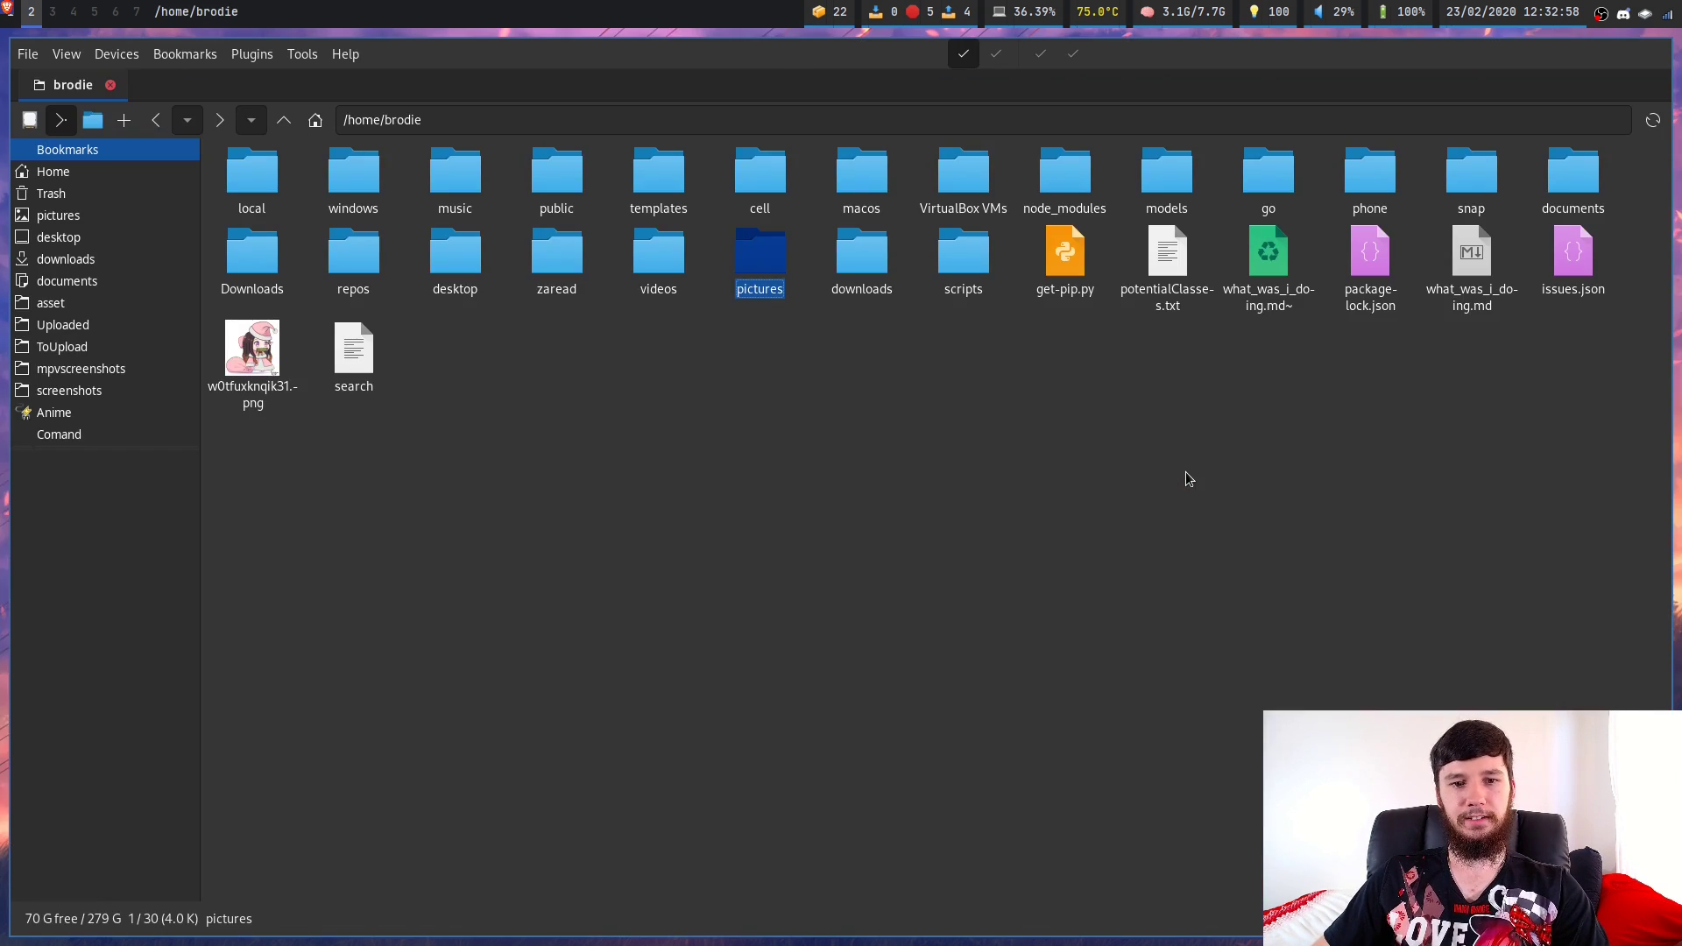
pyautogui.press('super+2')
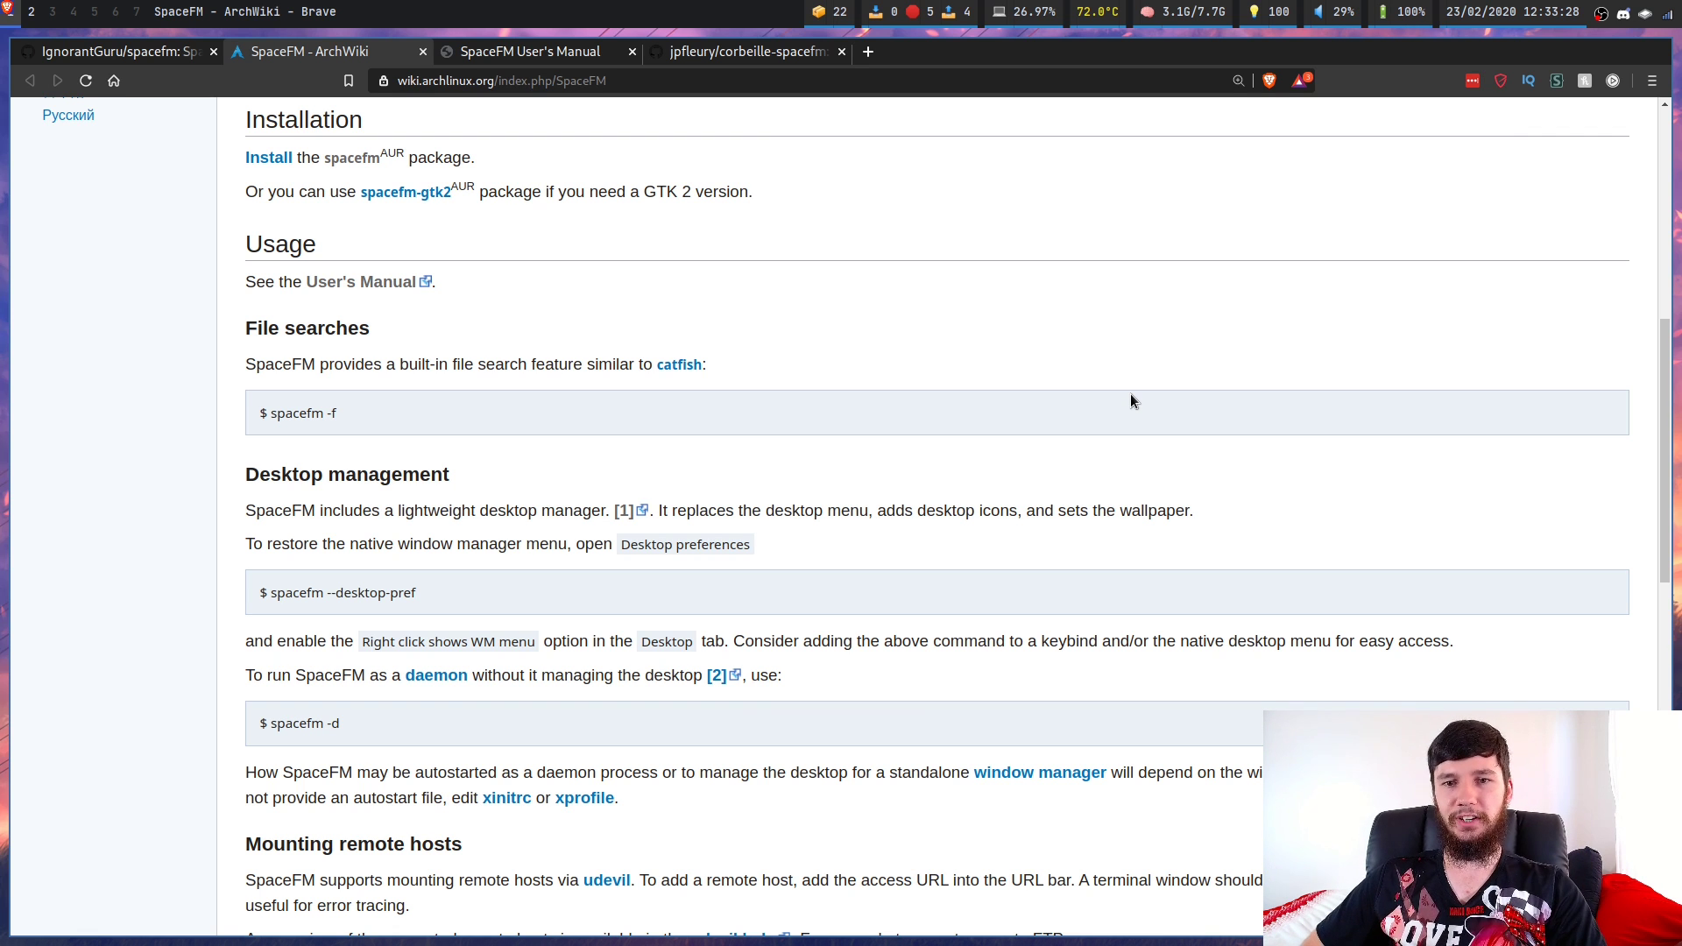
# Stop the udiskie automounter by running killall udiskie in a new terminal, and close that terminal
pyautogui.hotkey('alt', 'Tab')
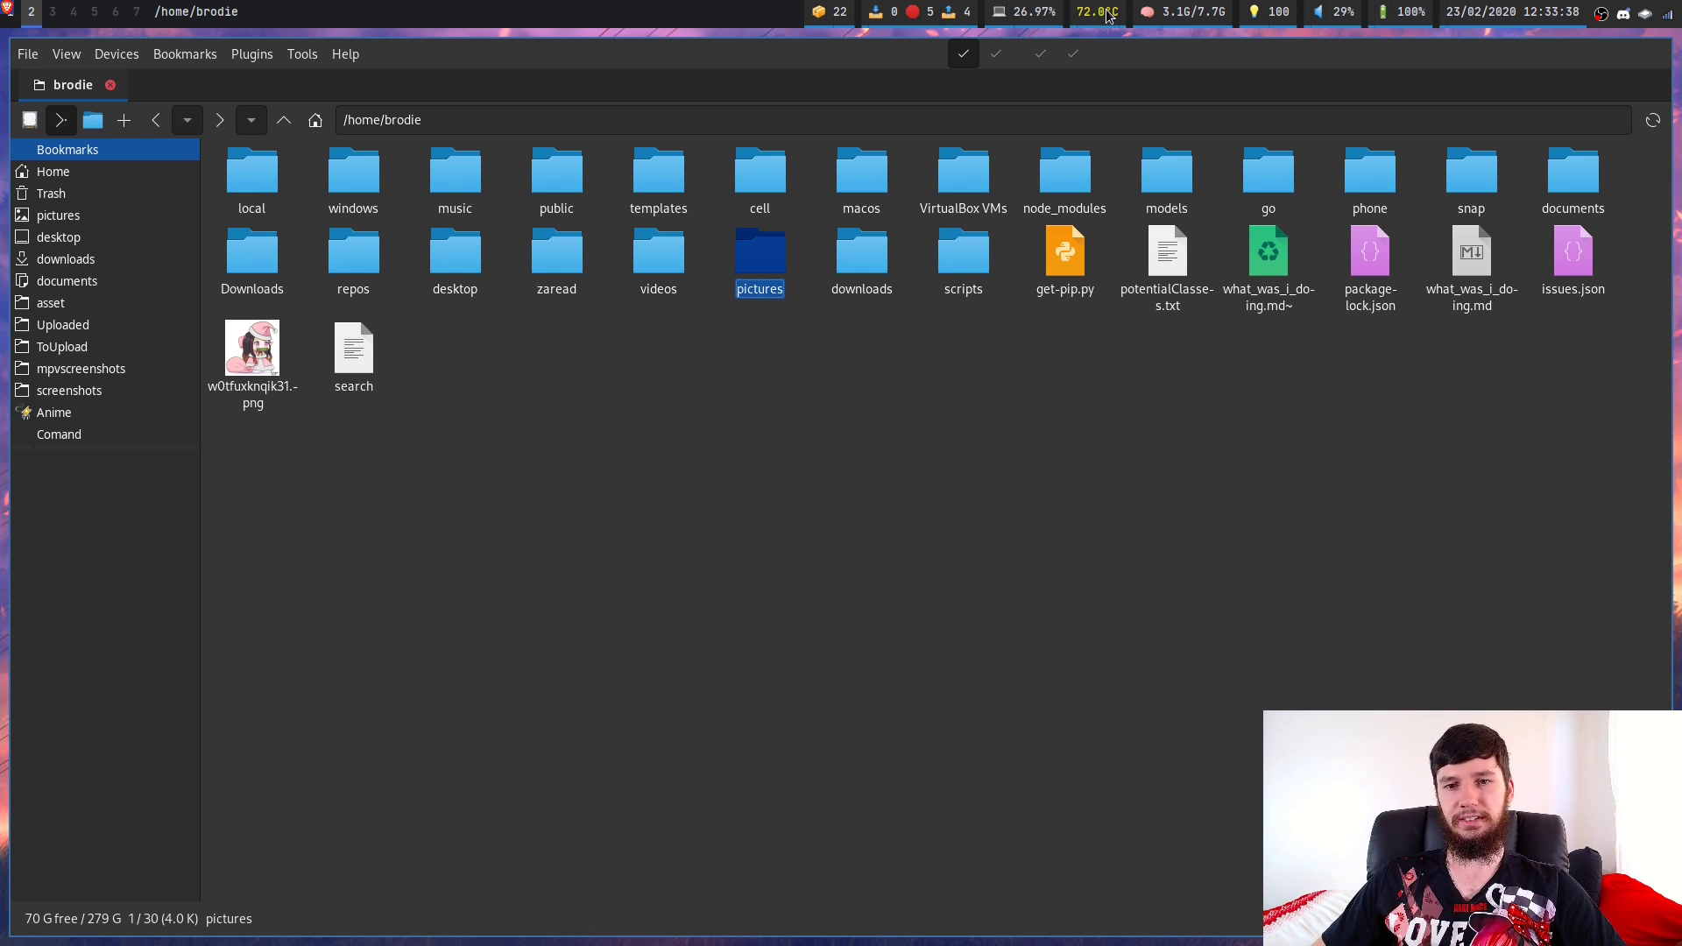
pyautogui.click(67, 53)
pyautogui.click(1104, 842)
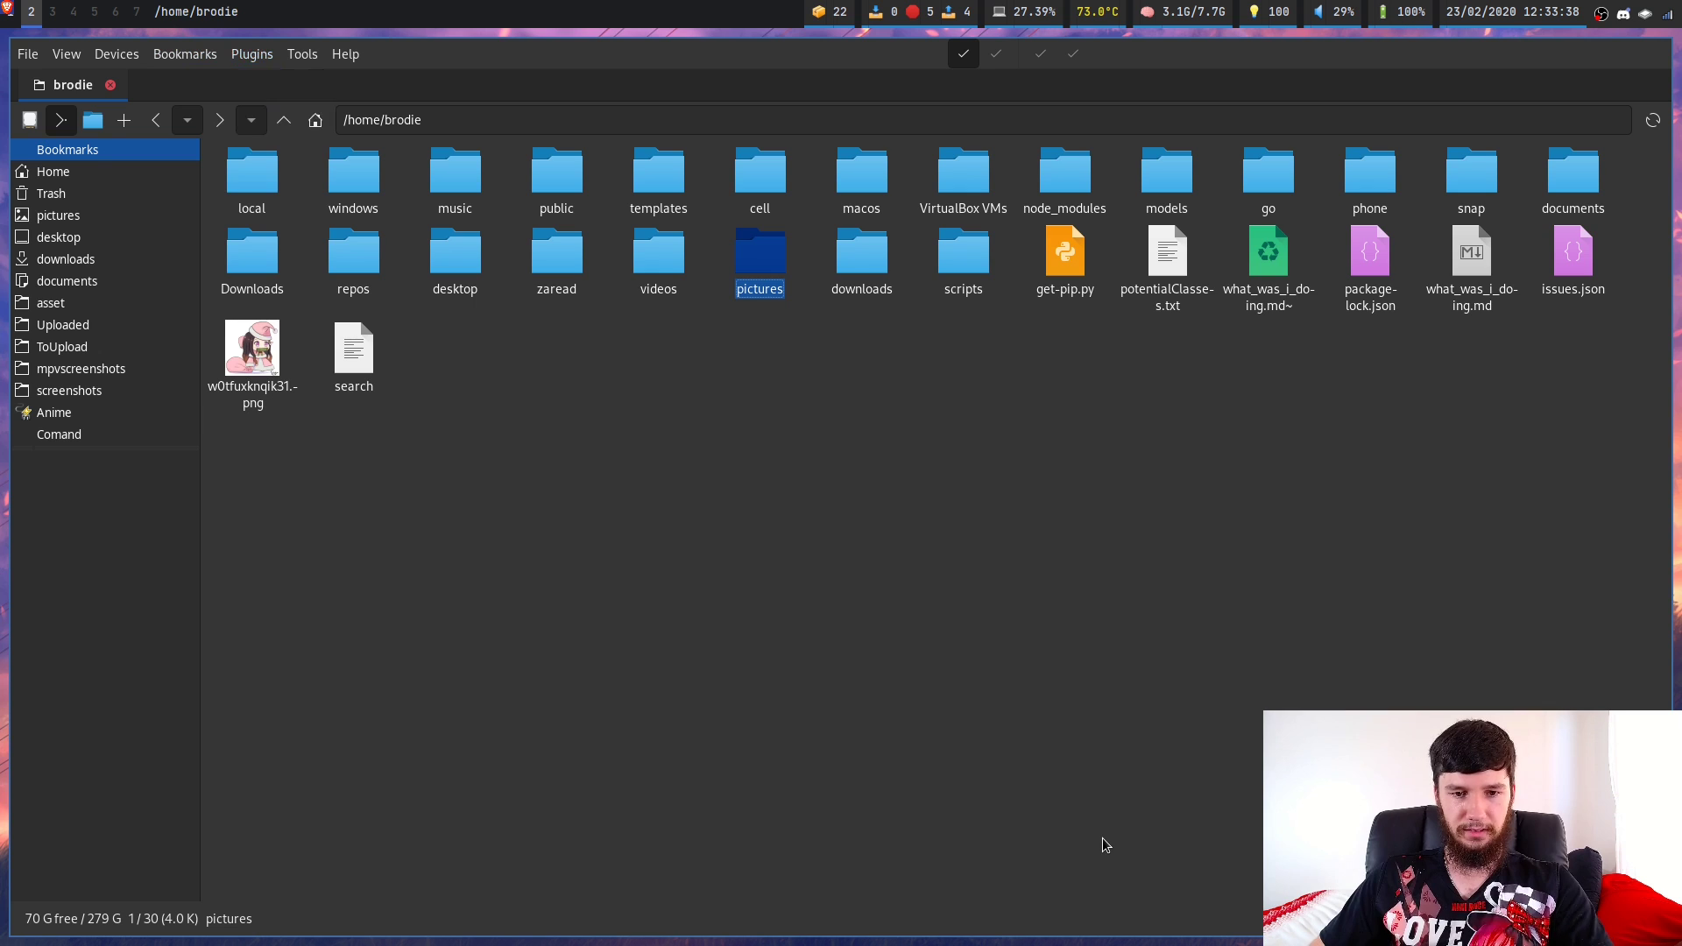
pyautogui.press('super+Return')
pyautogui.write('kial')
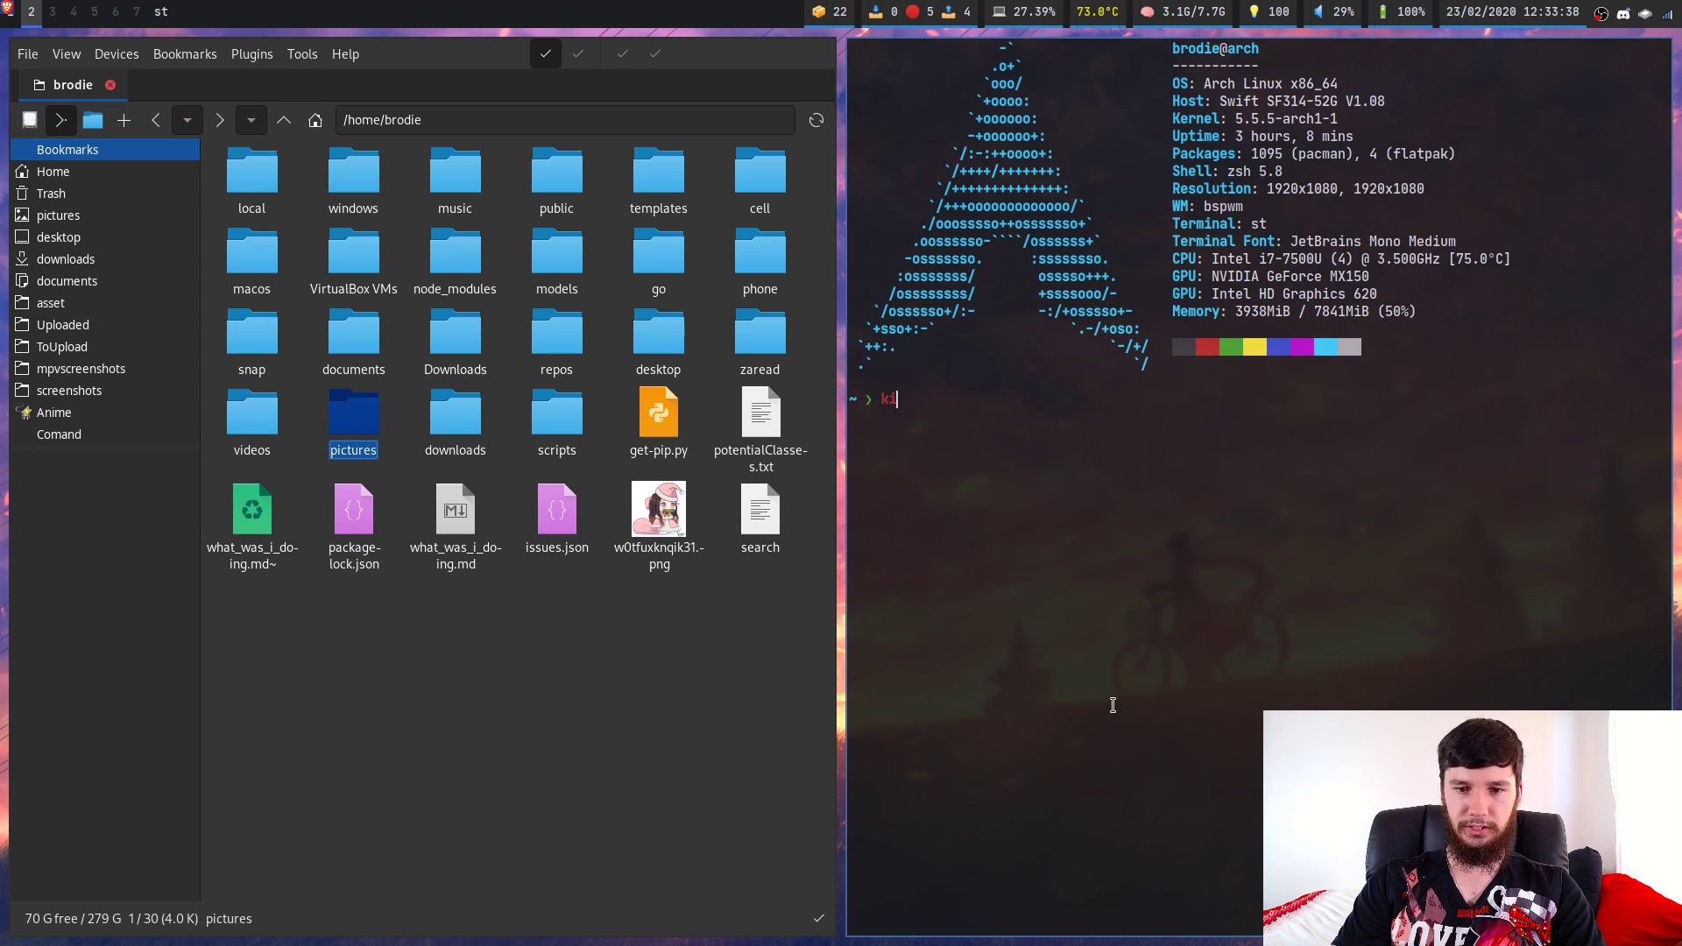
pyautogui.press('BackSpace')
pyautogui.press('BackSpace')
pyautogui.write('llal')
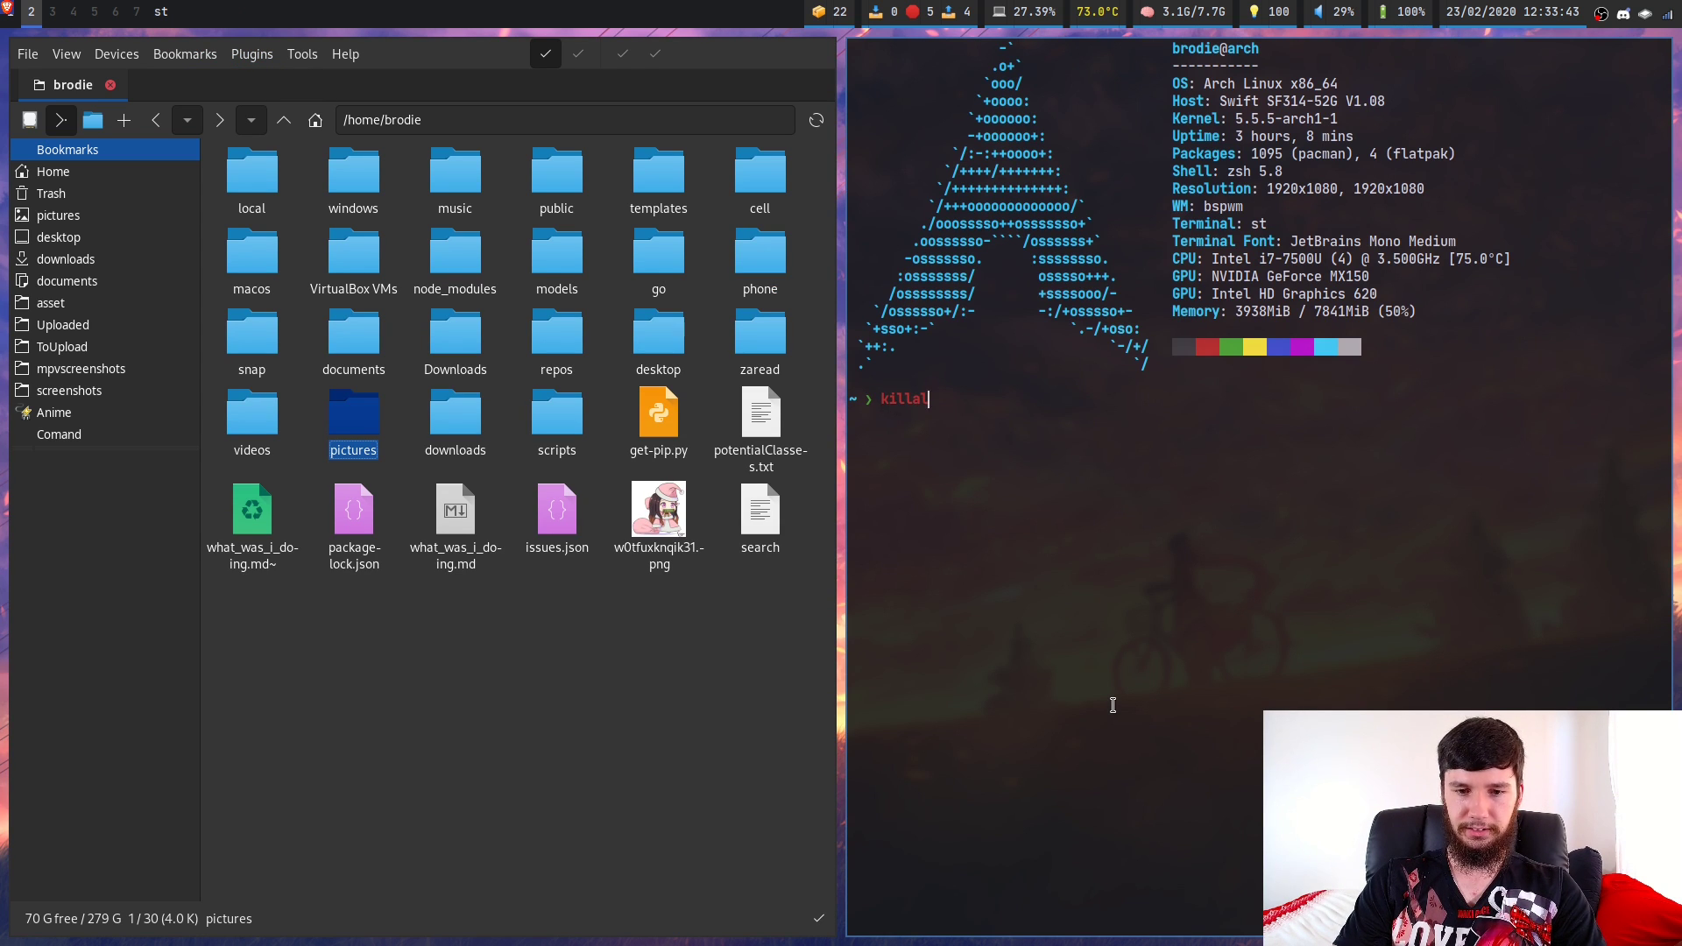
pyautogui.write('l udi')
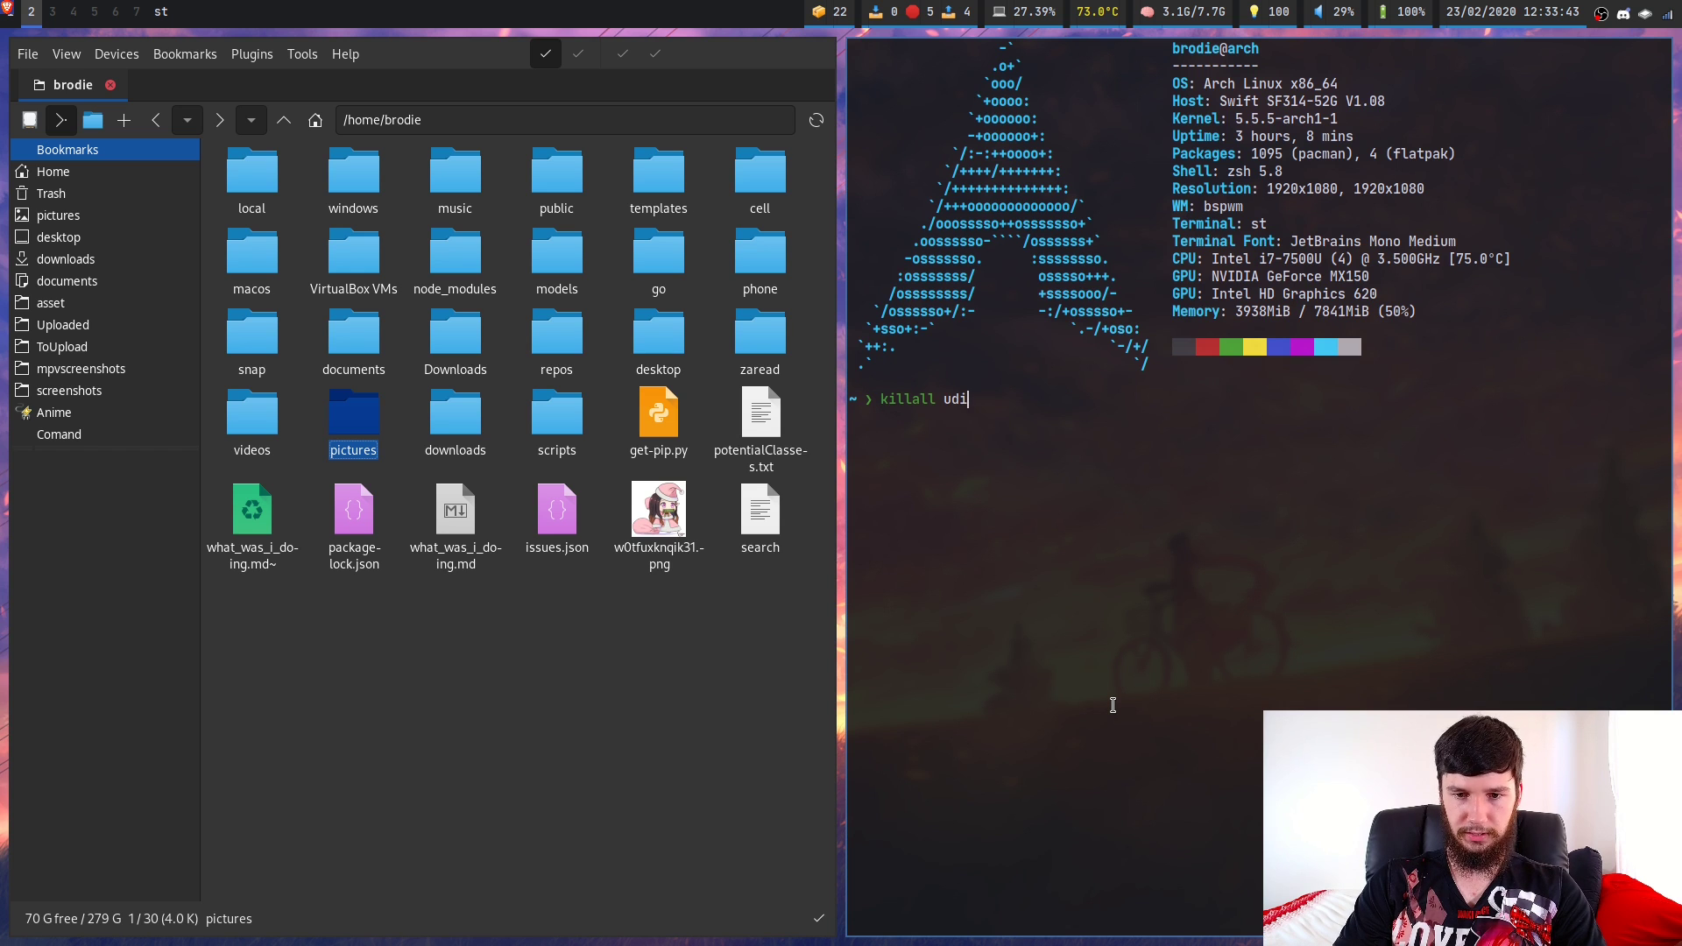
pyautogui.write('skie')
pyautogui.press('Return')
pyautogui.press('super+w')
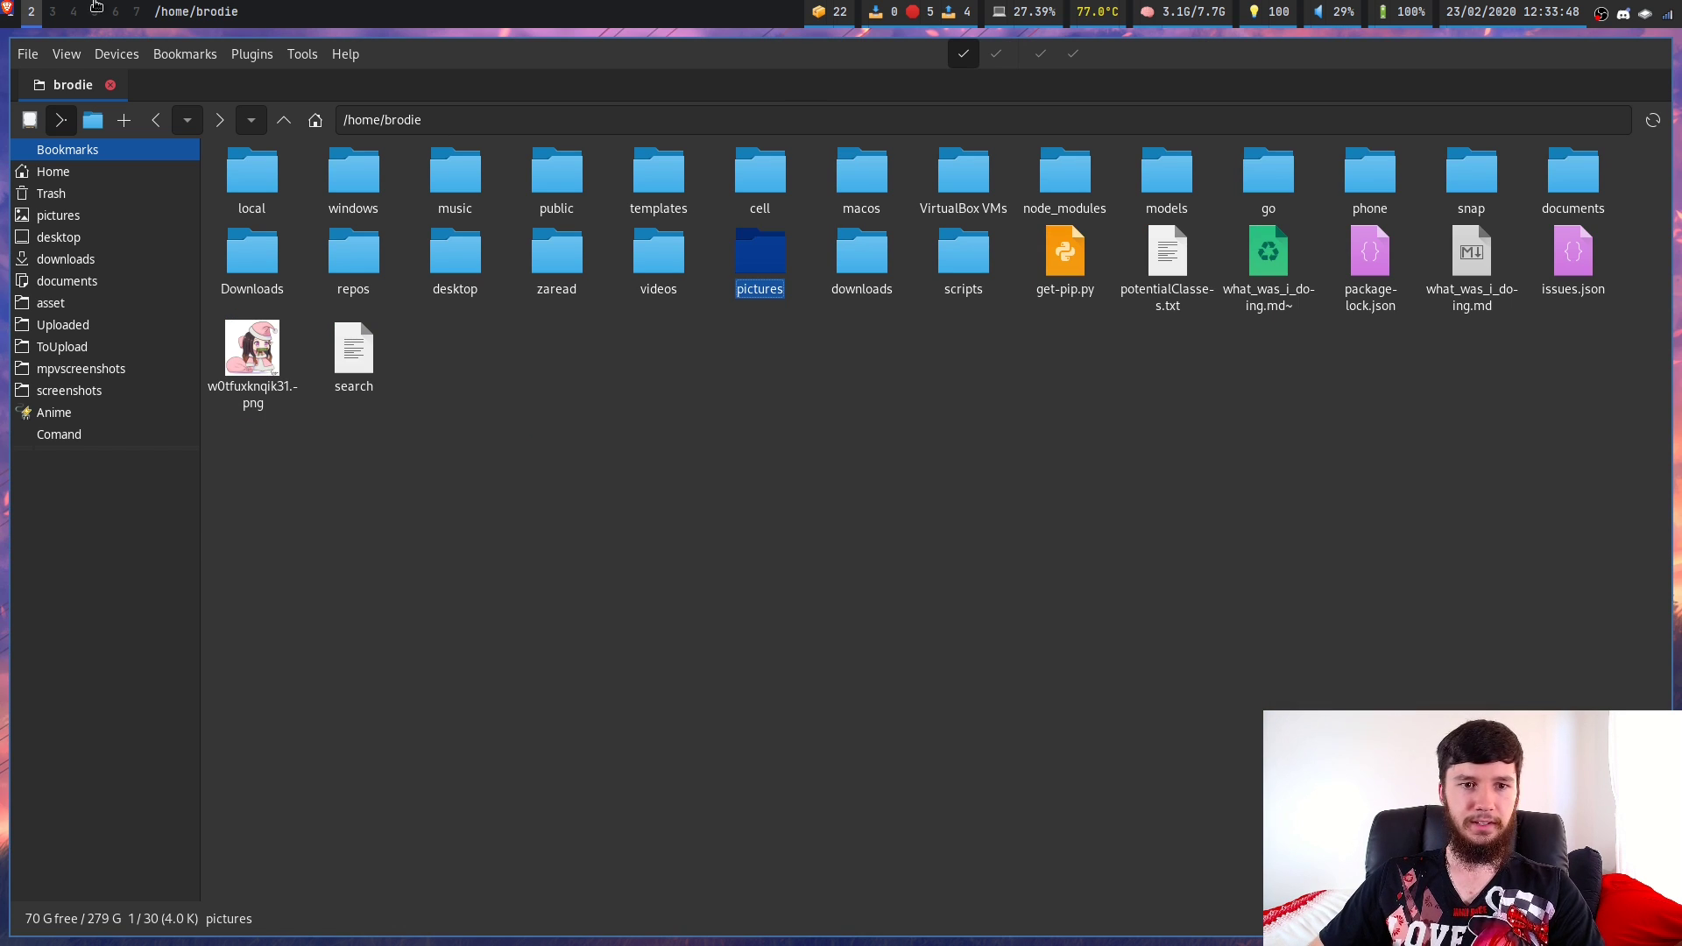
# Enable Mount Removable in the Auto Mount settings for devices
pyautogui.click(115, 56)
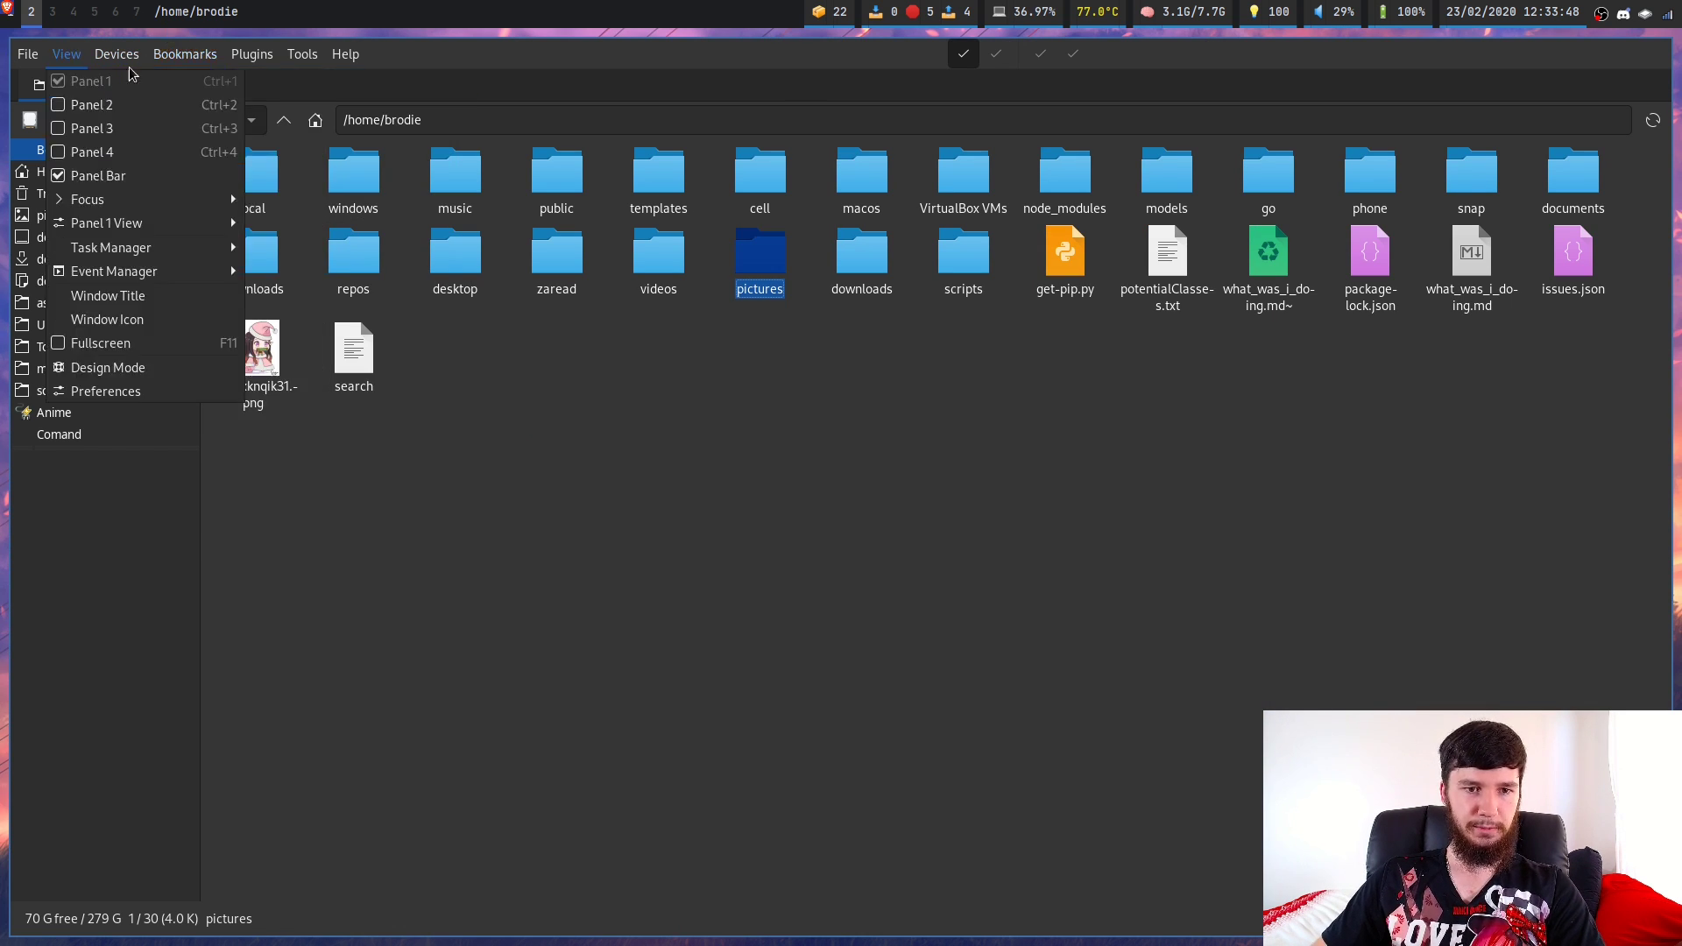
pyautogui.moveTo(245, 396)
pyautogui.moveTo(604, 441)
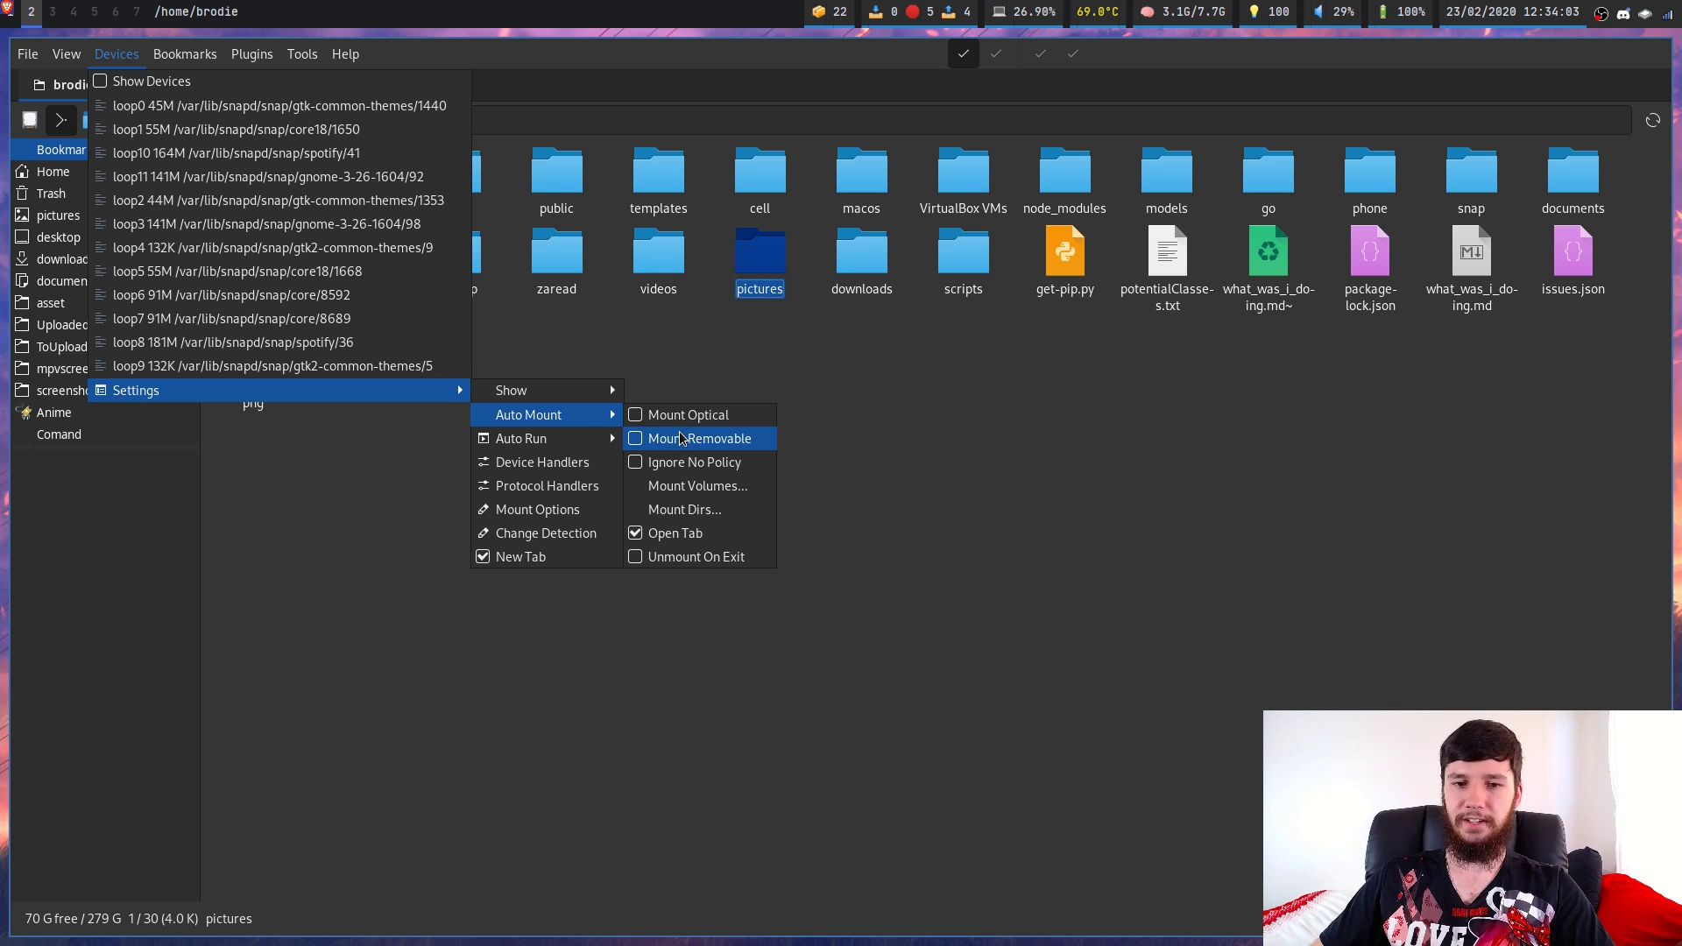
pyautogui.click(732, 442)
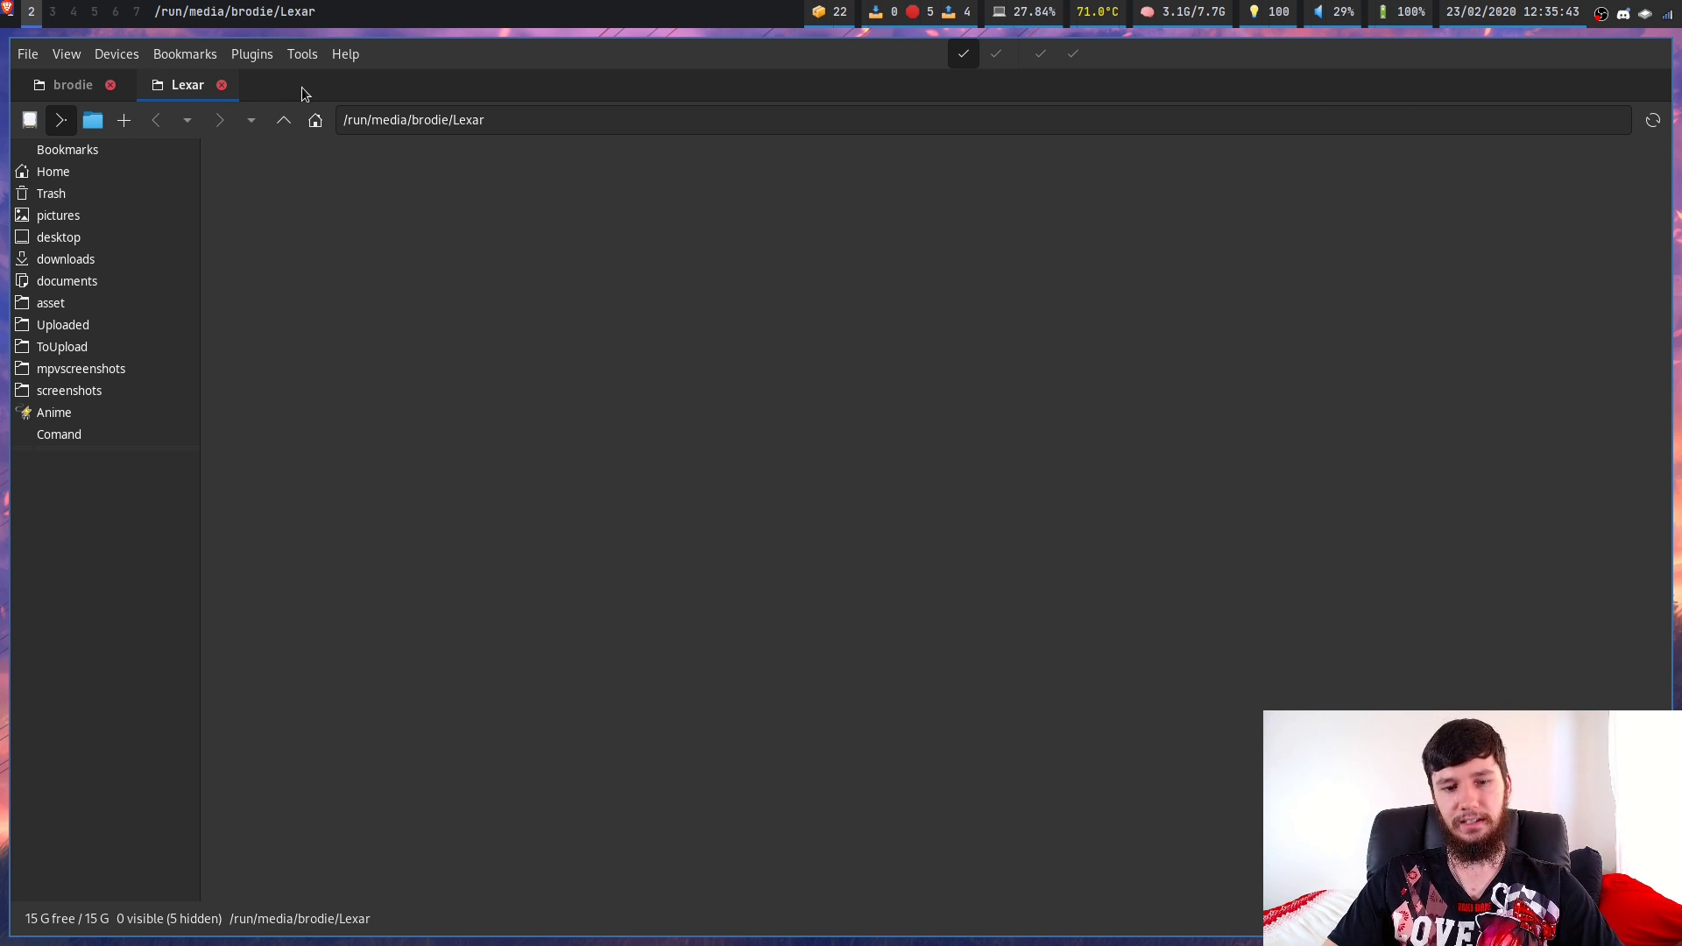
# Open the sdc1 Lexar drive from the device list, close its tab, and choose the drive in the list again
pyautogui.click(132, 53)
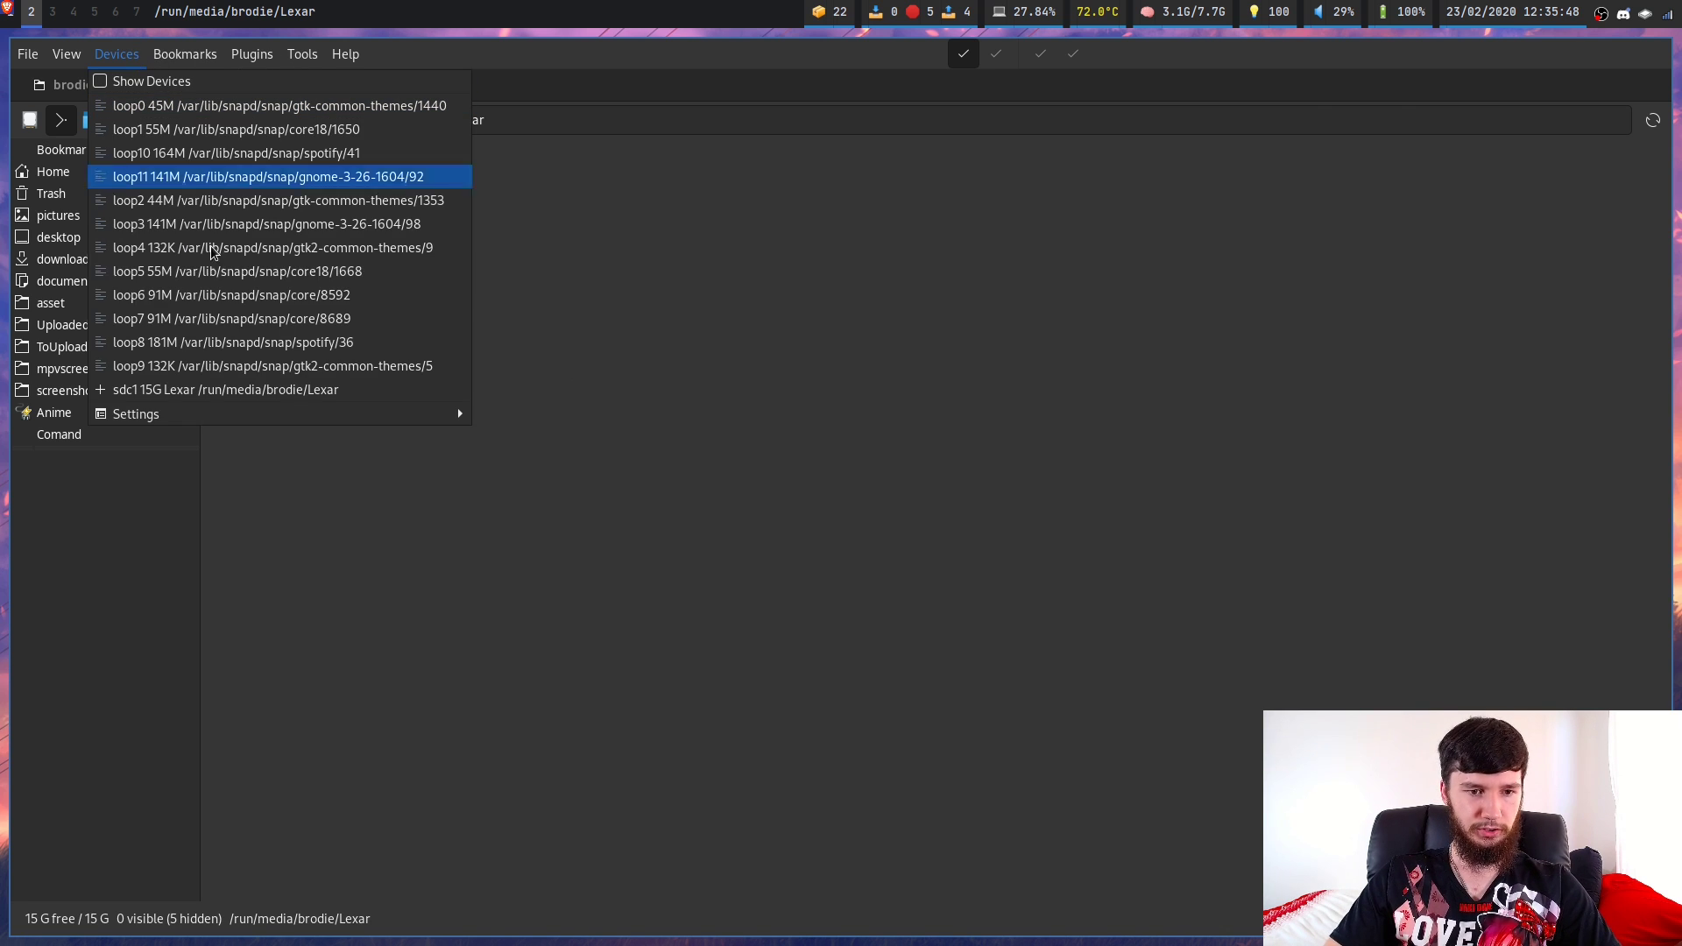
pyautogui.click(282, 389)
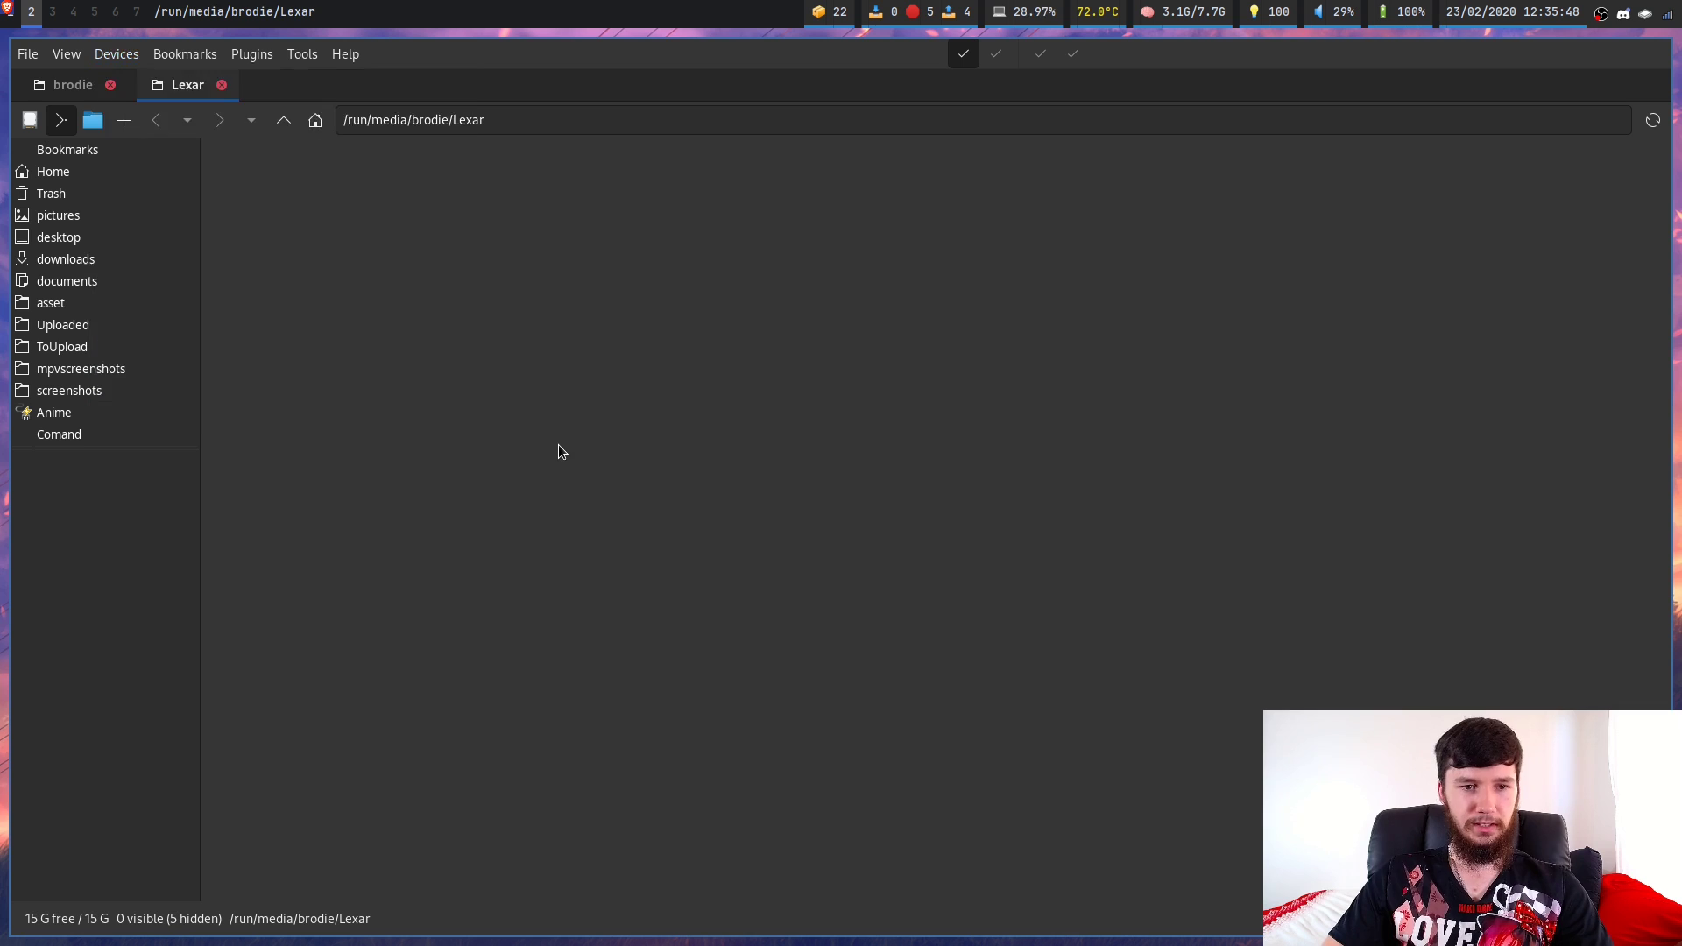
pyautogui.click(224, 88)
pyautogui.click(106, 44)
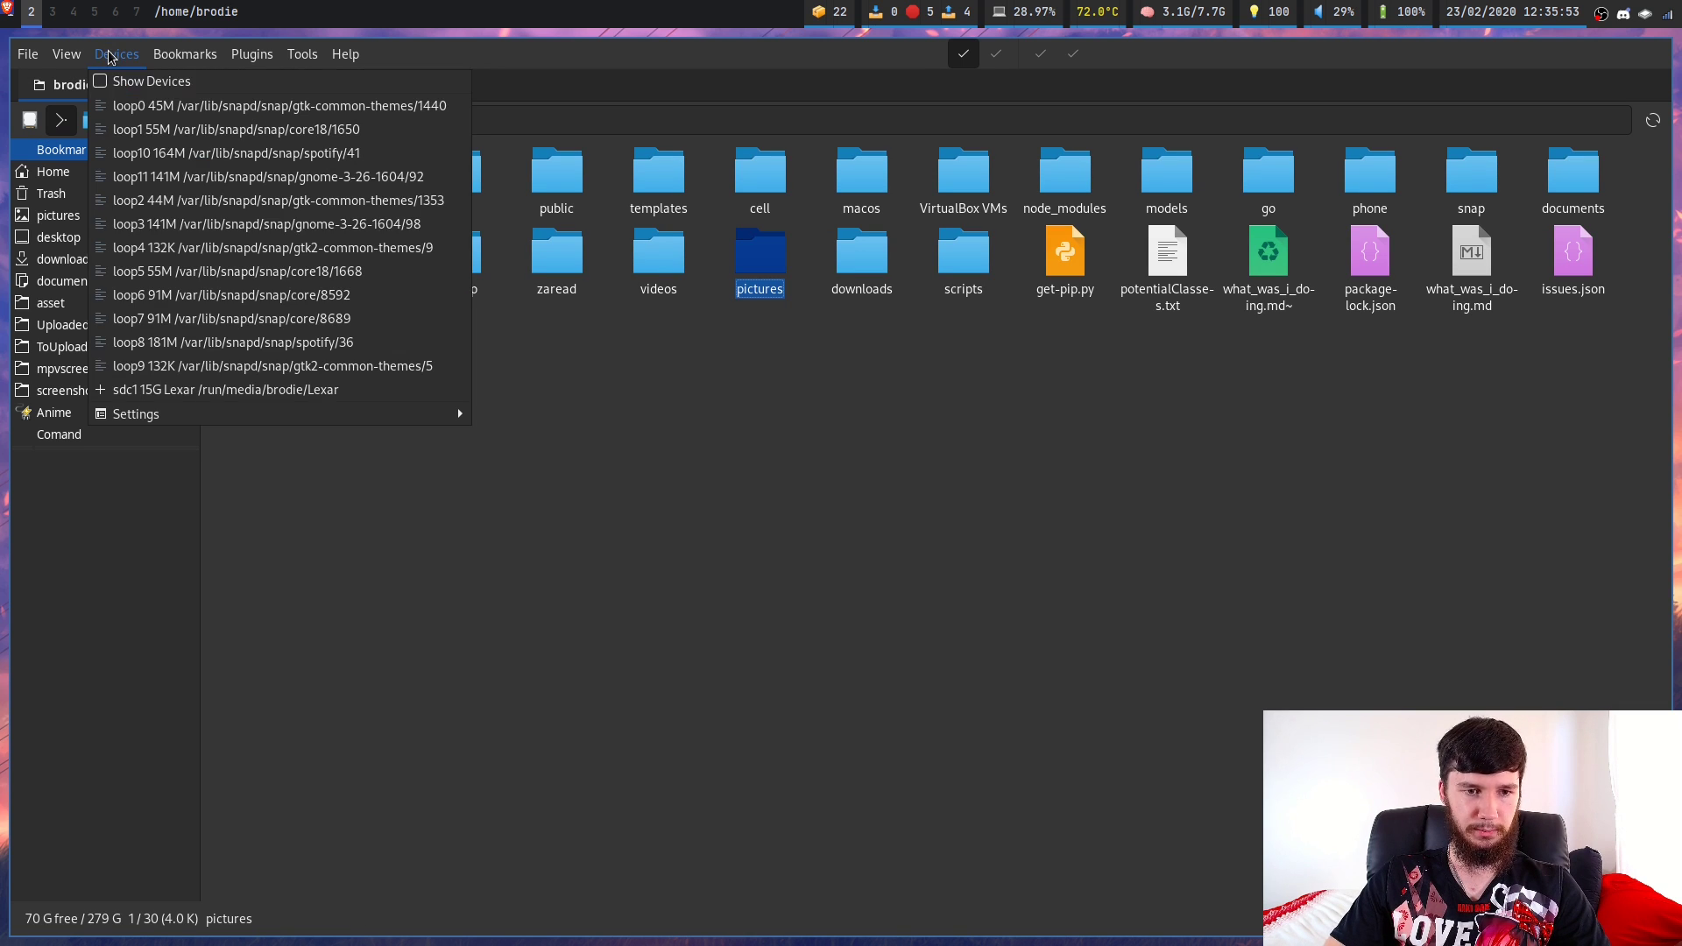
pyautogui.click(194, 391)
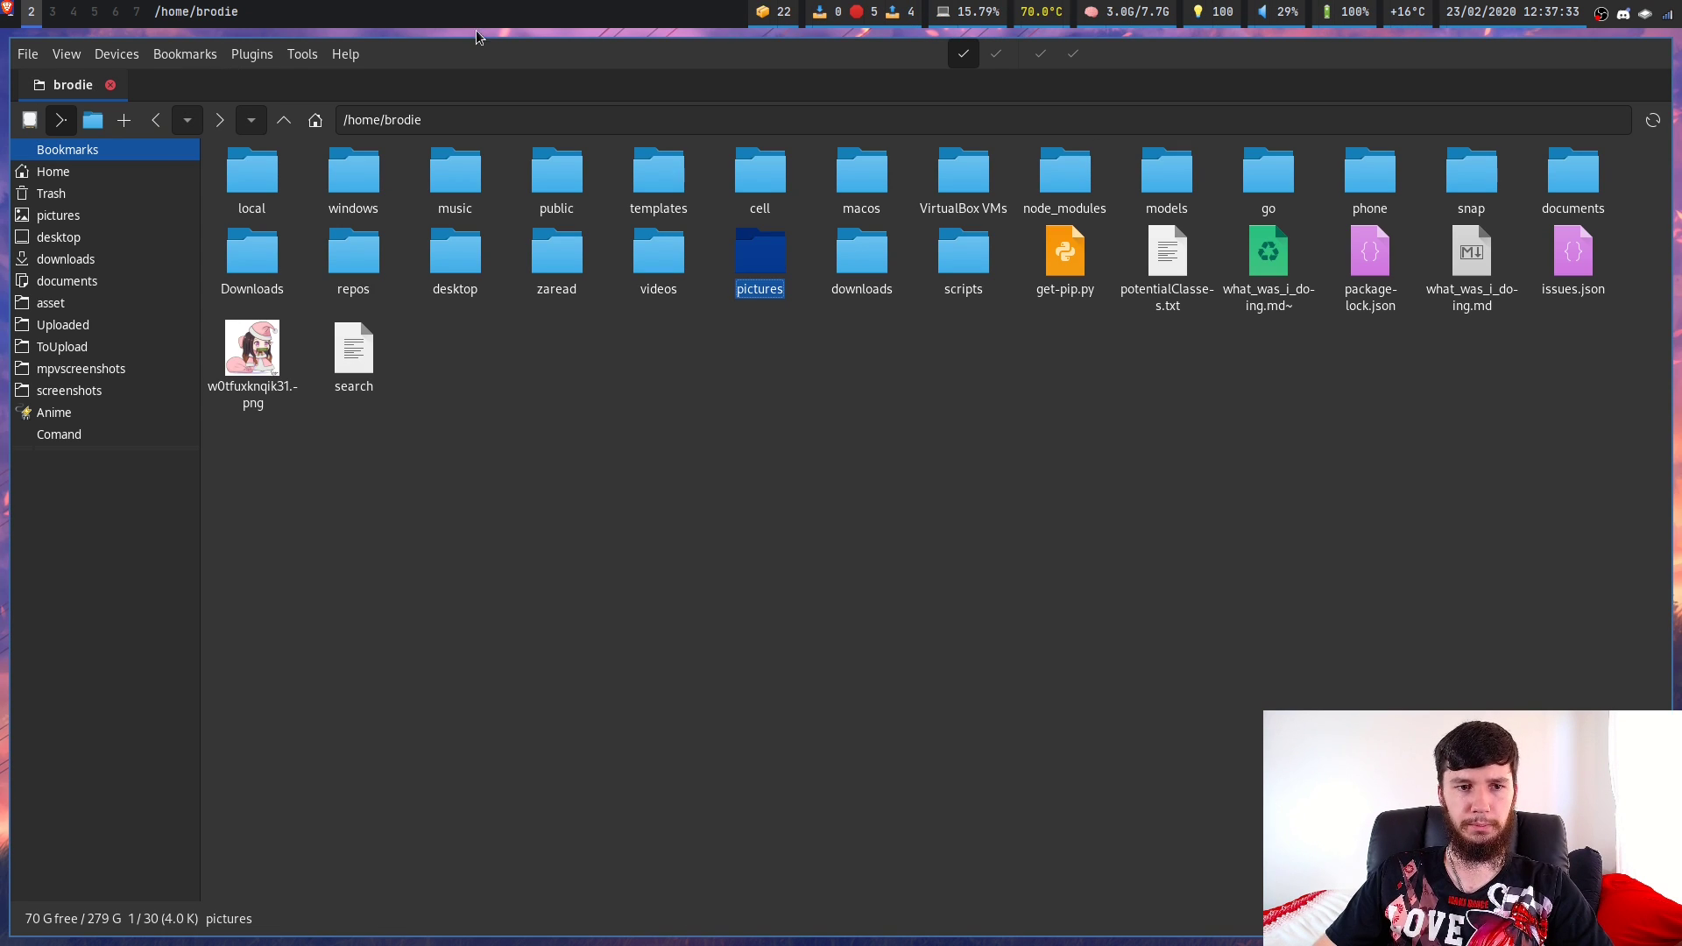
# Review the Auto Mount options in the device settings, including Open Tab and Unmount On Exit
pyautogui.click(184, 53)
pyautogui.moveTo(116, 54)
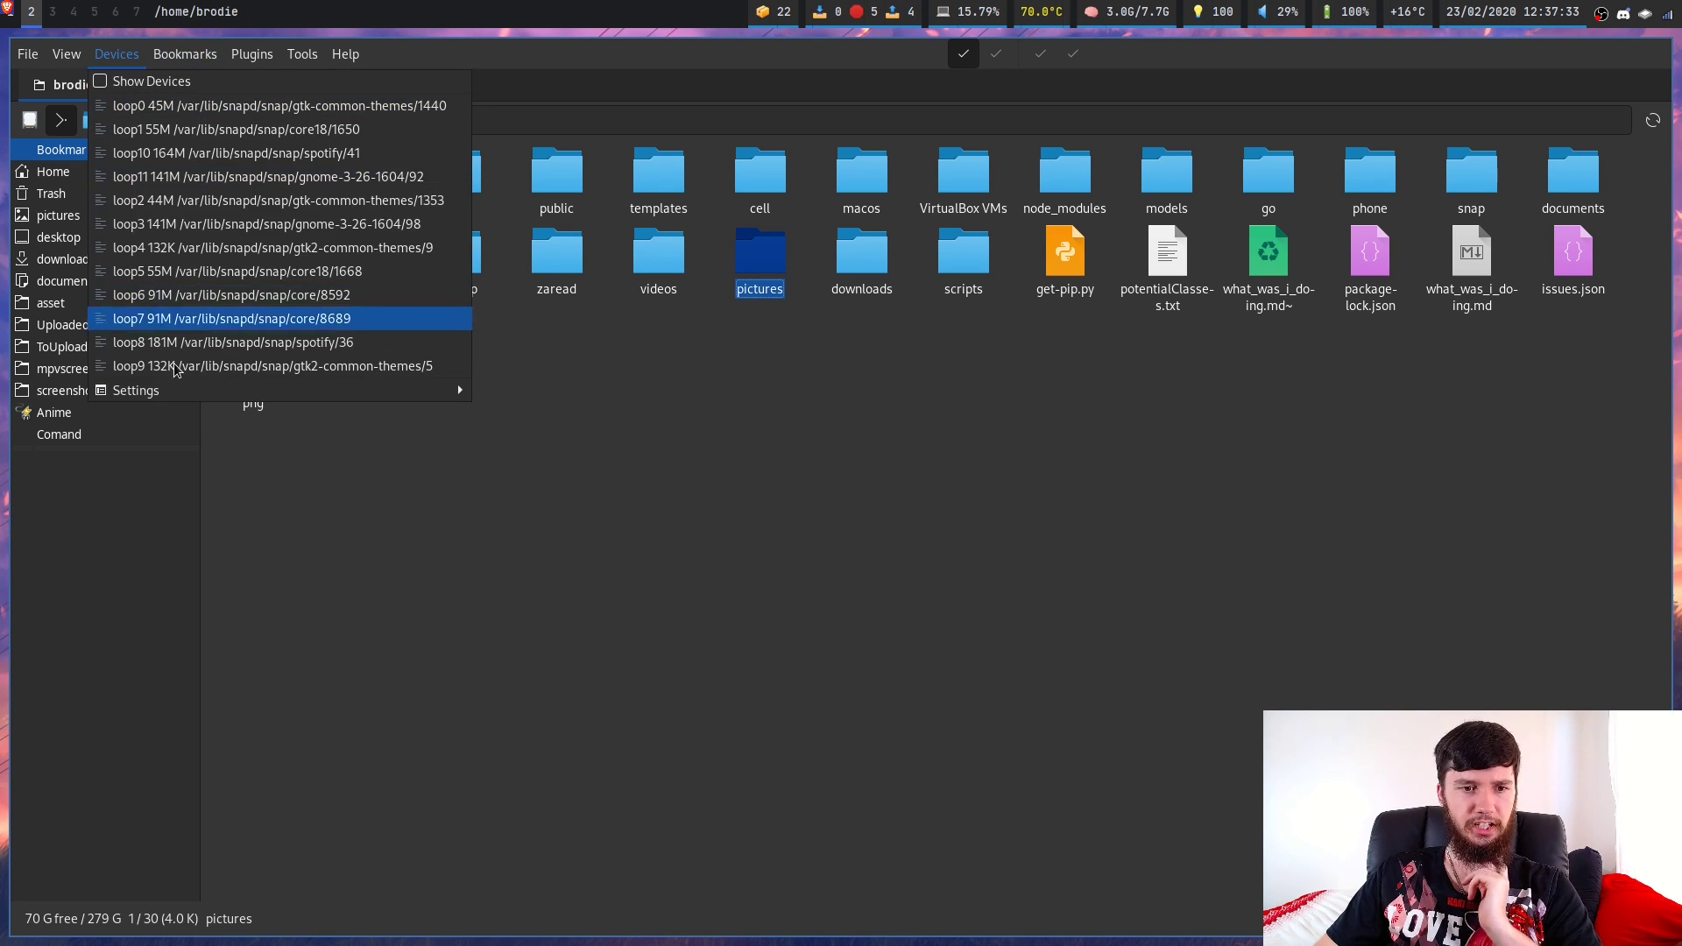
pyautogui.moveTo(381, 400)
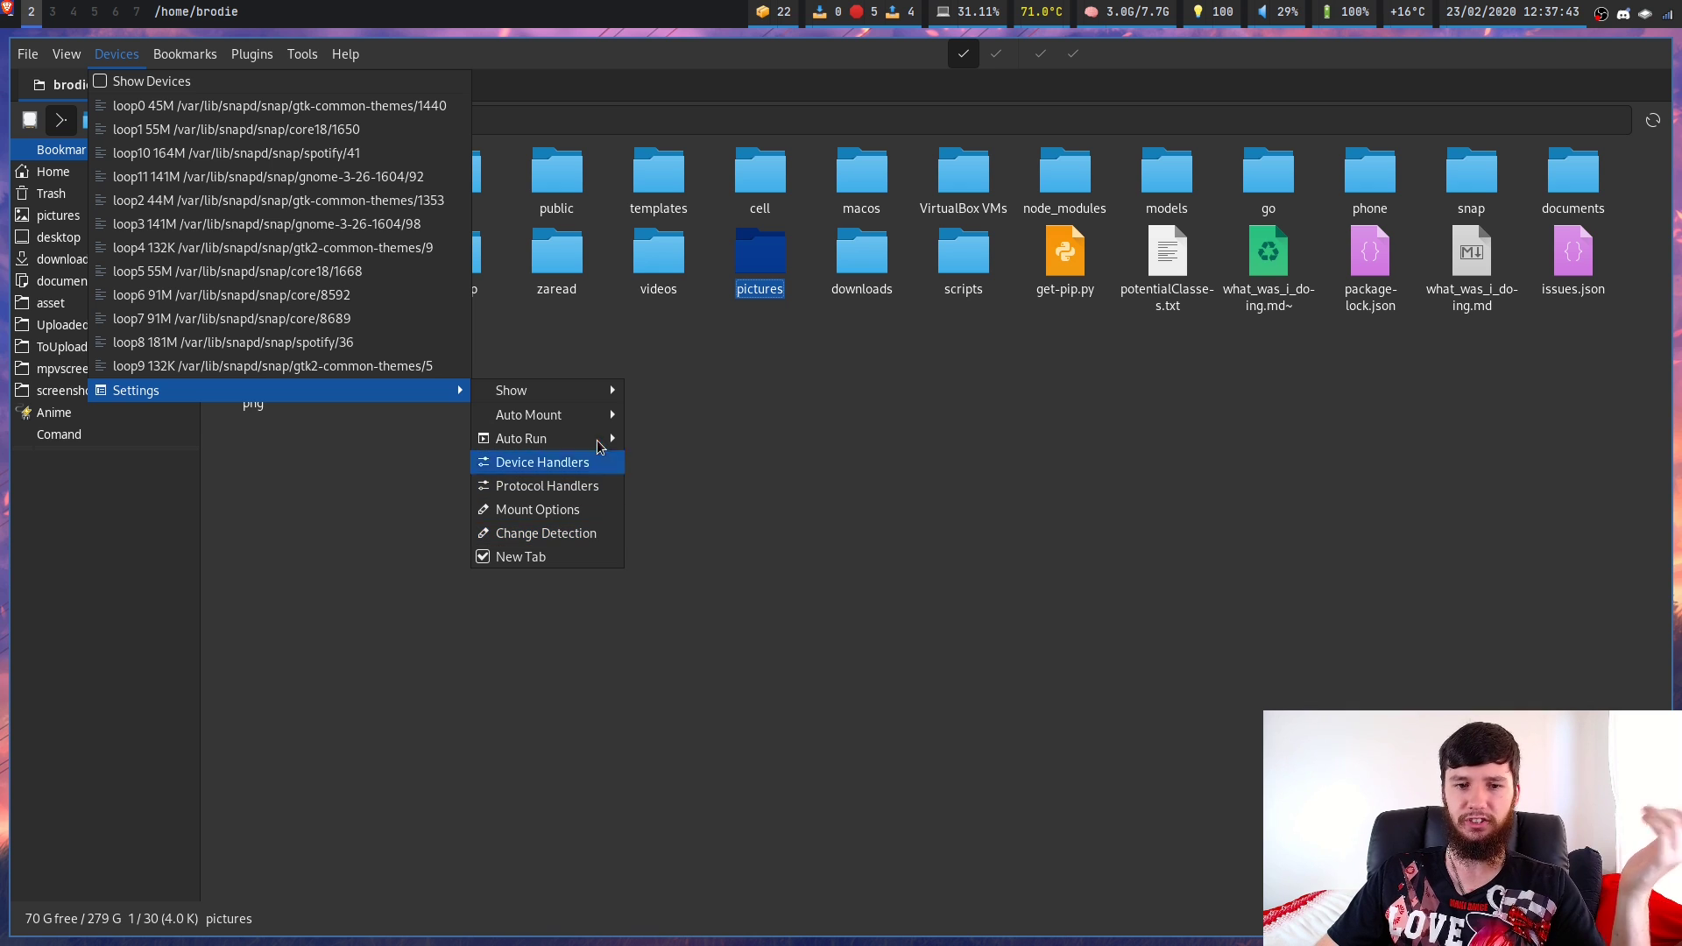
pyautogui.moveTo(603, 419)
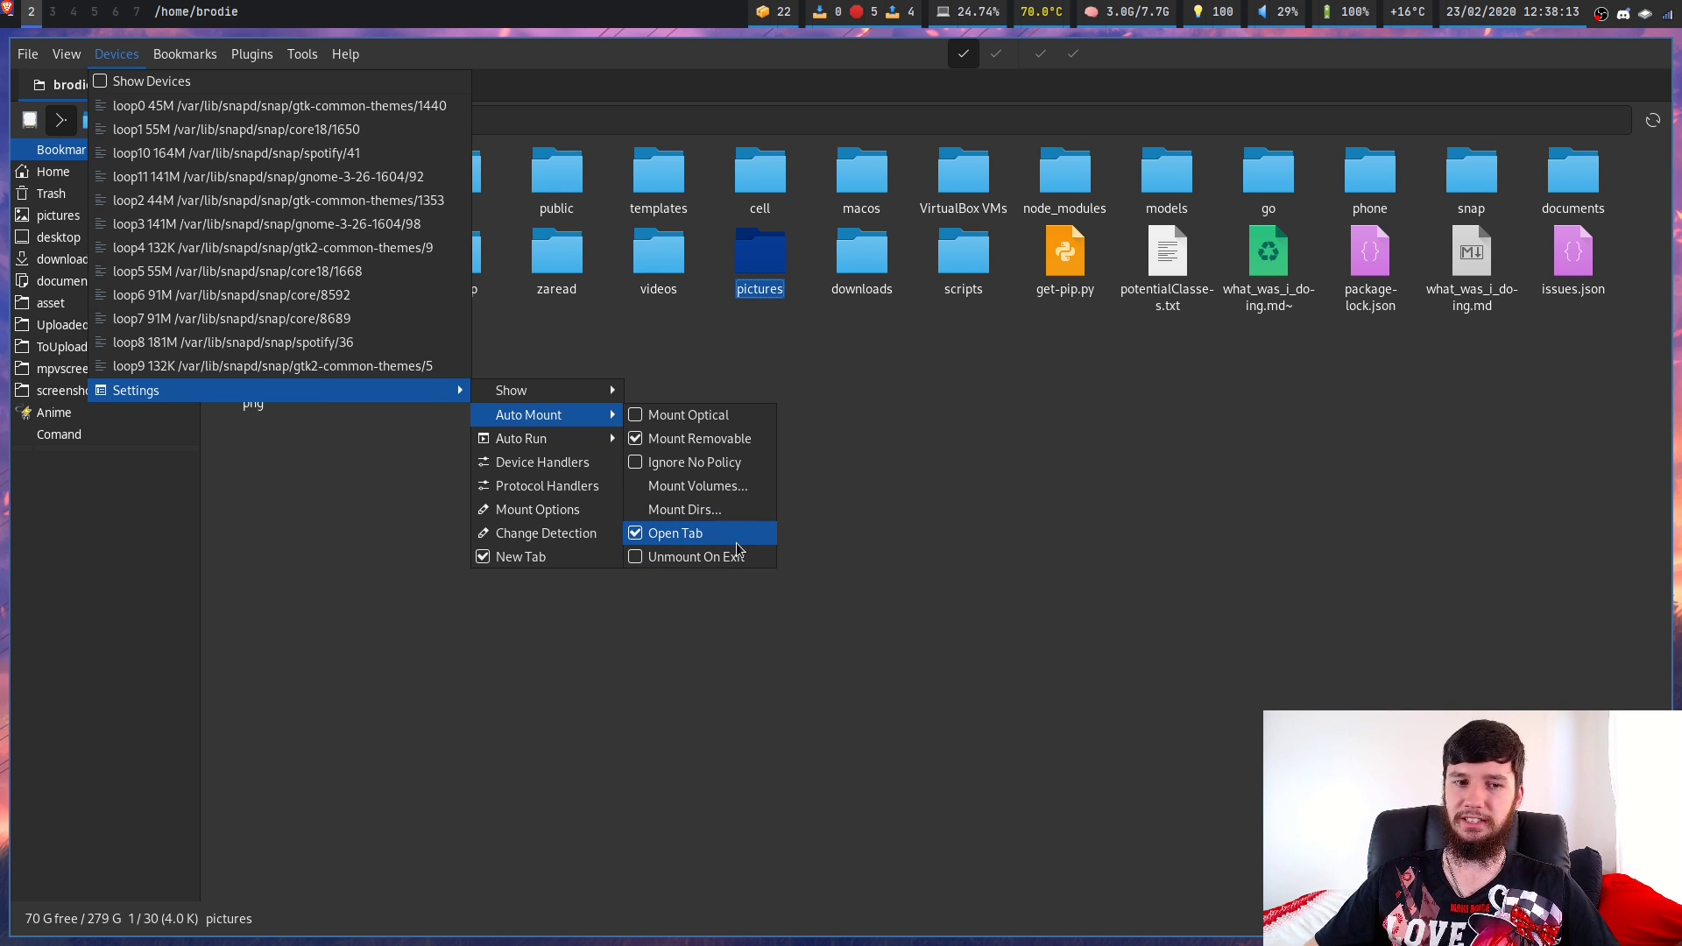
pyautogui.click(937, 496)
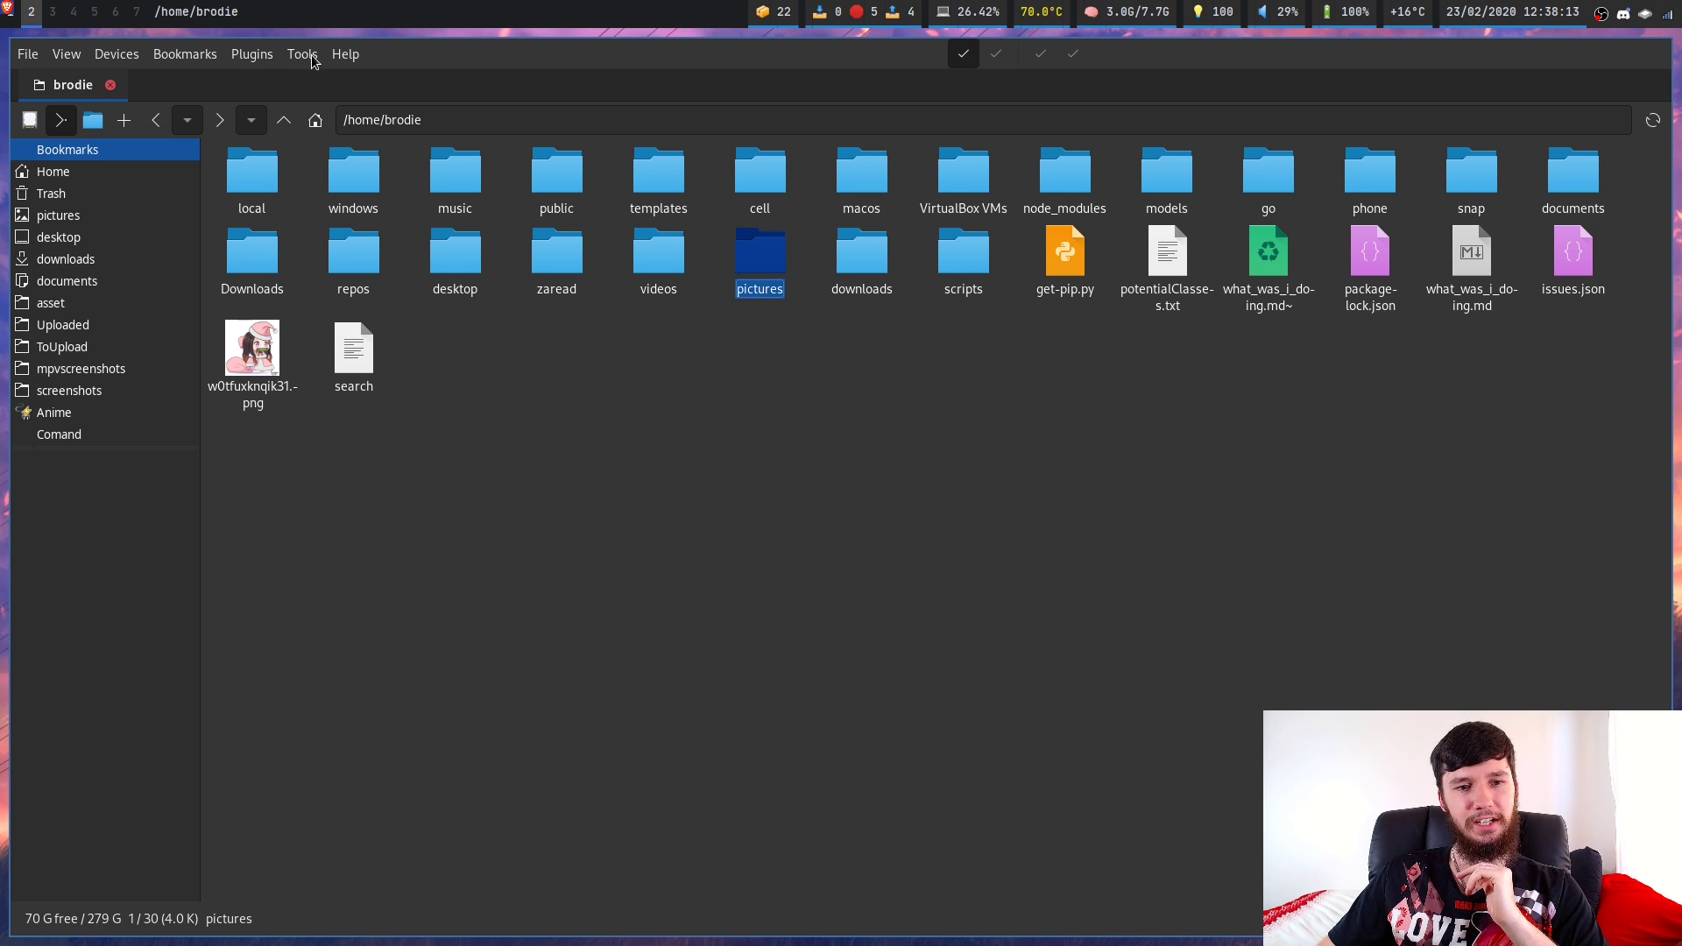
pyautogui.click(254, 56)
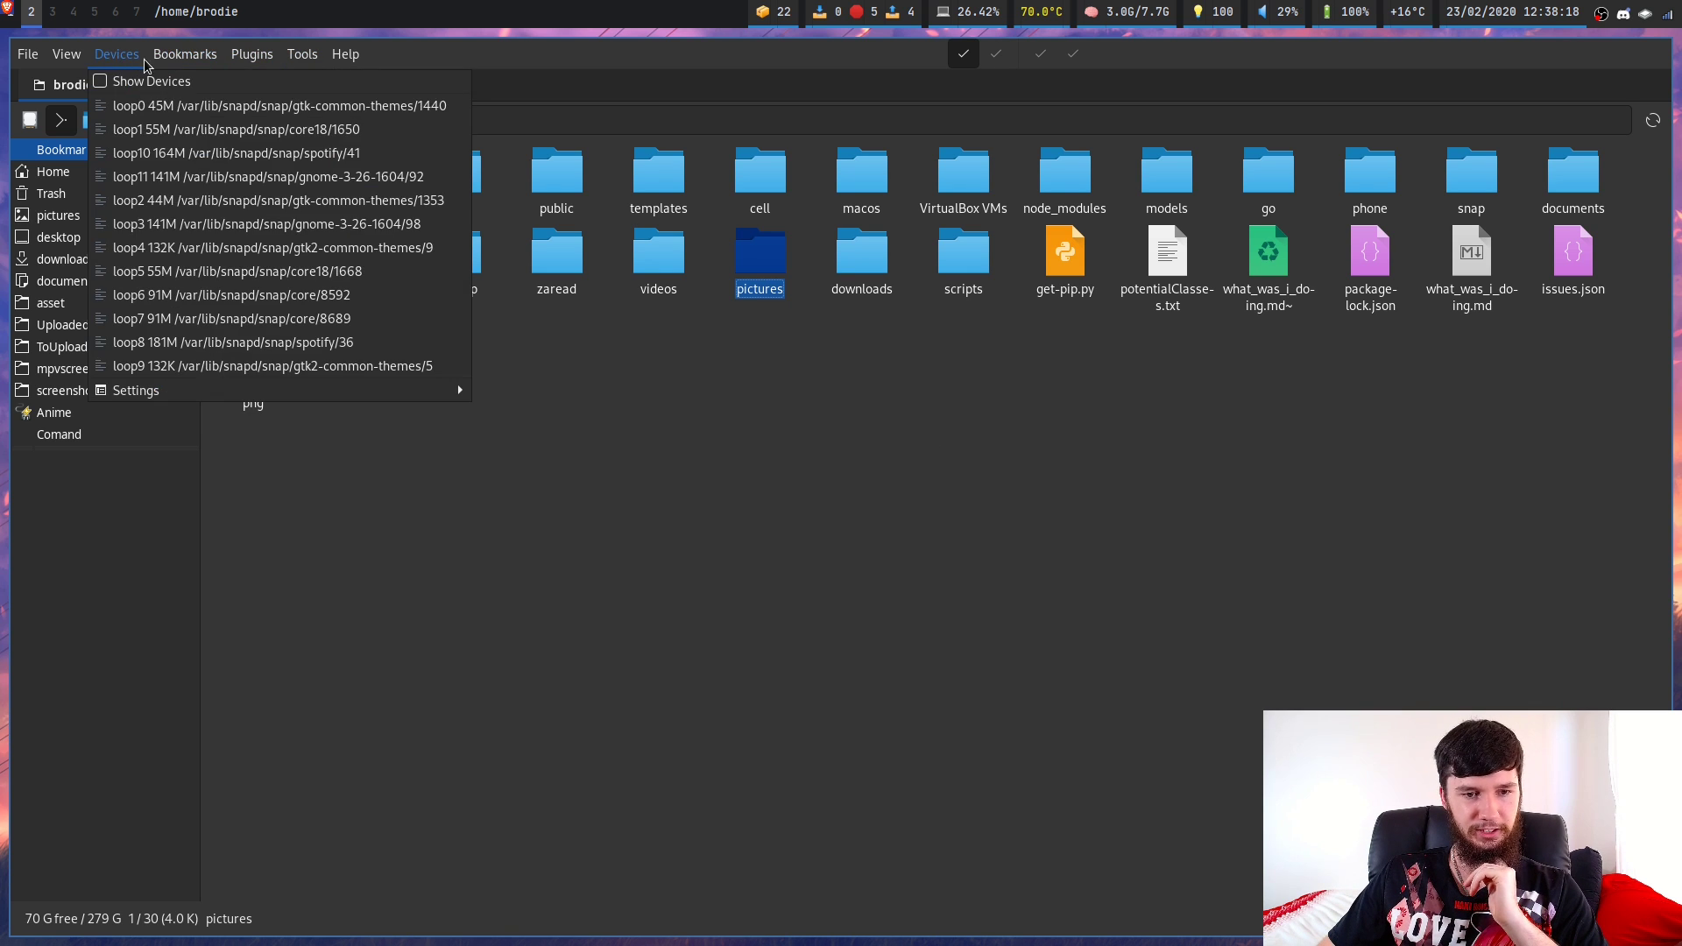
pyautogui.click(113, 618)
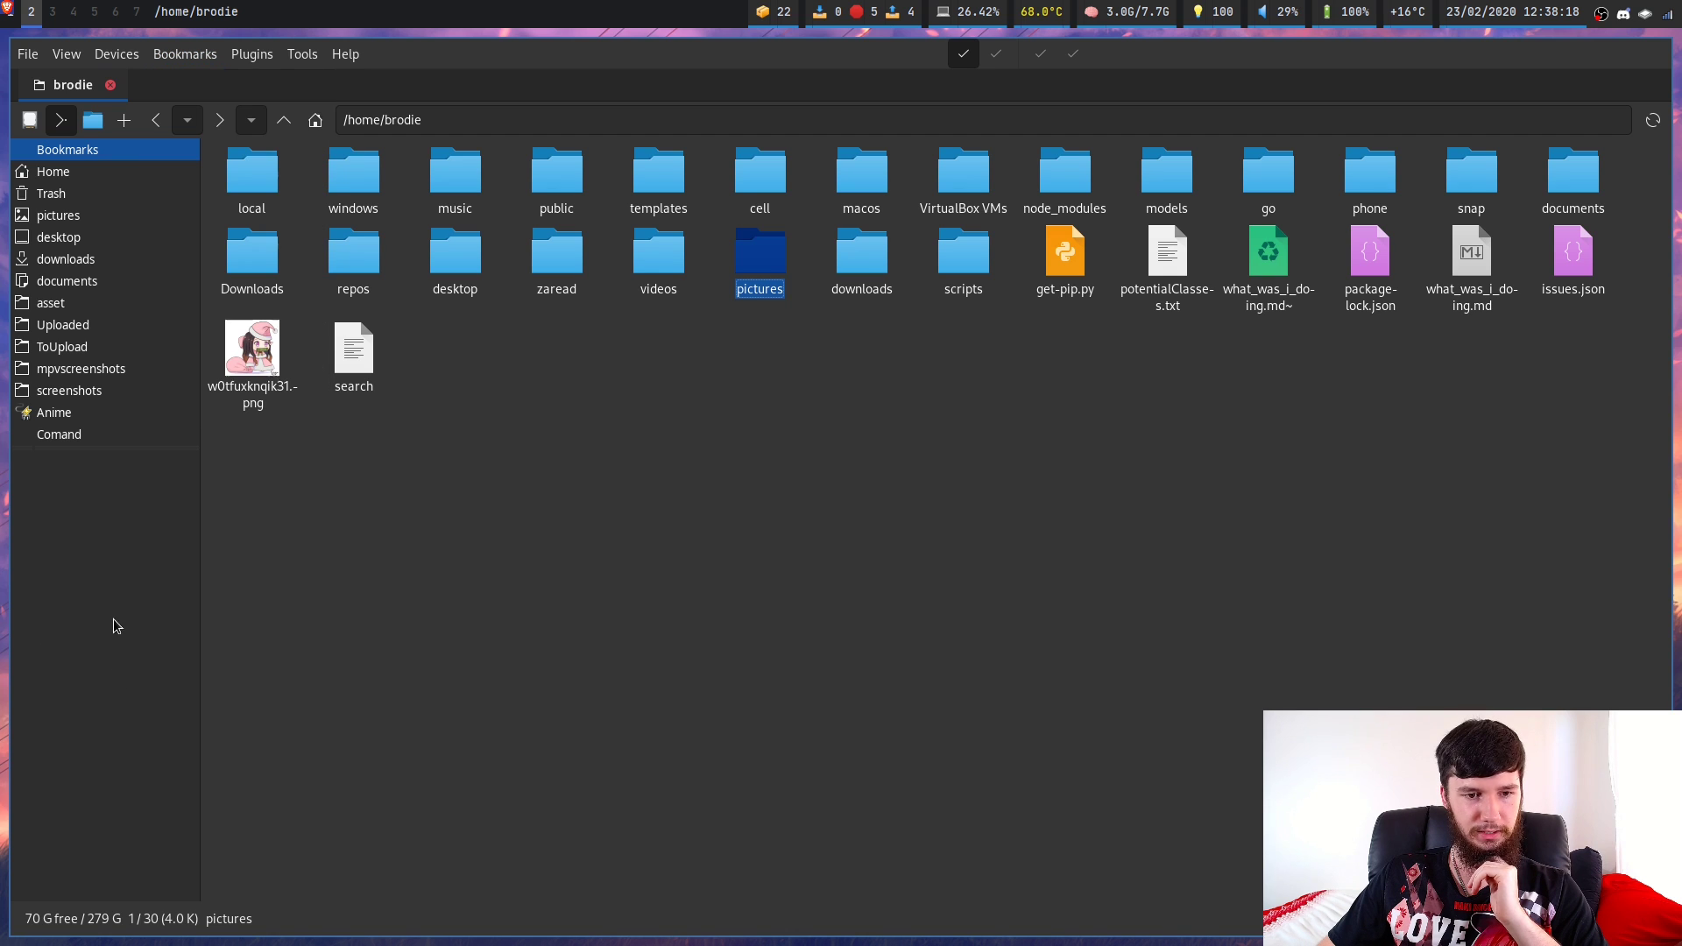
pyautogui.rightClick(1077, 478)
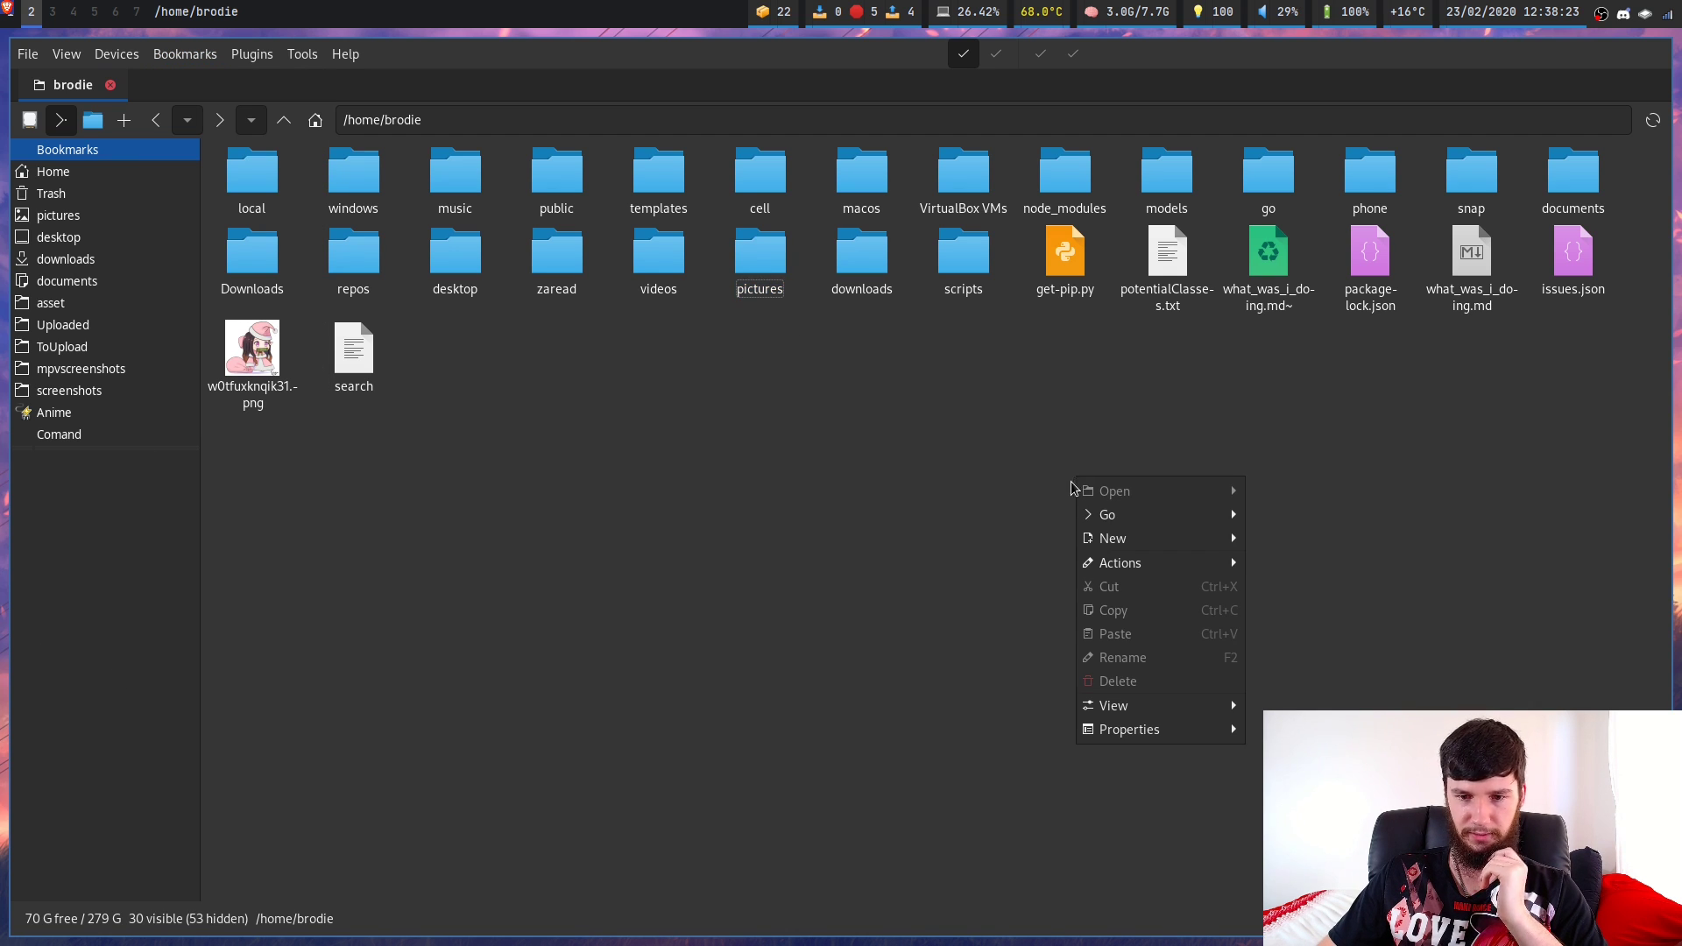
pyautogui.click(896, 495)
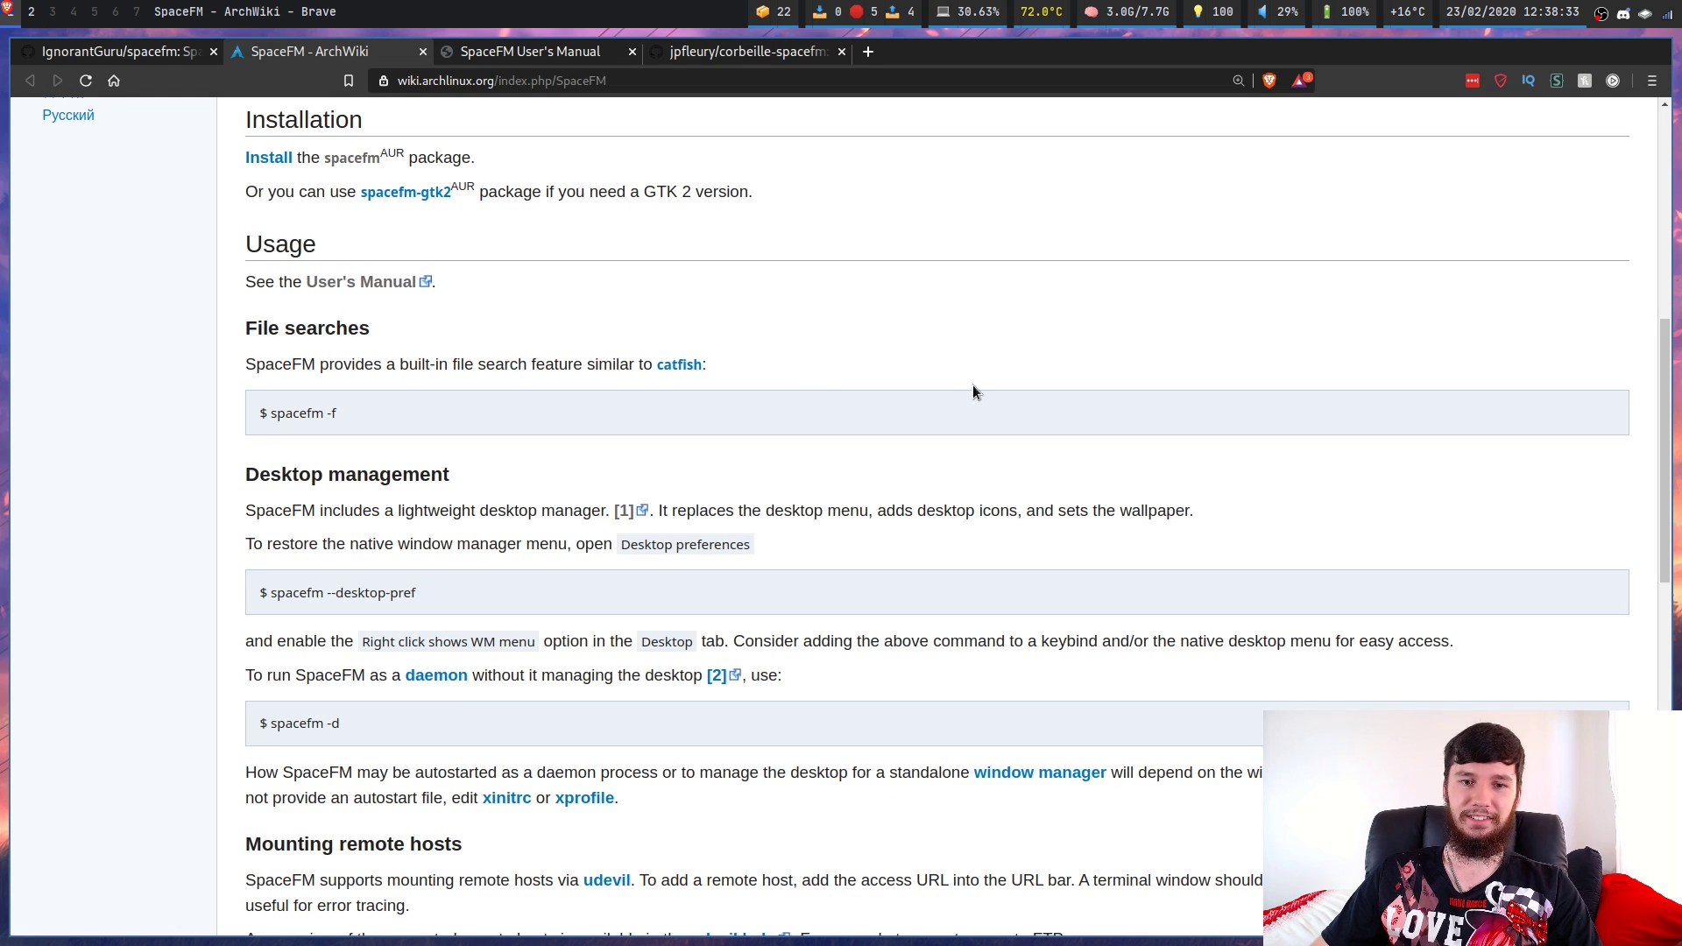
# Skim the SpaceFM User's Manual in Brave through to its end and return to the file manager
pyautogui.click(536, 52)
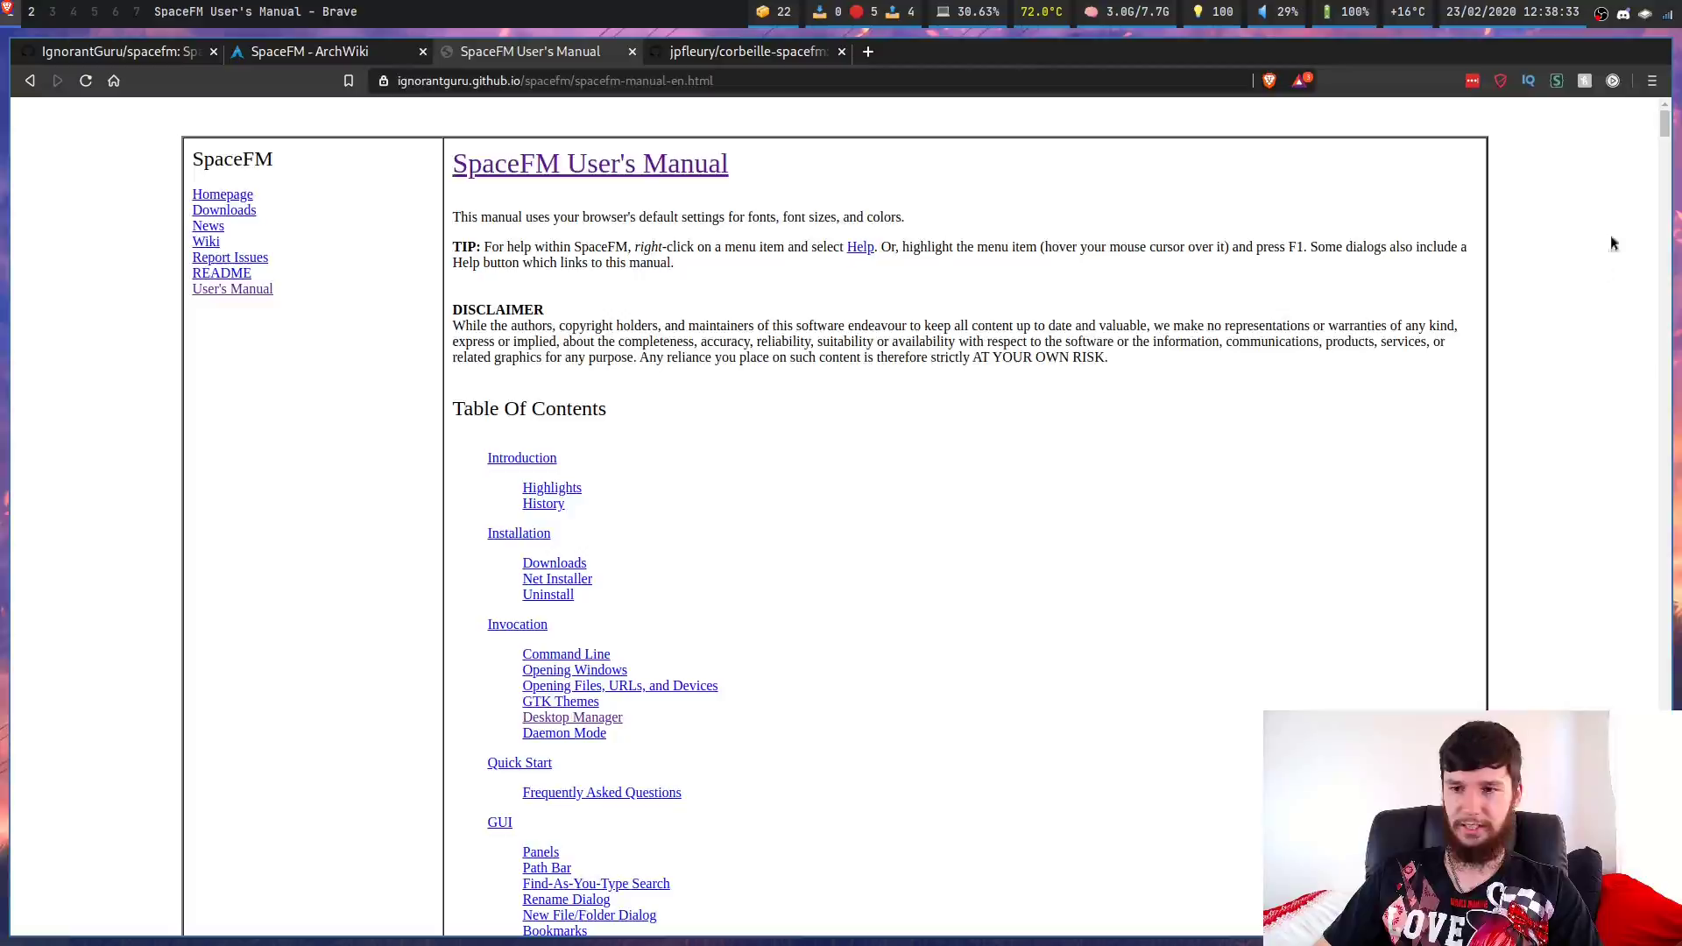
pyautogui.moveTo(1668, 129); pyautogui.dragTo(1667, 920)
pyautogui.press('super+j')
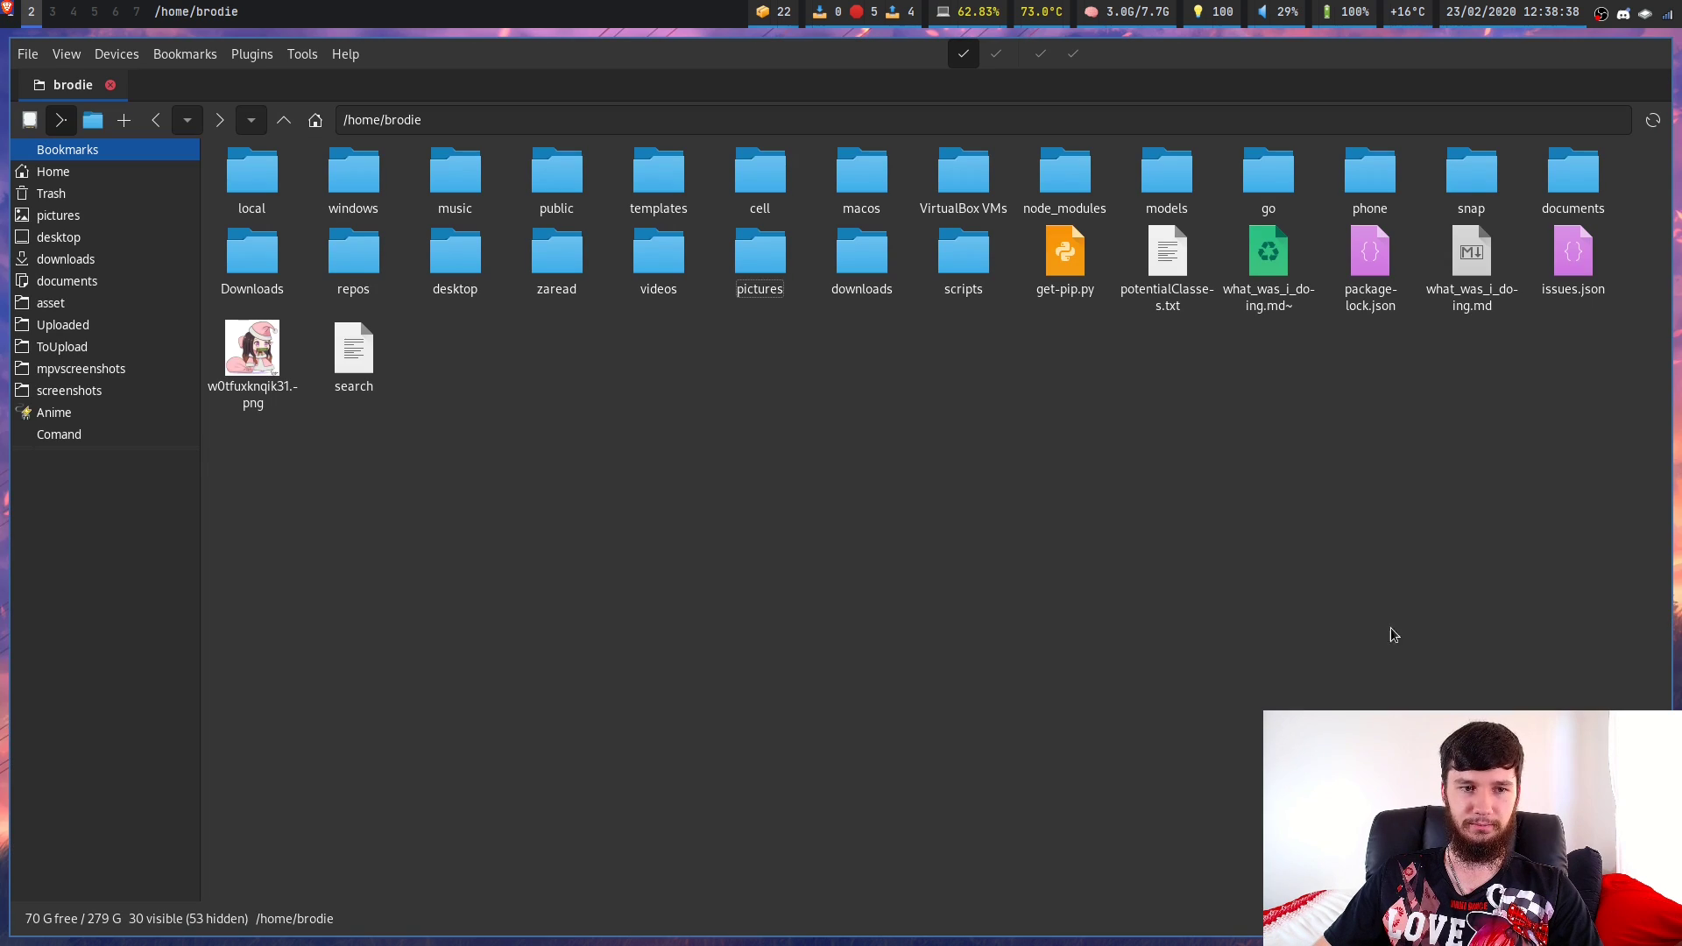